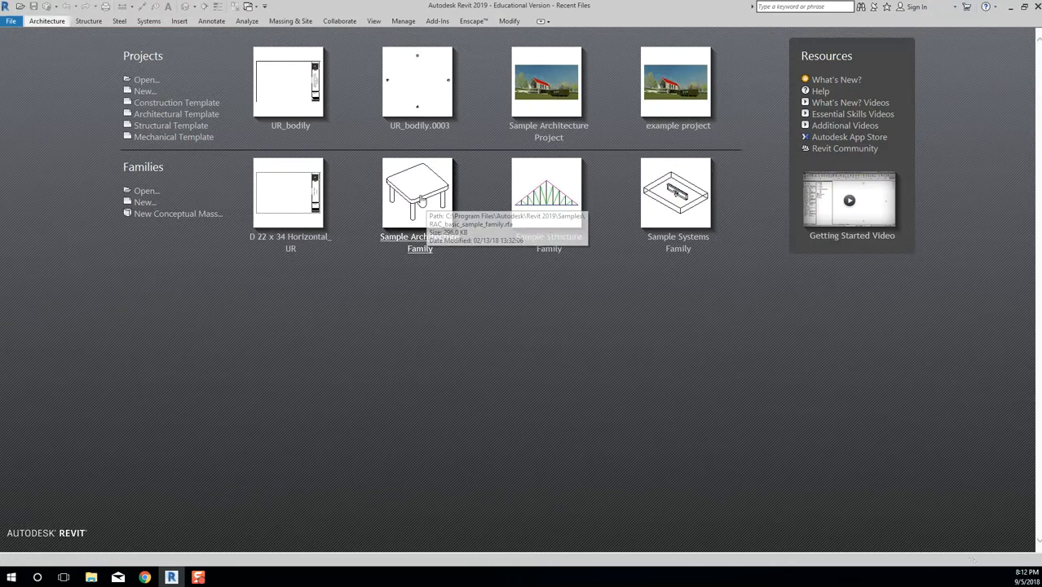
# Open the Sample Architecture Family, inspect the table's top and legs in 3D, and close the family.
pyautogui.click(548, 195)
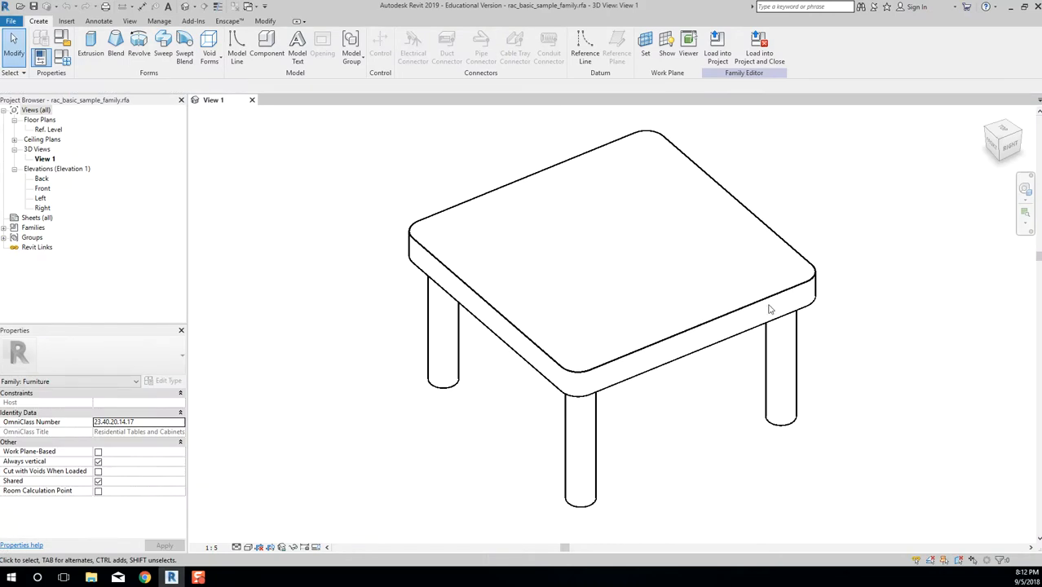
pyautogui.keyDown('shift'); pyautogui.moveTo(783, 286); pyautogui.dragTo(717, 333, button='middle'); pyautogui.keyUp('shift')
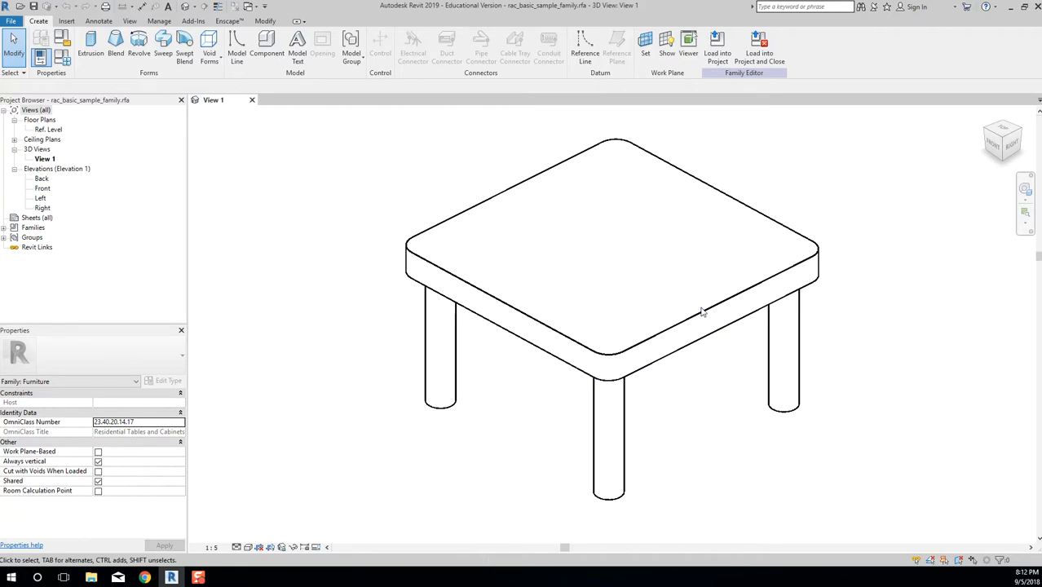
pyautogui.click(702, 318)
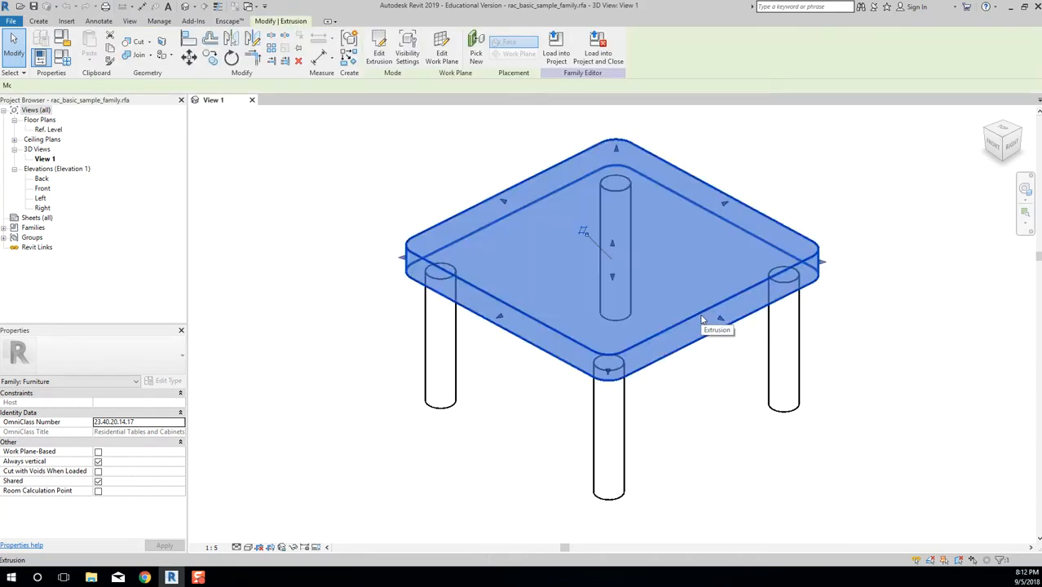
pyautogui.click(631, 393)
pyautogui.click(607, 395)
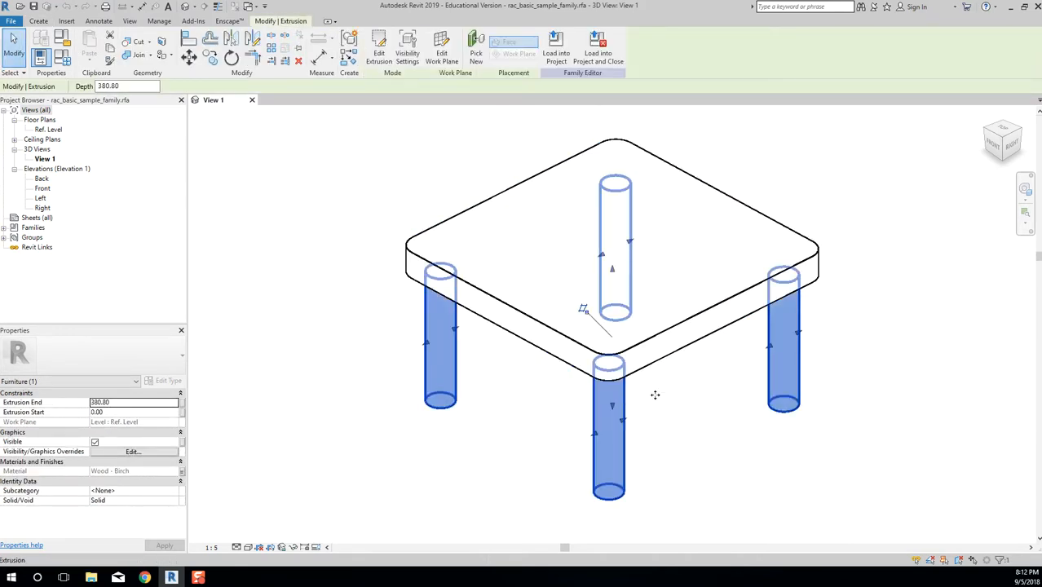
pyautogui.click(705, 391)
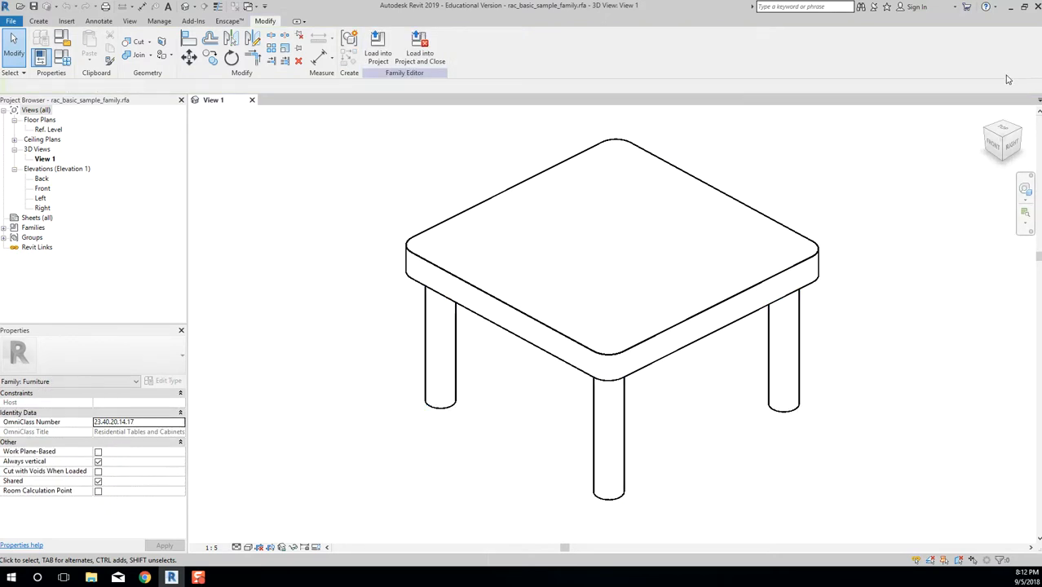
pyautogui.hotkey('ctrl', 'd')
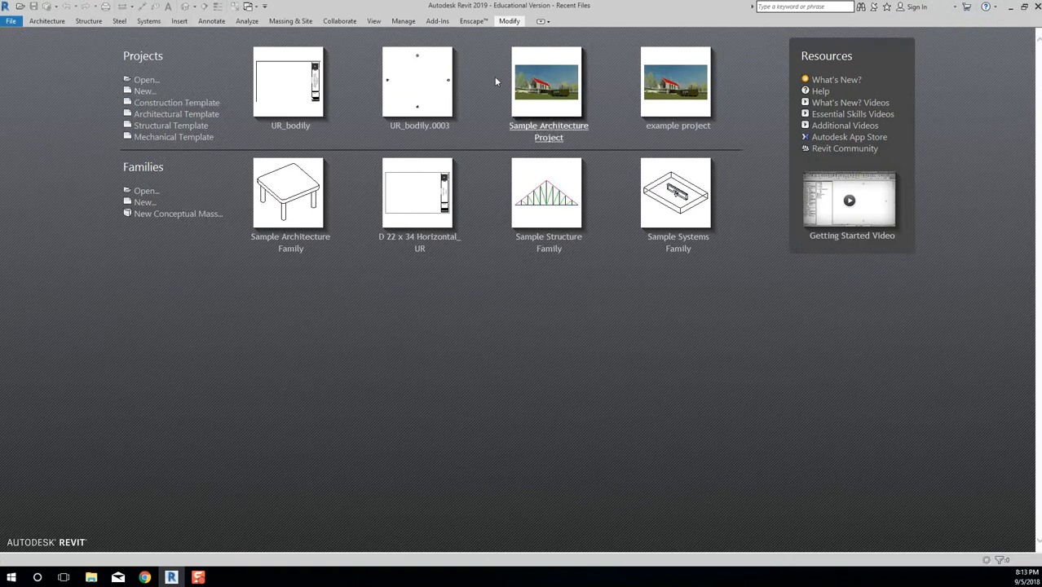
# Review the template choices for a new project and close the dialog without creating one.
pyautogui.click(143, 91)
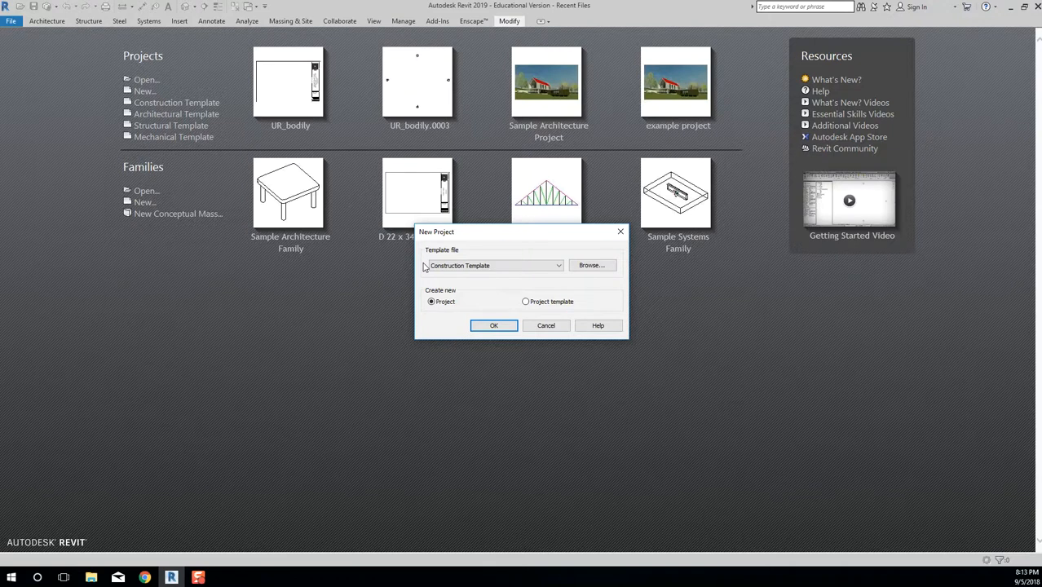
pyautogui.click(559, 267)
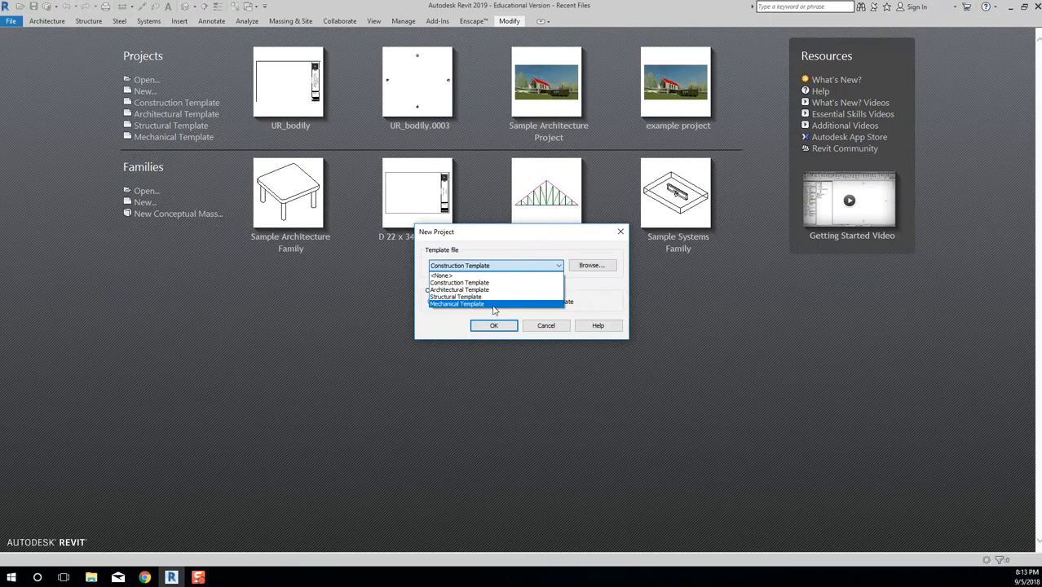
pyautogui.click(587, 305)
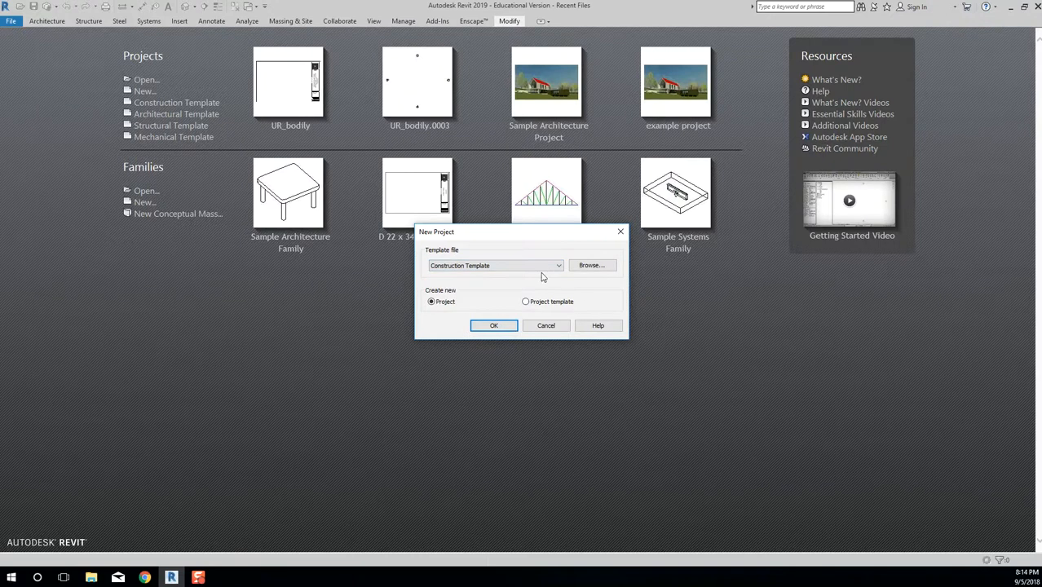
pyautogui.click(489, 267)
pyautogui.click(489, 267)
pyautogui.press('Escape')
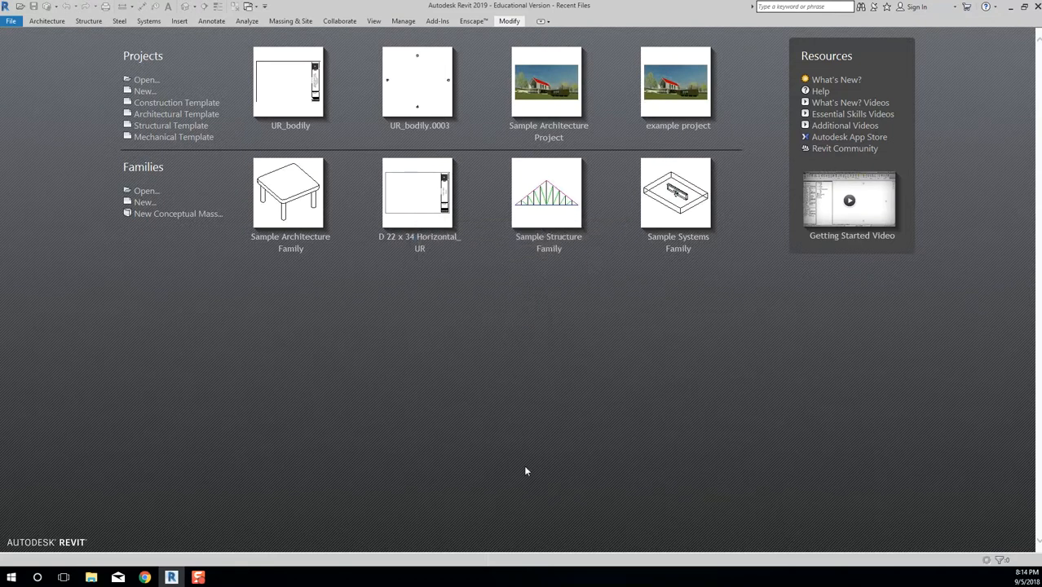
# Create one project from the Construction Template and one from the Architectural Template, closing each after viewing its Level 1 plan.
pyautogui.click(160, 110)
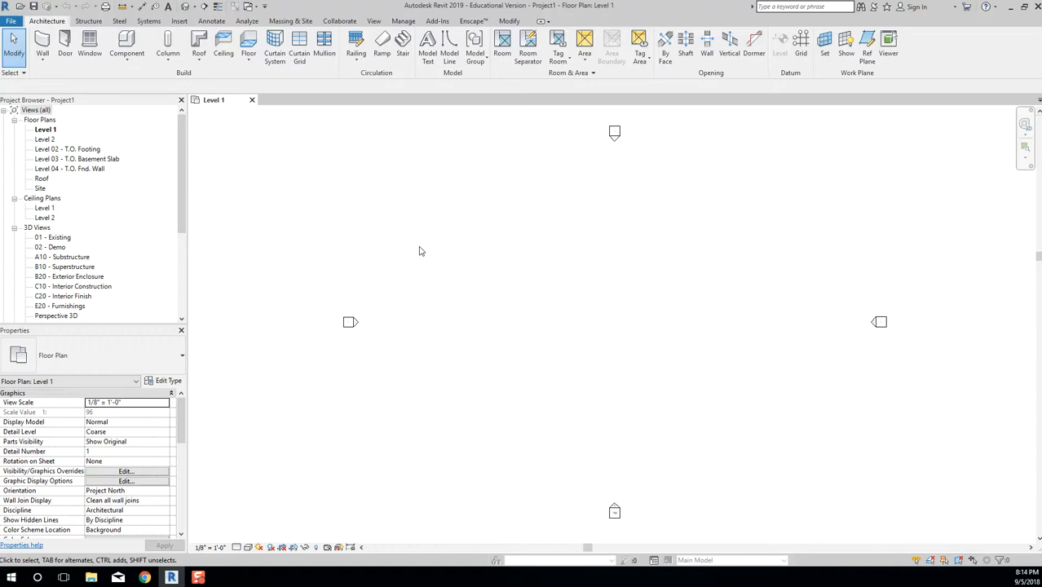
pyautogui.click(253, 100)
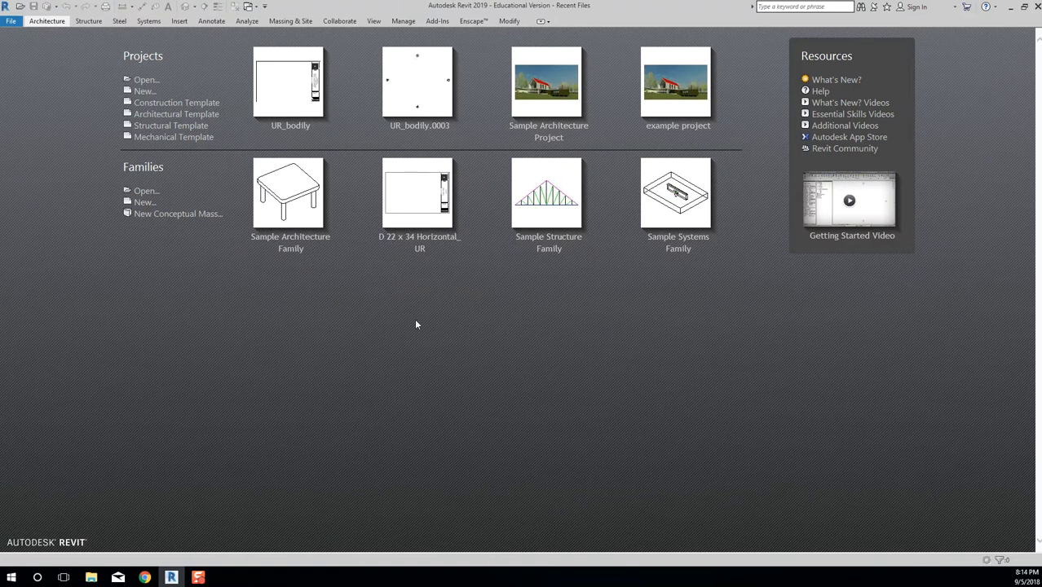
pyautogui.click(173, 116)
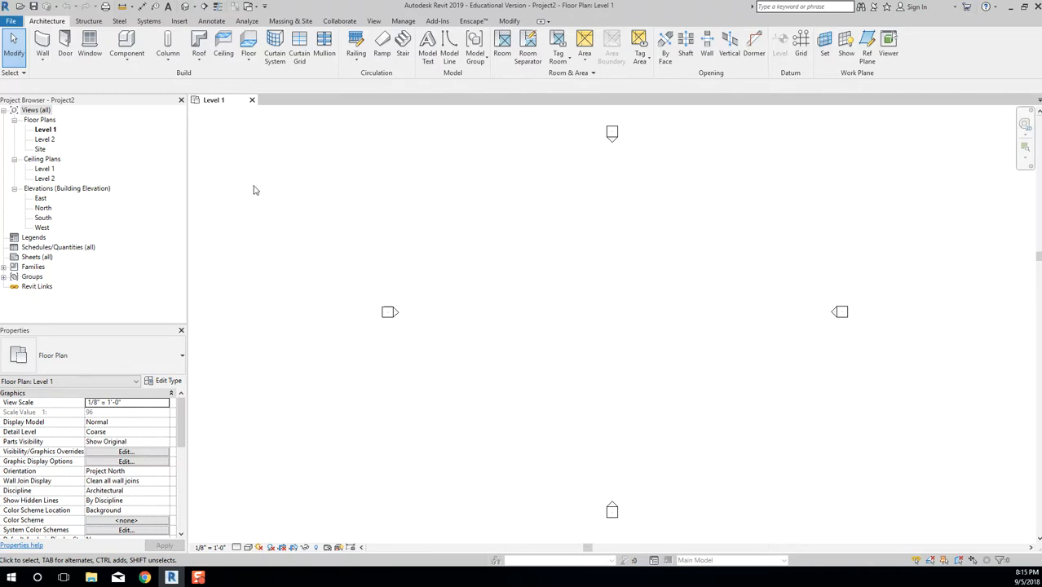
pyautogui.click(252, 100)
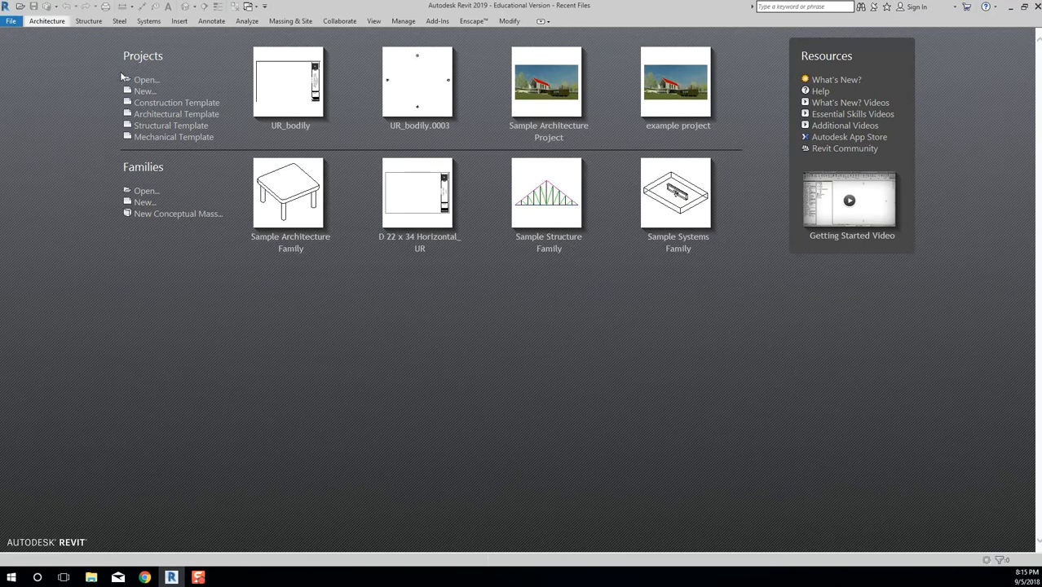
# Check the dialog for opening existing projects and the template list for new projects, cancelling both.
pyautogui.click(147, 80)
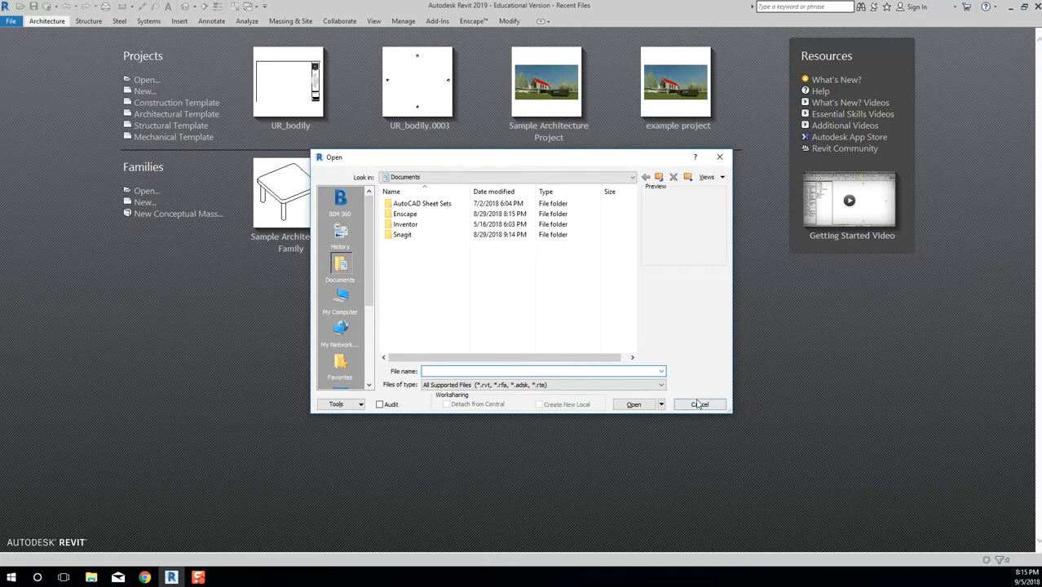
pyautogui.click(699, 404)
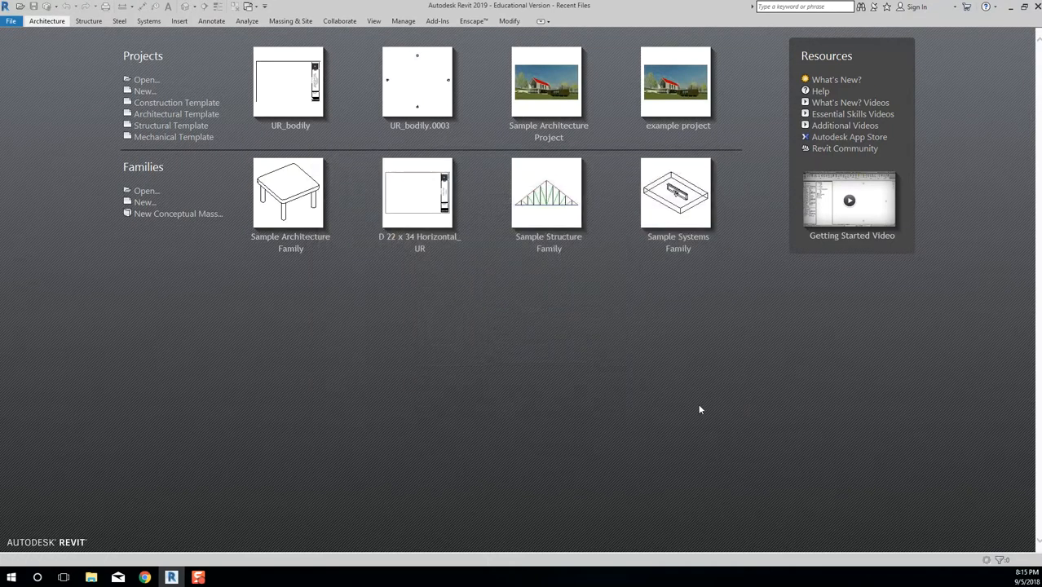
pyautogui.click(144, 92)
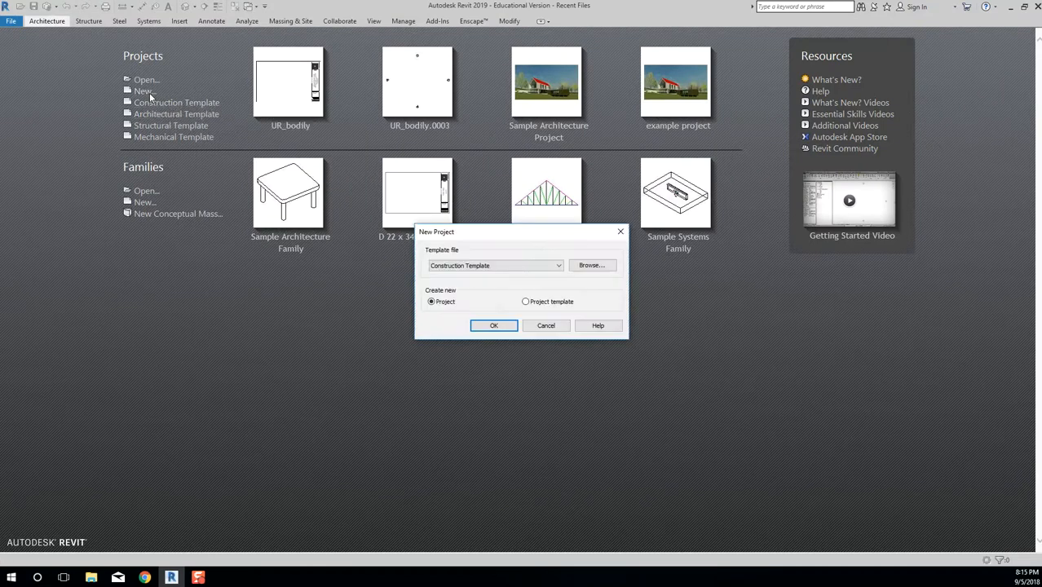
pyautogui.click(558, 267)
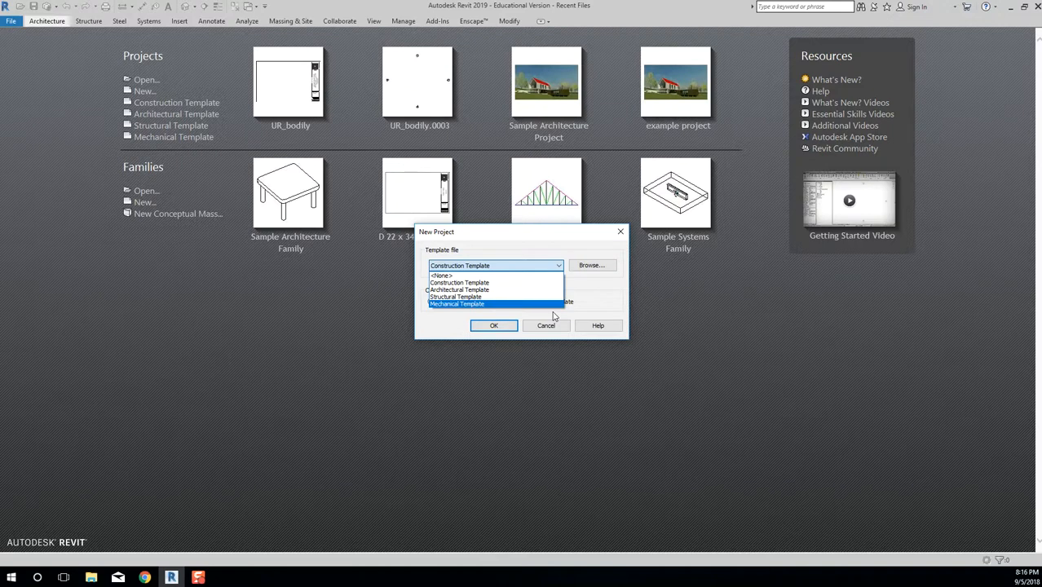
pyautogui.click(700, 322)
pyautogui.press('Escape')
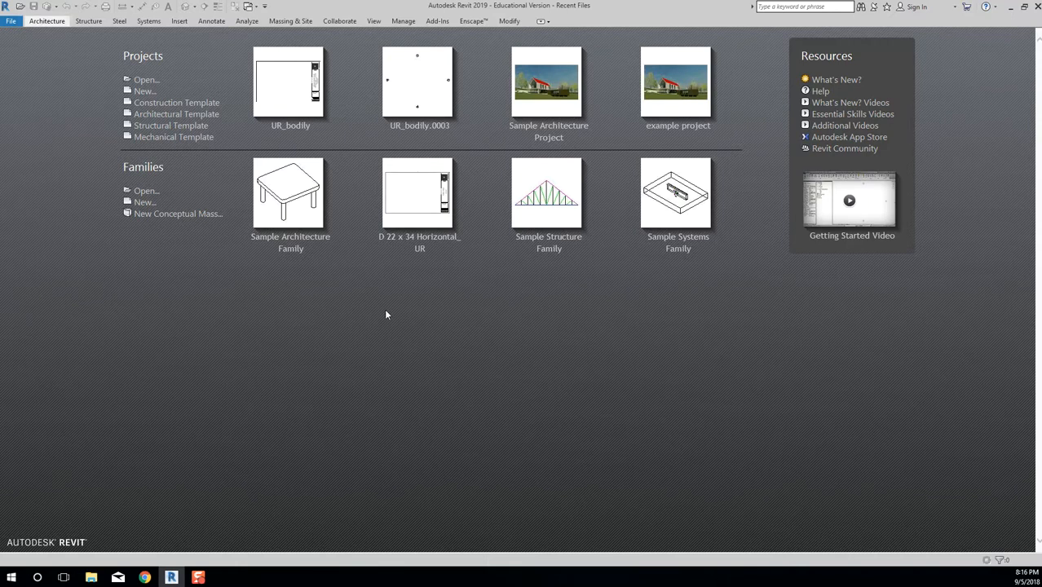
# Browse for an existing project in the Desktop's revit folder and preview example project.rvt.
pyautogui.click(145, 80)
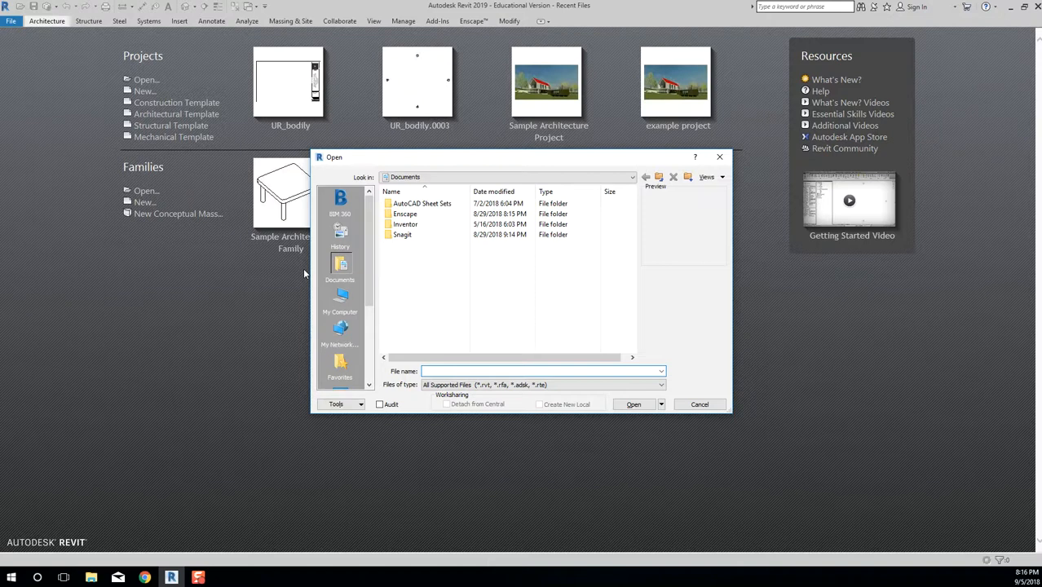
pyautogui.click(341, 303)
pyautogui.scroll(-2, 341, 237)
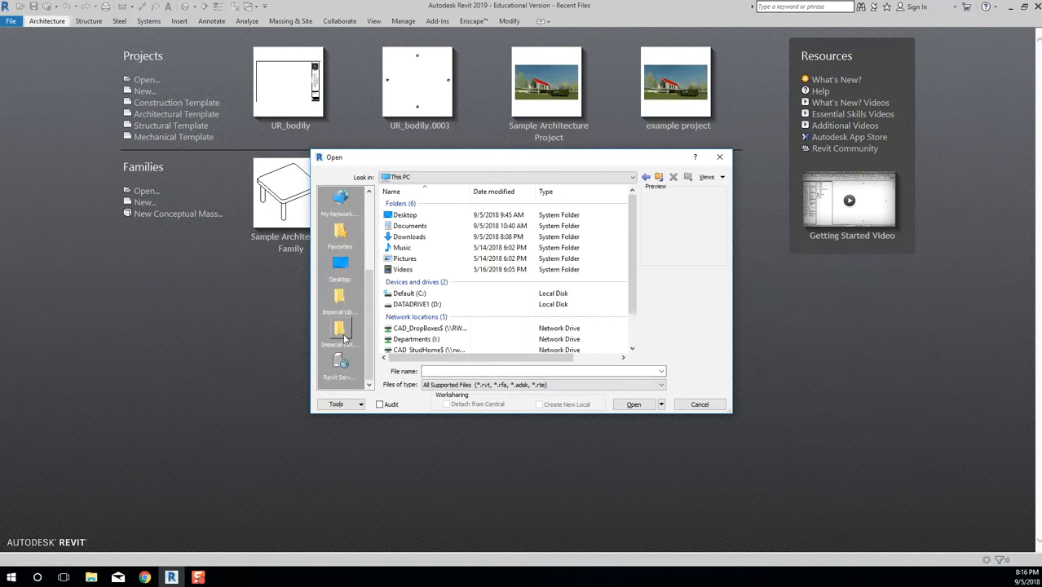
pyautogui.click(341, 262)
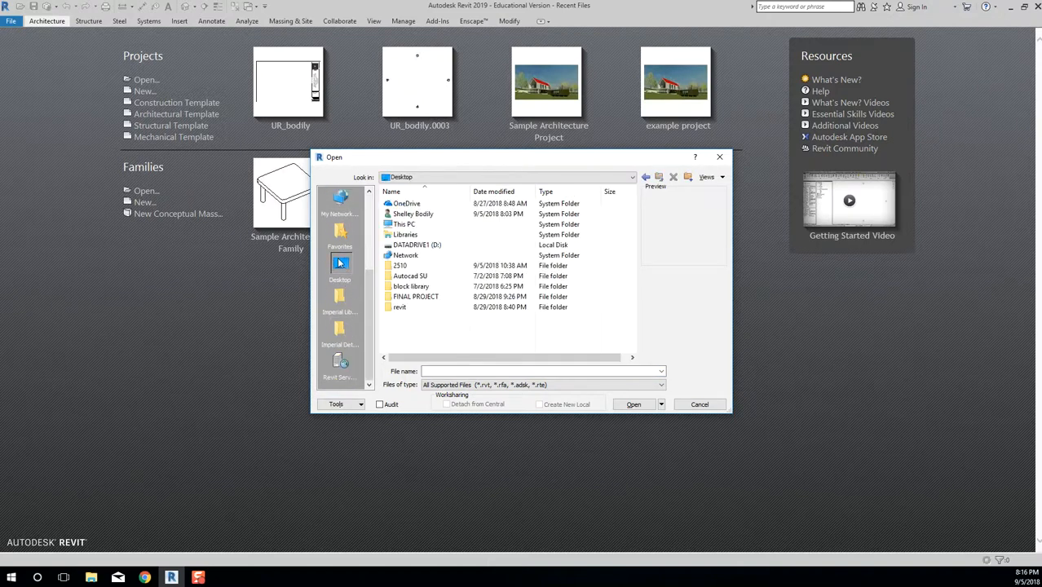
pyautogui.doubleClick(401, 308)
pyautogui.click(440, 255)
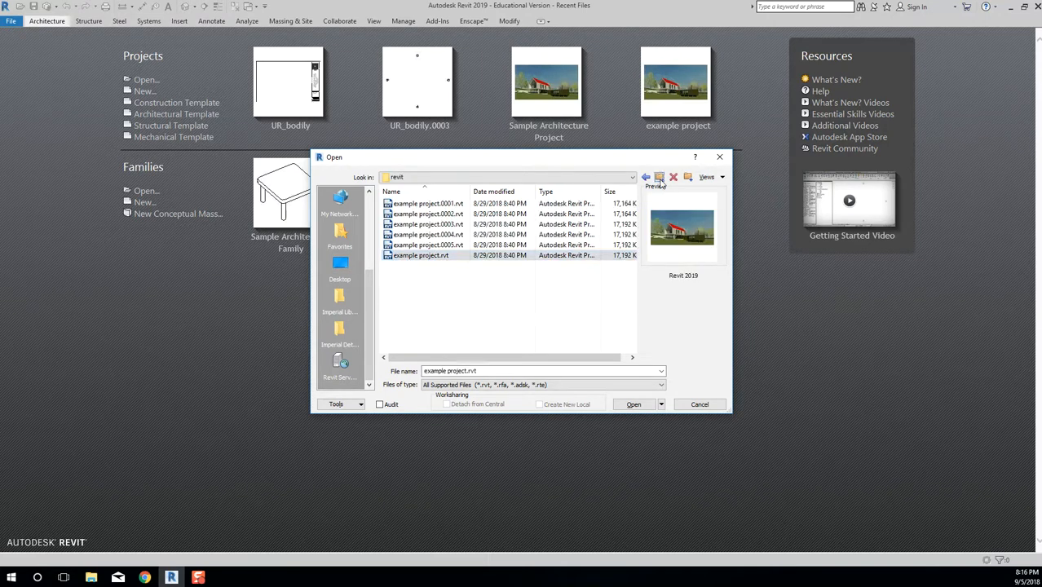
# Browse back to the Desktop's 2510 folder and try to open the unnumbered UR project file.
pyautogui.click(646, 177)
pyautogui.doubleClick(419, 266)
pyautogui.click(426, 256)
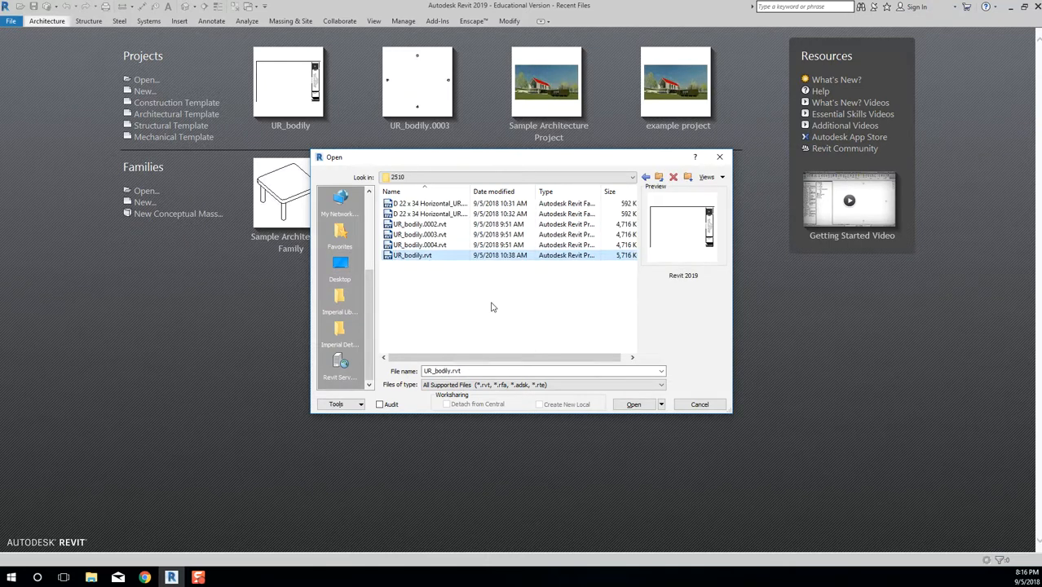
pyautogui.click(633, 404)
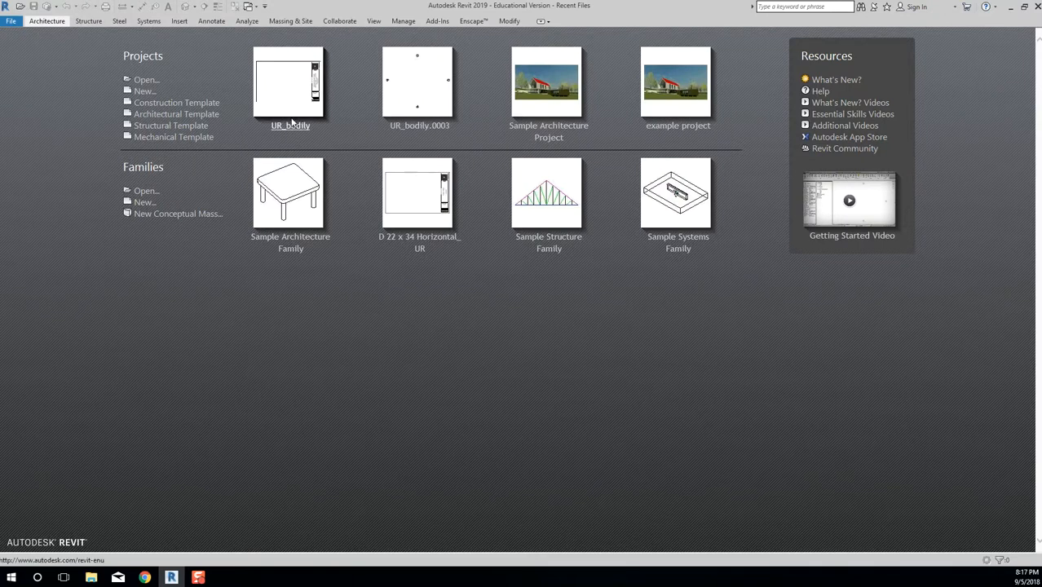
# Open the UR project from the recent files, view its AE101 - Floor Plan sheet, and close it.
pyautogui.click(289, 84)
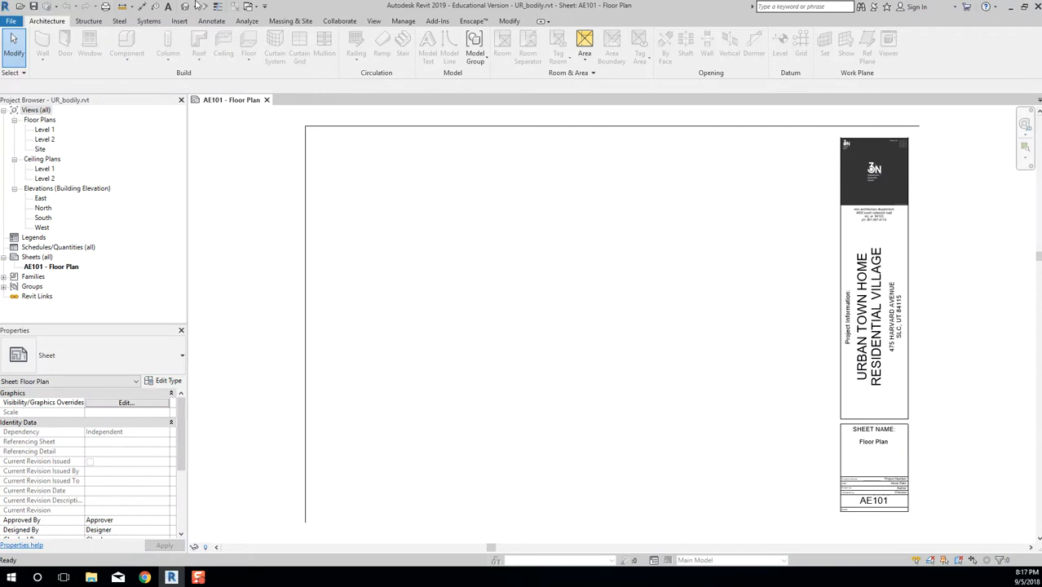
pyautogui.click(266, 99)
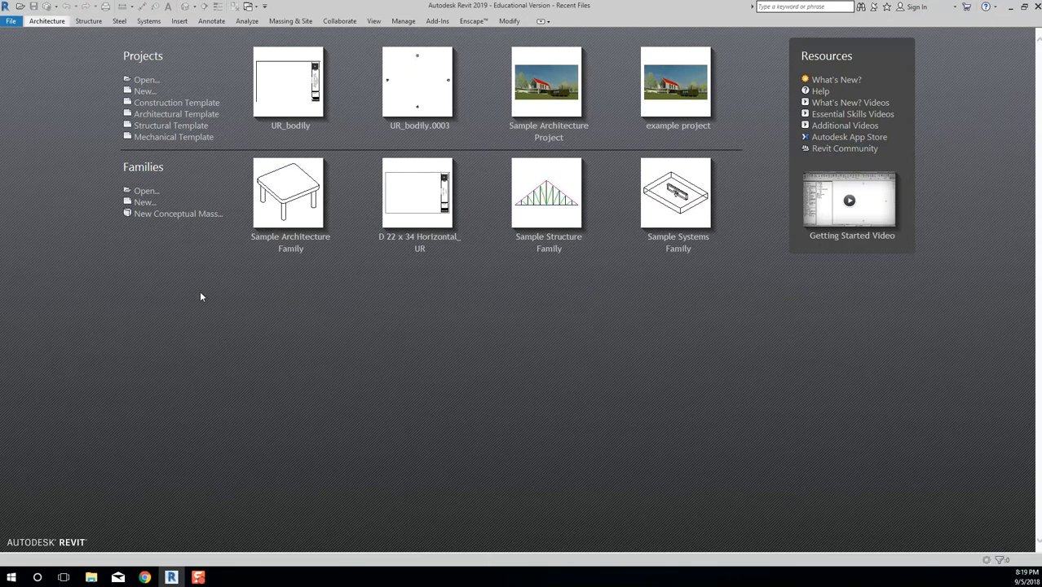
# Create a new project from the Architectural Template.
pyautogui.click(155, 120)
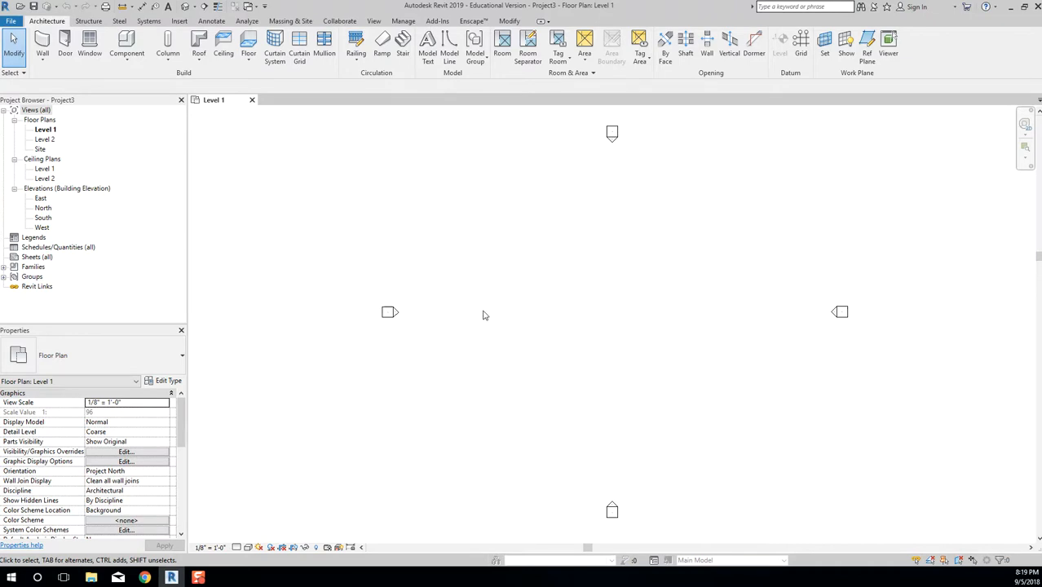
# Examine the new-file types and the template choices for another new project, then cancel without creating it.
pyautogui.click(11, 23)
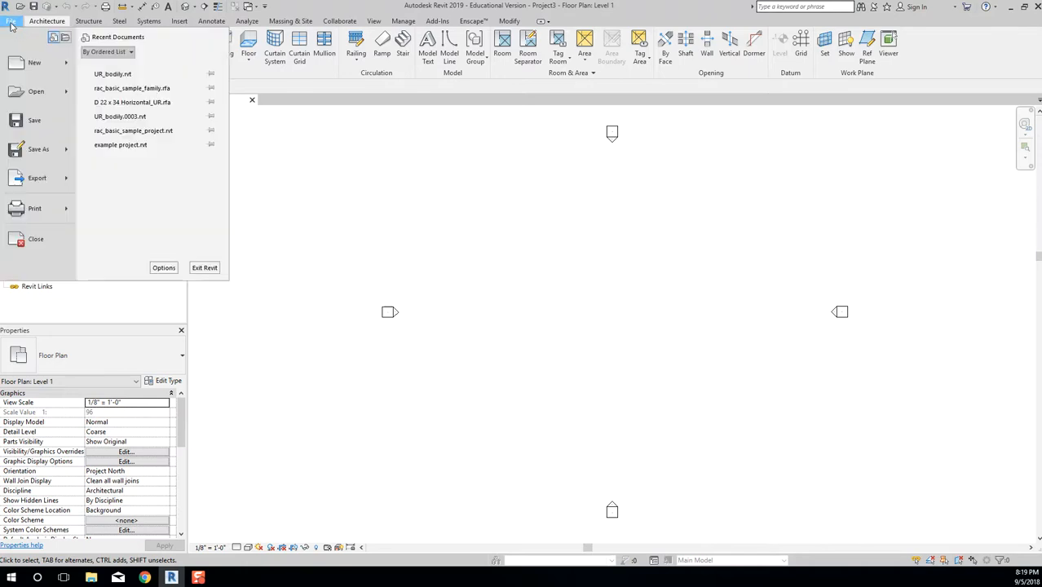
pyautogui.click(11, 23)
pyautogui.click(12, 22)
pyautogui.moveTo(32, 70)
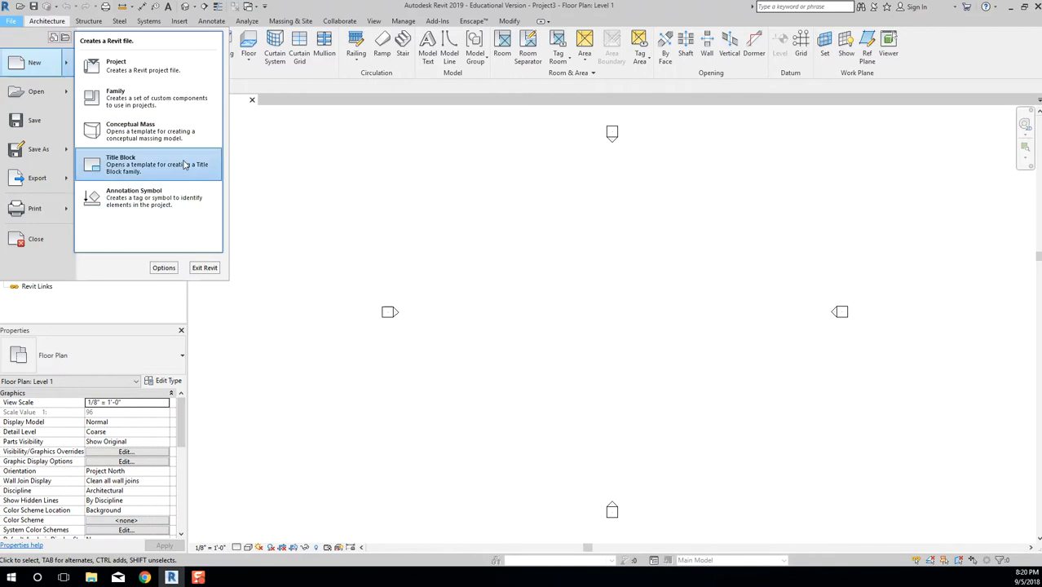
pyautogui.click(121, 72)
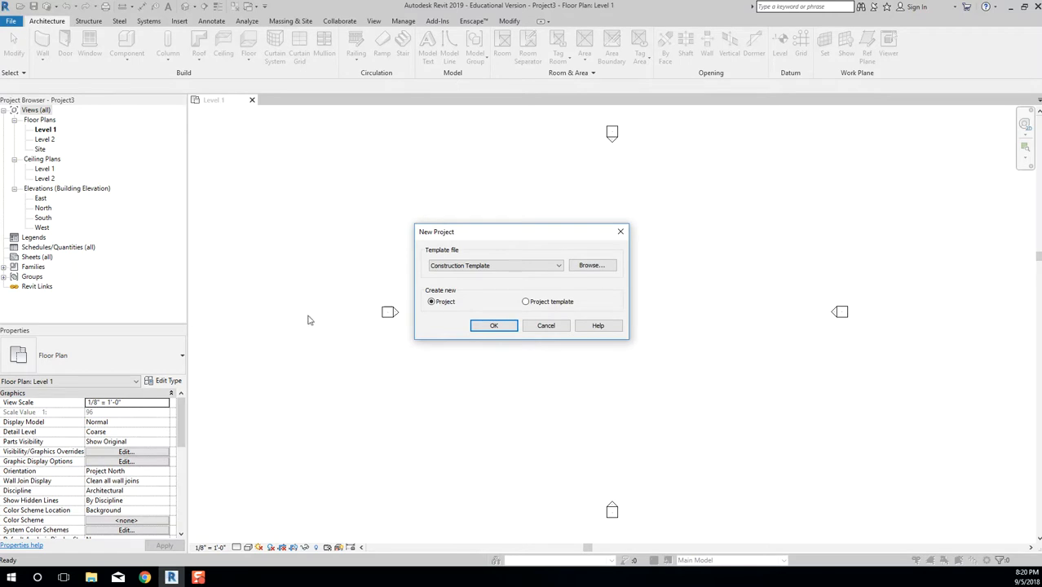
pyautogui.click(557, 266)
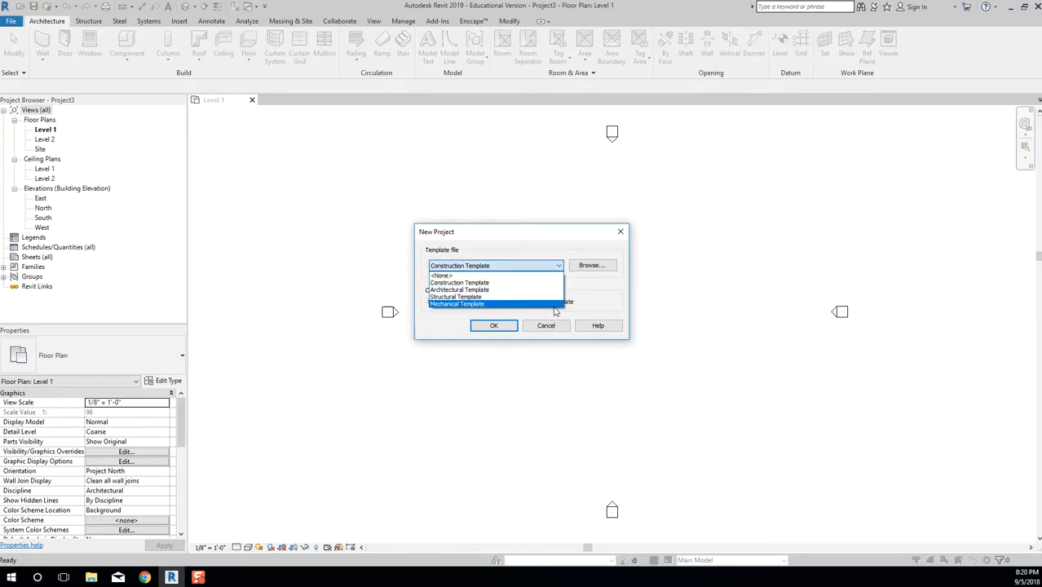
pyautogui.click(587, 298)
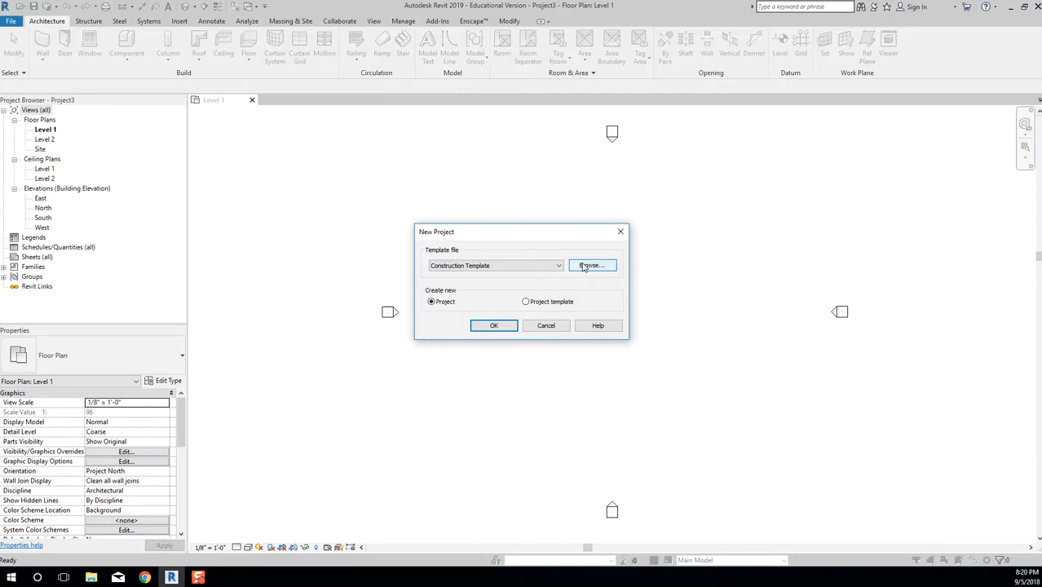
pyautogui.click(546, 326)
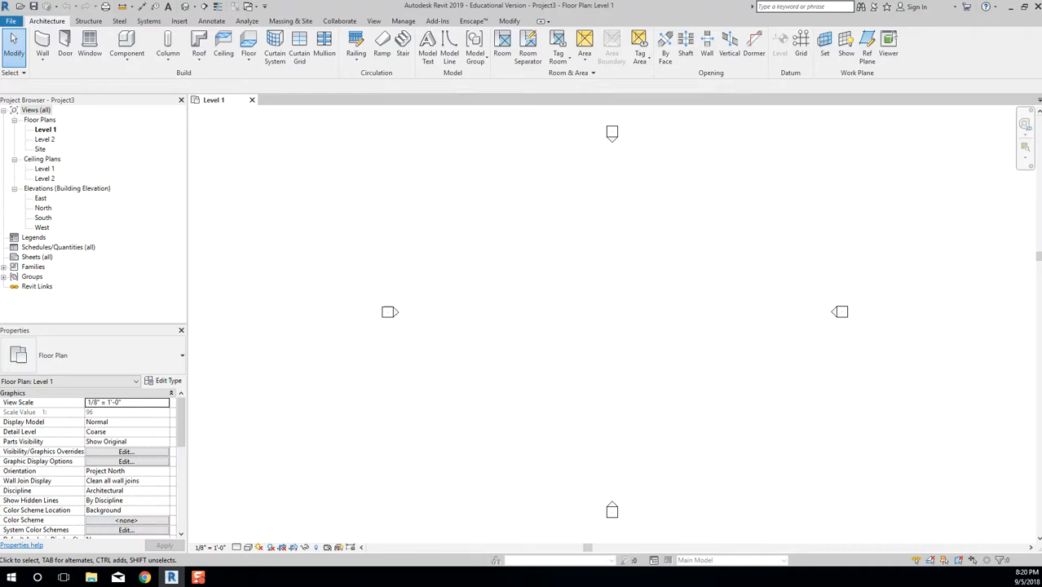
pyautogui.scroll(1, 467, 250)
pyautogui.scroll(-1, 685, 275)
pyautogui.moveTo(691, 283); pyautogui.dragTo(582, 285, button='middle')
pyautogui.scroll(-1, 584, 281)
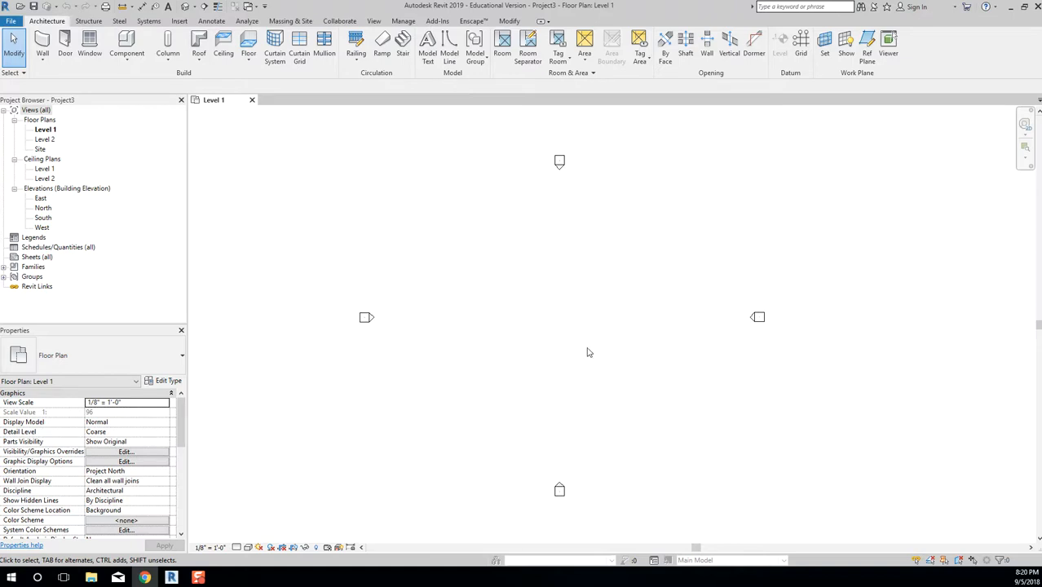
# Examine the Level 1 floor plan and its four elevation markers at different zoom levels and view positions.
pyautogui.scroll(2, 589, 352)
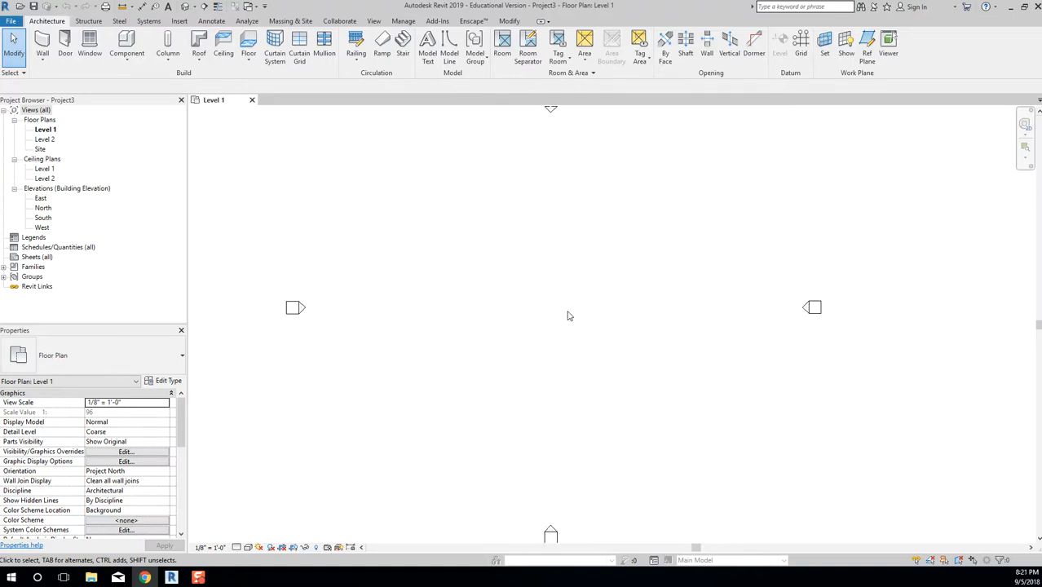
pyautogui.scroll(3, 530, 323)
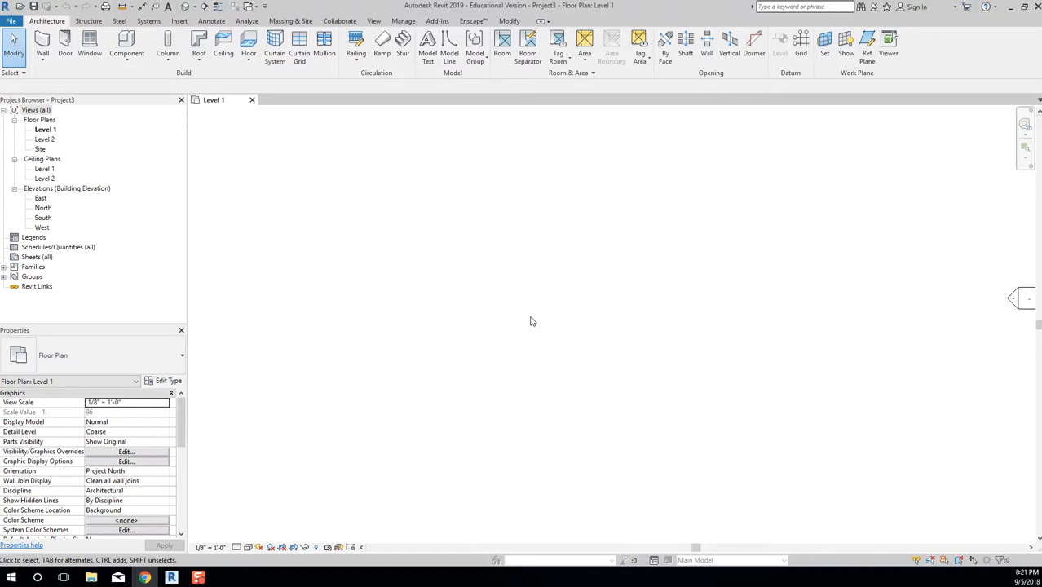
pyautogui.scroll(-6, 530, 321)
pyautogui.scroll(-1, 533, 320)
pyautogui.middleClick(537, 316)
pyautogui.middleClick(537, 317)
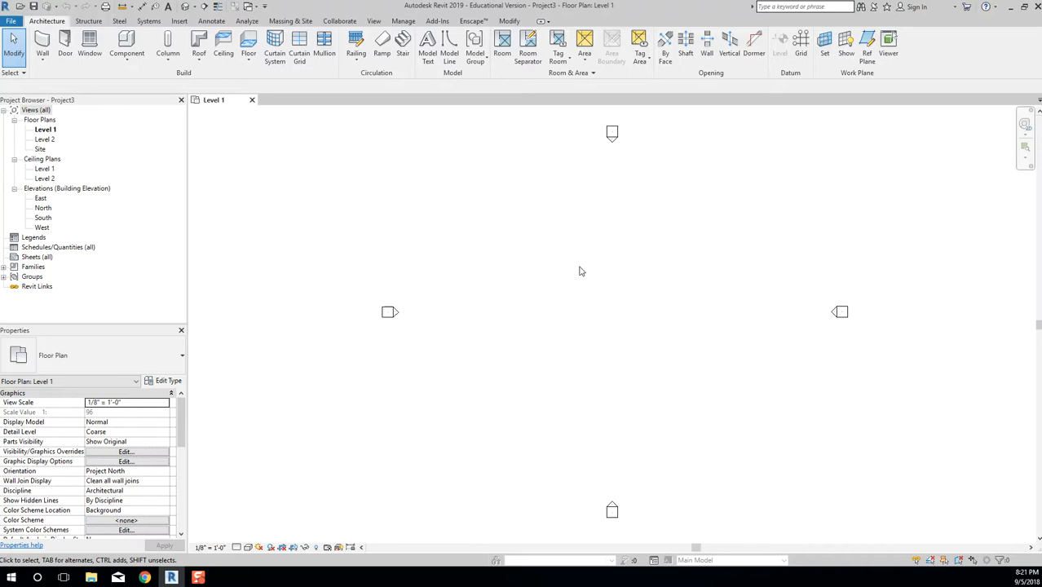
pyautogui.moveTo(580, 271); pyautogui.dragTo(557, 273, button='middle')
pyautogui.scroll(2, 551, 275)
pyautogui.scroll(-1, 553, 277)
pyautogui.moveTo(552, 277)
pyautogui.mouseDown(button='middle')
pyautogui.moveTo(681, 291)
pyautogui.moveTo(563, 294)
pyautogui.moveTo(570, 280)
pyautogui.mouseUp(button='middle')
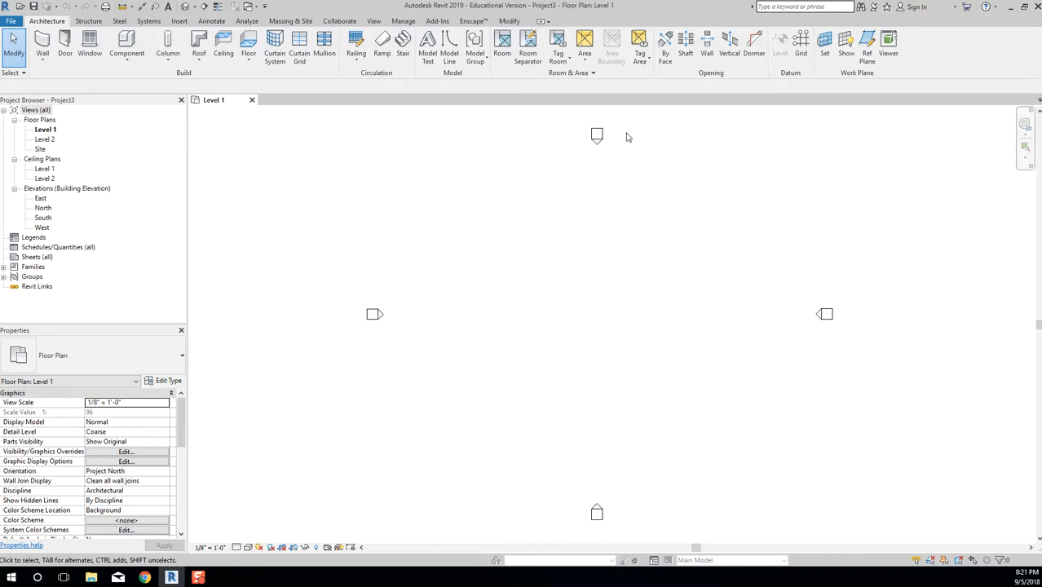
# Select the elevation markers around the Level 1 plan in turn, then clear the selection.
pyautogui.click(599, 146)
pyautogui.click(602, 134)
pyautogui.click(501, 261)
pyautogui.moveTo(380, 287); pyautogui.dragTo(358, 342)
pyautogui.click(581, 539)
pyautogui.moveTo(580, 538); pyautogui.dragTo(580, 537)
pyautogui.moveTo(845, 276); pyautogui.dragTo(783, 362)
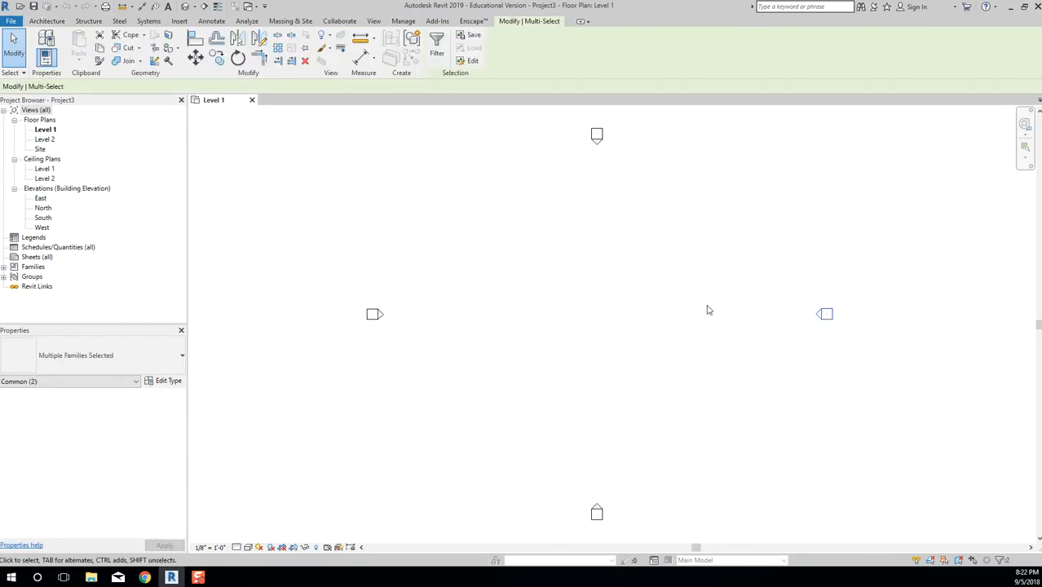
pyautogui.click(684, 296)
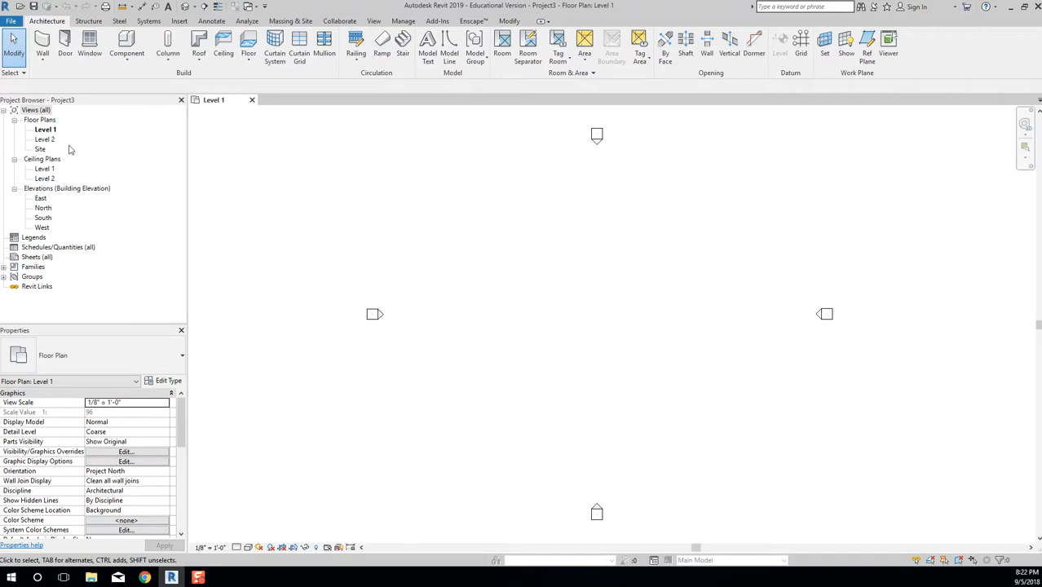
# Draw a closed triangle of Generic - 8" walls between the elevation markers, with legs about 76' horizontally and 64' vertically.
pyautogui.click(43, 45)
pyautogui.click(481, 225)
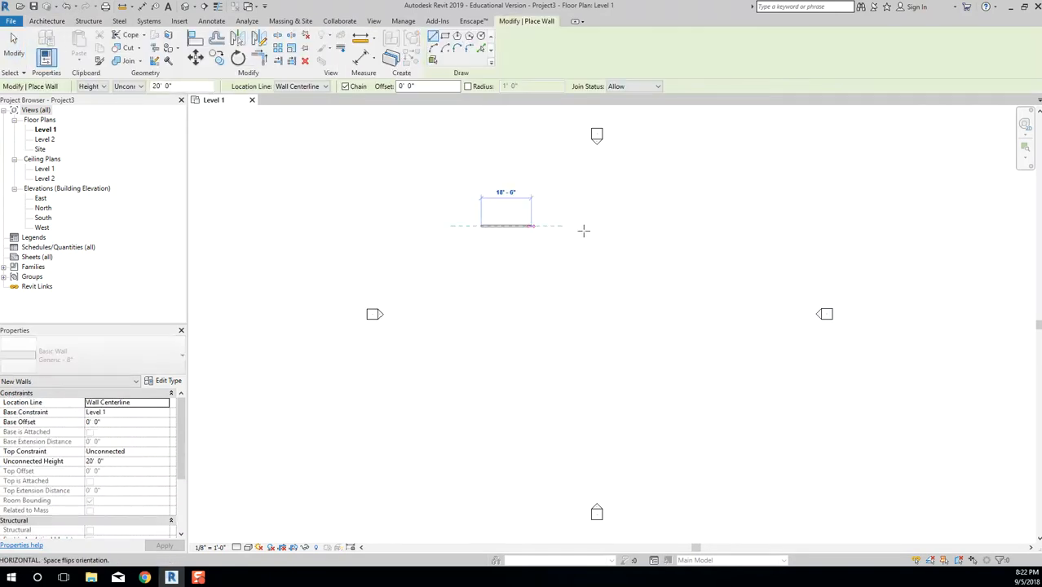
pyautogui.click(687, 226)
pyautogui.click(687, 399)
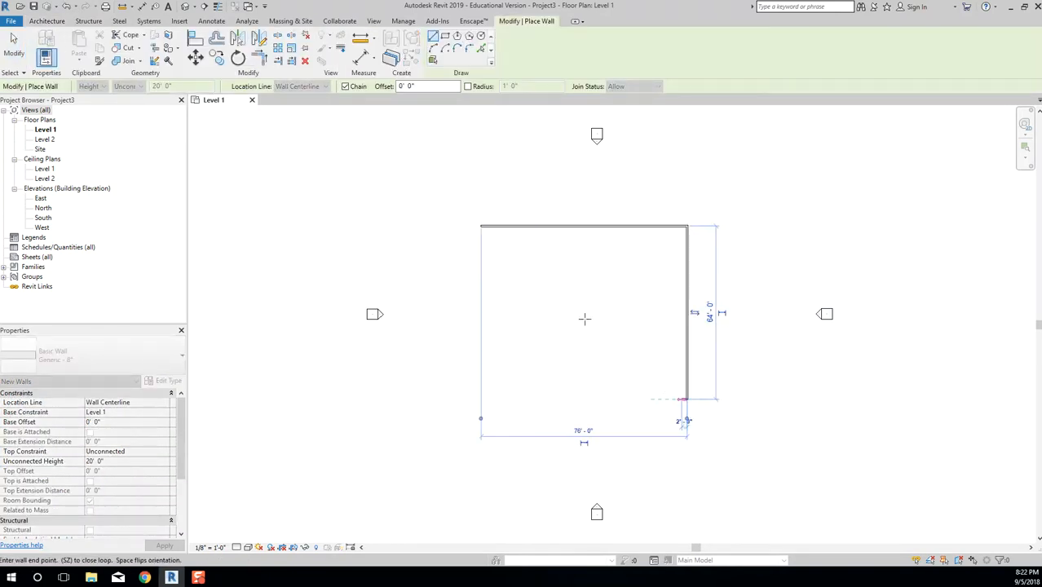
pyautogui.click(481, 226)
pyautogui.press('Escape')
pyautogui.press('Escape')
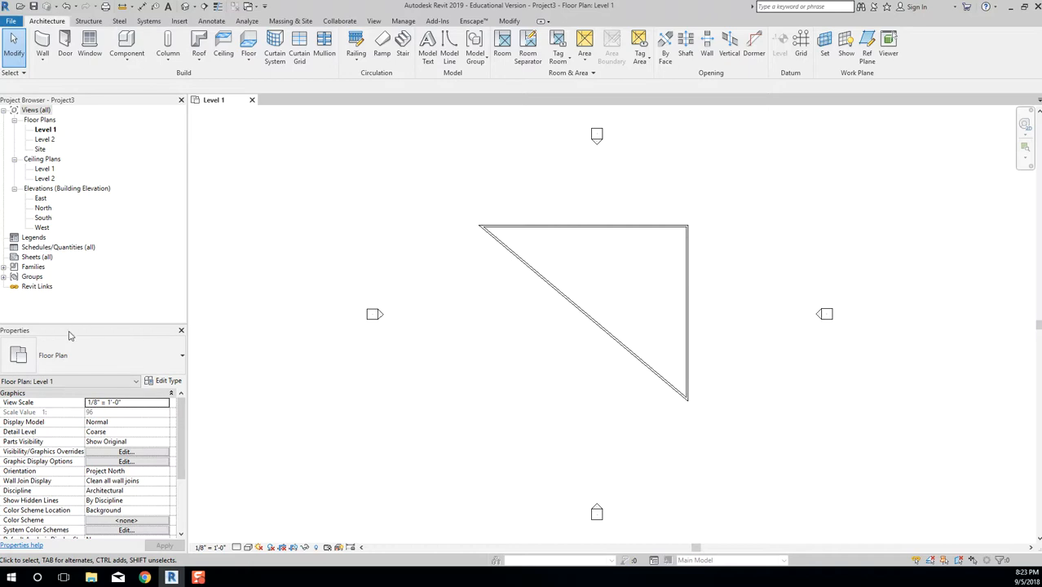
# Float the Properties palette over the drawing area, lengthen it, and narrow the Project Browser beside it.
pyautogui.moveTo(82, 336); pyautogui.dragTo(367, 124)
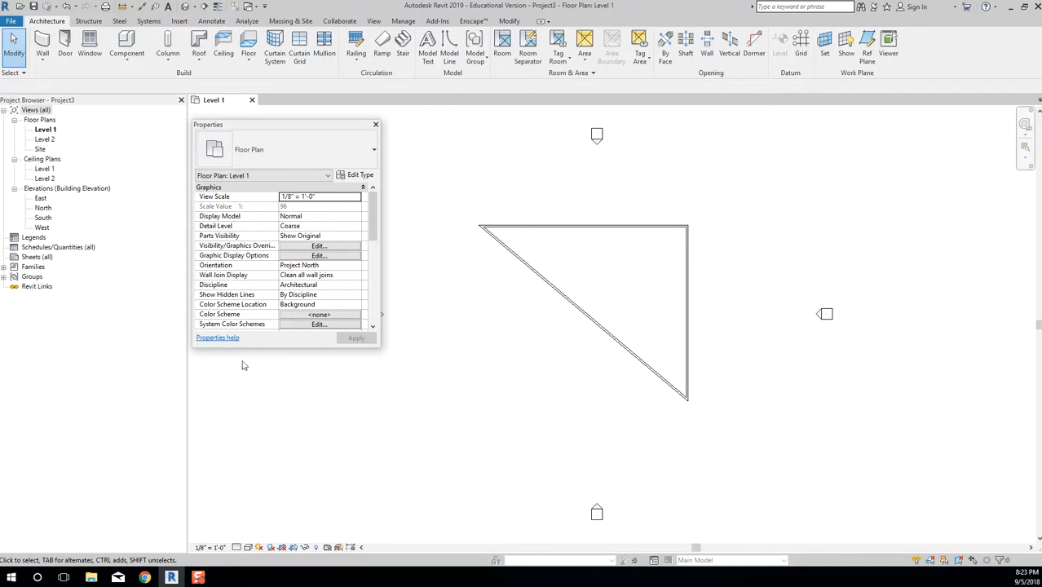
pyautogui.moveTo(248, 347); pyautogui.dragTo(252, 531)
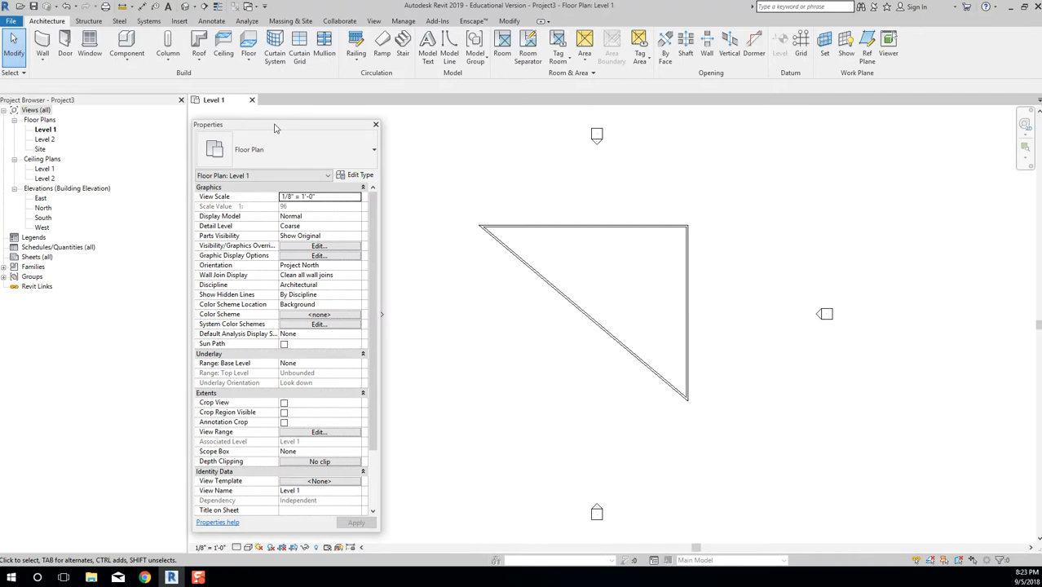
pyautogui.moveTo(188, 115); pyautogui.dragTo(130, 116)
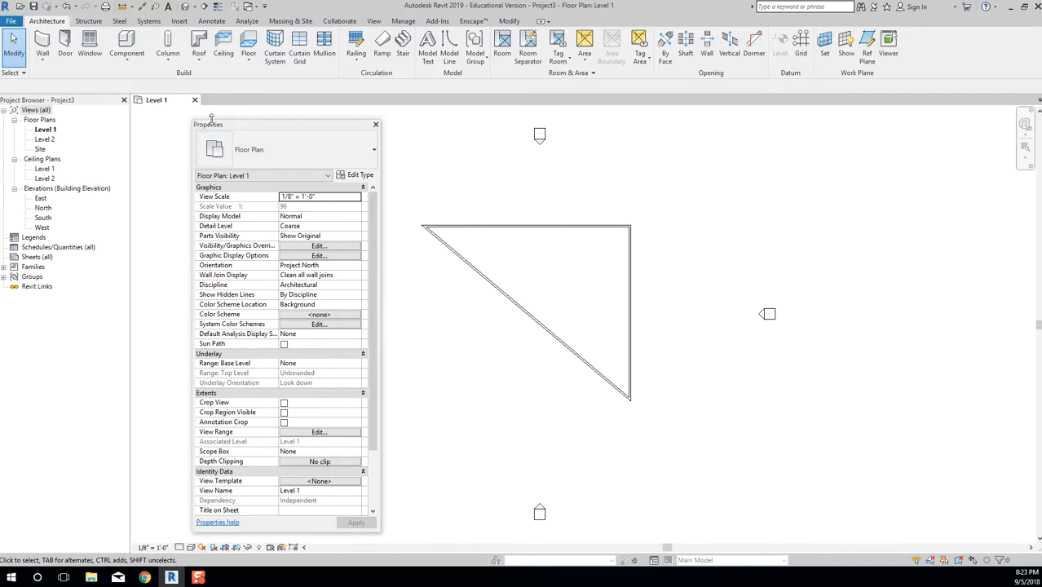
pyautogui.moveTo(236, 125); pyautogui.dragTo(180, 118)
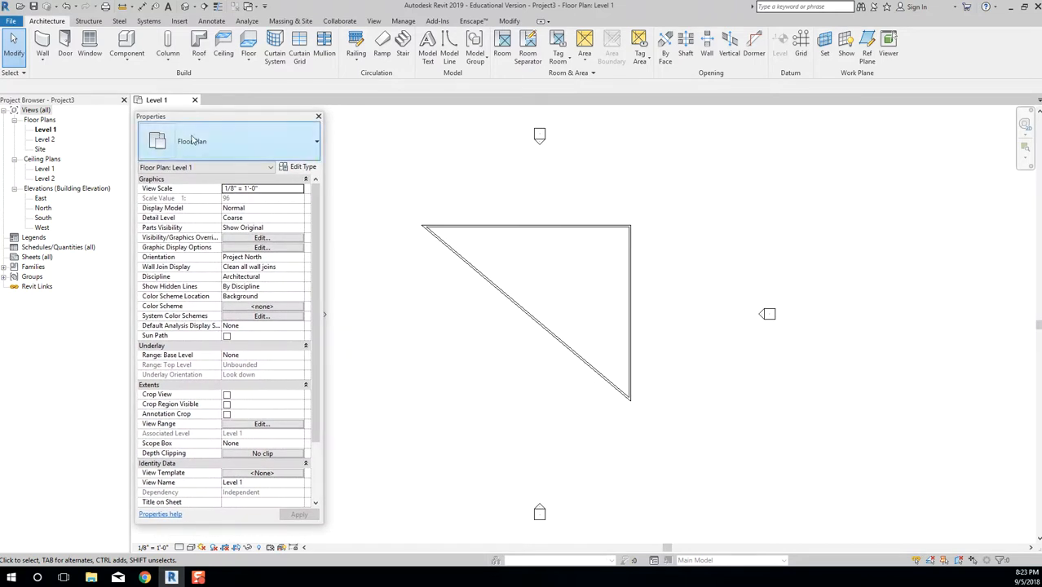
pyautogui.moveTo(275, 522); pyautogui.dragTo(278, 533)
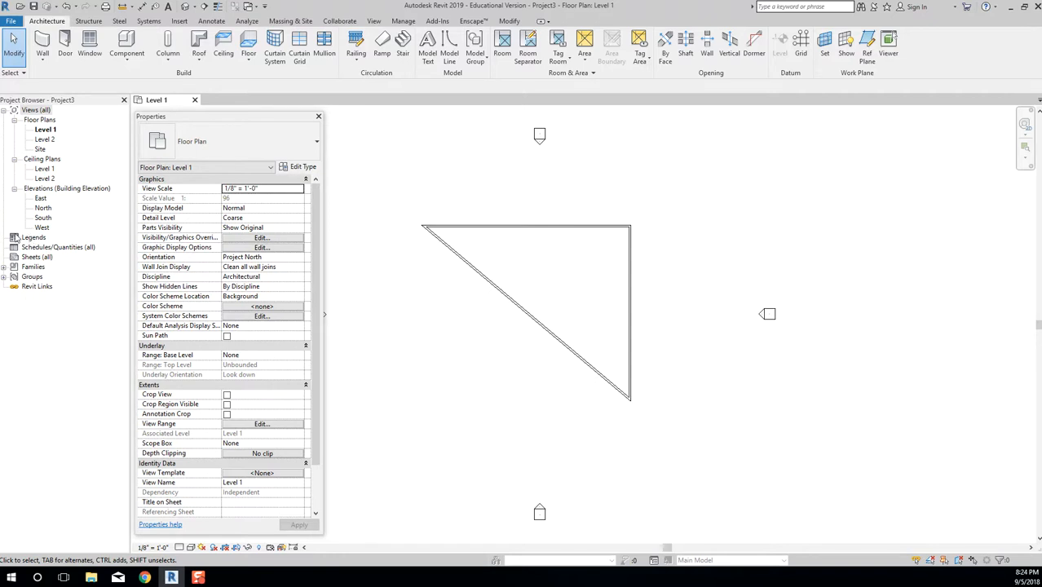
# Collapse and re-expand the Ceiling Plans and Elevations branches of the Project Browser.
pyautogui.click(16, 131)
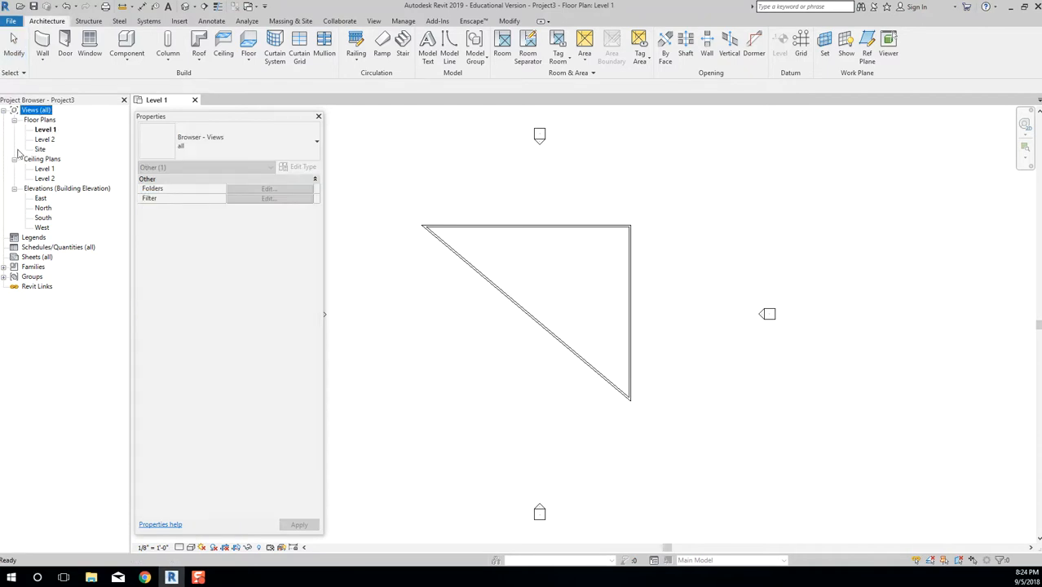
pyautogui.click(14, 159)
pyautogui.click(14, 159)
pyautogui.click(15, 189)
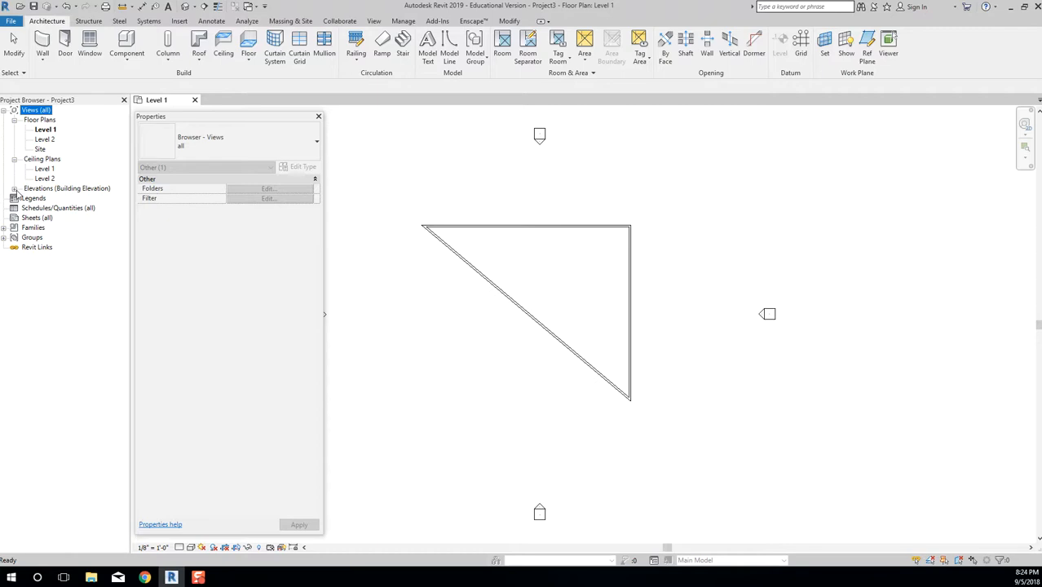
pyautogui.click(13, 188)
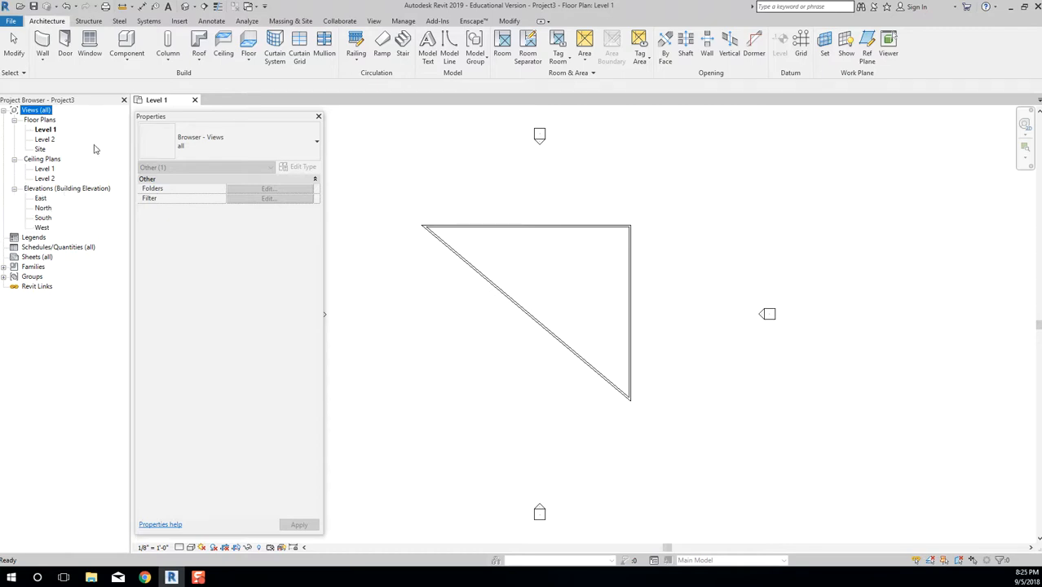
# Center the walls in the Level 1 floor plan and open the Level 2 floor plan view.
pyautogui.click(47, 130)
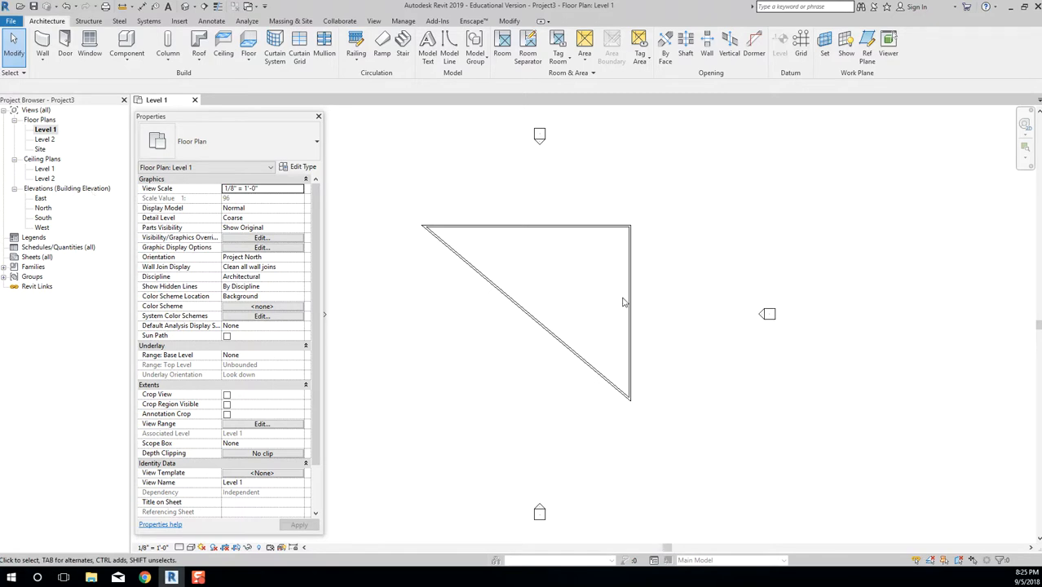
pyautogui.moveTo(623, 298); pyautogui.dragTo(736, 293, button='middle')
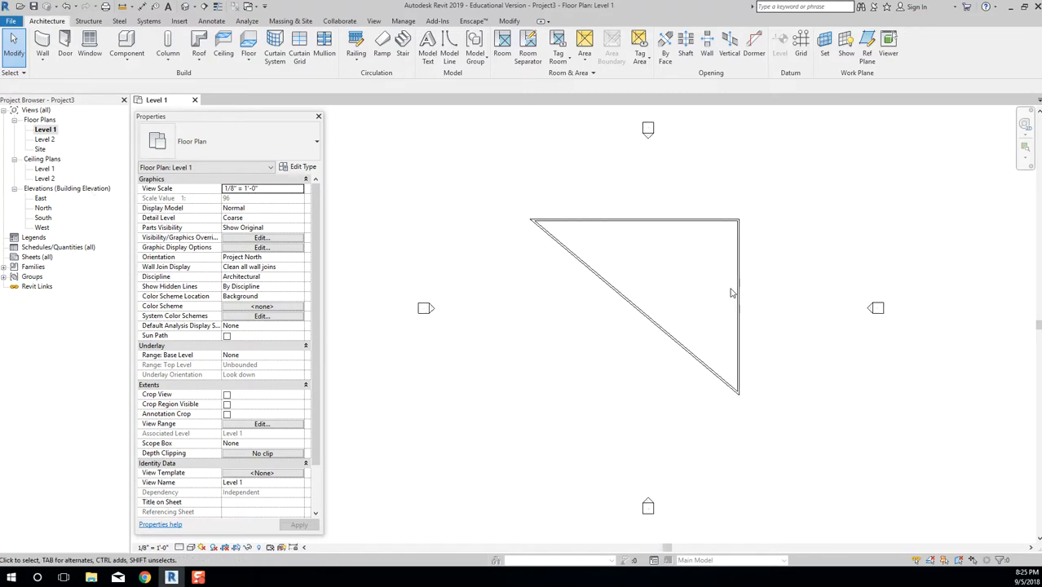
pyautogui.doubleClick(45, 140)
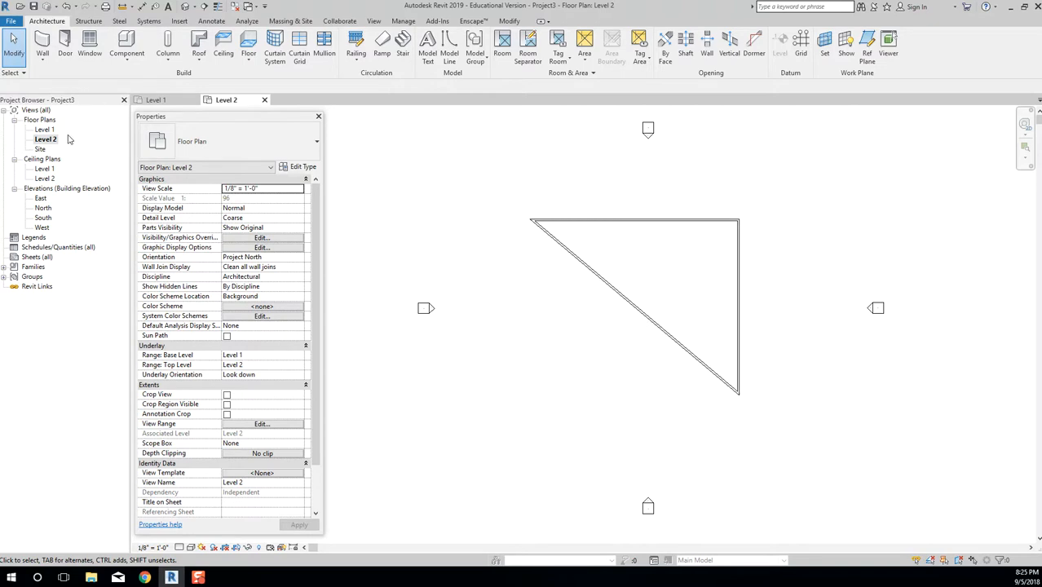
# Close the Project Browser and restore it through the User Interface visibility options.
pyautogui.click(124, 99)
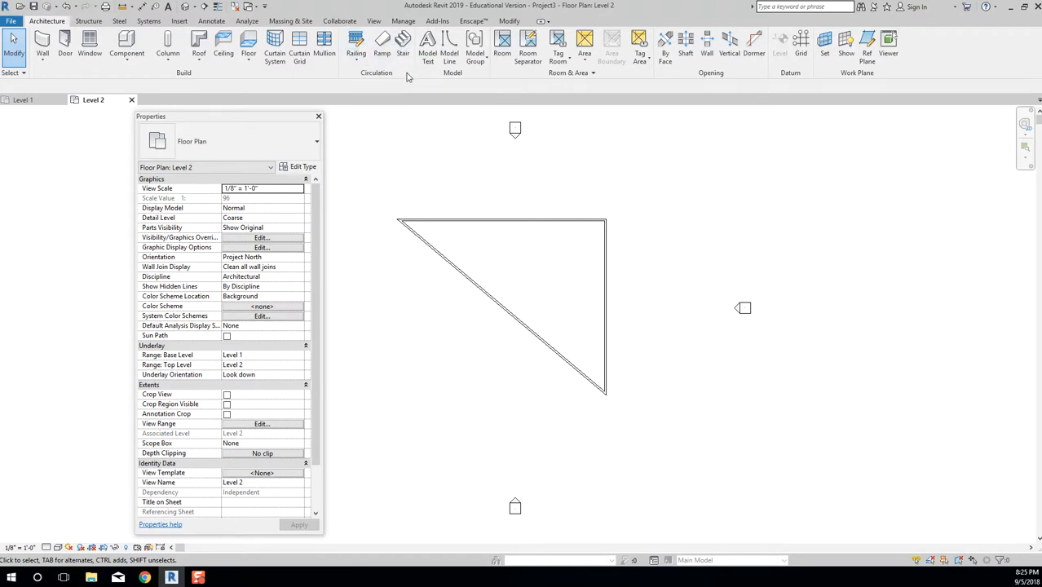
pyautogui.click(367, 19)
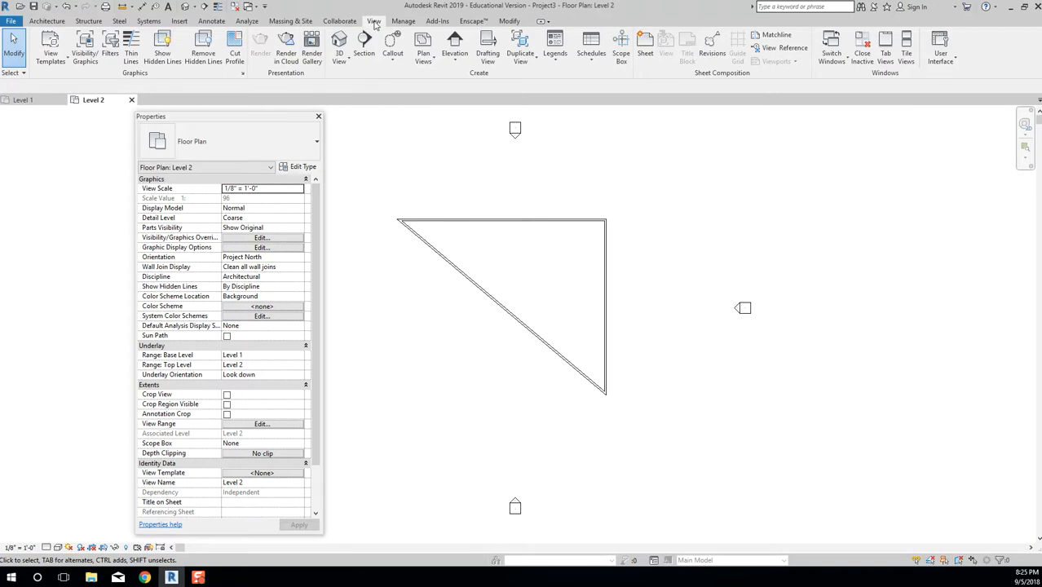
pyautogui.click(950, 64)
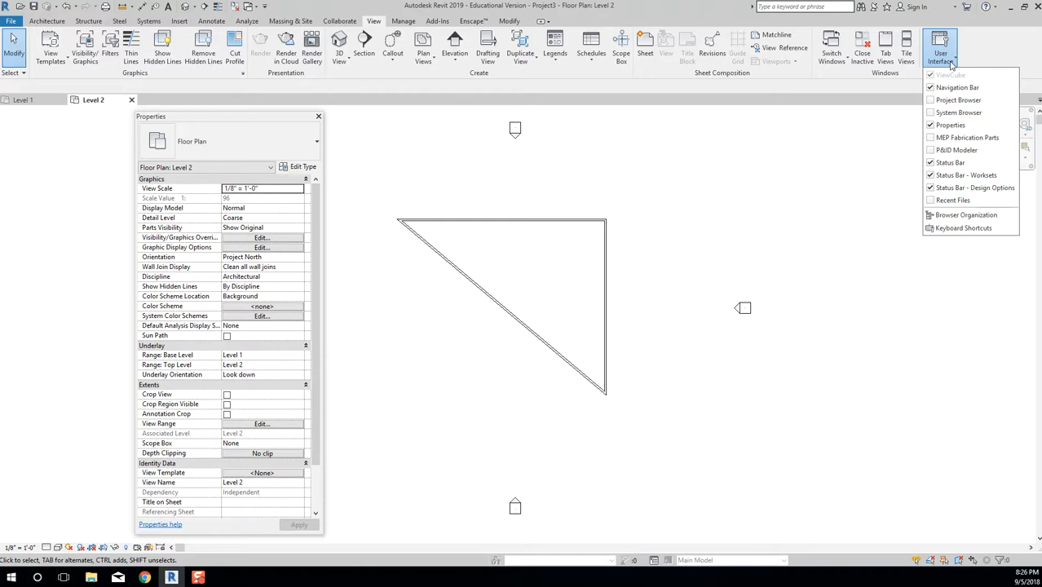
pyautogui.click(935, 101)
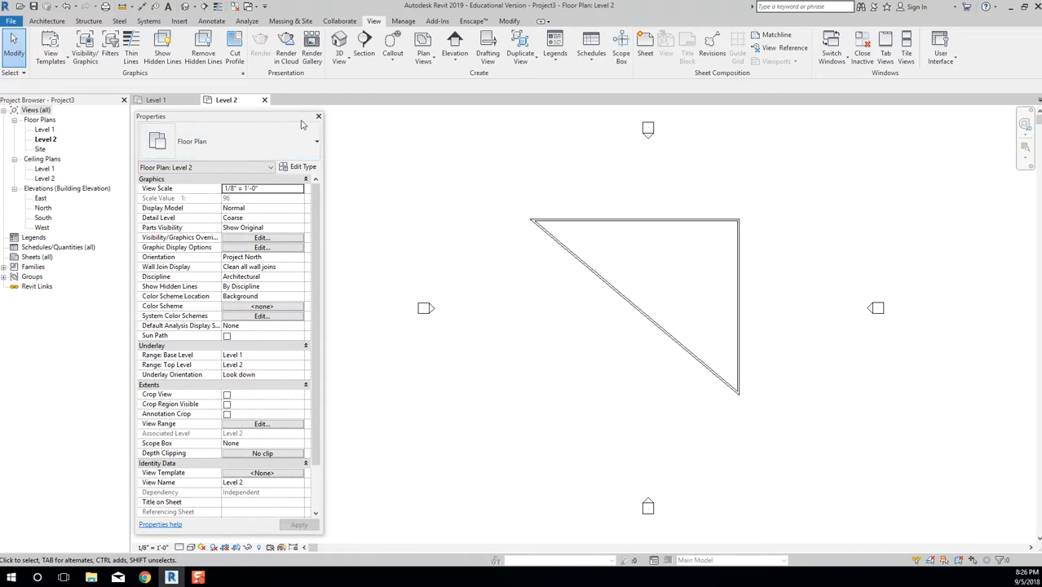
# Dock the Properties palette above the Project Browser, then rearrange the two palettes as full-height columns side by side.
pyautogui.moveTo(299, 121); pyautogui.dragTo(323, 98)
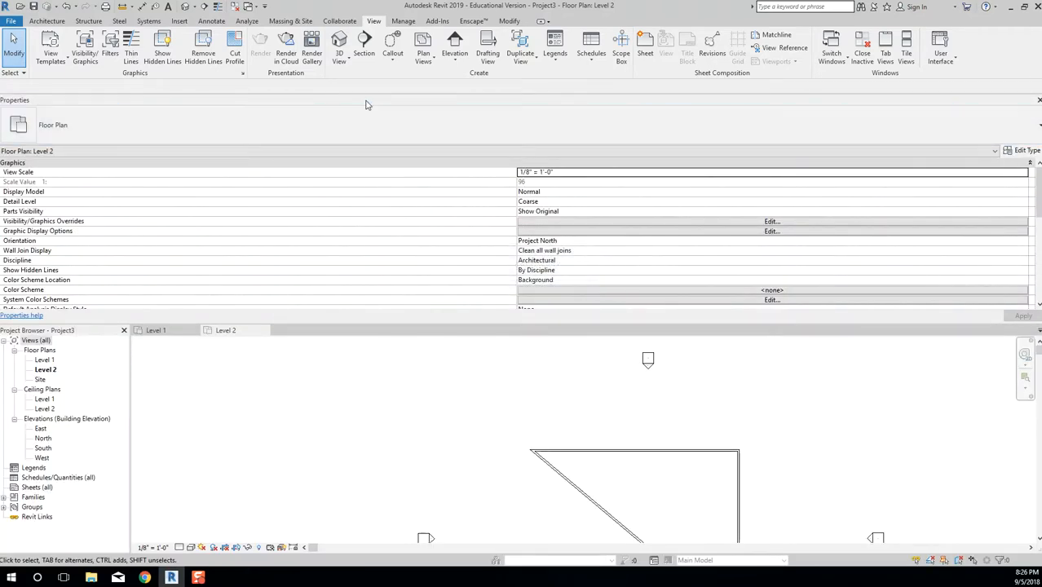
pyautogui.moveTo(366, 104)
pyautogui.mouseDown()
pyautogui.moveTo(370, 115)
pyautogui.moveTo(160, 103)
pyautogui.moveTo(34, 113)
pyautogui.moveTo(277, 127)
pyautogui.moveTo(194, 129)
pyautogui.moveTo(39, 111)
pyautogui.mouseUp()
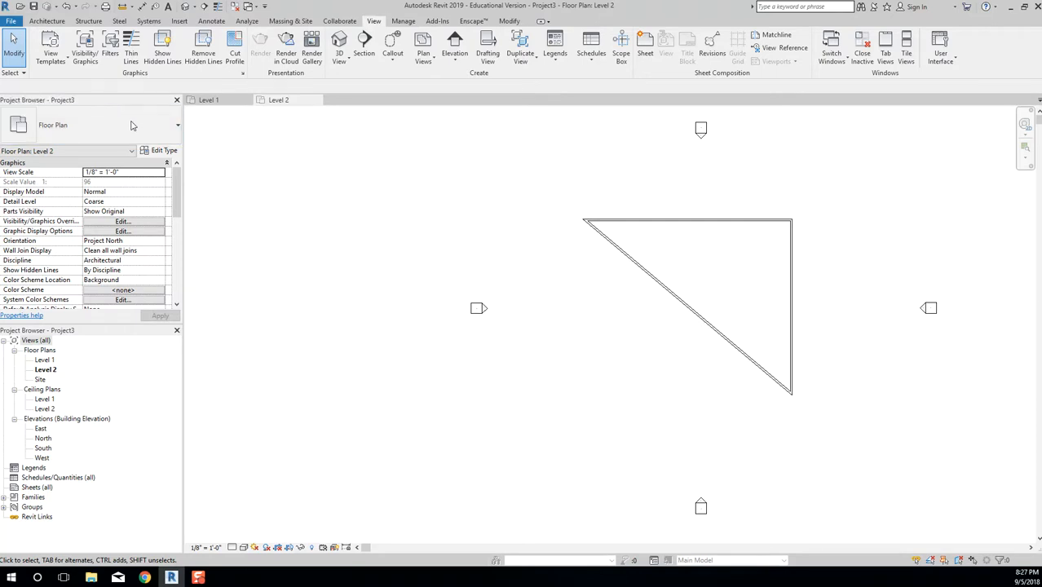
pyautogui.moveTo(16, 99); pyautogui.dragTo(159, 140)
pyautogui.moveTo(250, 145); pyautogui.dragTo(204, 124)
pyautogui.moveTo(75, 100)
pyautogui.mouseDown()
pyautogui.moveTo(258, 145)
pyautogui.moveTo(163, 137)
pyautogui.moveTo(179, 136)
pyautogui.mouseUp()
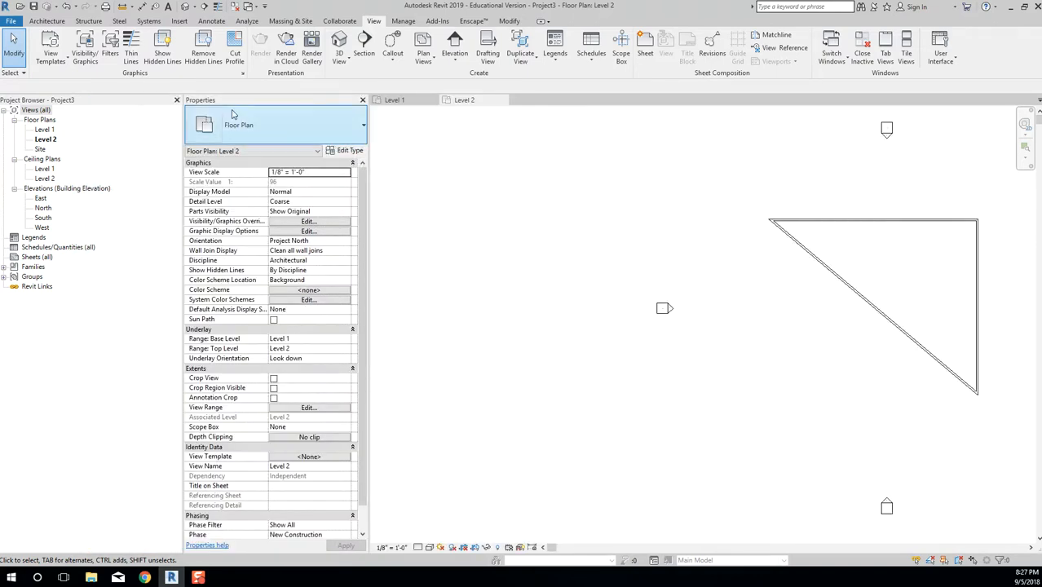
# Float the Properties palette over the drawing area, then dock it above the Project Browser in a narrower shared column.
pyautogui.moveTo(227, 105); pyautogui.dragTo(445, 136)
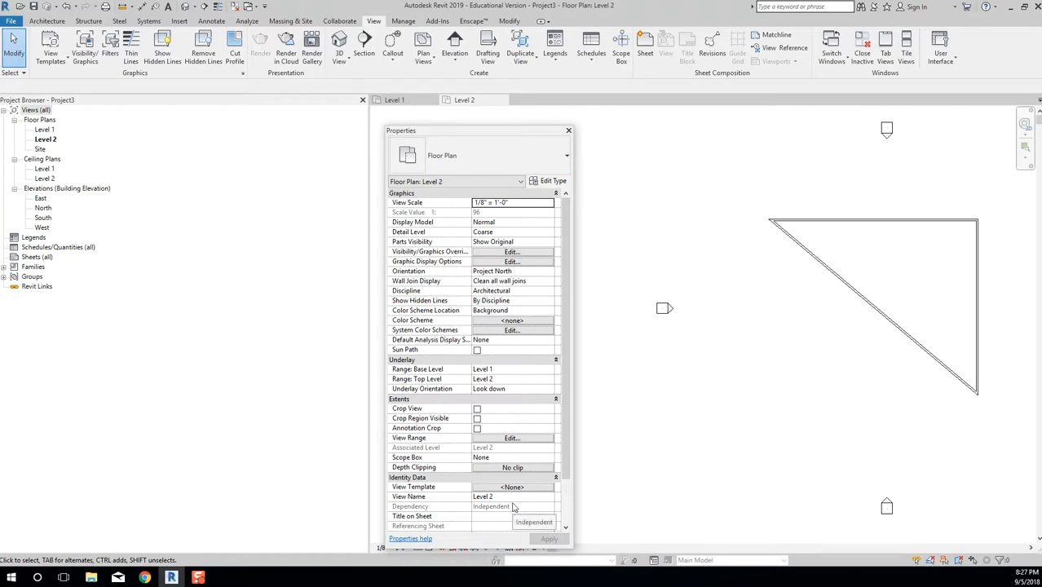
pyautogui.moveTo(368, 219); pyautogui.dragTo(111, 201)
pyautogui.moveTo(419, 136)
pyautogui.mouseDown()
pyautogui.moveTo(82, 130)
pyautogui.moveTo(84, 246)
pyautogui.moveTo(39, 161)
pyautogui.moveTo(45, 113)
pyautogui.moveTo(120, 150)
pyautogui.moveTo(128, 127)
pyautogui.moveTo(180, 154)
pyautogui.mouseUp()
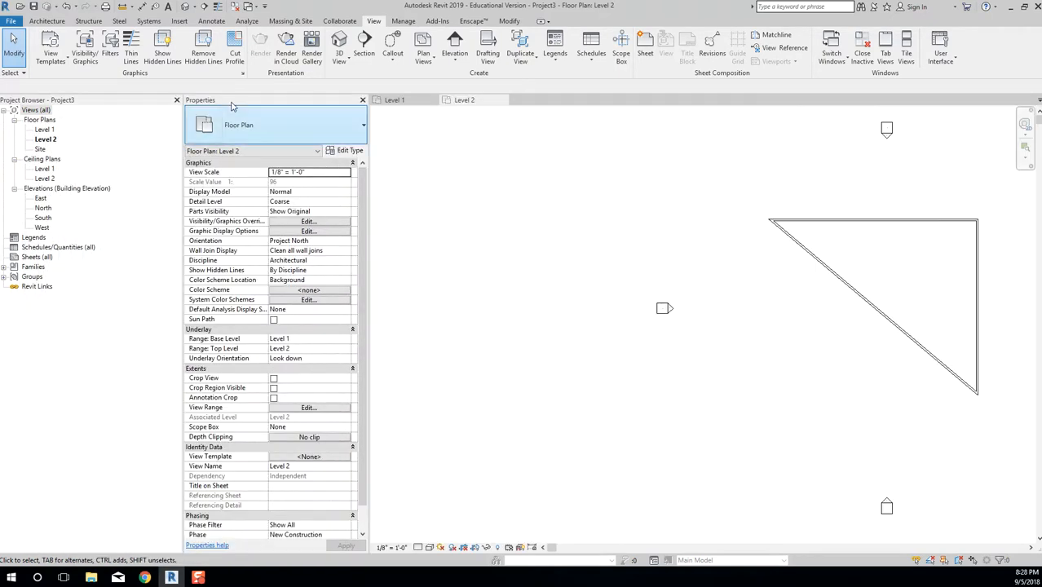
pyautogui.moveTo(261, 104); pyautogui.dragTo(139, 109)
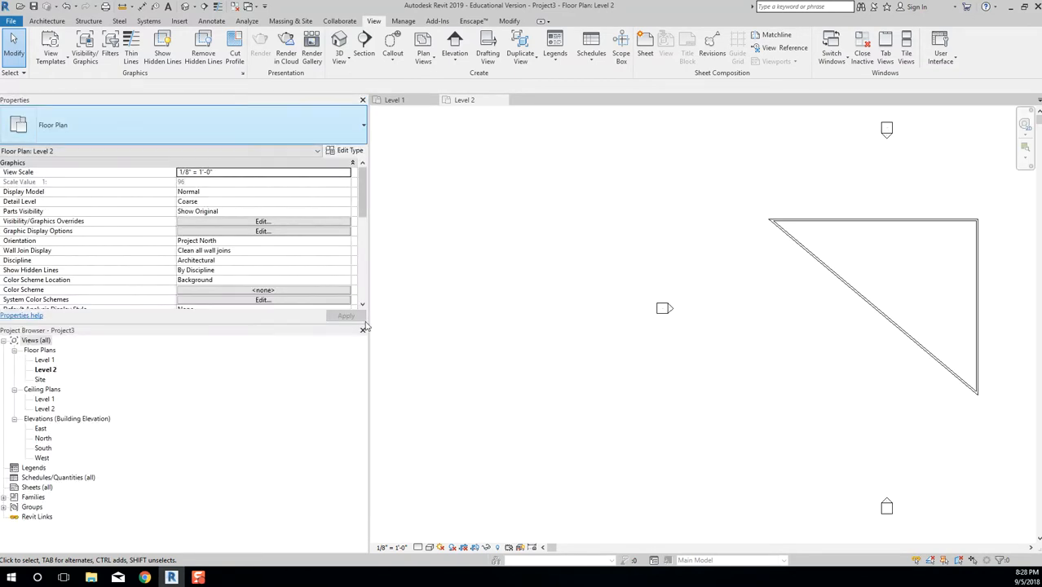
pyautogui.moveTo(369, 341); pyautogui.dragTo(163, 342)
# Float both the Properties palette and the Project Browser, and merge them into one tabbed floating window.
pyautogui.moveTo(103, 103); pyautogui.dragTo(292, 111)
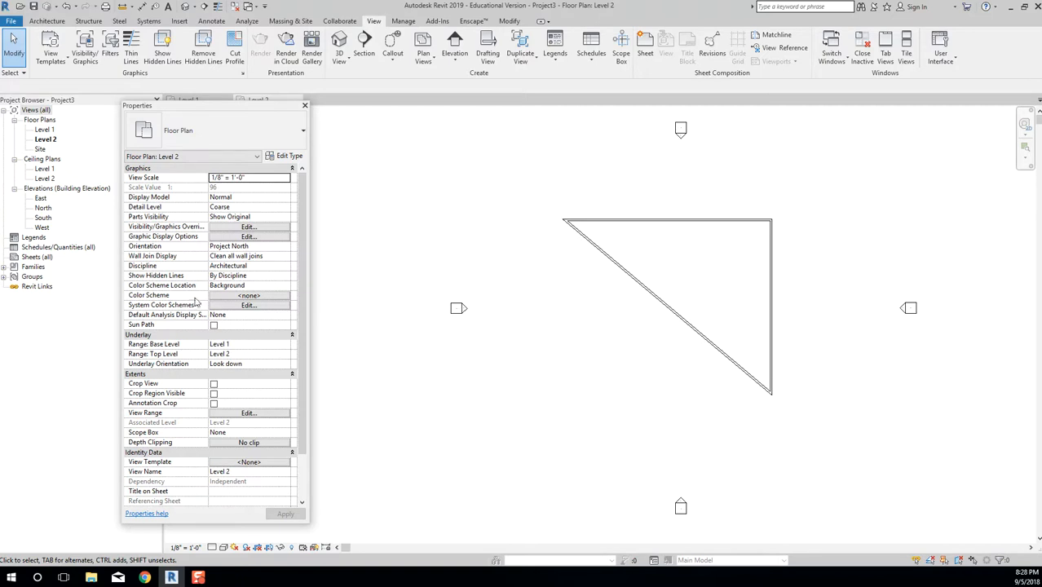
pyautogui.doubleClick(207, 112)
pyautogui.moveTo(112, 101); pyautogui.dragTo(425, 138)
pyautogui.moveTo(139, 109); pyautogui.dragTo(166, 122)
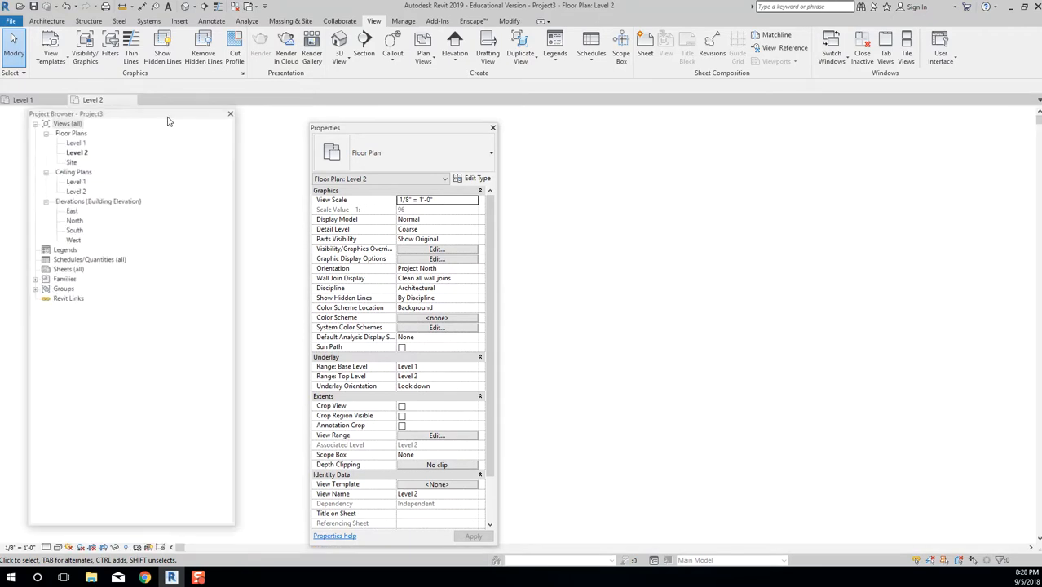
pyautogui.moveTo(328, 129); pyautogui.dragTo(147, 120)
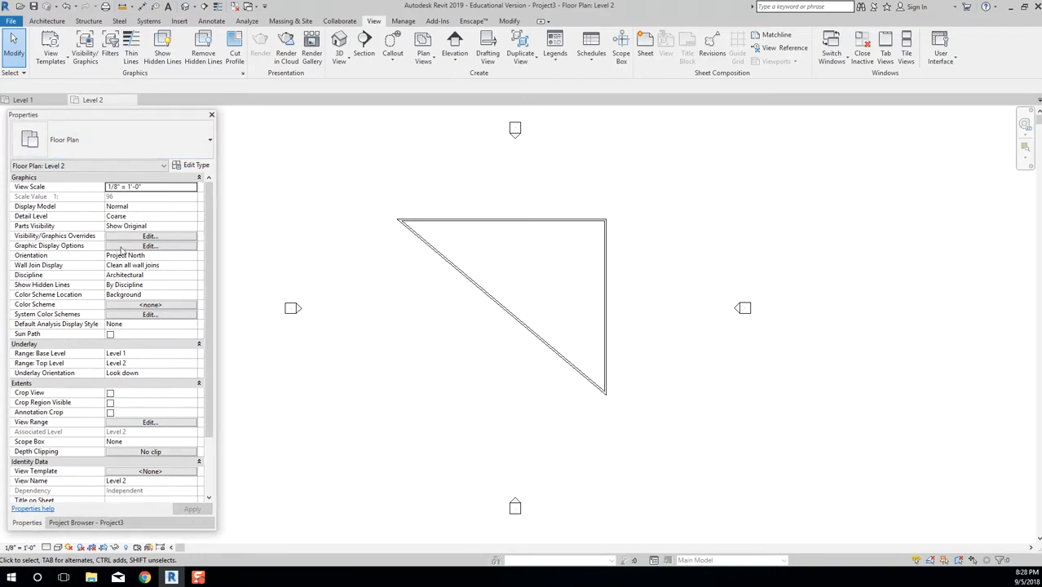
# Switch between Properties and the Project Browser in the combined palette window, then pull the Project Browser out of the group.
pyautogui.click(98, 524)
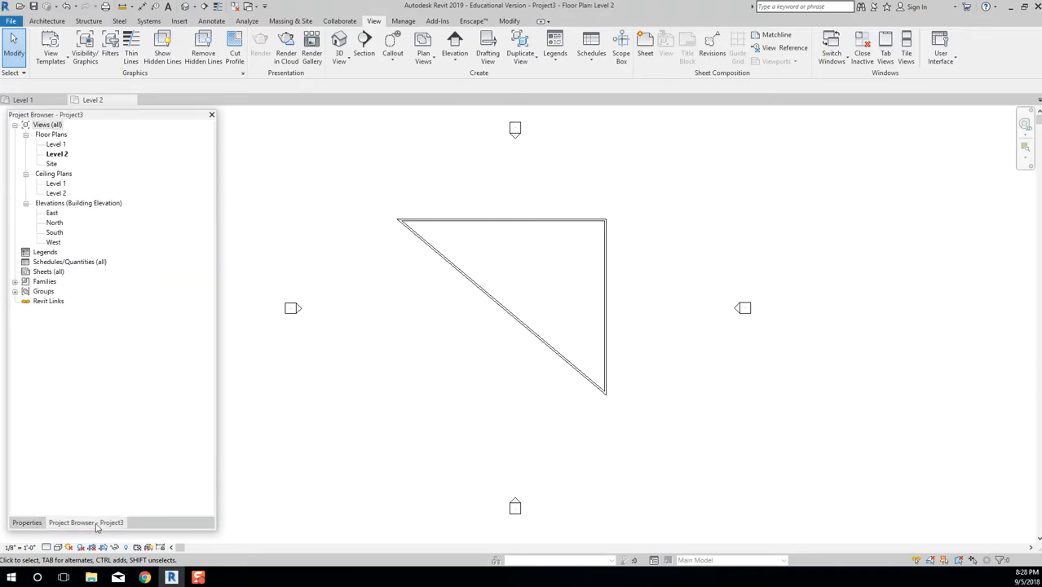
pyautogui.click(28, 524)
pyautogui.click(85, 523)
pyautogui.click(26, 522)
pyautogui.click(86, 523)
pyautogui.moveTo(79, 526); pyautogui.dragTo(330, 522)
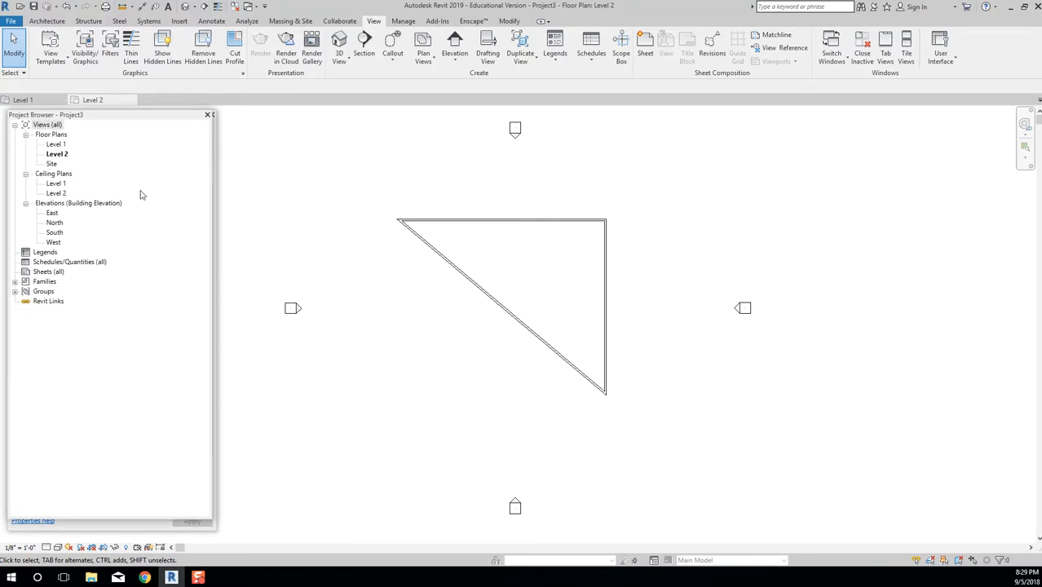
# Separate the Project Browser from the Properties palette, narrow both floating palettes, and place them side by side.
pyautogui.moveTo(121, 121); pyautogui.dragTo(339, 127)
pyautogui.moveTo(217, 143); pyautogui.dragTo(163, 143)
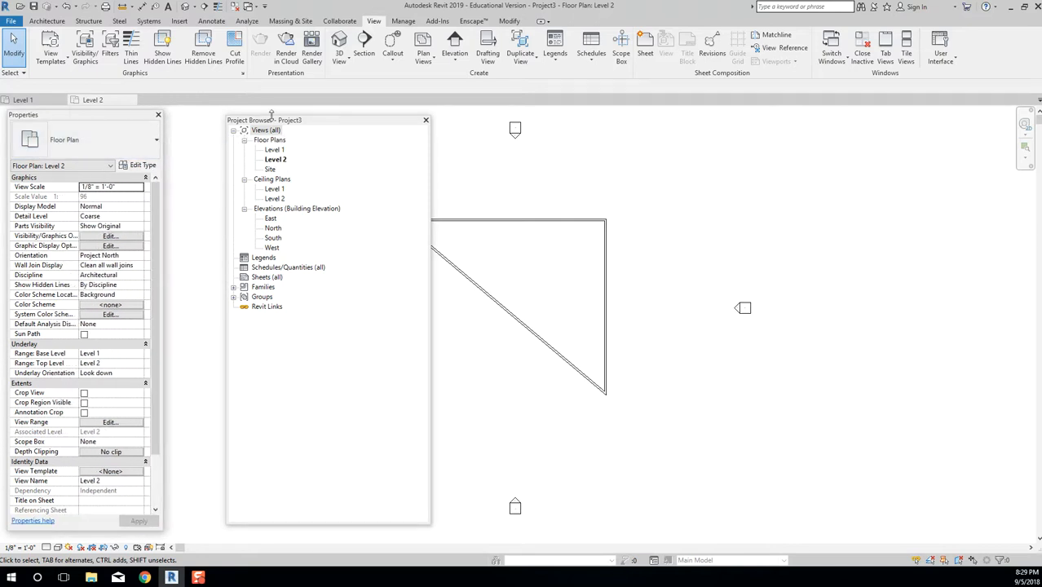
pyautogui.moveTo(274, 127); pyautogui.dragTo(217, 122)
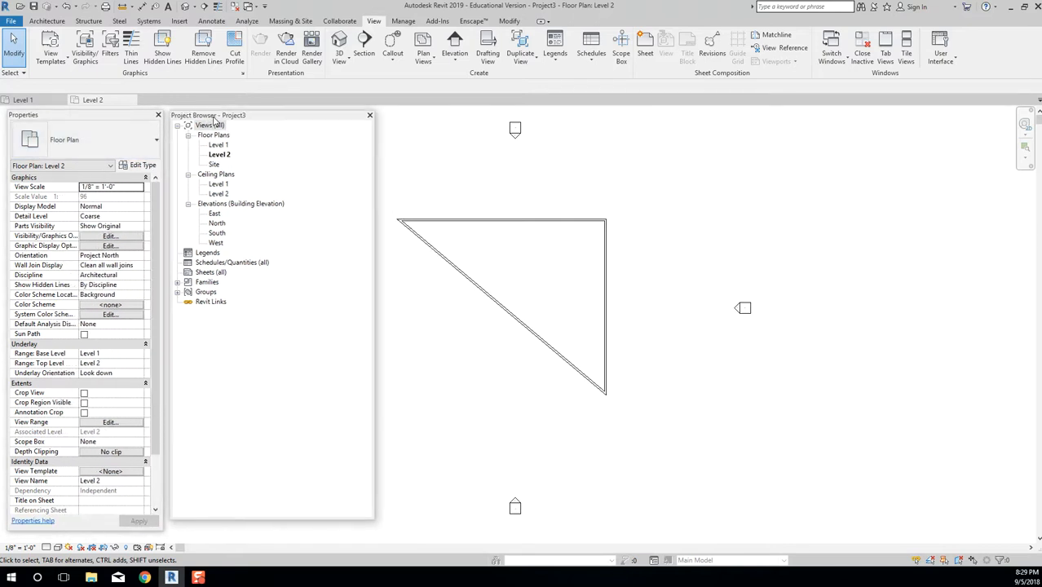
pyautogui.moveTo(369, 524); pyautogui.dragTo(356, 528)
# Move both palettes off the main screen, and bring them back with the Project Browser outermost and Properties beside it.
pyautogui.moveTo(295, 120); pyautogui.dragTo(1041, 122)
pyautogui.moveTo(49, 114); pyautogui.dragTo(1041, 114)
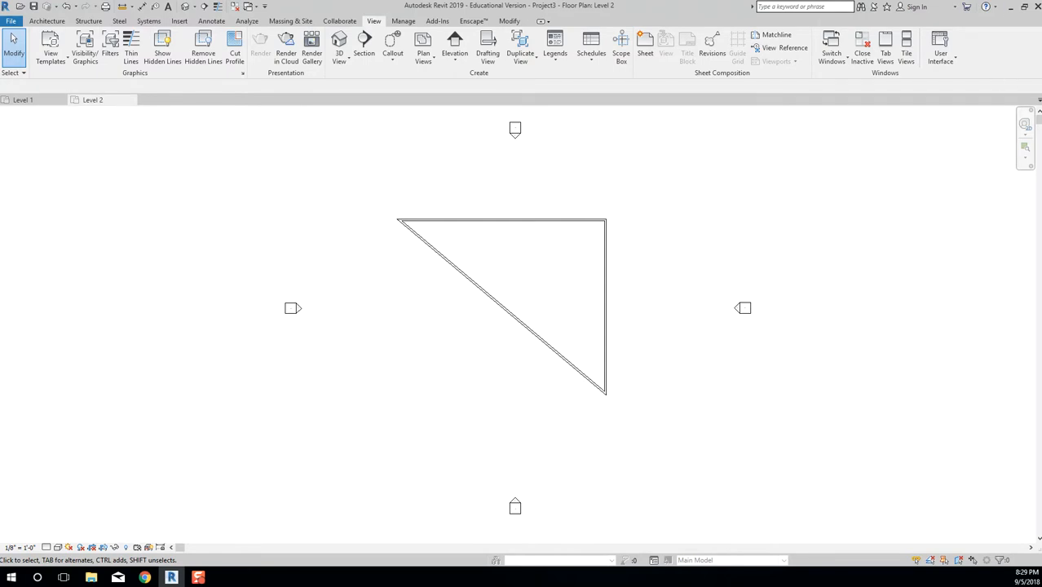
pyautogui.moveTo(1041, 77); pyautogui.dragTo(92, 114)
pyautogui.moveTo(1041, 41); pyautogui.dragTo(235, 118)
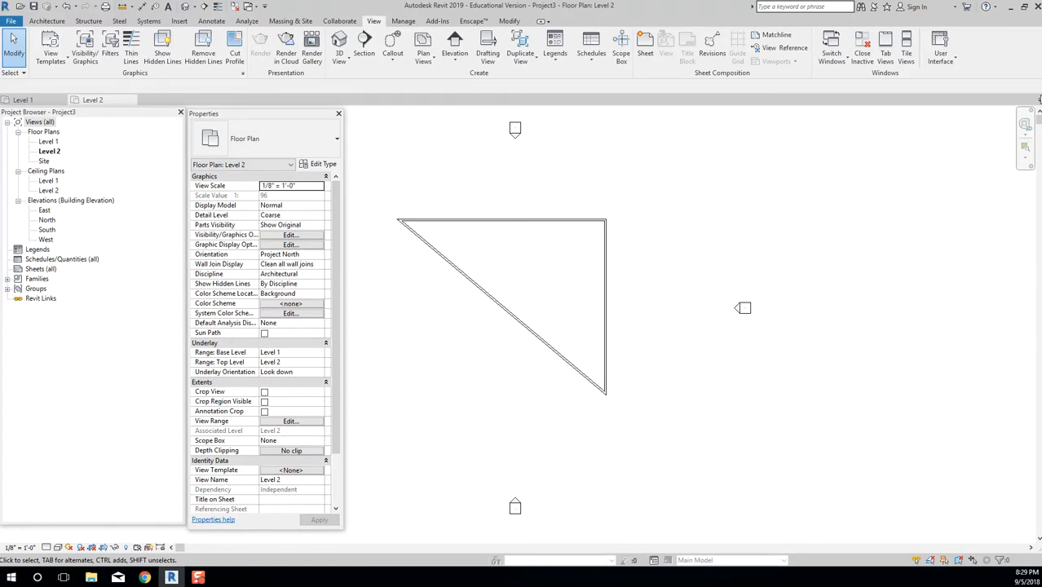
# Look up the Project Browser command in the keyboard shortcut list by searching for "browser", and close the list.
pyautogui.click(949, 69)
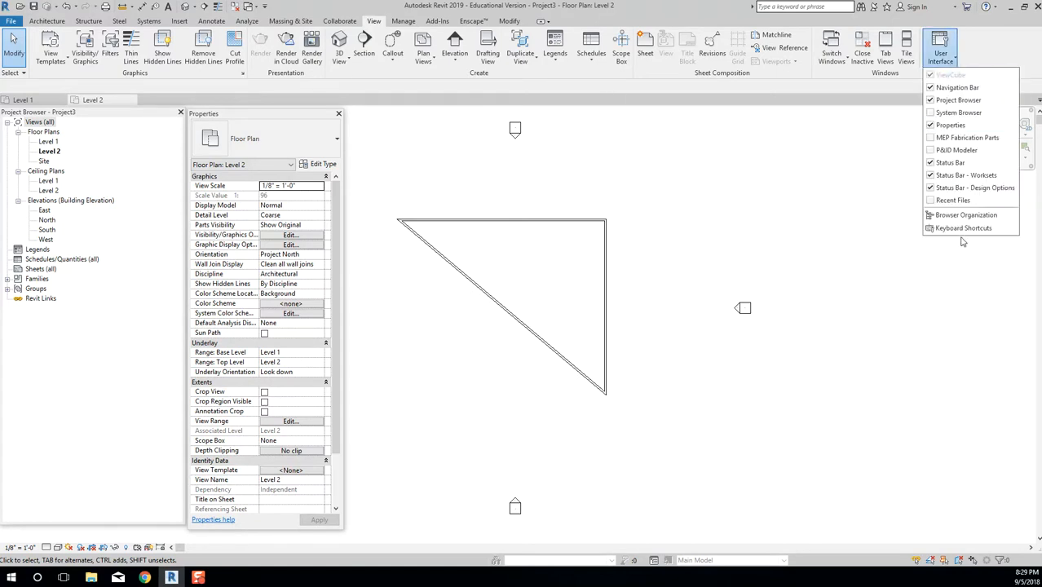
pyautogui.click(962, 229)
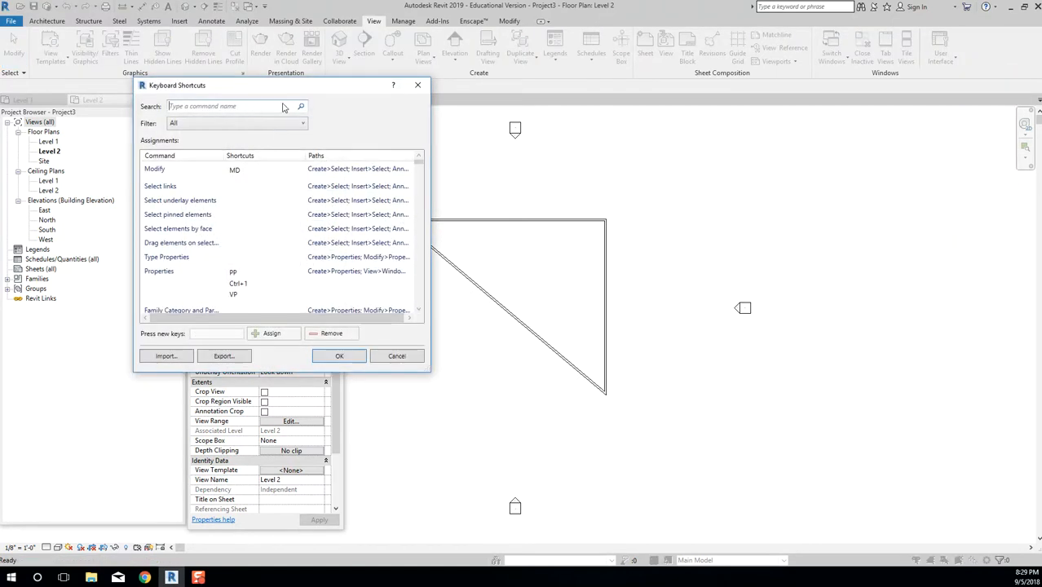
pyautogui.click(283, 106)
pyautogui.write('browser')
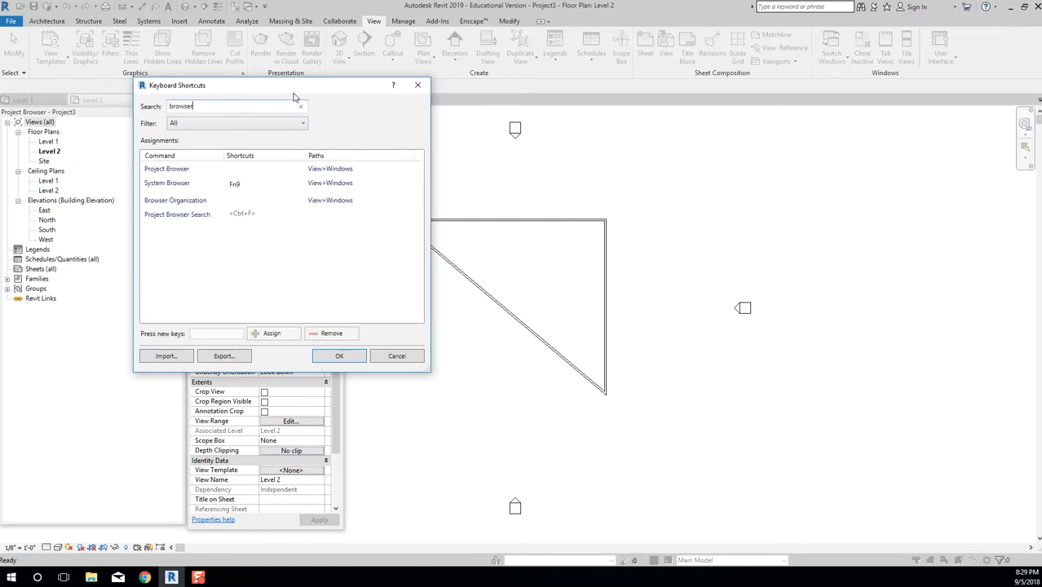
pyautogui.click(345, 170)
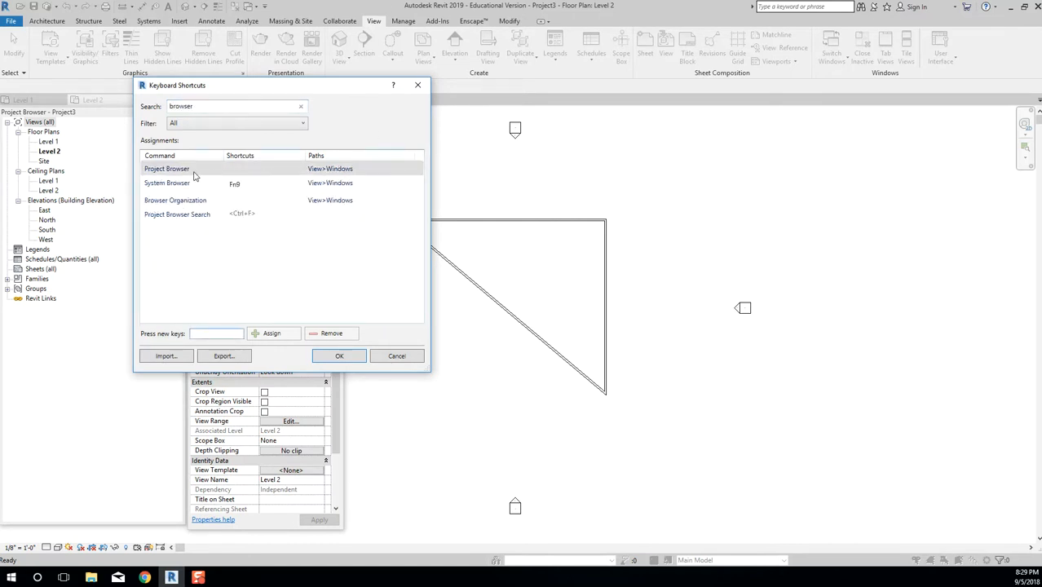
pyautogui.press('Escape')
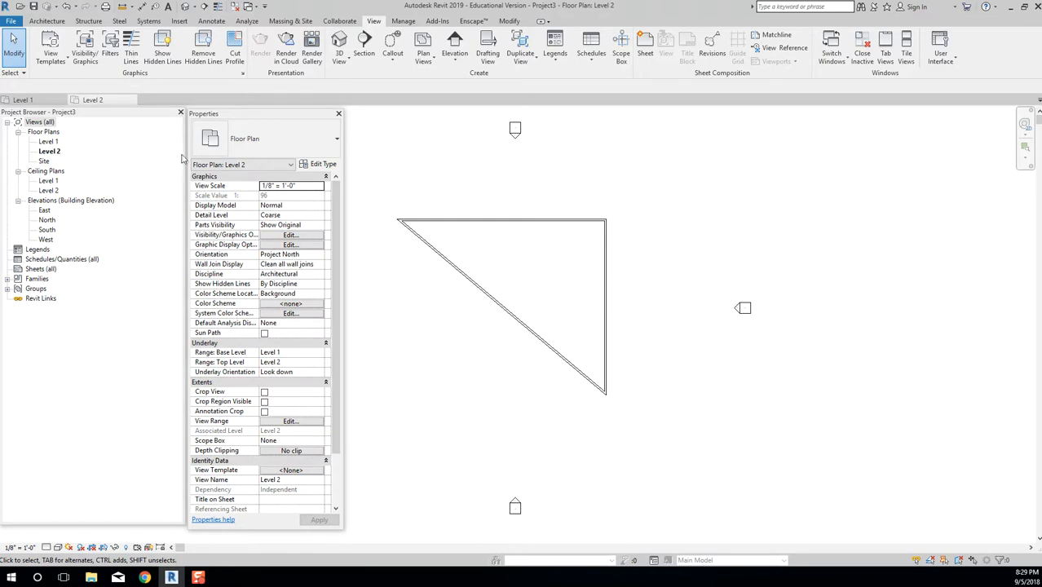
# Narrow the Project Browser and move the Properties palette up against it, then check the User Interface options.
pyautogui.moveTo(186, 156); pyautogui.dragTo(124, 156)
pyautogui.moveTo(225, 117); pyautogui.dragTo(178, 116)
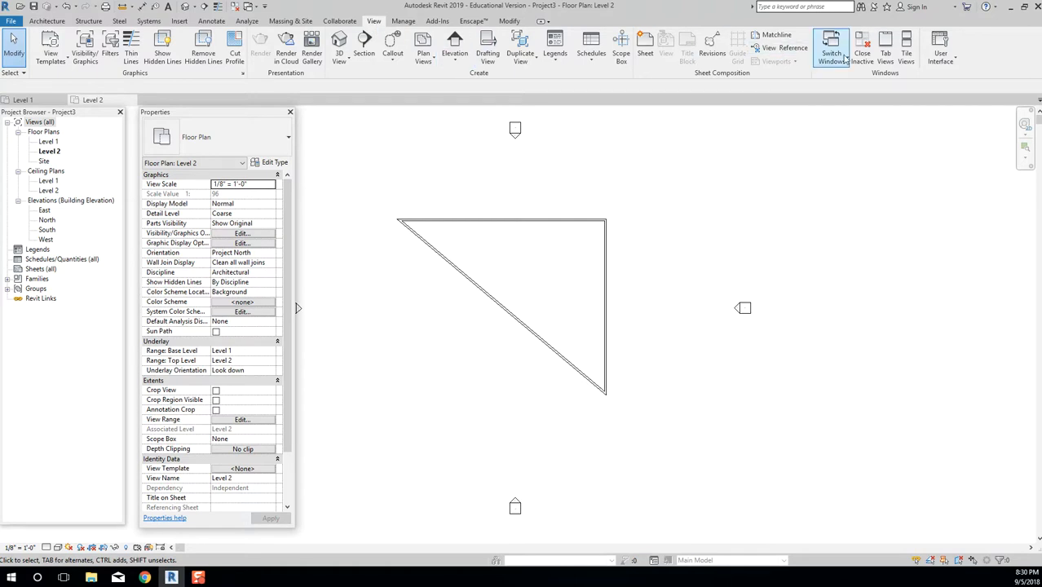
pyautogui.click(940, 55)
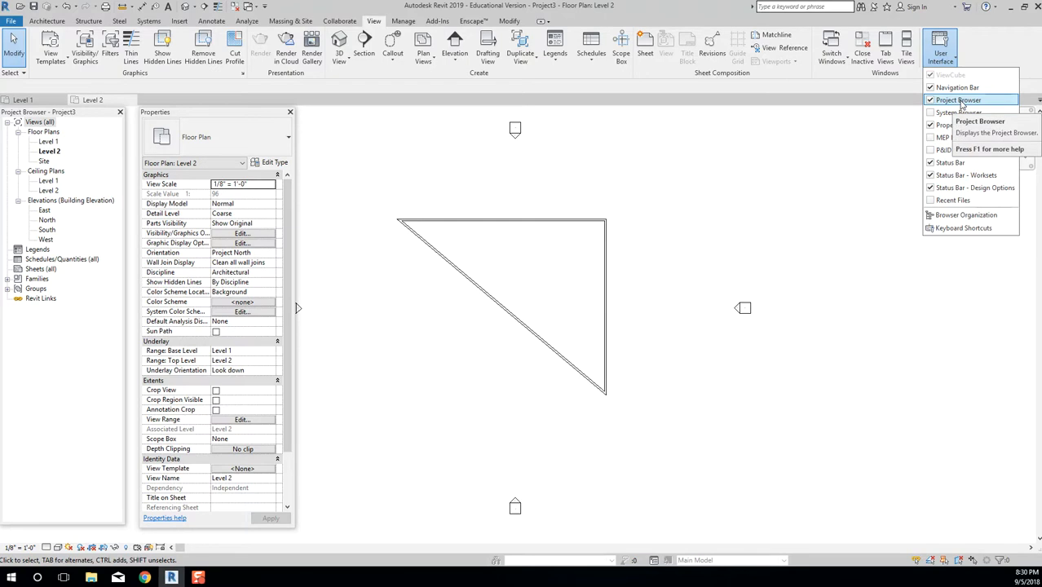
pyautogui.click(744, 144)
# Select the horizontal wall and the West elevation marker in turn to compare their properties with those of the floor plan.
pyautogui.moveTo(458, 228); pyautogui.dragTo(601, 238, button='middle')
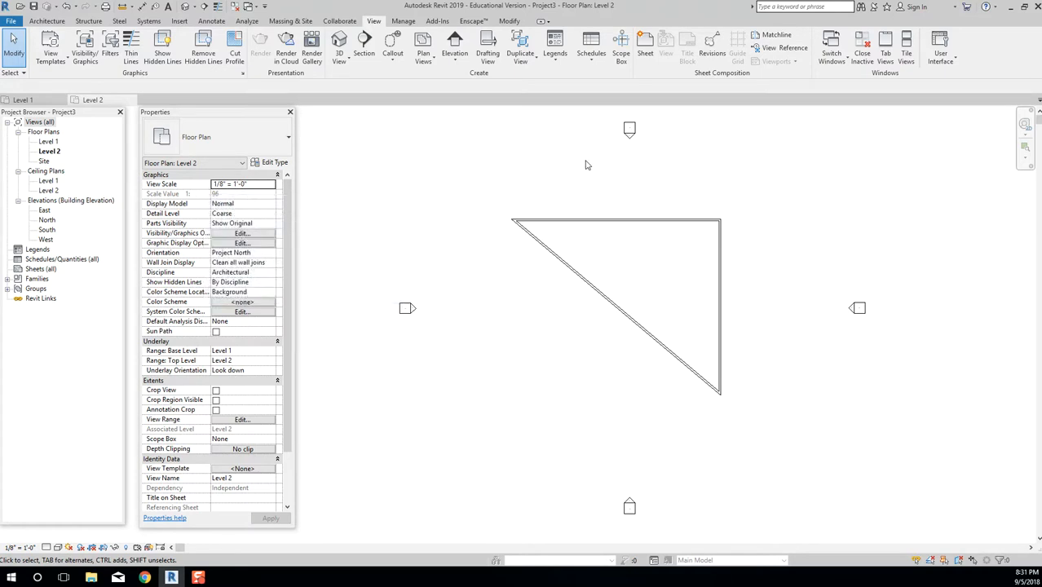
pyautogui.click(586, 220)
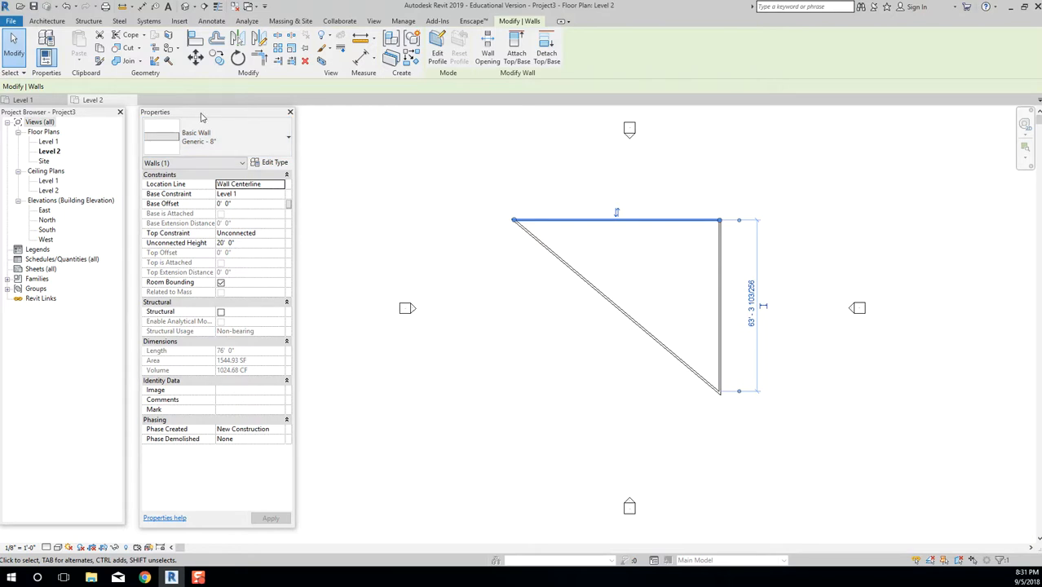
pyautogui.click(438, 137)
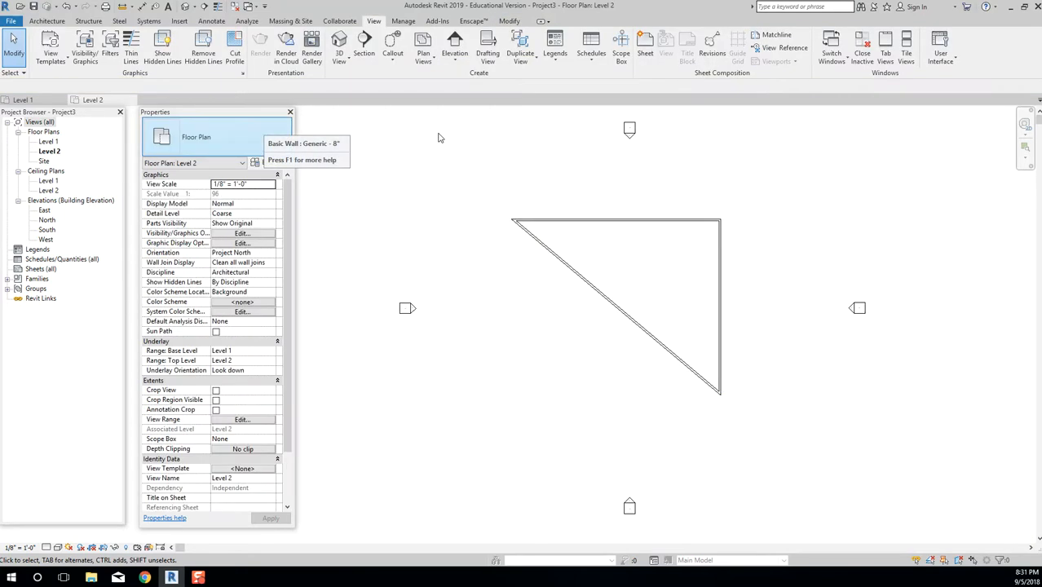
pyautogui.click(407, 308)
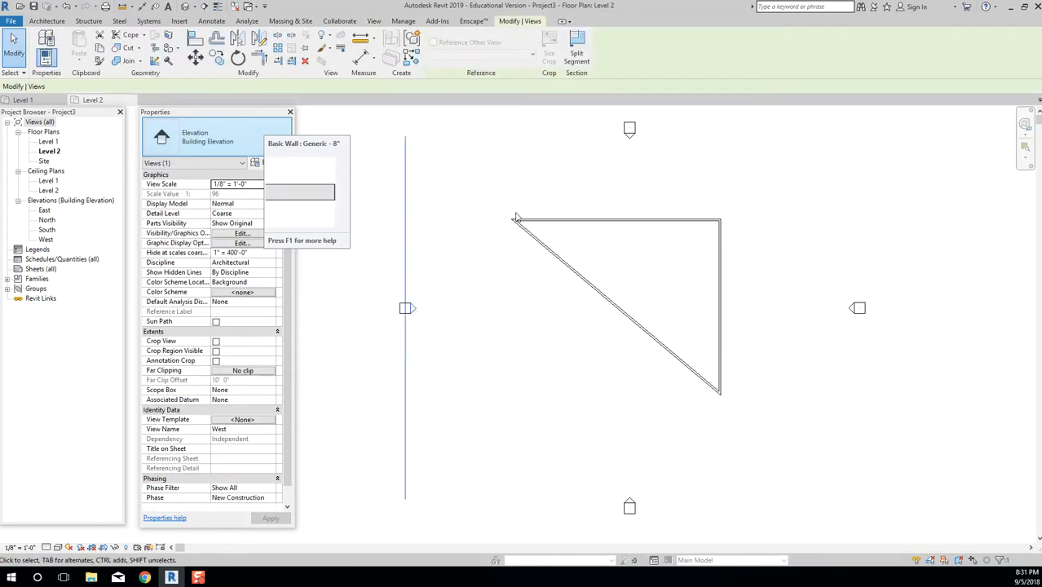
pyautogui.click(306, 171)
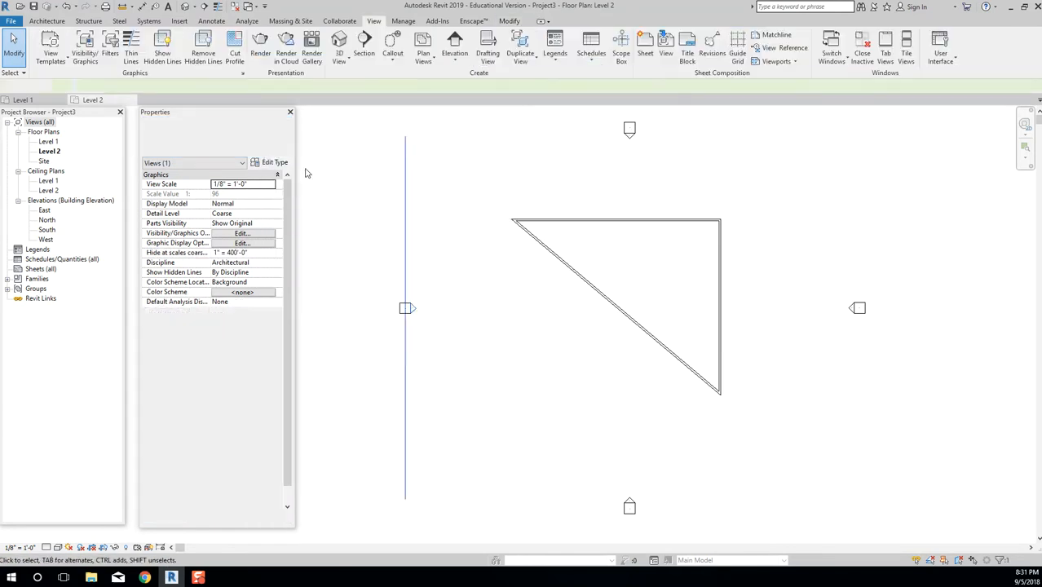
pyautogui.click(409, 308)
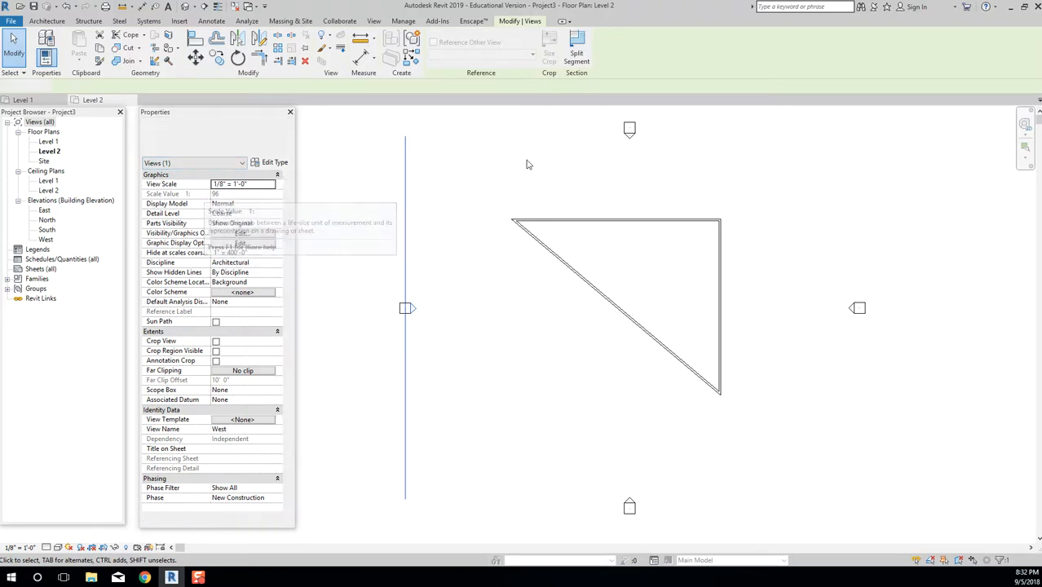
pyautogui.click(538, 184)
# Change the horizontal wall's type to Basic Wall Exterior - Brick on Mtl. Stud and deselect it.
pyautogui.click(561, 219)
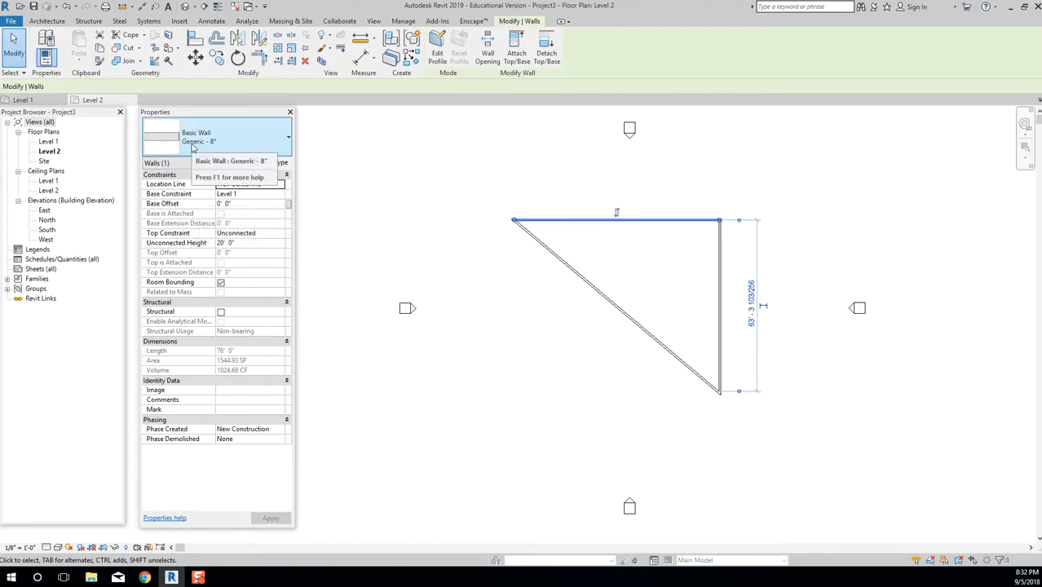
pyautogui.click(290, 140)
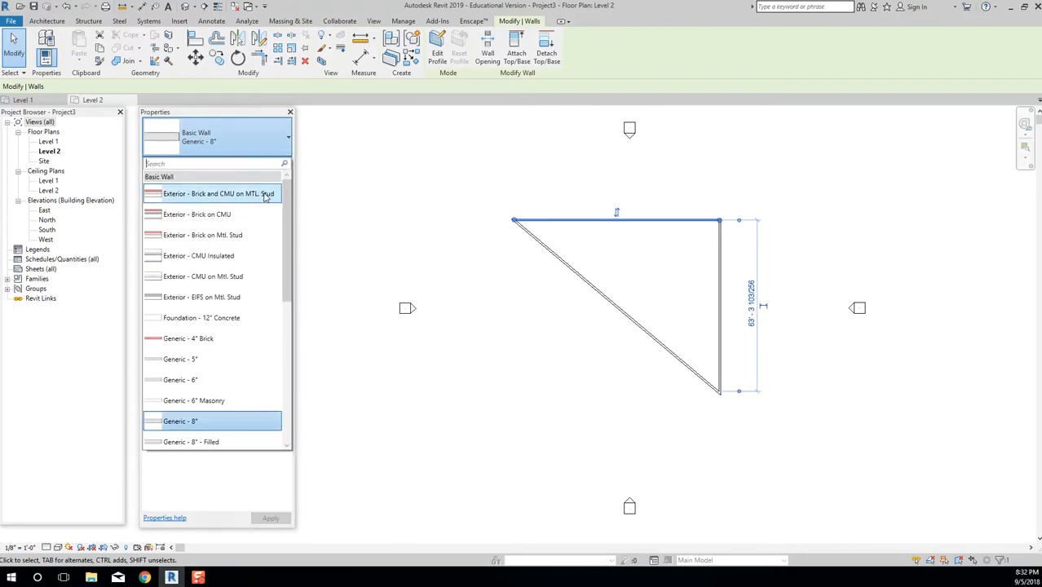
pyautogui.click(245, 234)
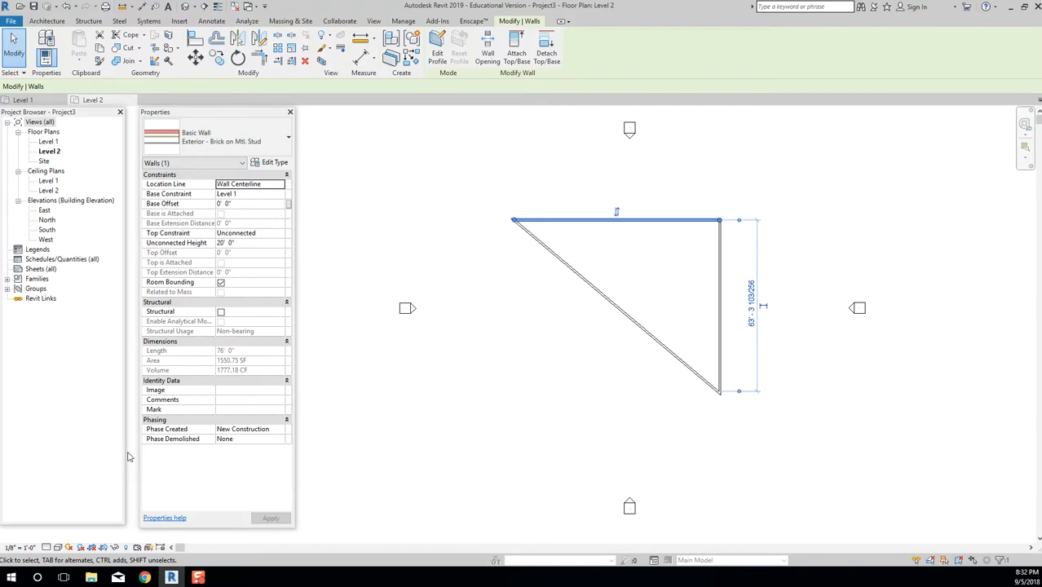
pyautogui.press('Escape')
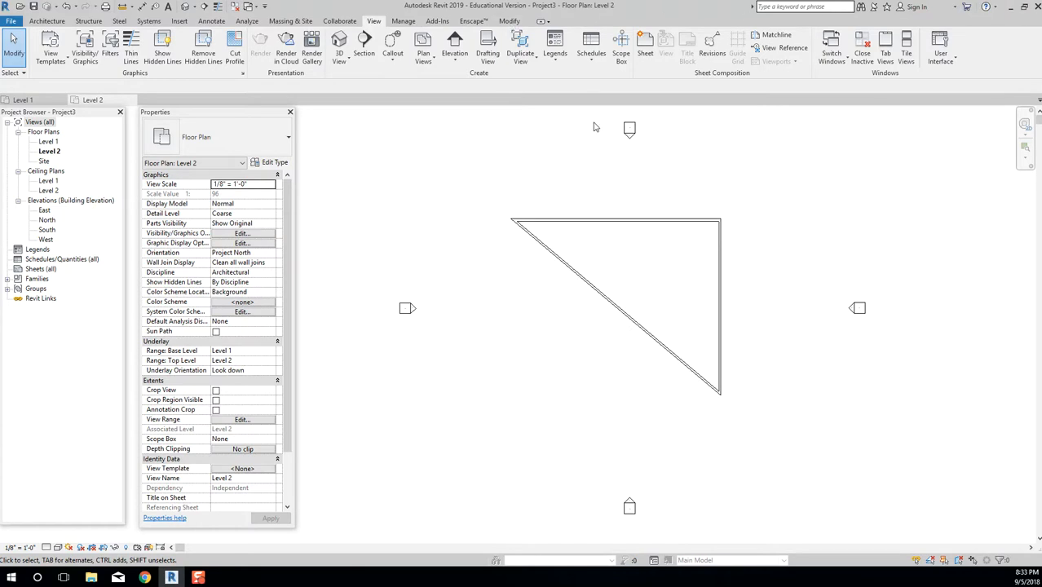
# Show the Architecture tools and cycle the ribbon through its minimized display states back to the full ribbon.
pyautogui.click(537, 68)
pyautogui.click(46, 22)
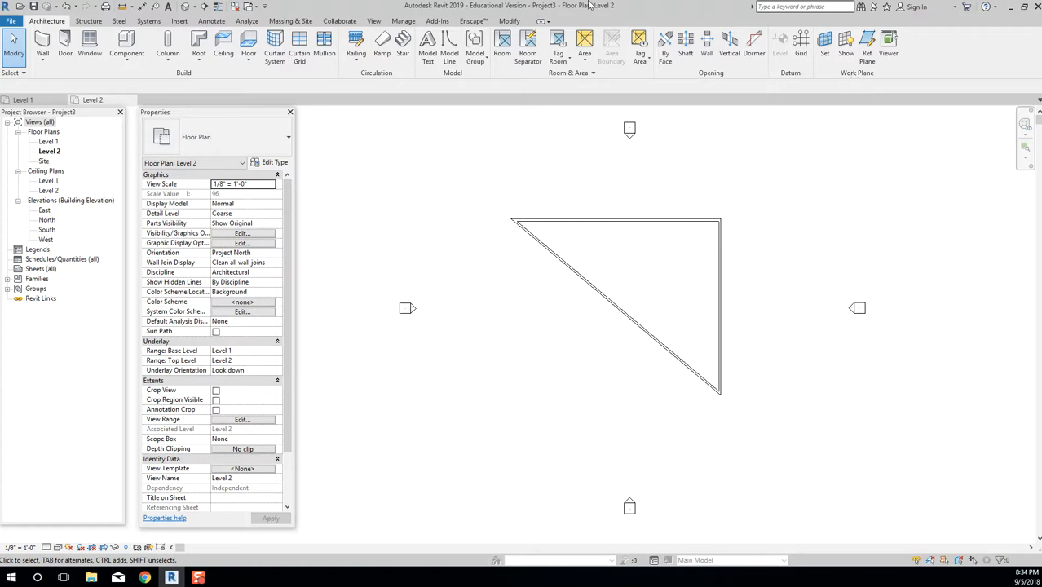
pyautogui.click(539, 23)
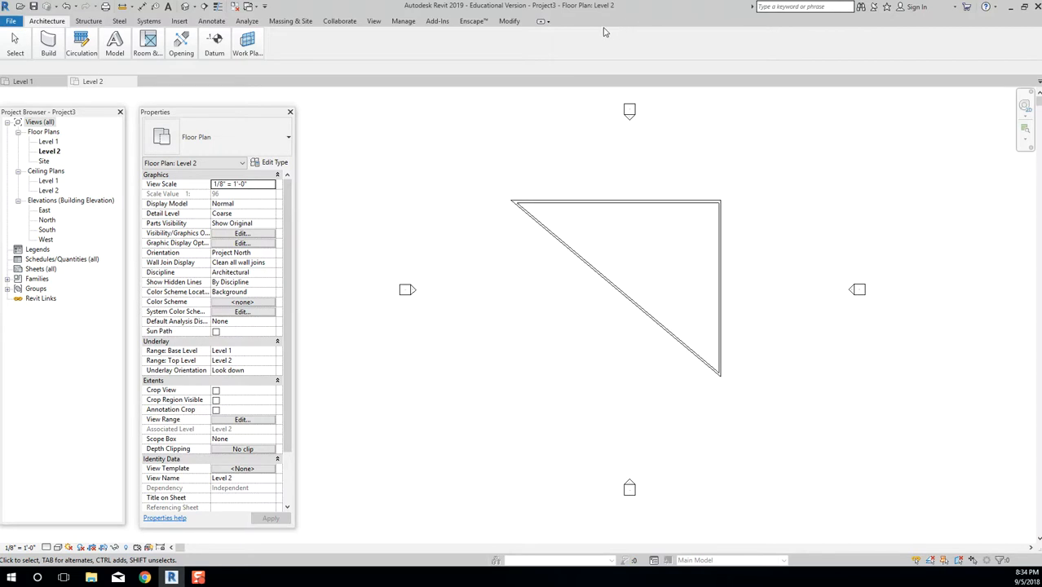
pyautogui.click(543, 22)
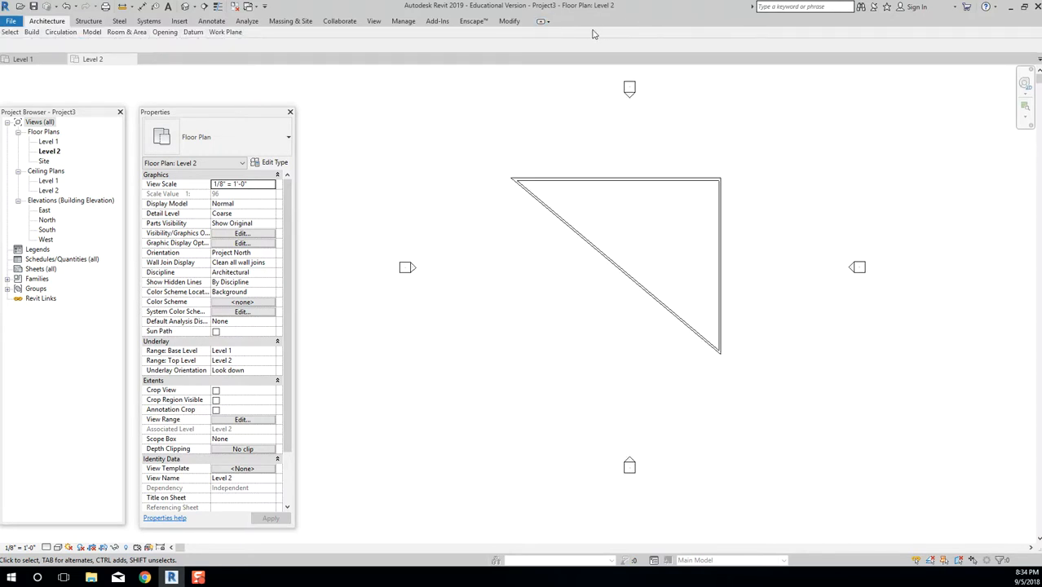
pyautogui.click(543, 22)
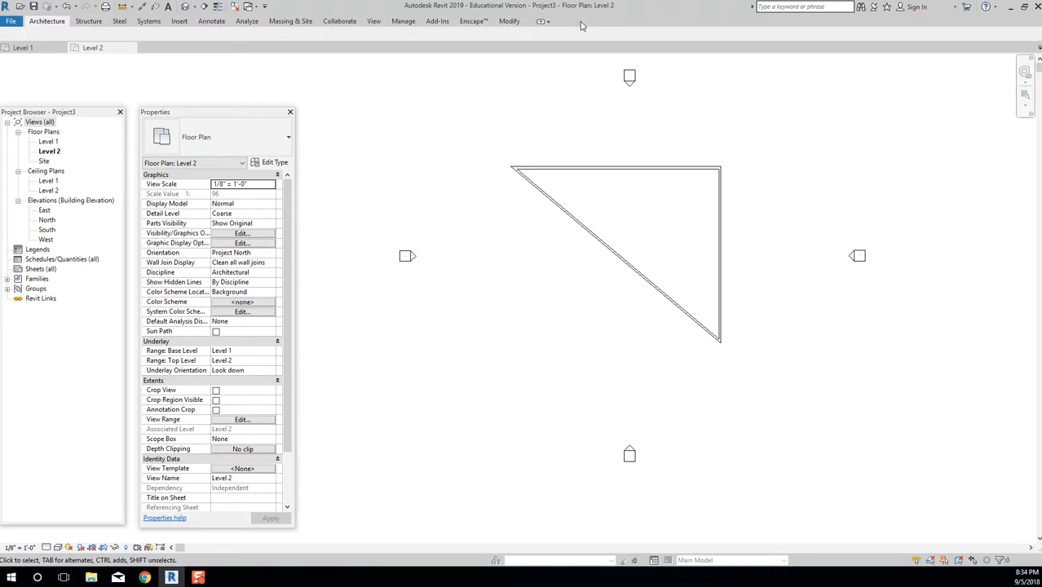
pyautogui.click(542, 22)
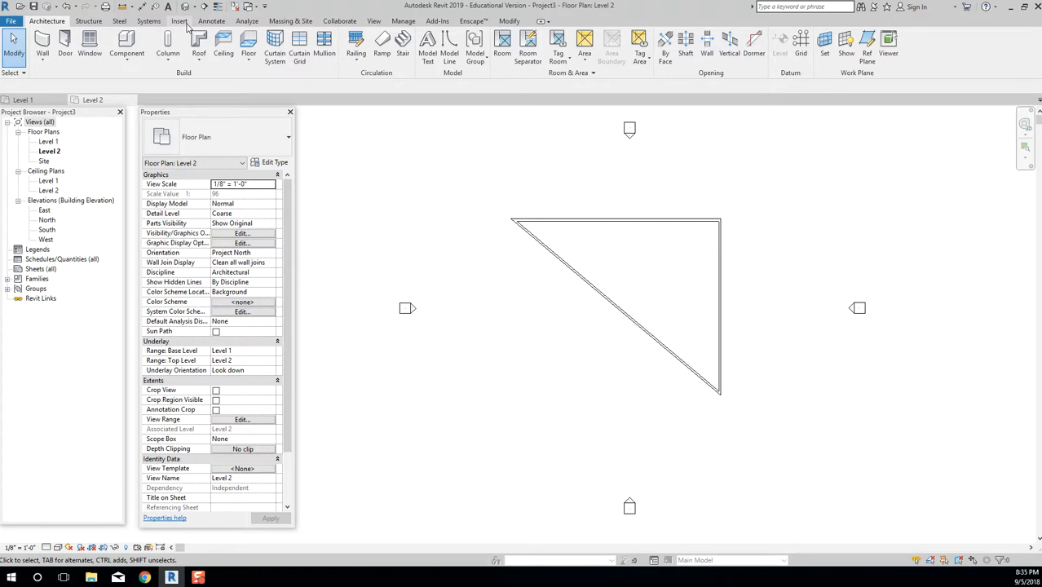
# Examine the Annotate, View and Modify tool sets, and return to the Architecture tools.
pyautogui.click(211, 23)
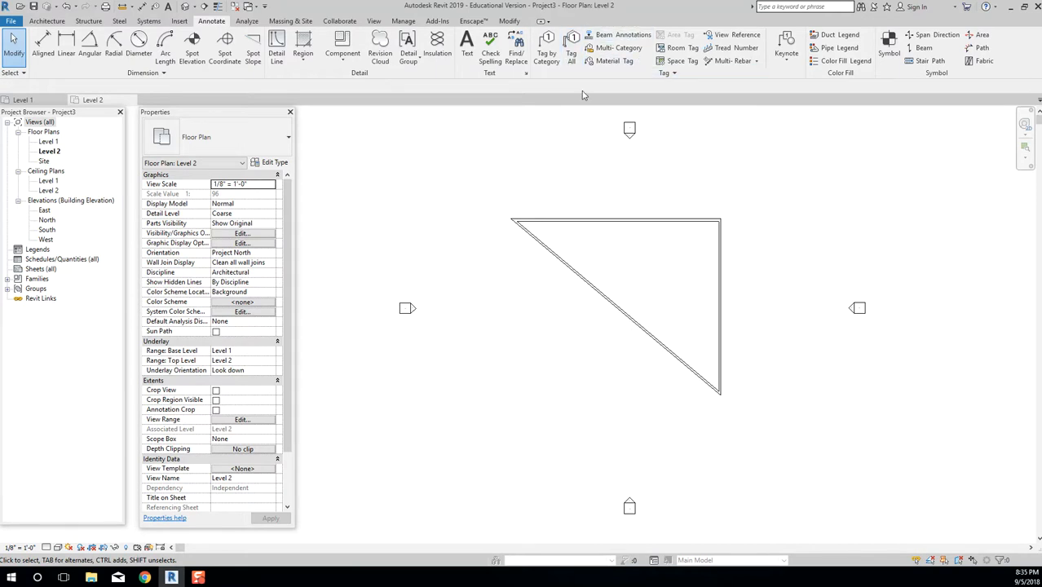
pyautogui.click(379, 23)
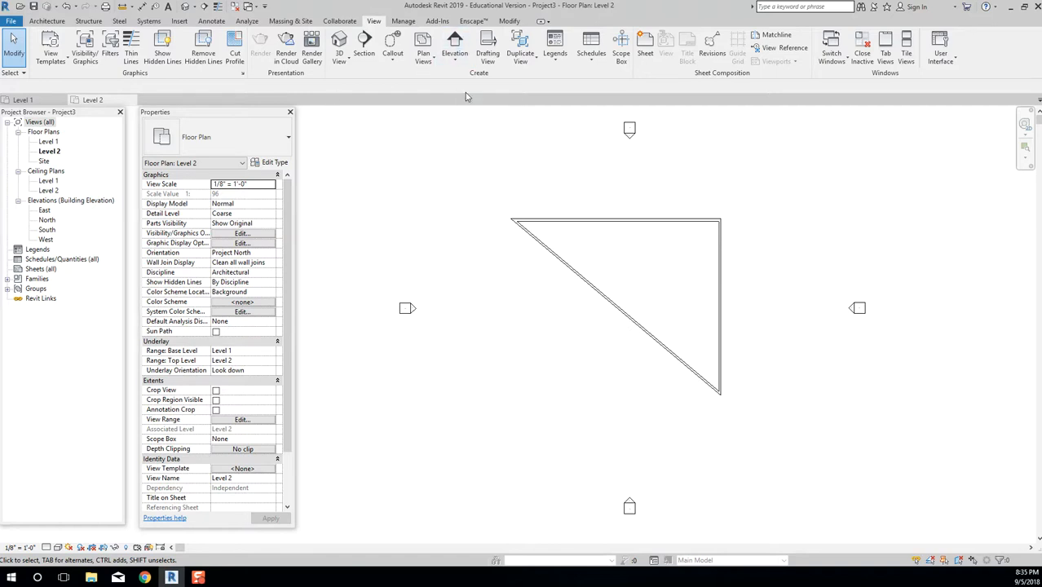
pyautogui.click(507, 21)
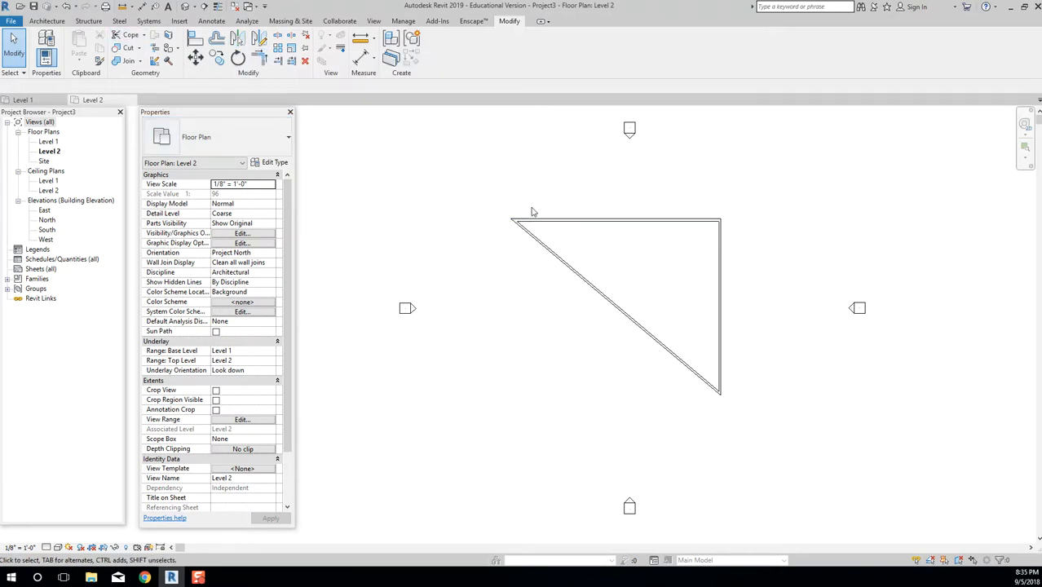
pyautogui.click(60, 22)
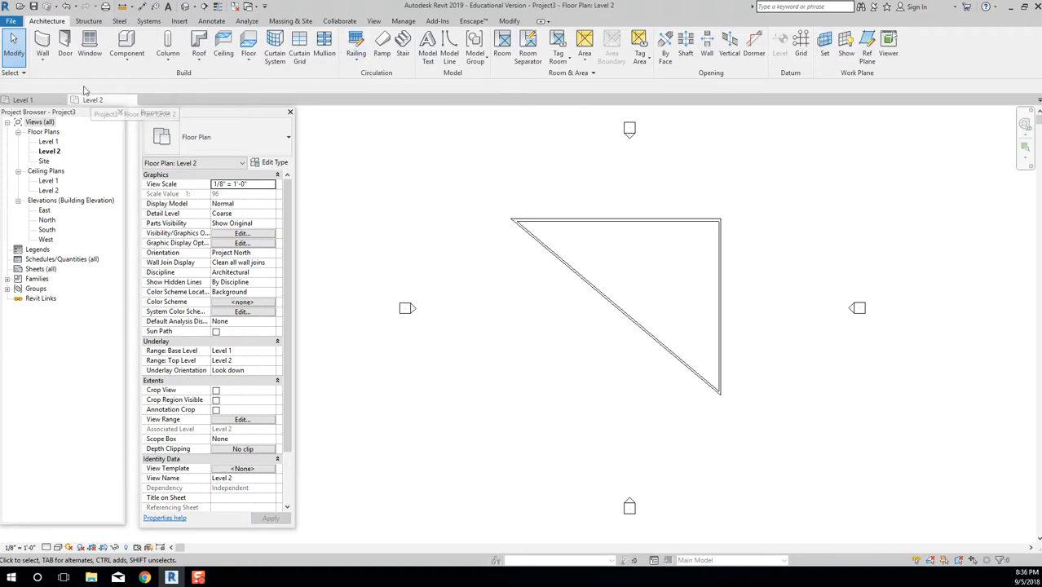
# Practise starting the Wall command and leaving it several times without drawing a wall.
pyautogui.click(43, 45)
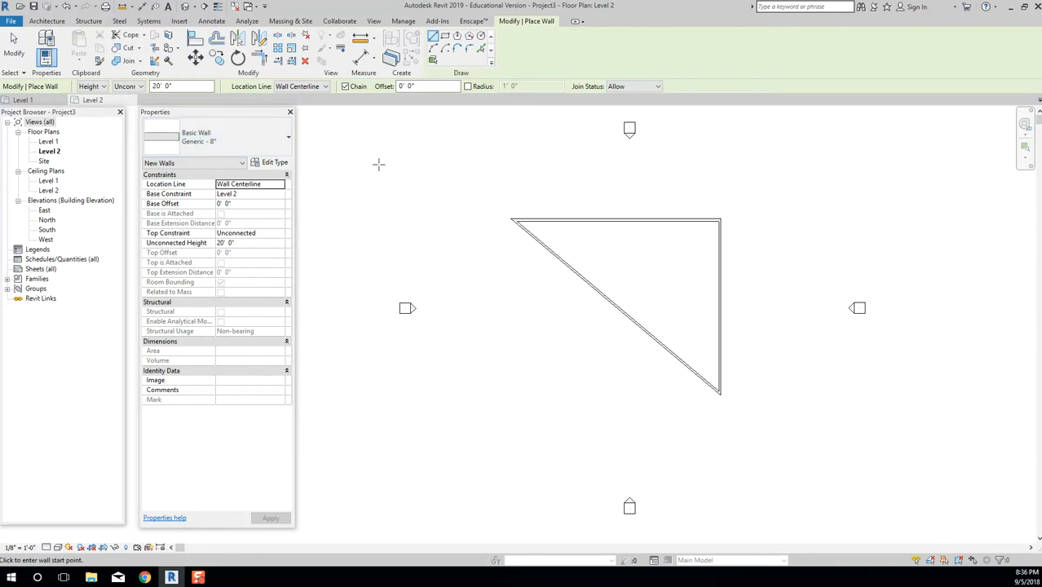
pyautogui.press('Escape')
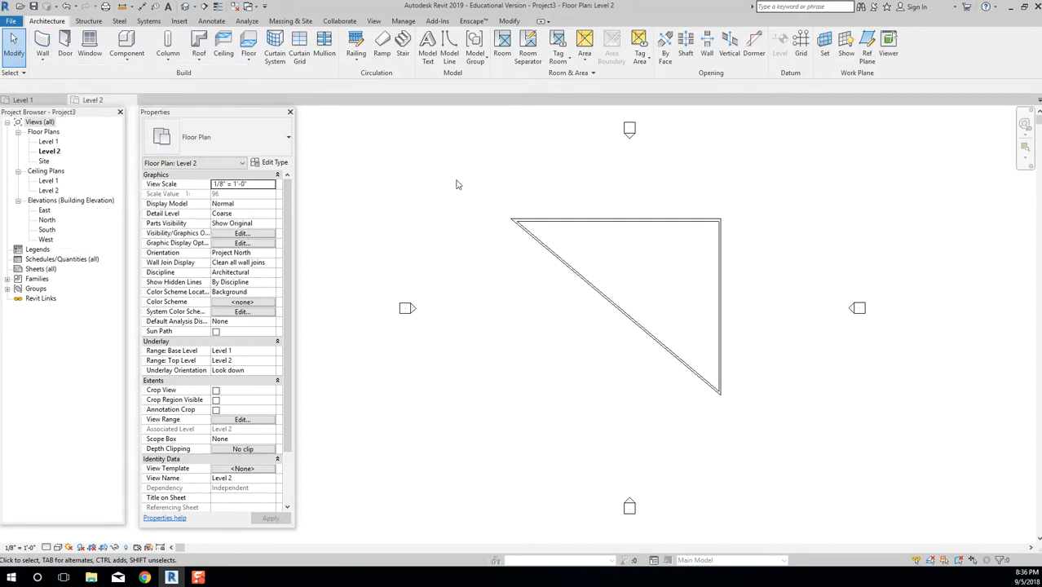
pyautogui.press('w')
pyautogui.press('a')
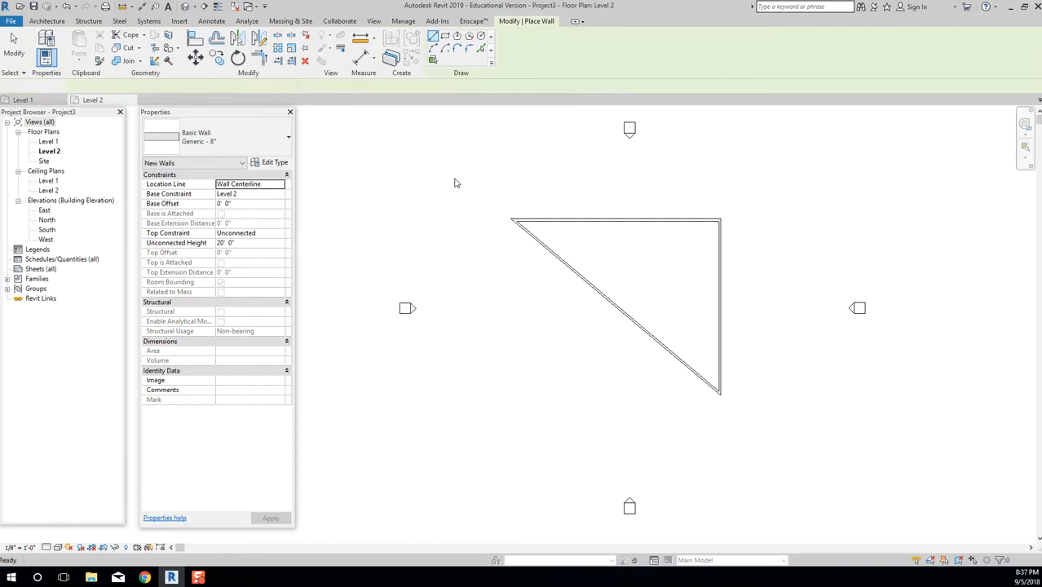
pyautogui.press('Escape')
pyautogui.press('Escape')
pyautogui.press('w')
pyautogui.press('a')
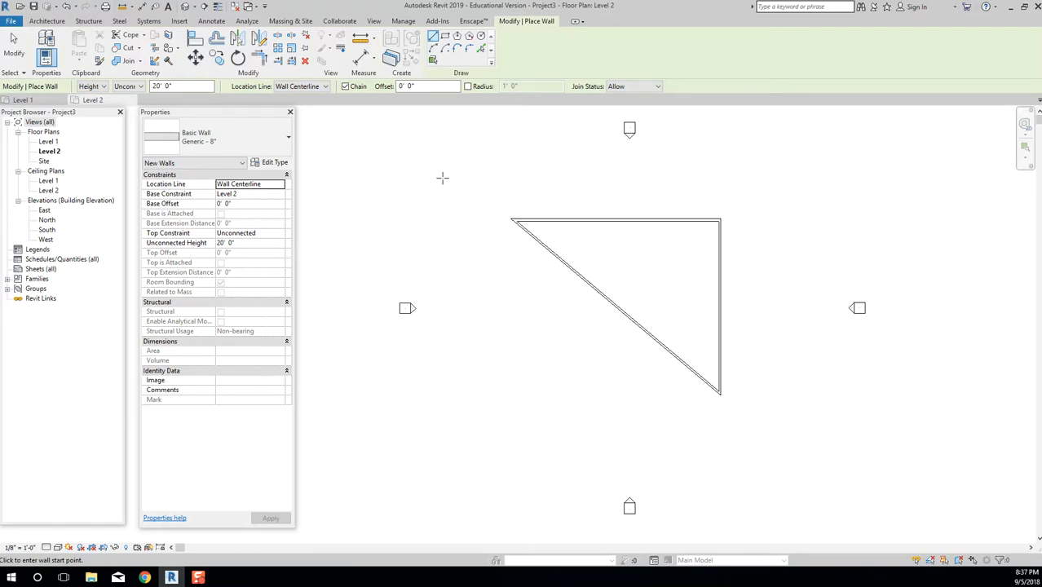
pyautogui.press('Escape')
pyautogui.press('w')
pyautogui.press('a')
pyautogui.press('Escape')
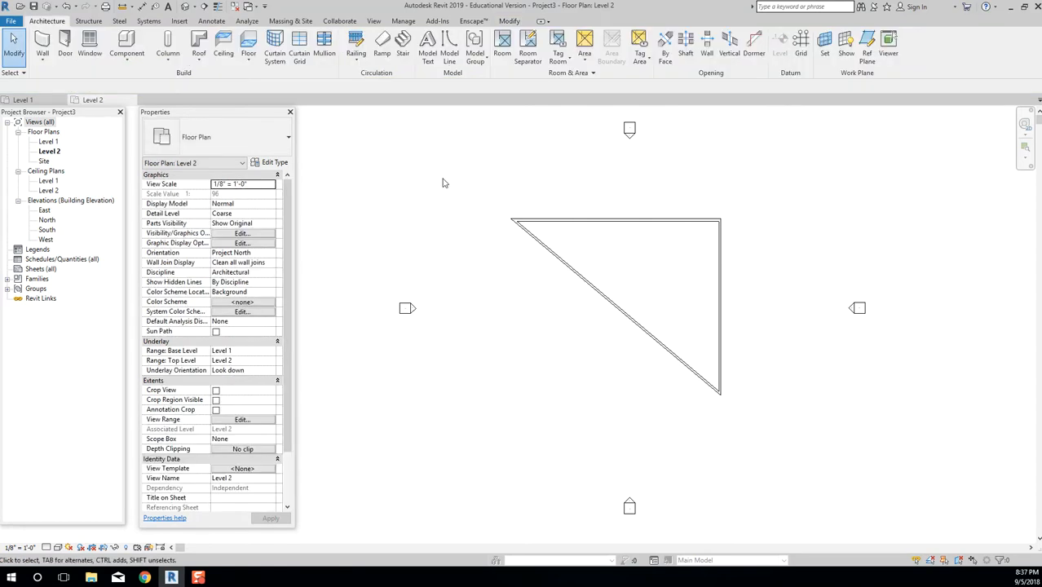
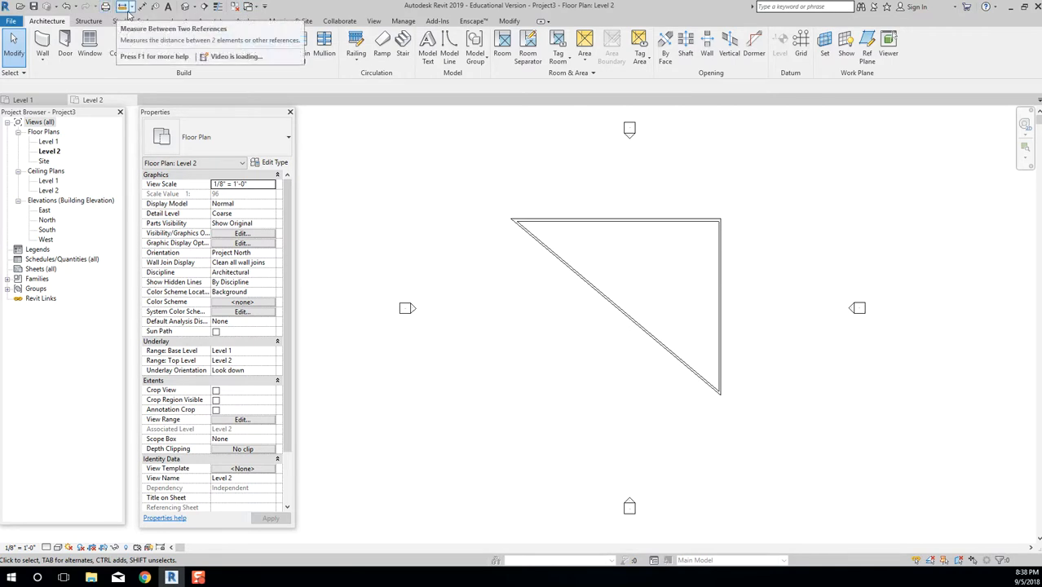
# Open the default 3D view, inspect the Level 1 and Level 2 markers and the walls, and close the view.
pyautogui.click(186, 8)
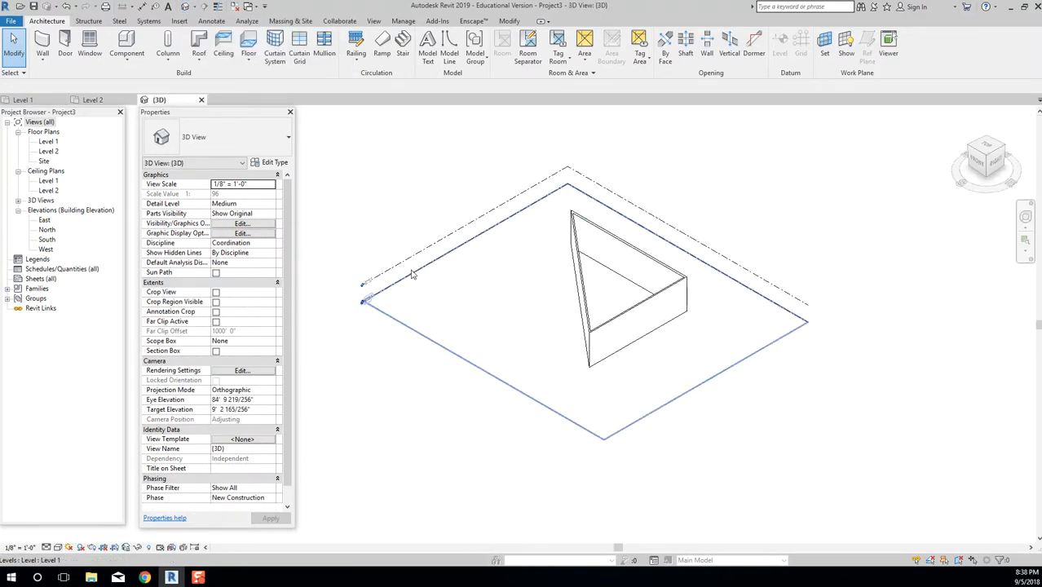
pyautogui.scroll(3, 359, 313)
pyautogui.scroll(2, 359, 312)
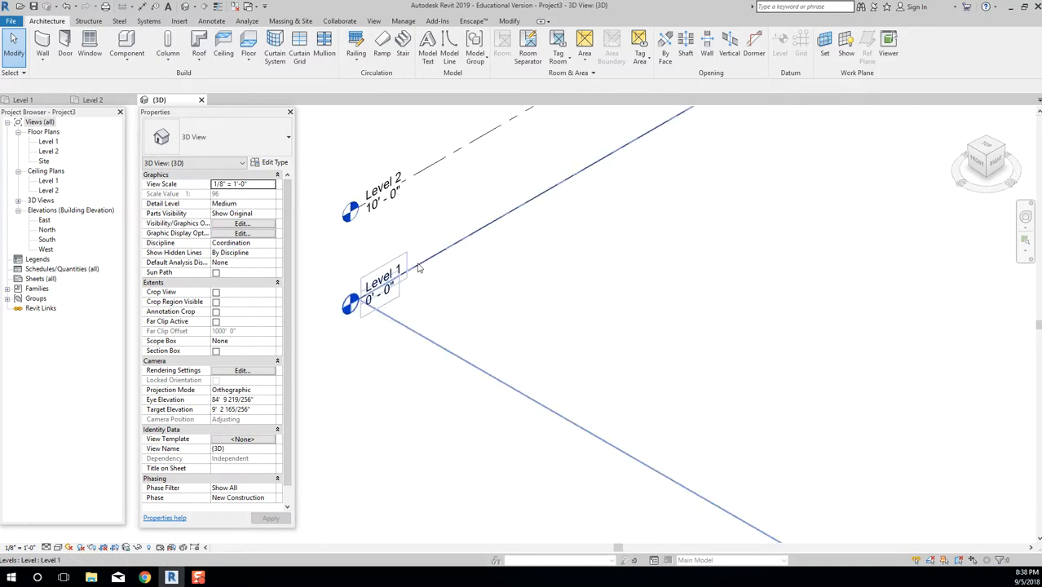
pyautogui.click(532, 278)
pyautogui.press('Escape')
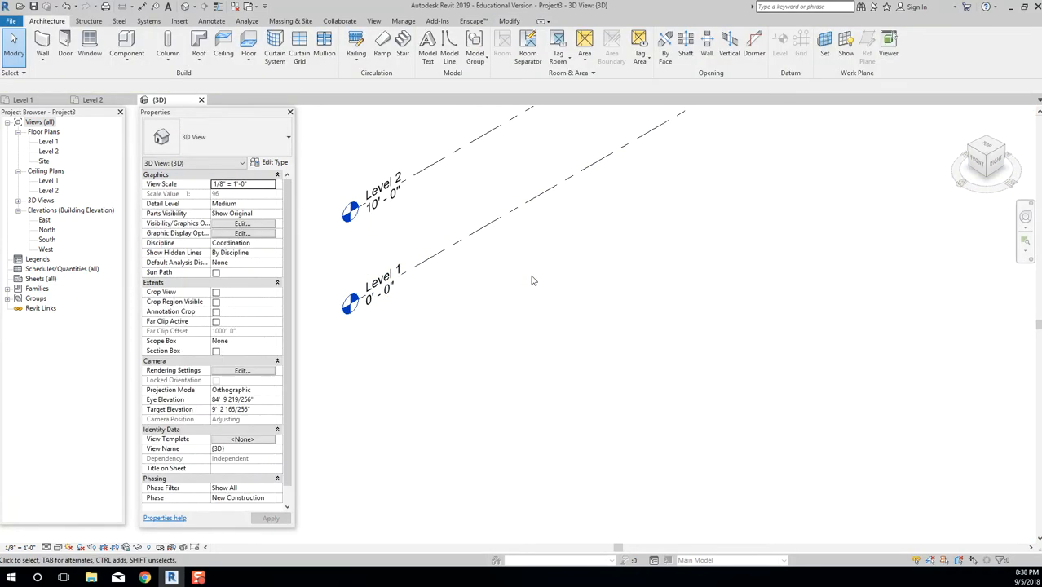
pyautogui.scroll(-3, 530, 273)
pyautogui.moveTo(569, 241); pyautogui.dragTo(639, 230, button='middle')
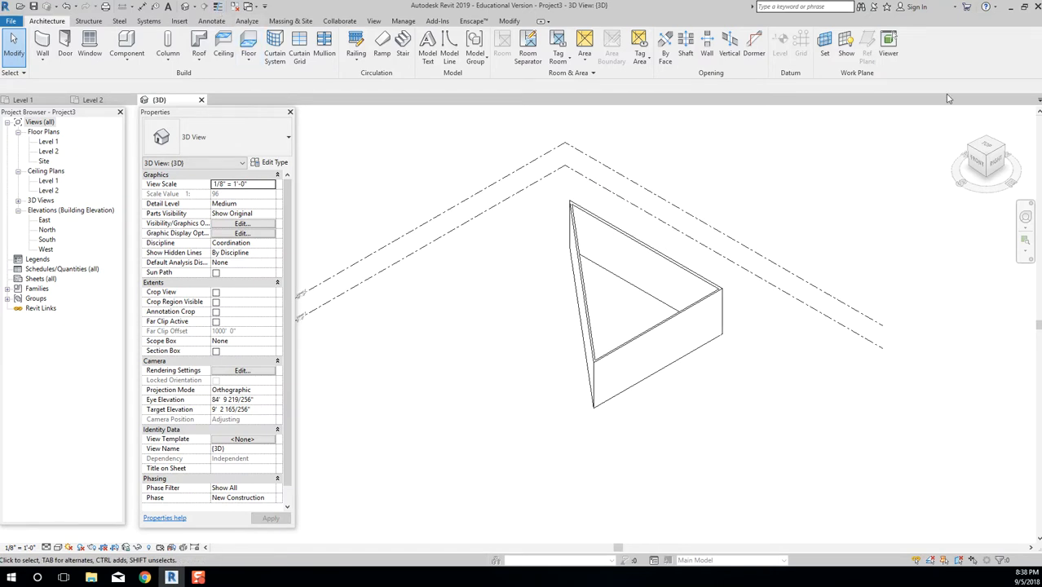
pyautogui.click(202, 100)
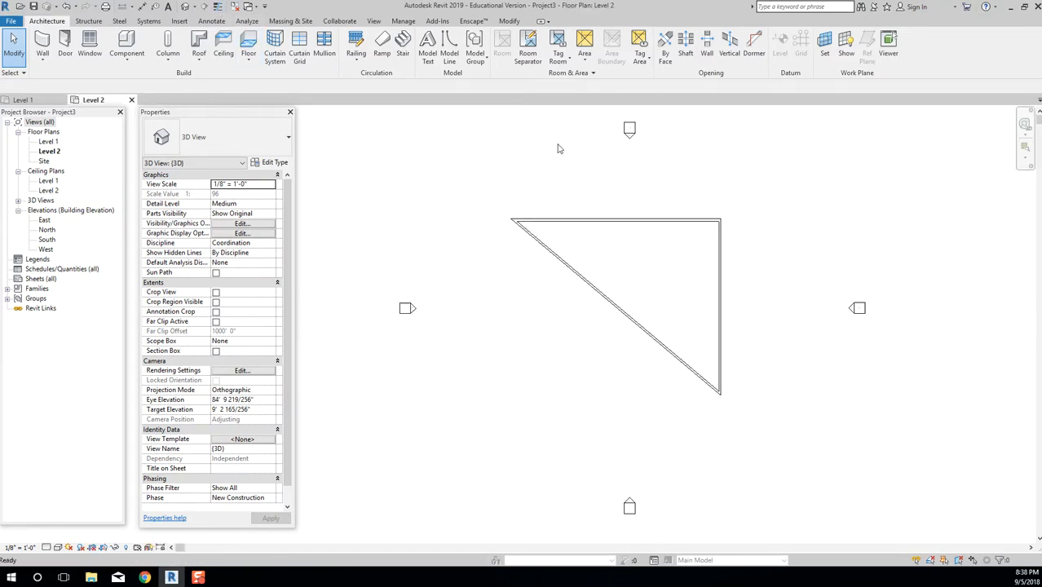
# Toggle the Thin Lines display on and off several times at the walls' acute corner in the Level 2 floor plan.
pyautogui.scroll(6, 484, 191)
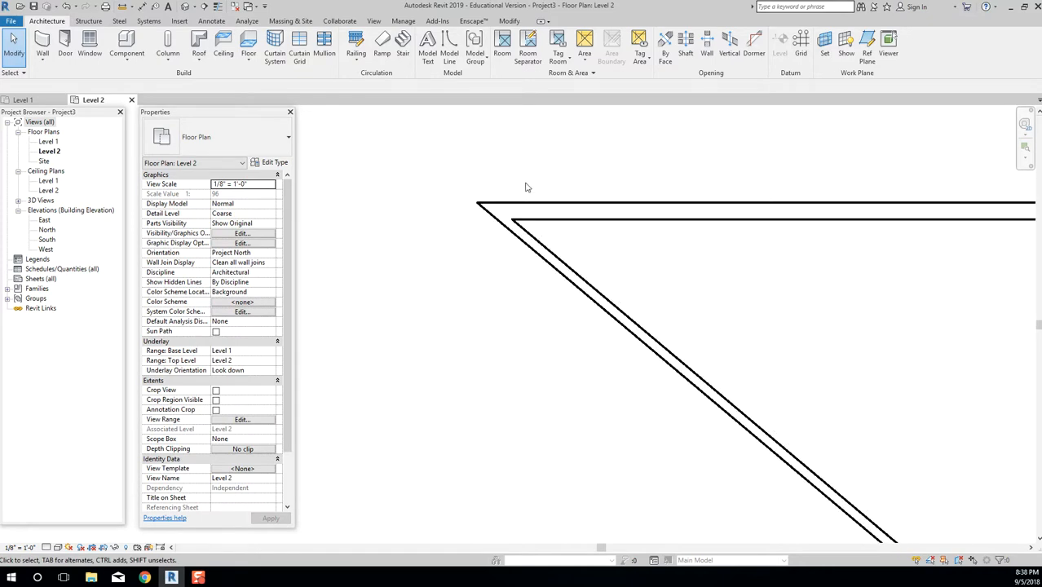
pyautogui.scroll(-1, 505, 203)
pyautogui.scroll(1, 504, 199)
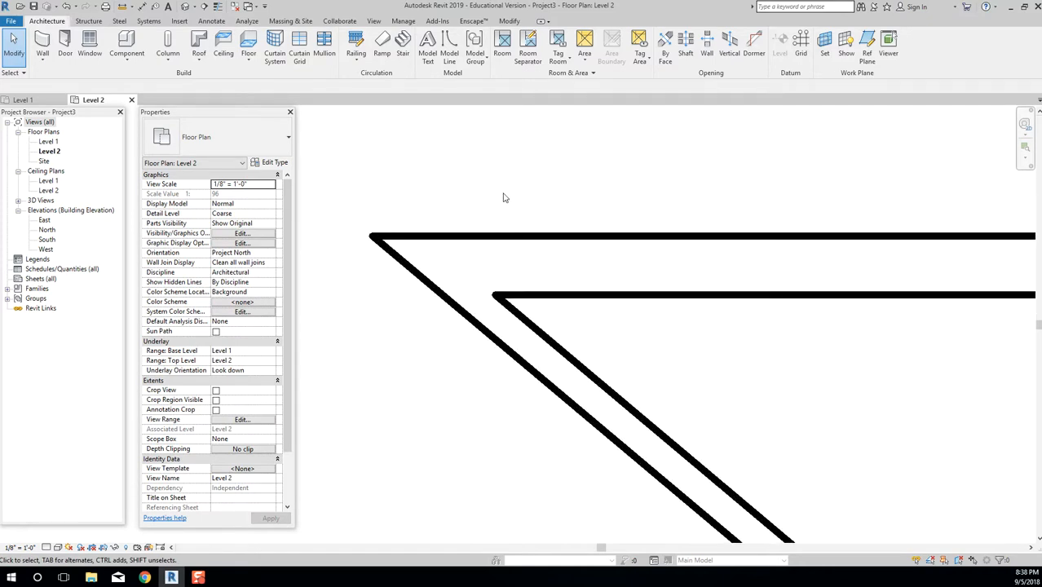
pyautogui.moveTo(740, 336); pyautogui.dragTo(702, 277, button='middle')
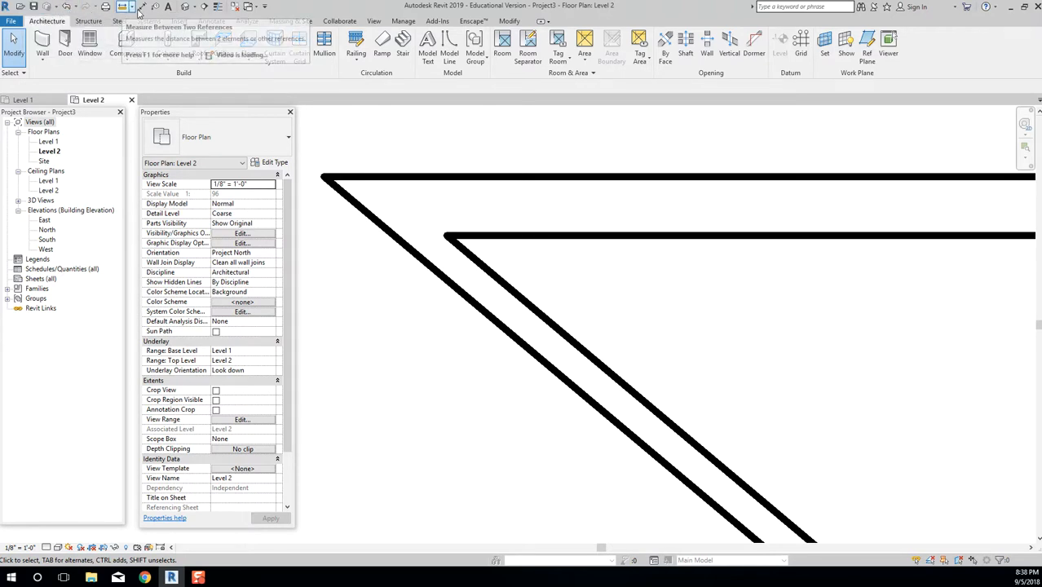
pyautogui.click(218, 7)
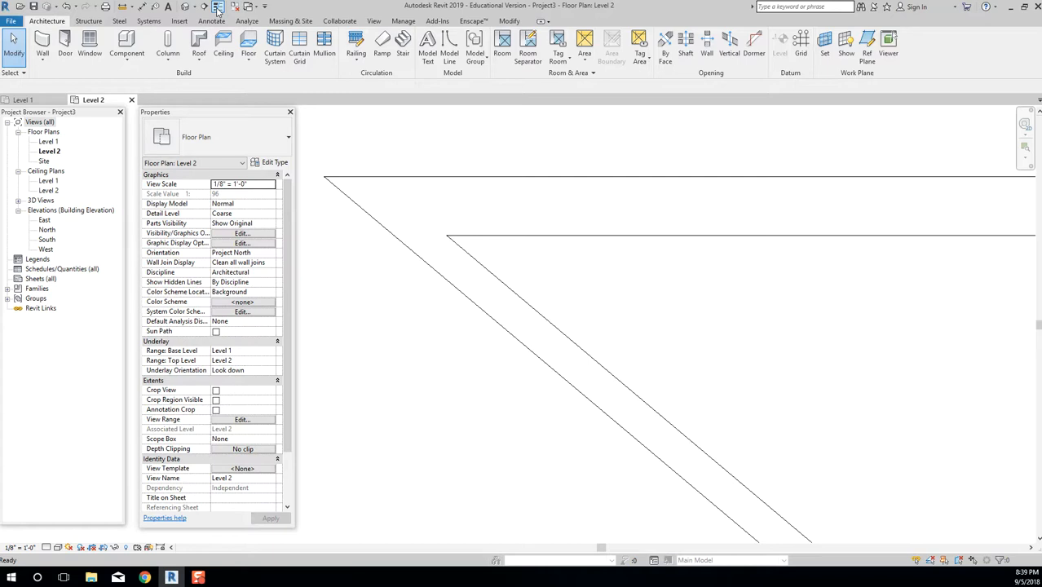
pyautogui.click(217, 7)
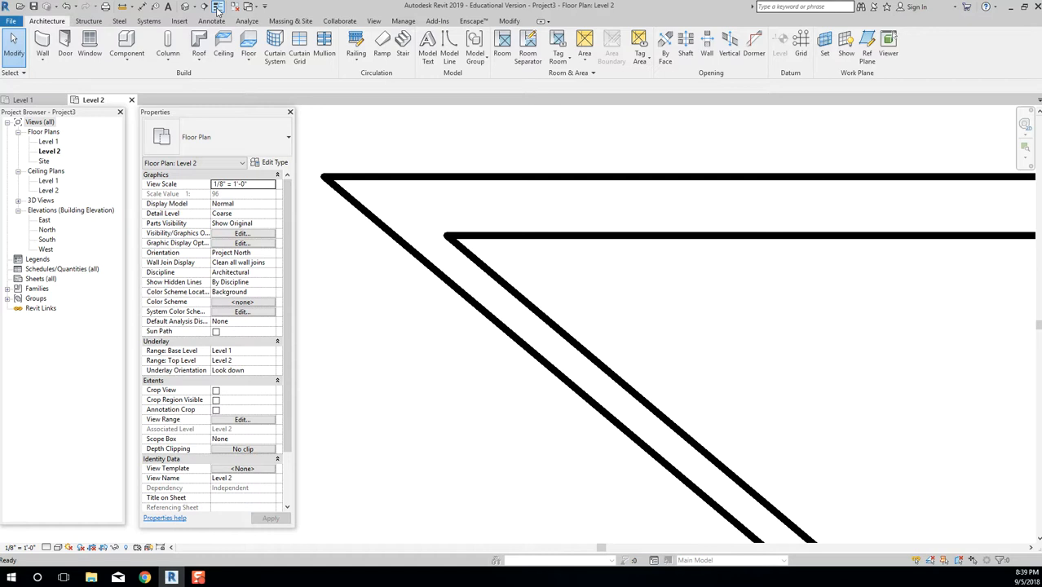
pyautogui.click(218, 6)
pyautogui.click(219, 7)
pyautogui.click(219, 6)
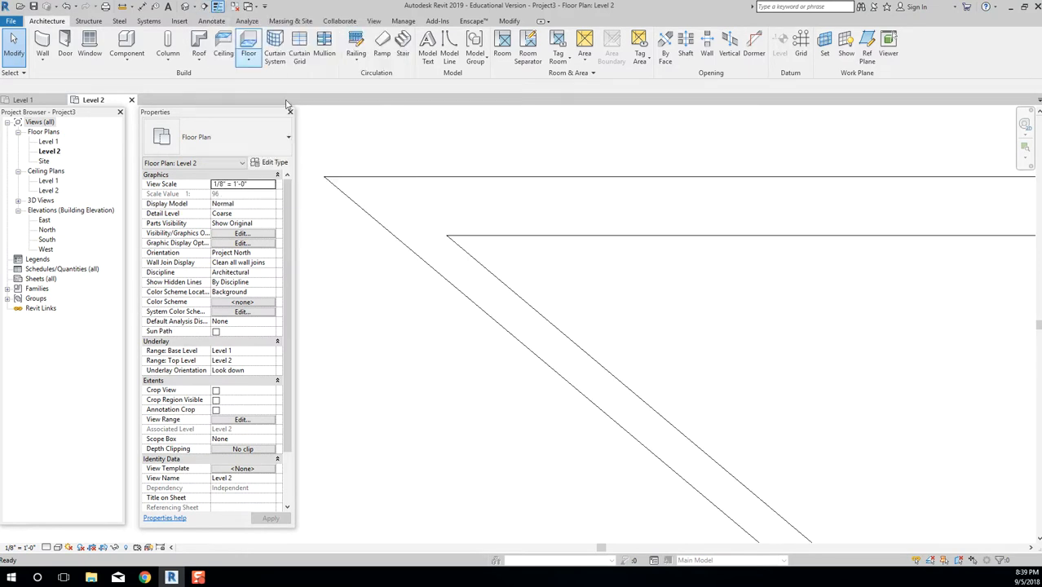
pyautogui.click(219, 7)
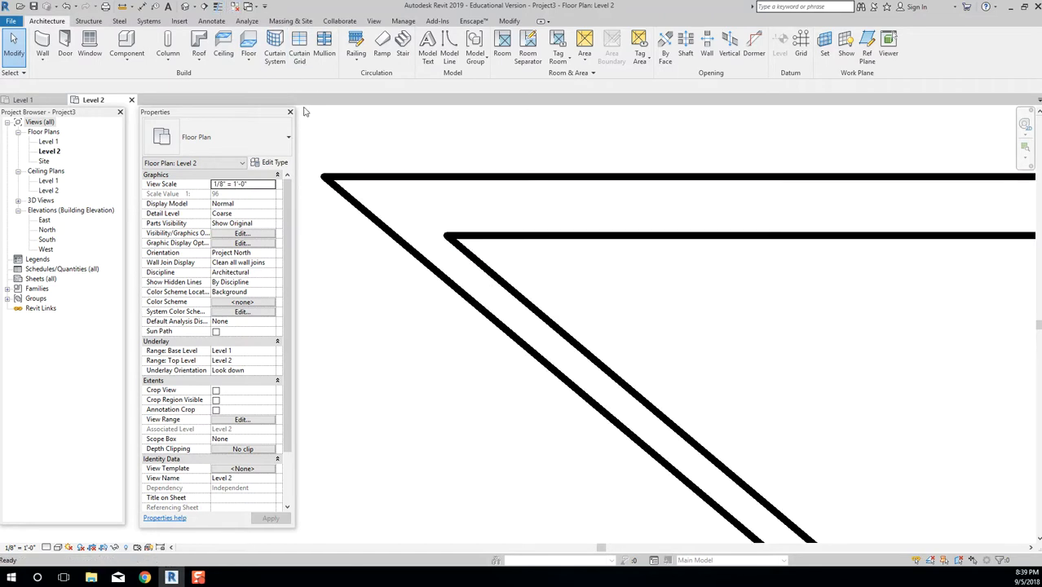
# Close all inactive views, and open the Level 1 and Site floor plans and the Level 1 and Level 2 ceiling plans.
pyautogui.click(236, 7)
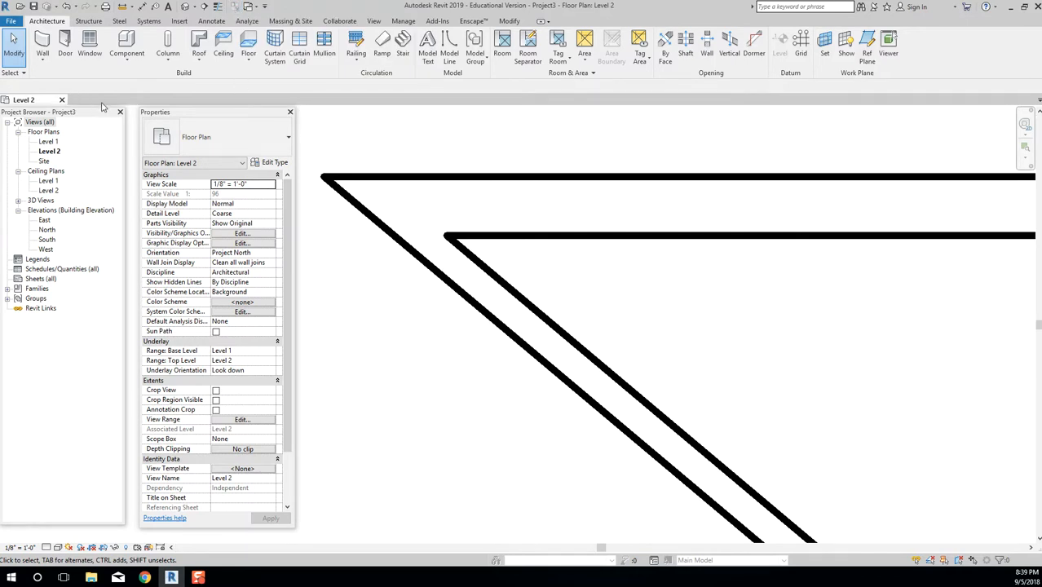
pyautogui.doubleClick(49, 142)
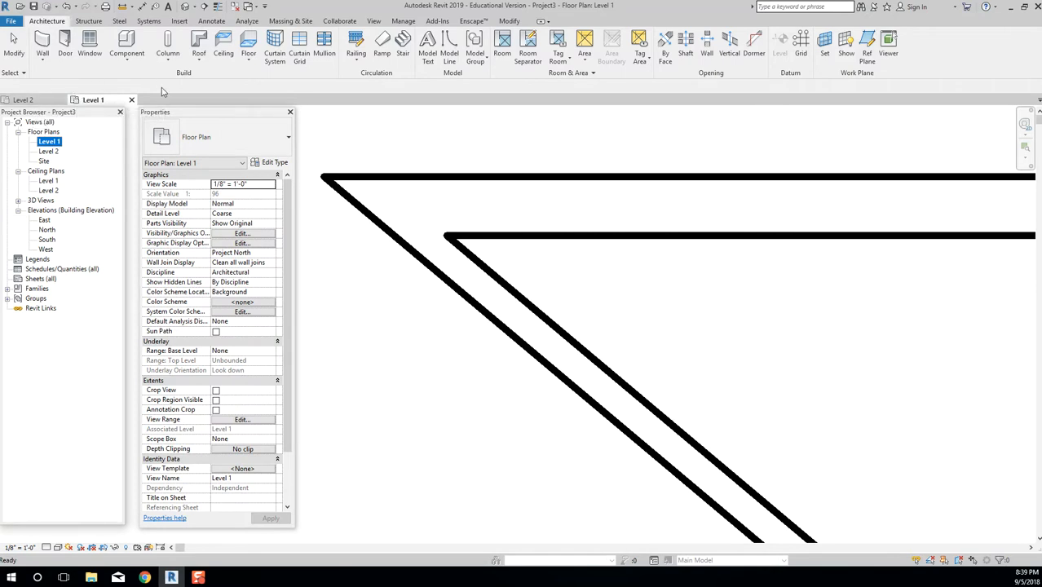
pyautogui.doubleClick(45, 161)
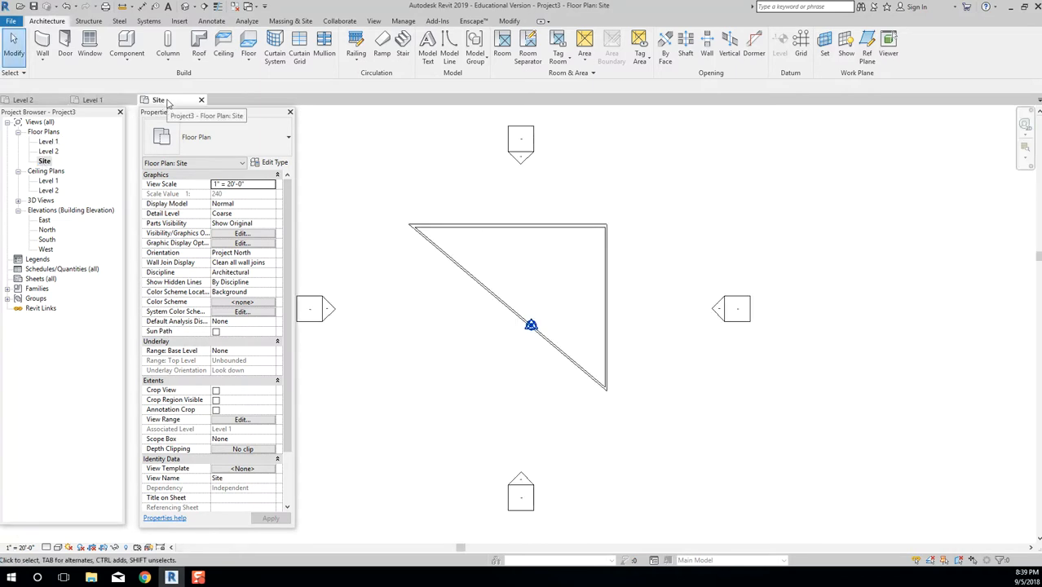
pyautogui.click(57, 182)
pyautogui.doubleClick(51, 182)
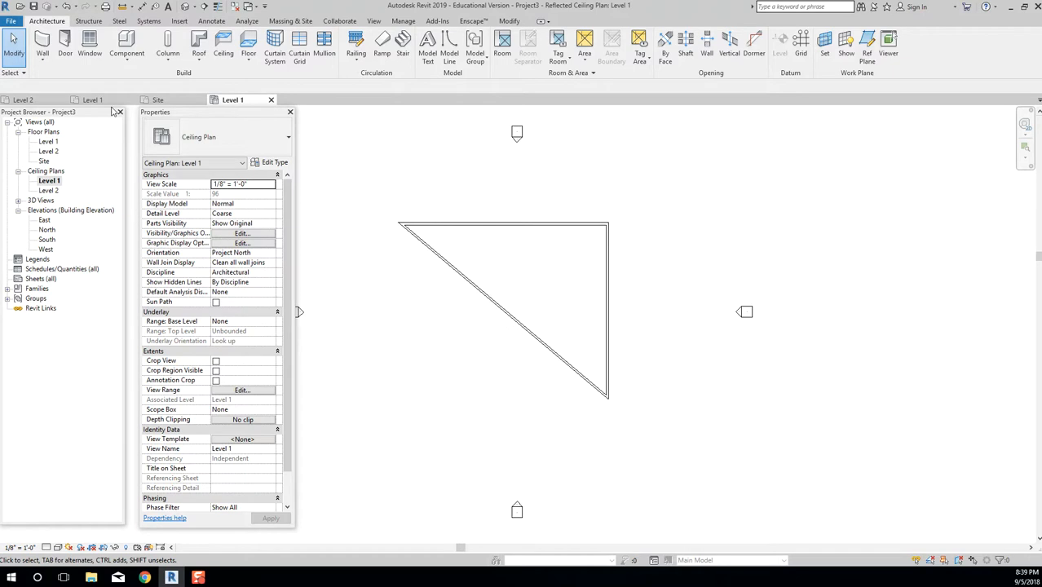
pyautogui.doubleClick(49, 190)
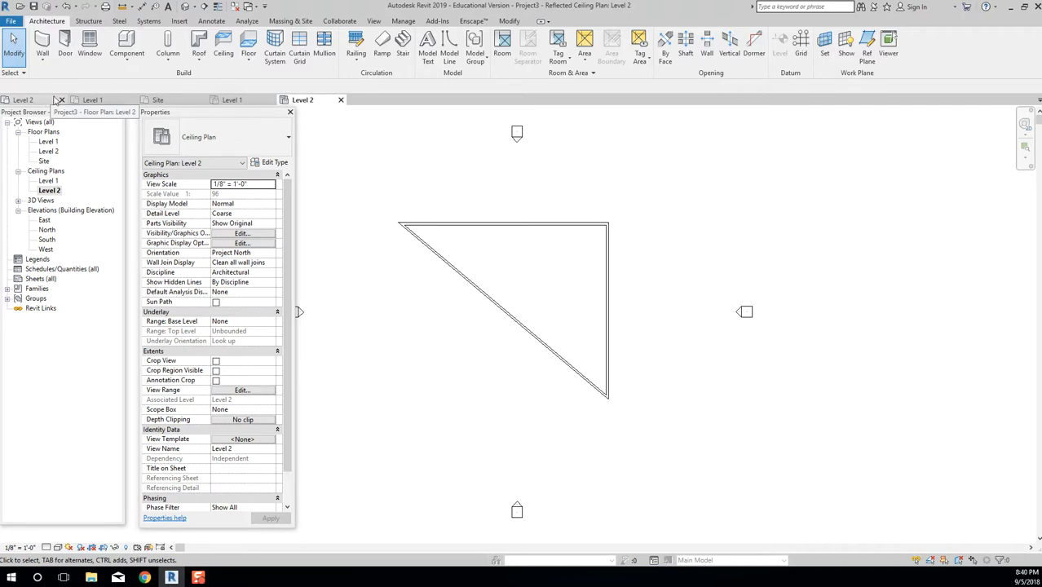
# Open the East, North, South and West elevation views and return to the South elevation.
pyautogui.doubleClick(44, 220)
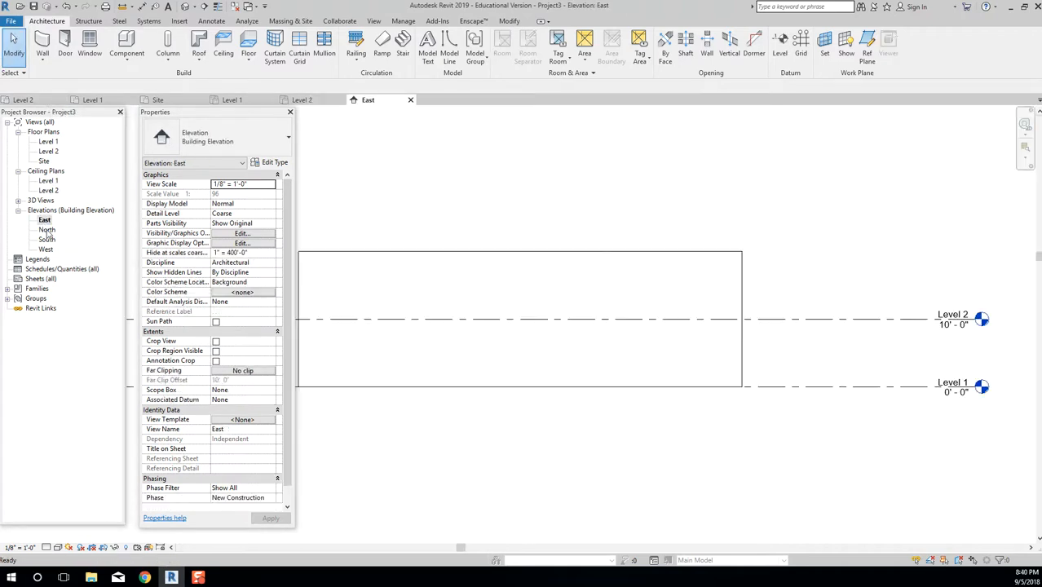
pyautogui.doubleClick(47, 229)
pyautogui.doubleClick(46, 240)
pyautogui.doubleClick(46, 248)
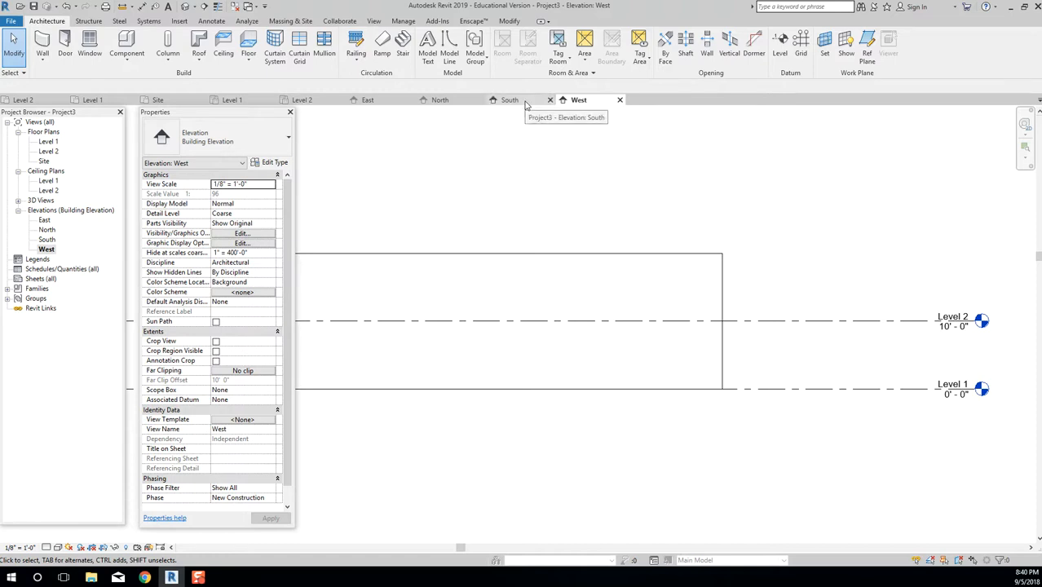
pyautogui.click(48, 240)
pyautogui.doubleClick(49, 240)
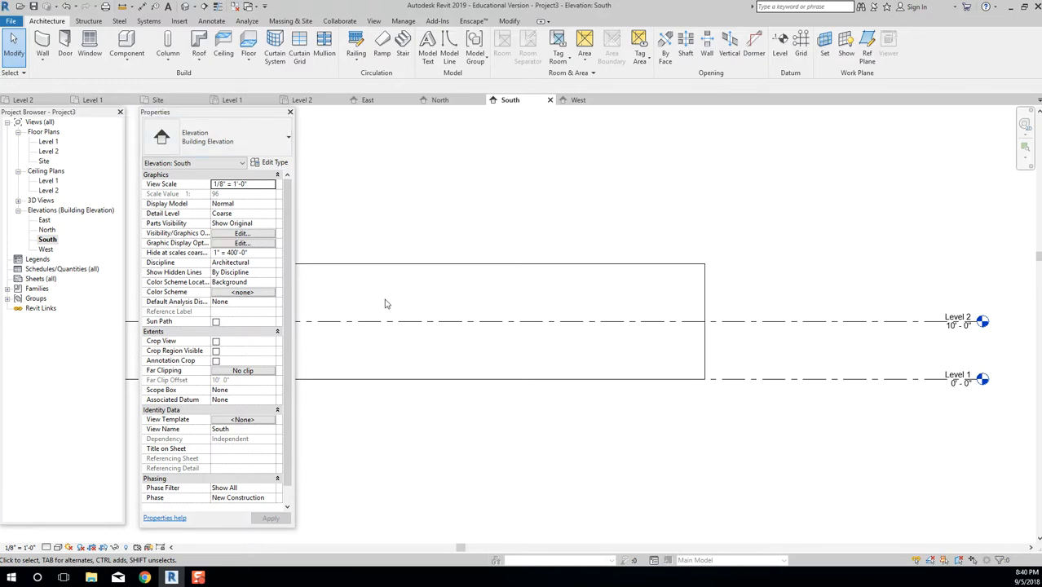
# Switch through the open views from the North elevation back to the Level 2 floor plan.
pyautogui.click(440, 100)
pyautogui.click(368, 99)
pyautogui.click(301, 99)
pyautogui.click(232, 99)
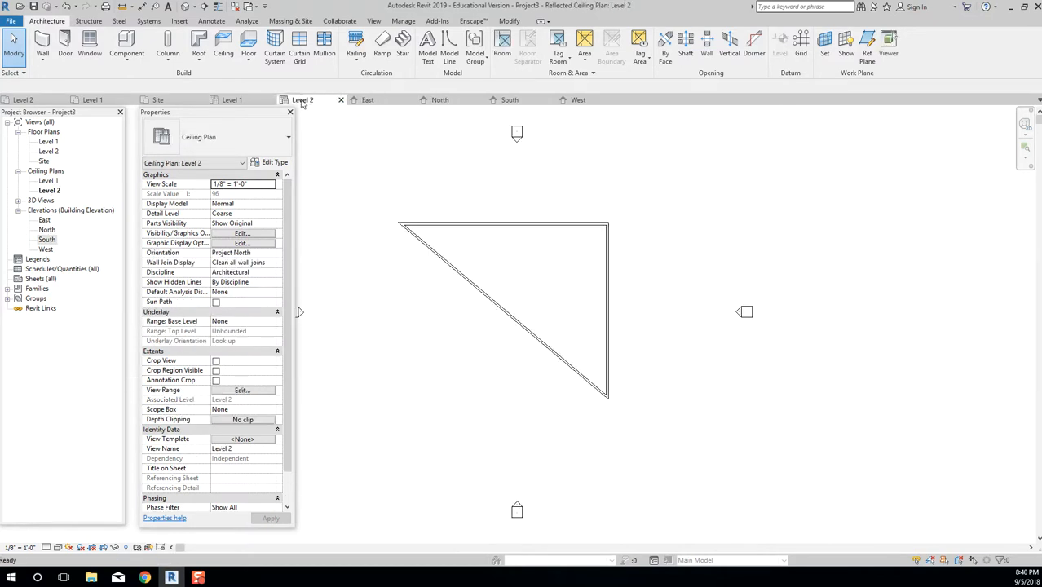
pyautogui.click(160, 100)
pyautogui.click(23, 99)
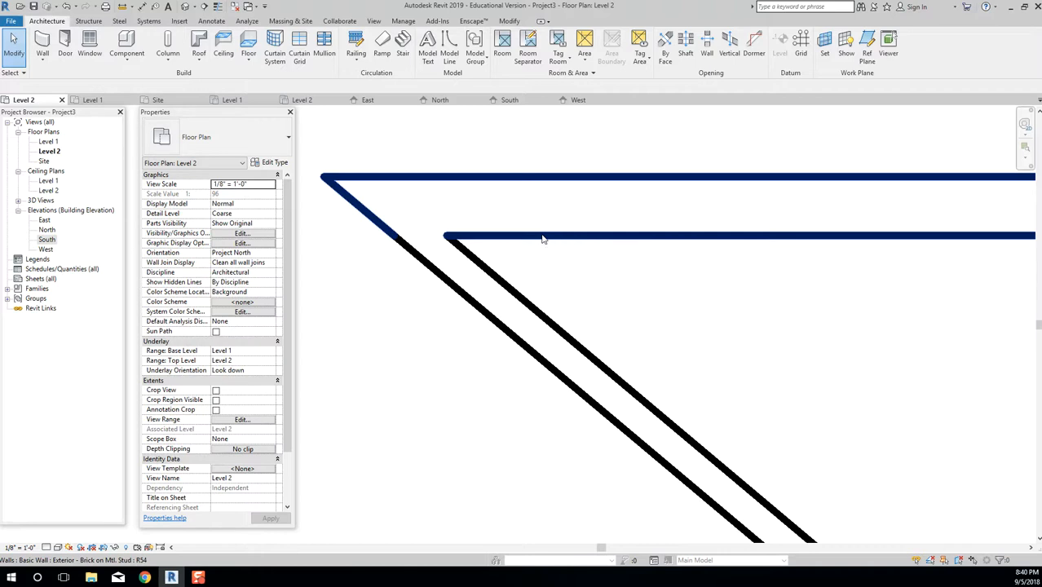
# Cycle repeatedly through the open views, ending on the South elevation.
pyautogui.hotkey('ctrl', 'Tab')
pyautogui.hotkey('ctrl', 'Tab')
pyautogui.hotkey('ctrl', 'Tab')
pyautogui.hotkey('ctrl', 'Tab')
pyautogui.hotkey('ctrl', 'Tab')
pyautogui.hotkey('ctrl', 'Tab')
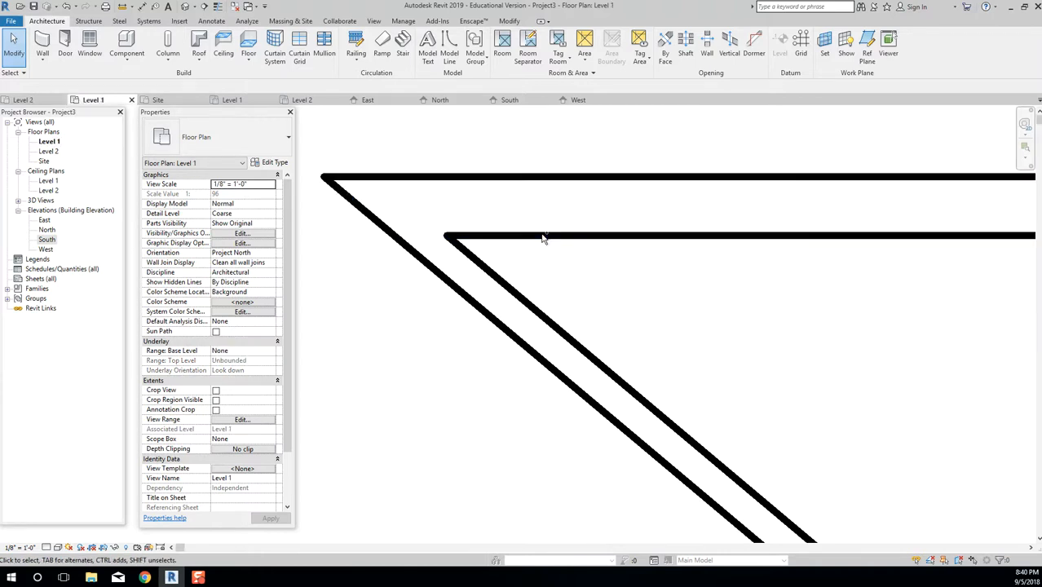
pyautogui.hotkey('ctrl', 'Tab')
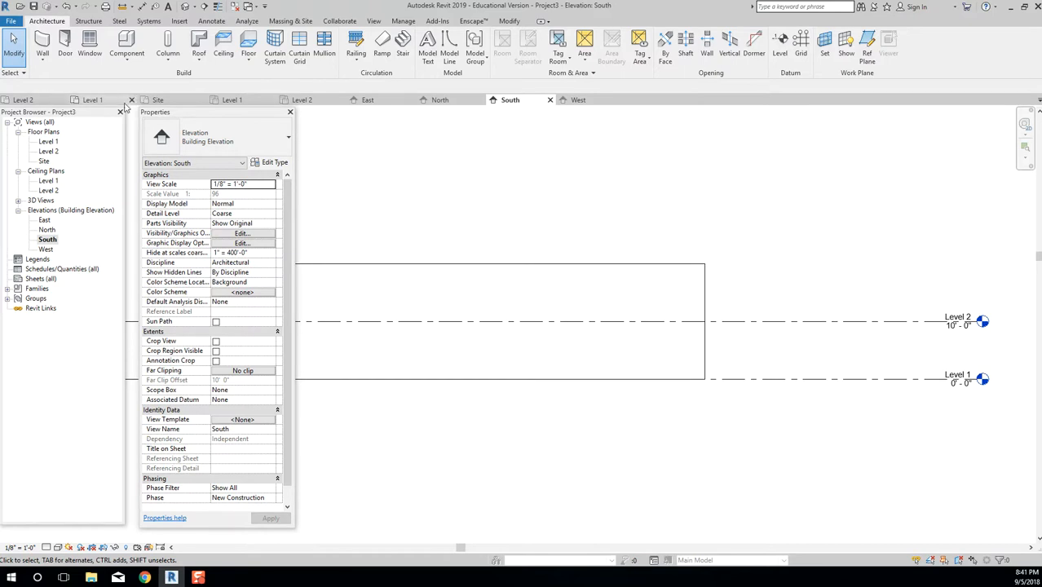
pyautogui.click(459, 102)
pyautogui.click(512, 102)
pyautogui.click(450, 101)
pyautogui.click(502, 101)
# Close all views except the South elevation, and open the Level 2 and Level 1 floor plans.
pyautogui.click(235, 6)
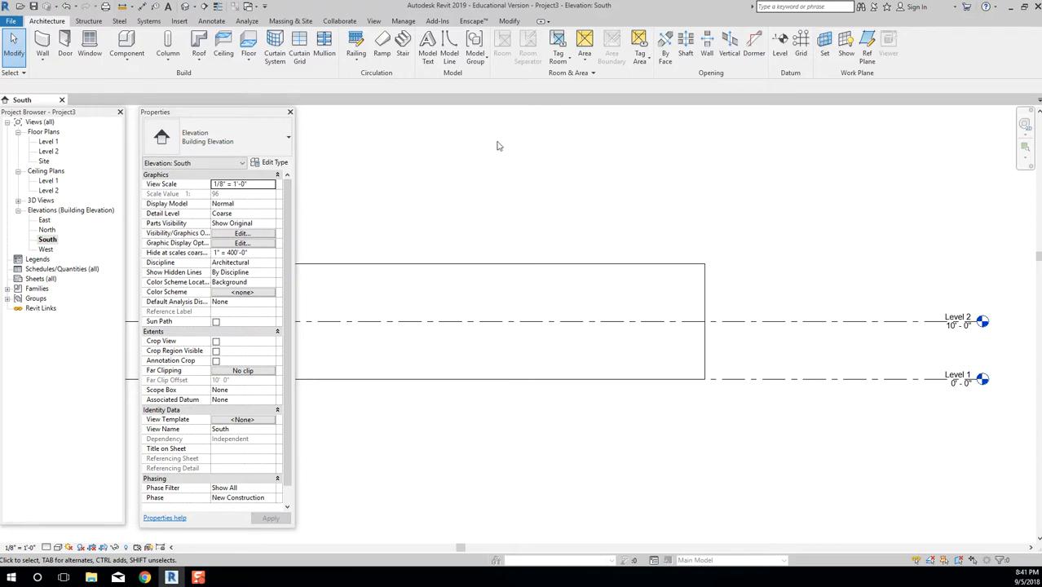
pyautogui.doubleClick(47, 152)
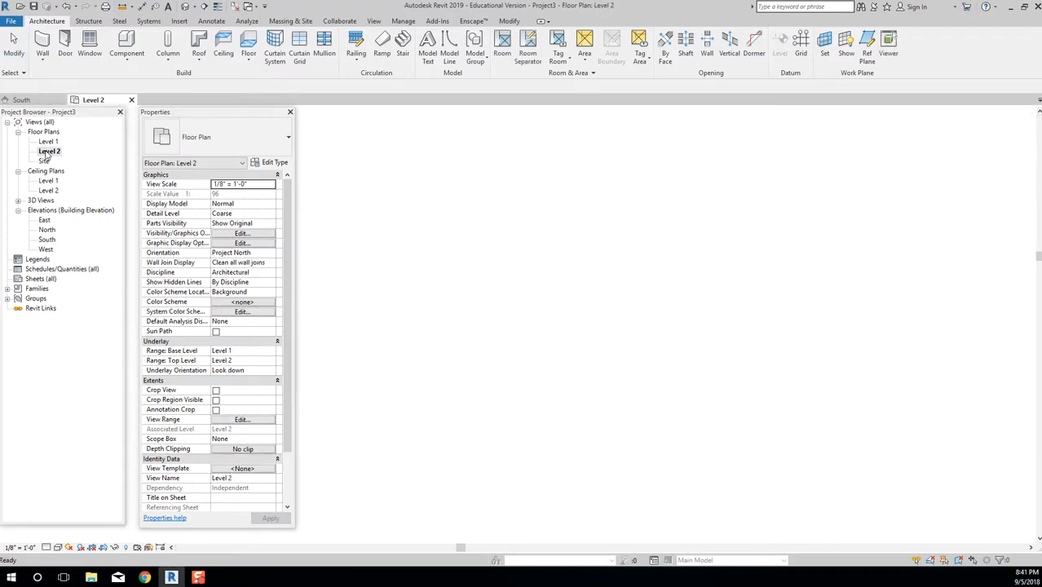
pyautogui.doubleClick(48, 142)
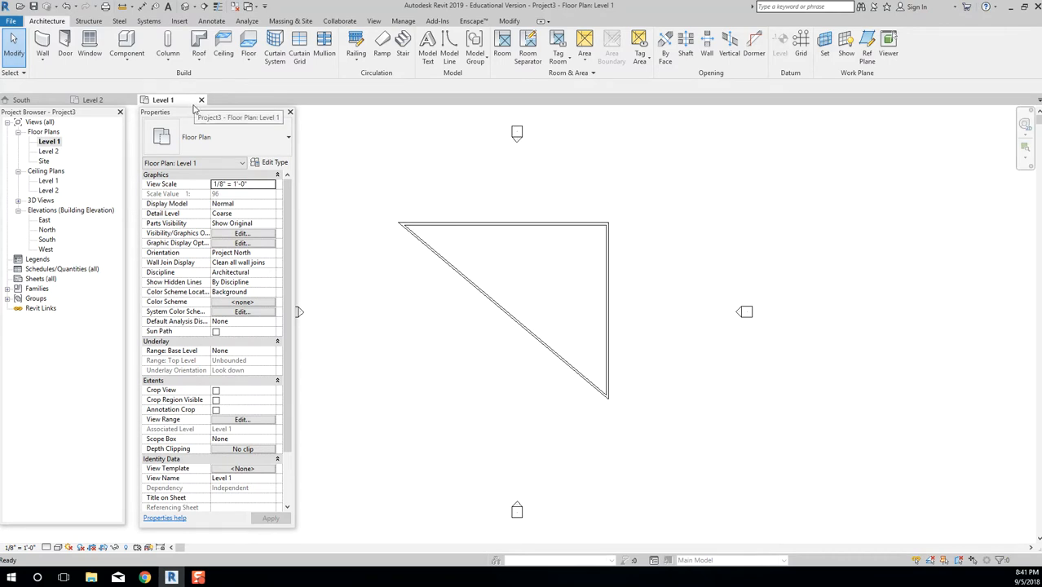
# Practise switching windows between the Level 2 floor plan, South elevation and Level 1 floor plan, ending on the South elevation.
pyautogui.click(255, 7)
pyautogui.click(269, 34)
pyautogui.click(254, 8)
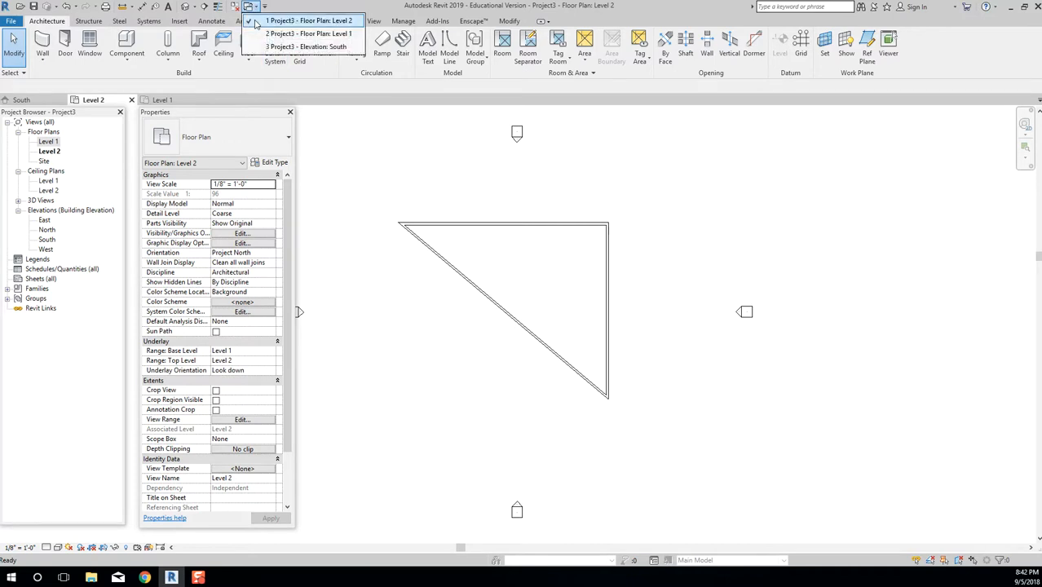
pyautogui.click(298, 47)
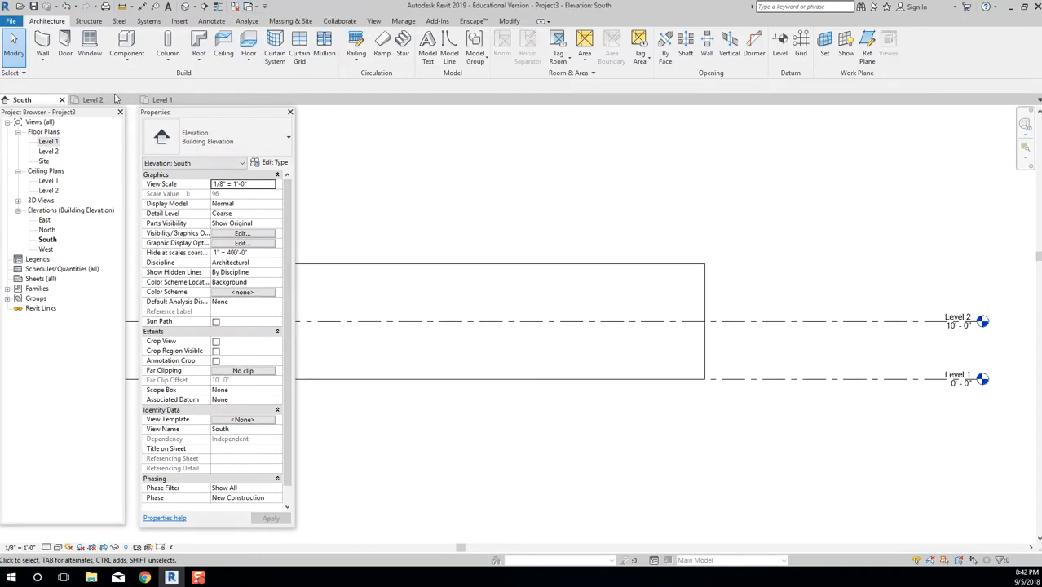
pyautogui.click(155, 100)
pyautogui.click(21, 99)
# Remove the Text tool from the Quick Access Toolbar, and review the toolbar's full customization list.
pyautogui.click(265, 7)
pyautogui.click(251, 6)
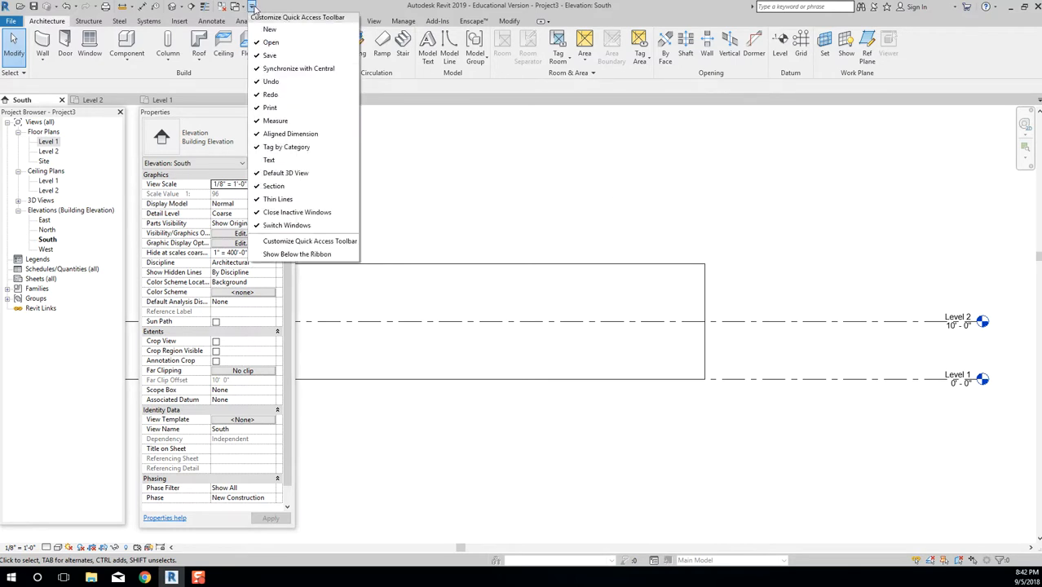
pyautogui.click(302, 241)
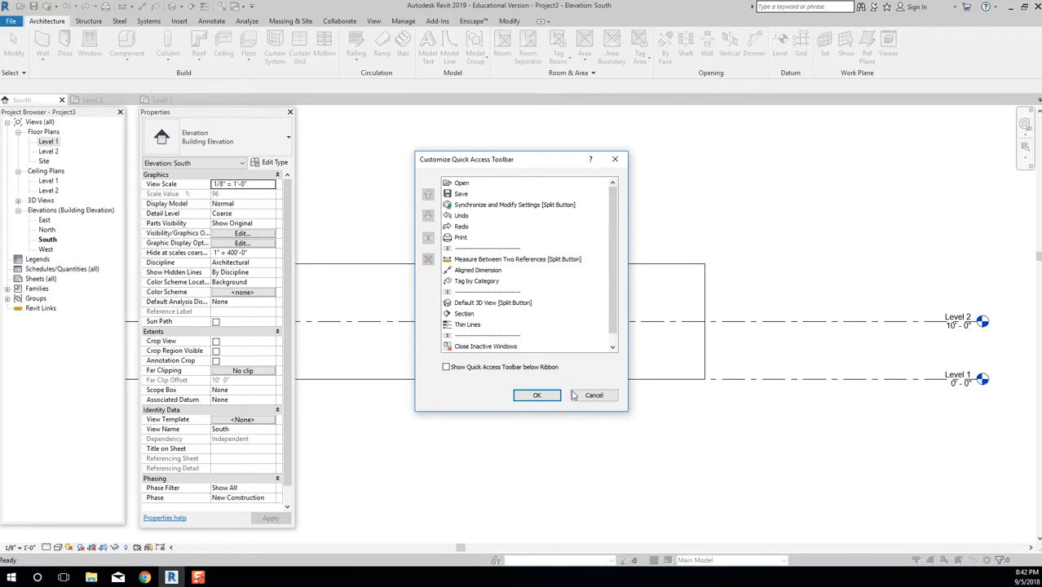
pyautogui.click(538, 395)
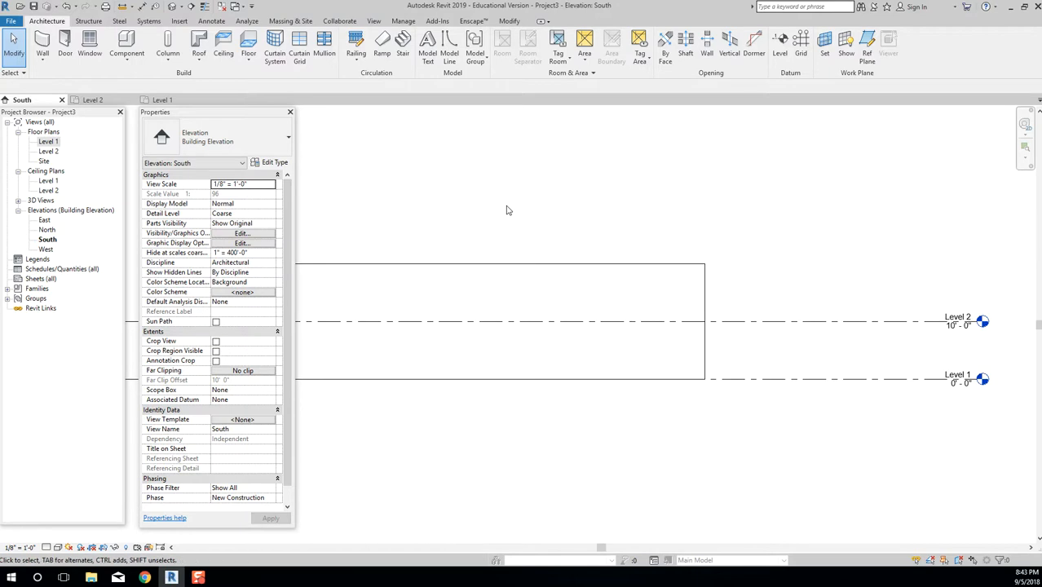
# Display the 2D steering wheel with its Zoom, Rewind and Pan controls in the South elevation.
pyautogui.scroll(-2, 507, 210)
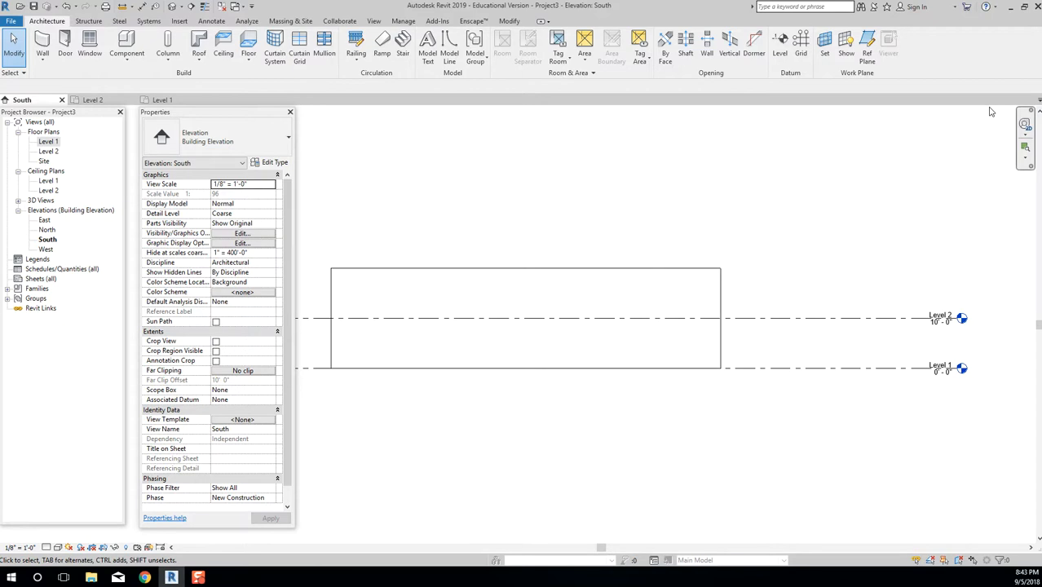
pyautogui.click(1030, 167)
pyautogui.click(960, 146)
pyautogui.click(1026, 127)
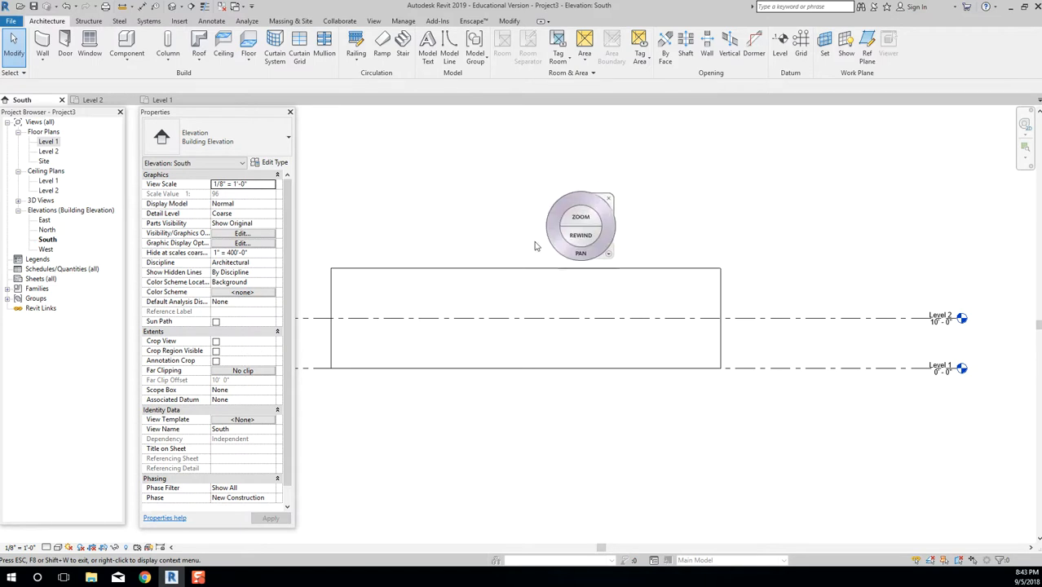
# Practise zooming and panning the South elevation with the 2D steering wheel, check its menu options, and close the wheel.
pyautogui.moveTo(582, 214); pyautogui.dragTo(587, 185)
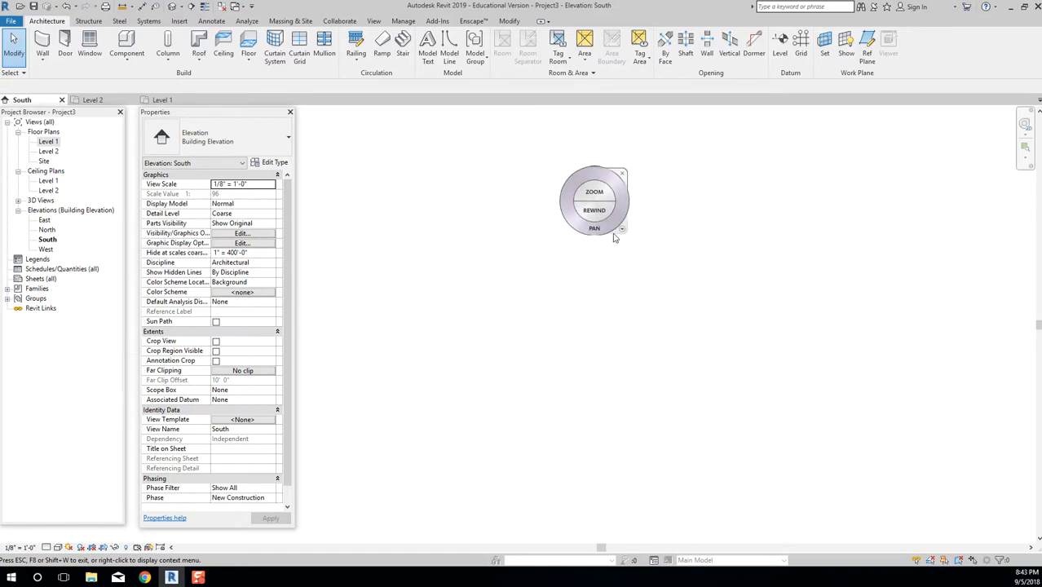
pyautogui.scroll(-5, 614, 238)
pyautogui.scroll(-2, 616, 240)
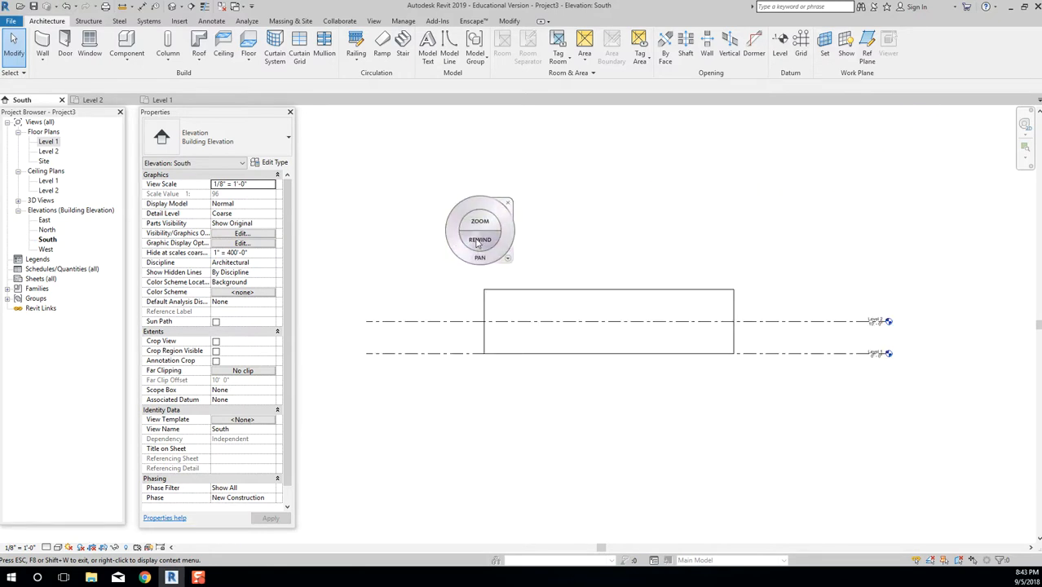
pyautogui.moveTo(481, 259); pyautogui.dragTo(583, 225)
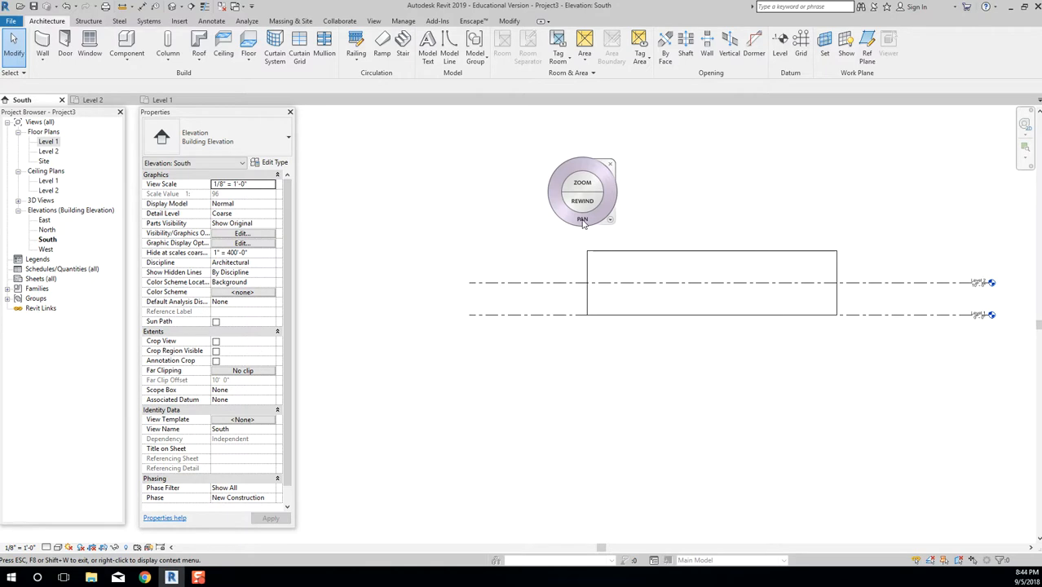
pyautogui.click(610, 221)
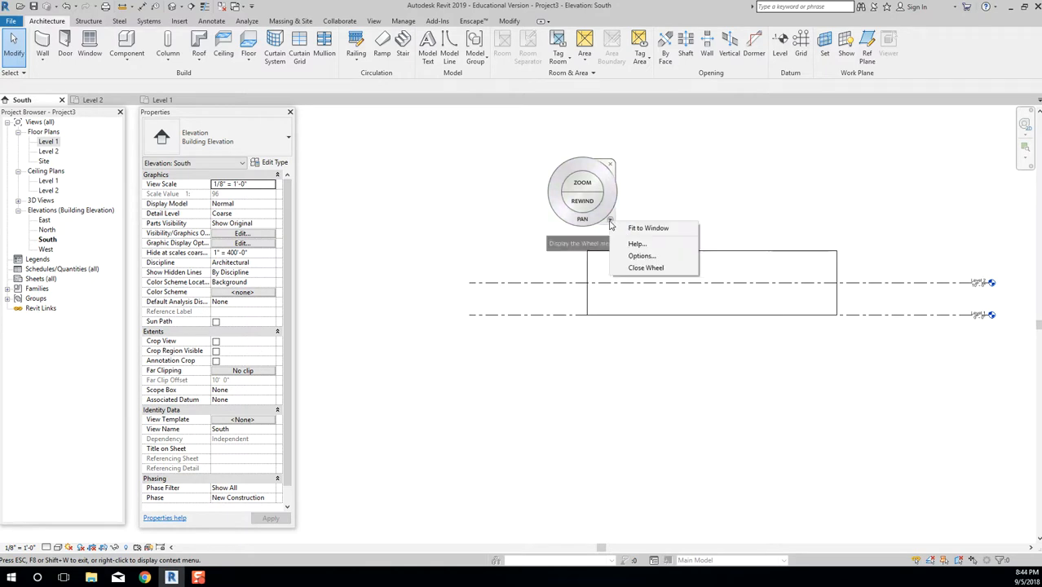
pyautogui.click(612, 211)
pyautogui.moveTo(632, 225); pyautogui.dragTo(595, 213)
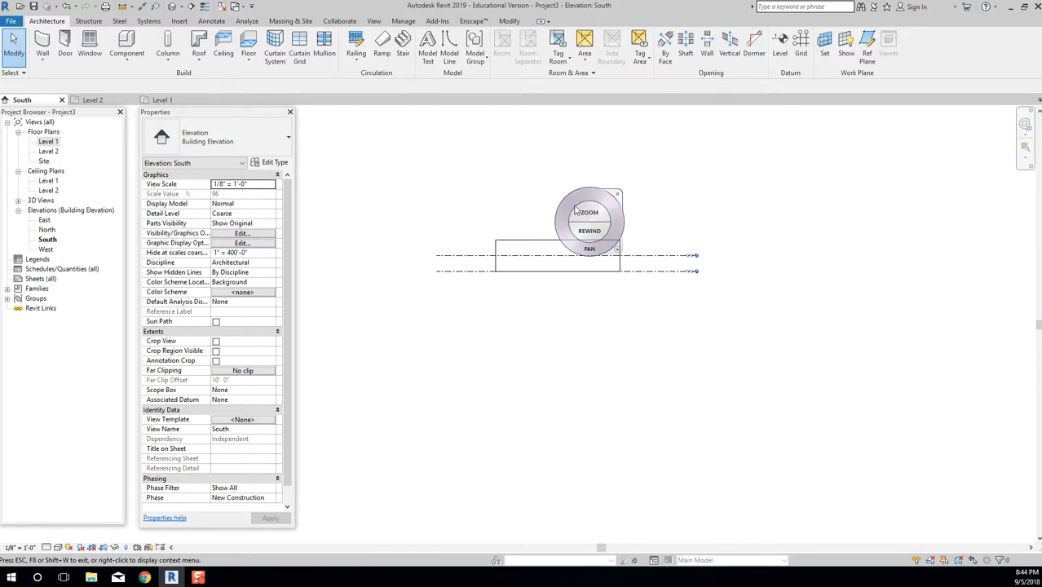
pyautogui.press('Escape')
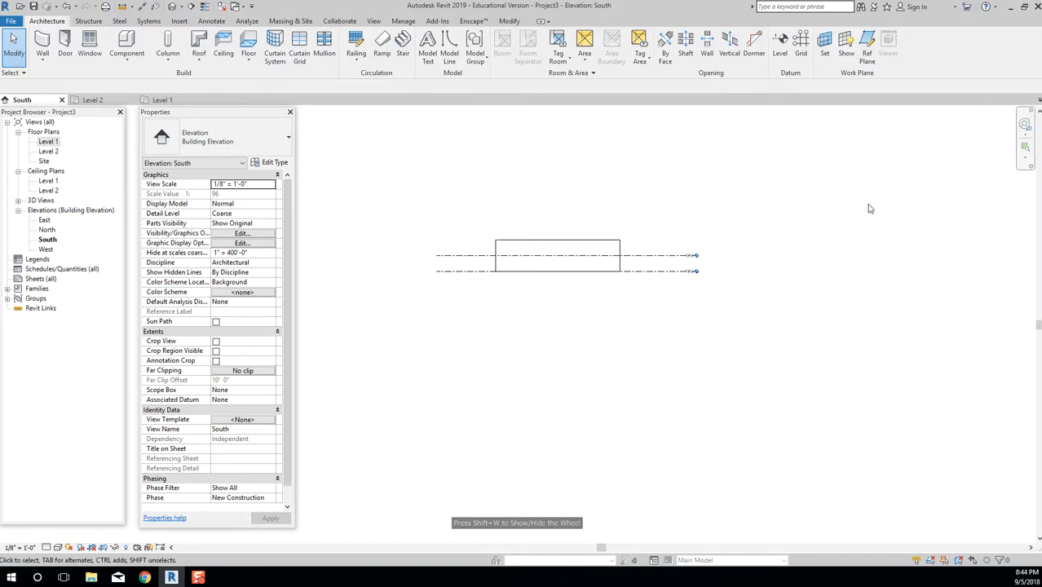
# Open the default 3D view and practise reorienting the model with the ViewCube through side, top and corner views.
pyautogui.click(171, 7)
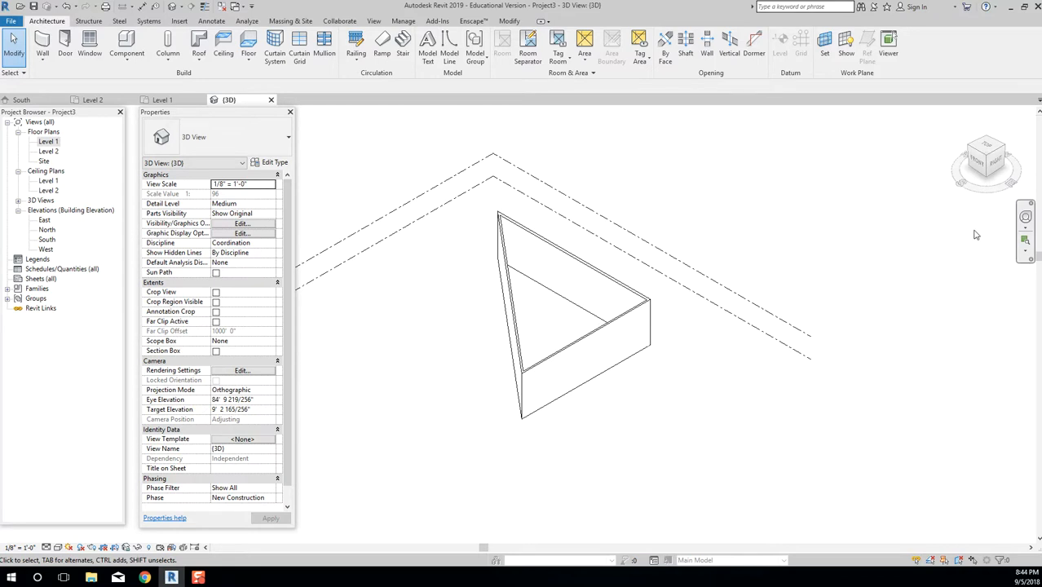
pyautogui.click(991, 160)
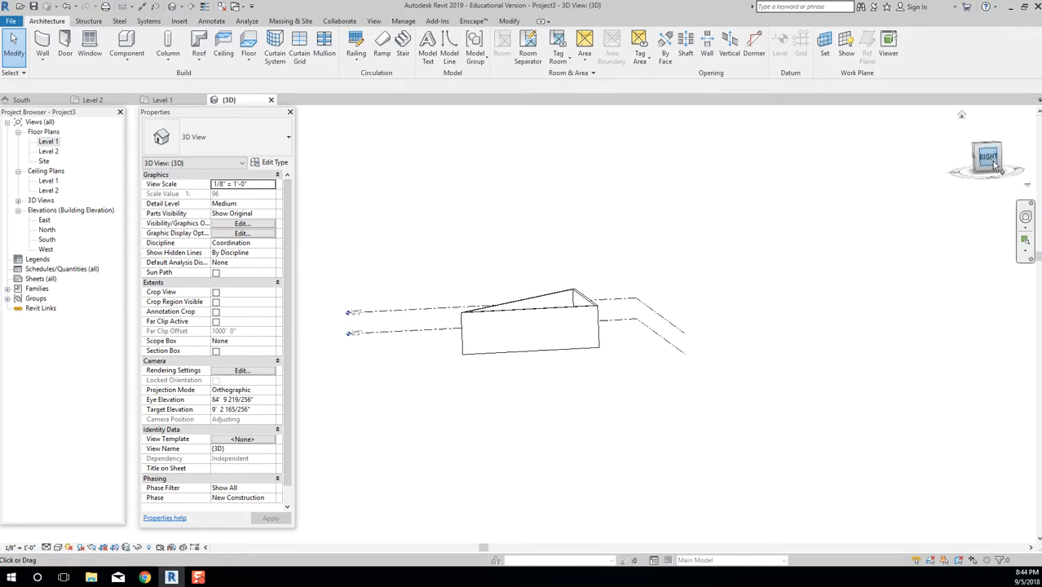
pyautogui.click(988, 187)
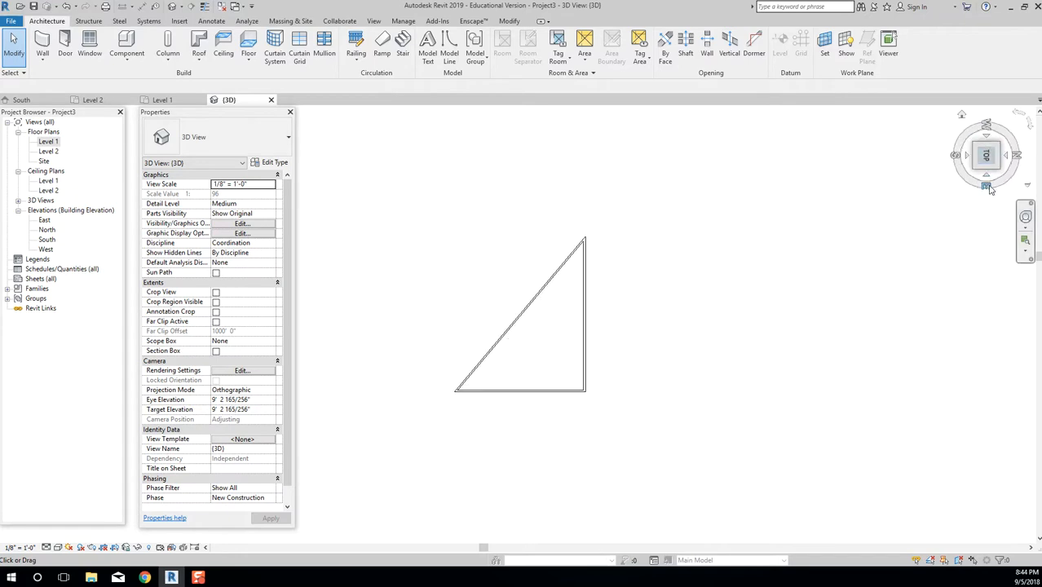
pyautogui.click(974, 168)
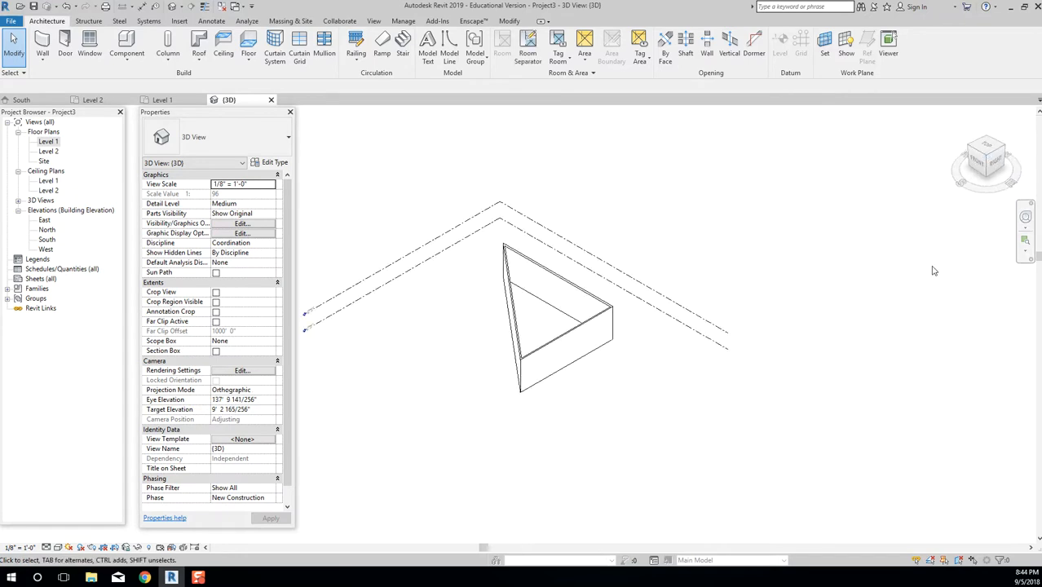
pyautogui.click(973, 163)
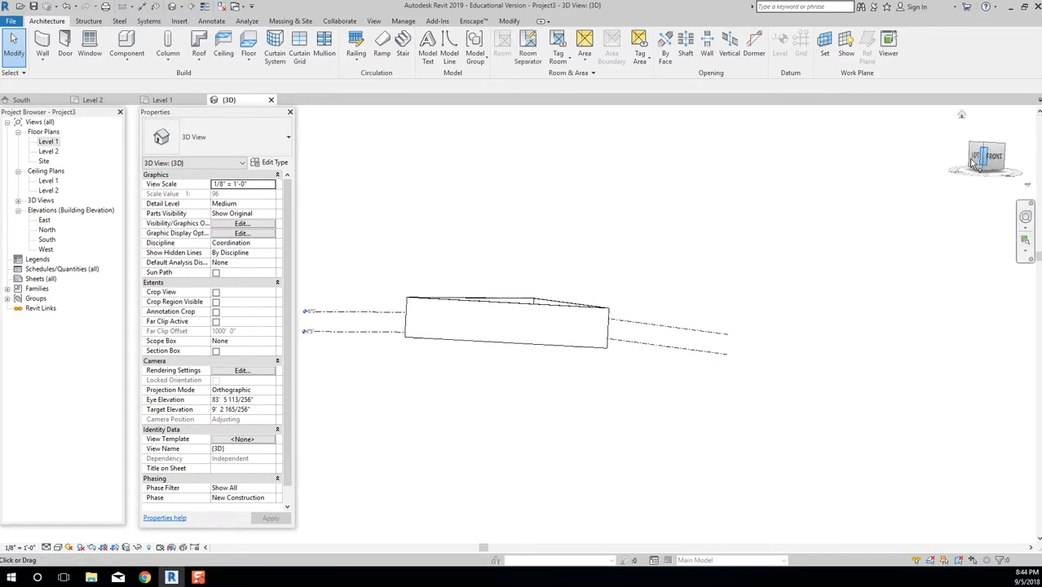
pyautogui.click(974, 162)
pyautogui.click(974, 161)
pyautogui.click(973, 147)
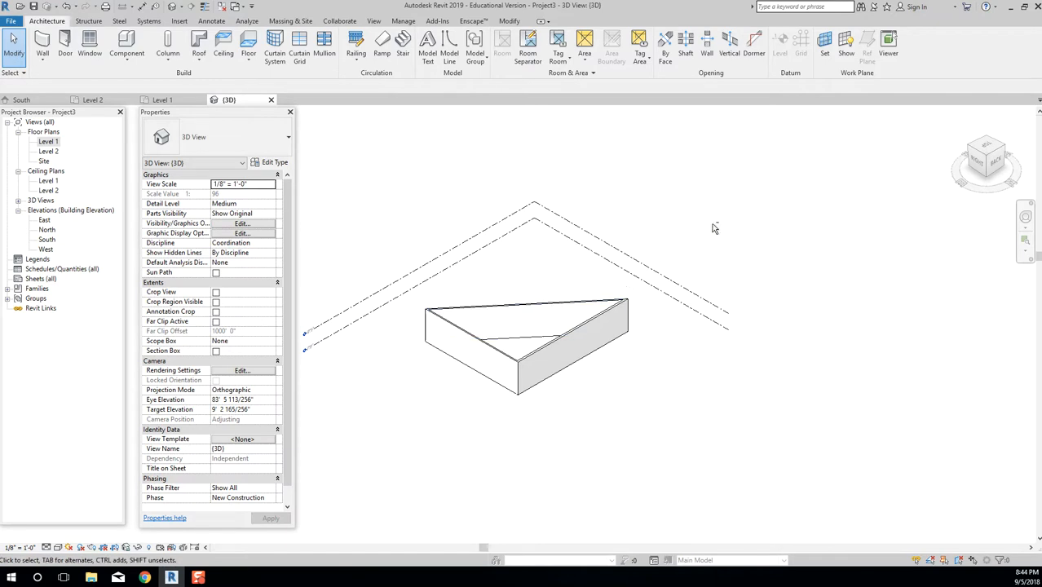
# Practise panning and orbiting freely around the triangular walls in the 3D view.
pyautogui.moveTo(720, 232); pyautogui.dragTo(625, 365, button='middle')
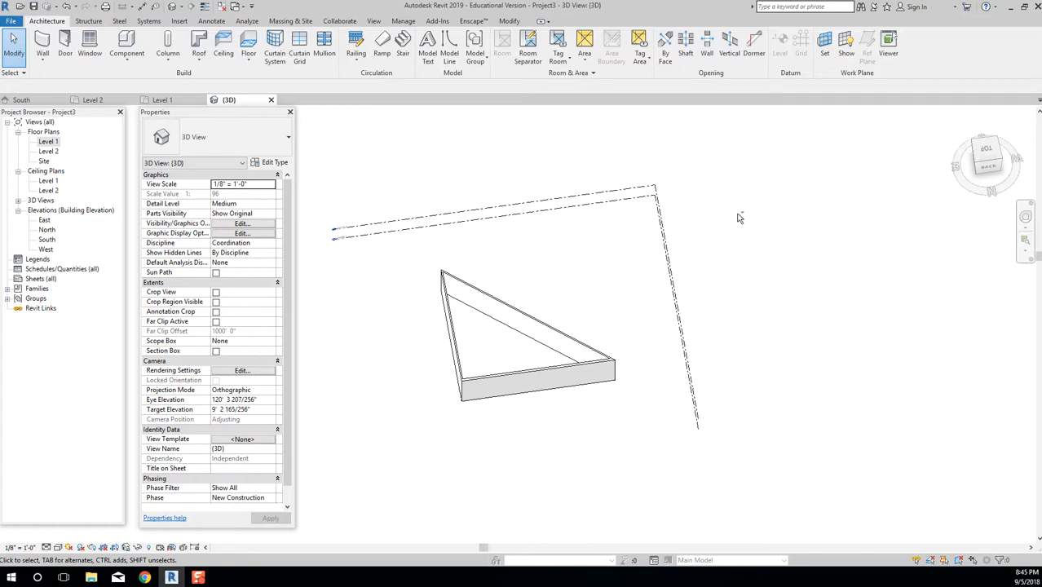
pyautogui.keyDown('shift'); pyautogui.moveTo(745, 221); pyautogui.dragTo(491, 134, button='middle'); pyautogui.keyUp('shift')
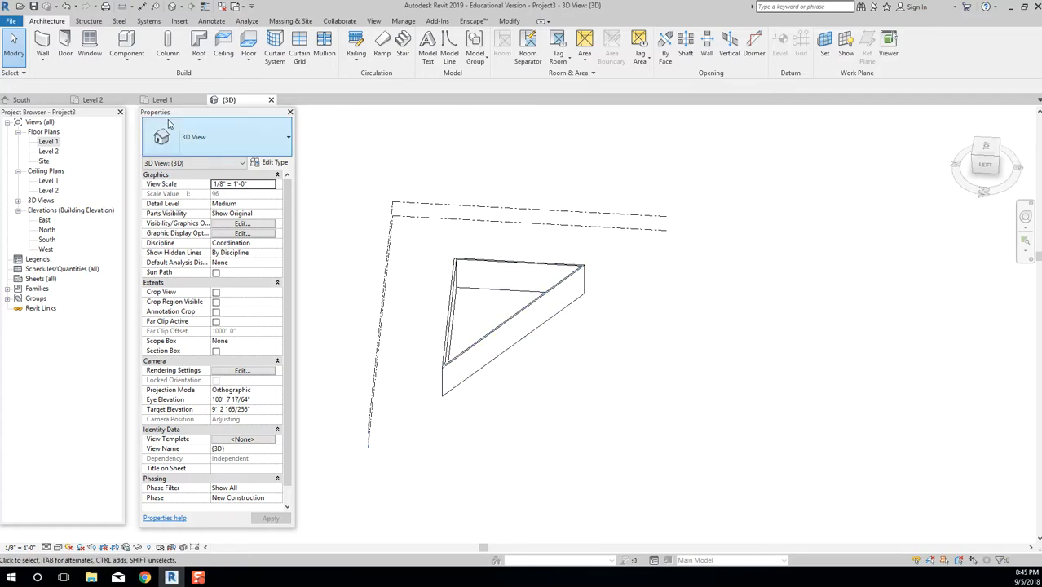
pyautogui.moveTo(509, 333); pyautogui.dragTo(370, 420, button='middle')
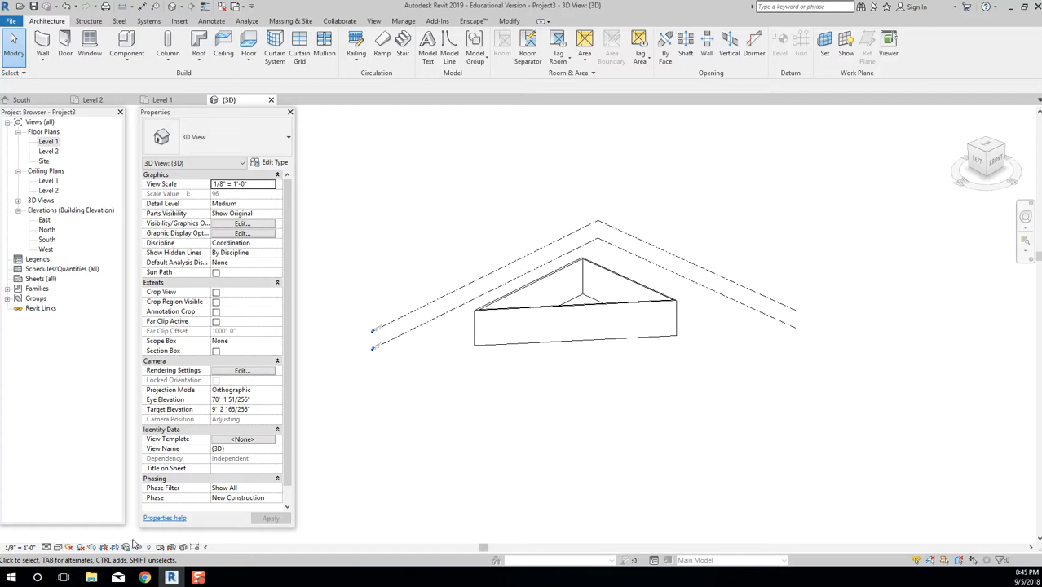
# Open the Level 1 floor plan and set its view scale to 1/4" = 1'-0".
pyautogui.doubleClick(52, 143)
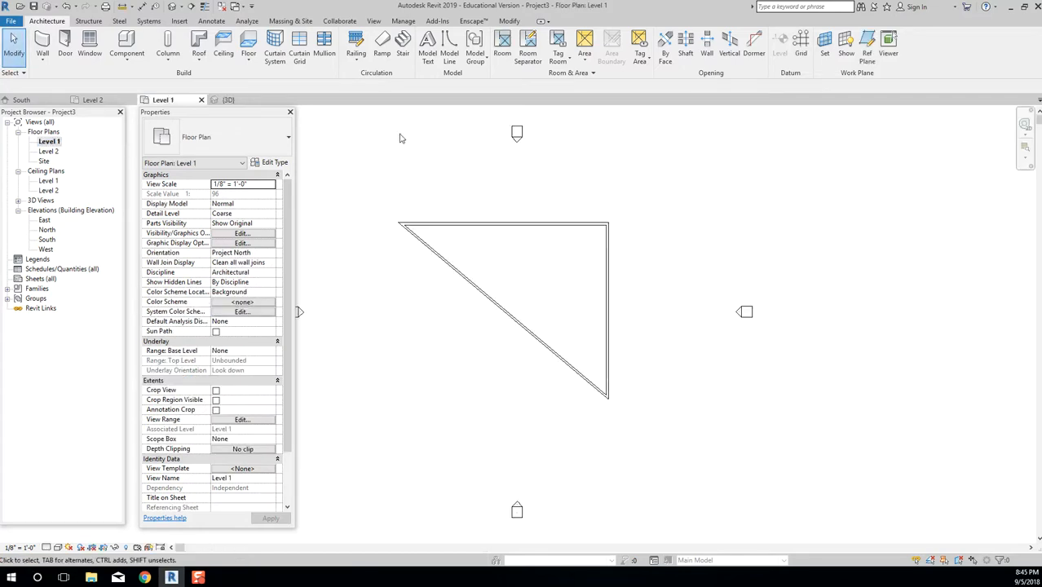
pyautogui.scroll(1, 524, 204)
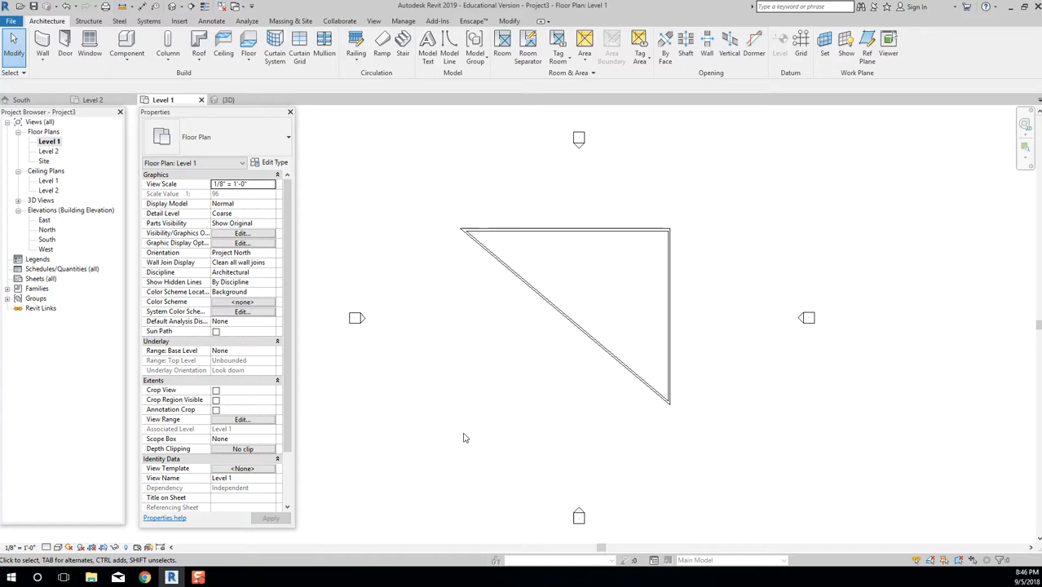
pyautogui.click(24, 547)
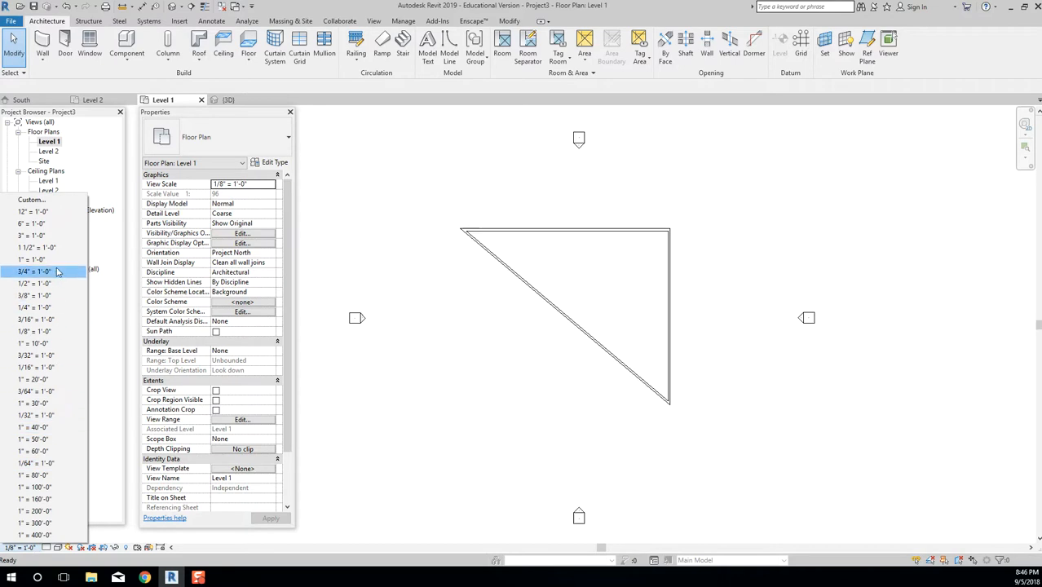
pyautogui.click(36, 306)
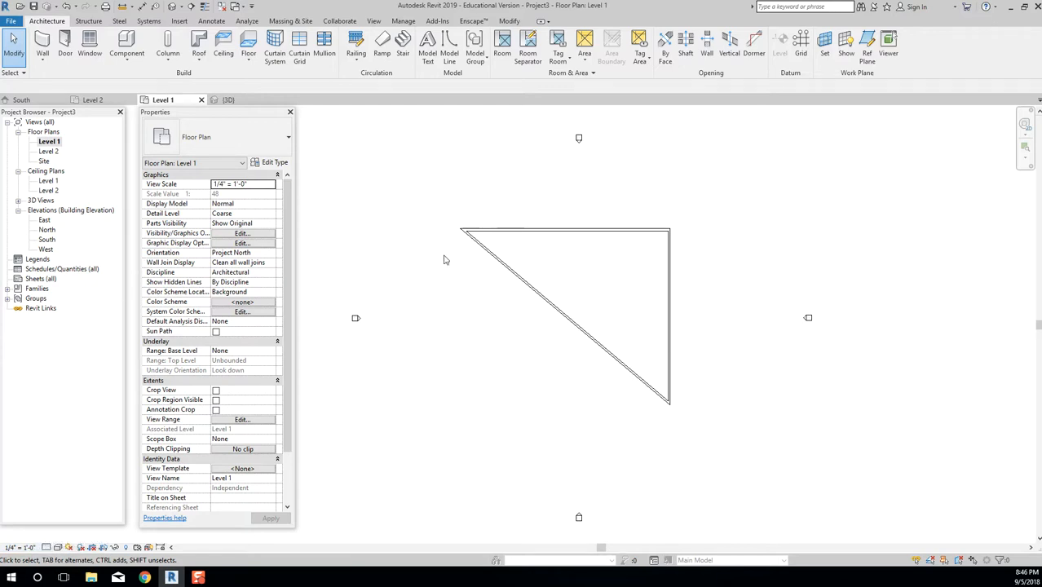
# Set the Level 1 floor plan's detail level to Medium, framing the corner between the horizontal and angled walls.
pyautogui.scroll(3, 487, 222)
pyautogui.scroll(3, 489, 221)
pyautogui.moveTo(489, 221); pyautogui.dragTo(575, 212, button='middle')
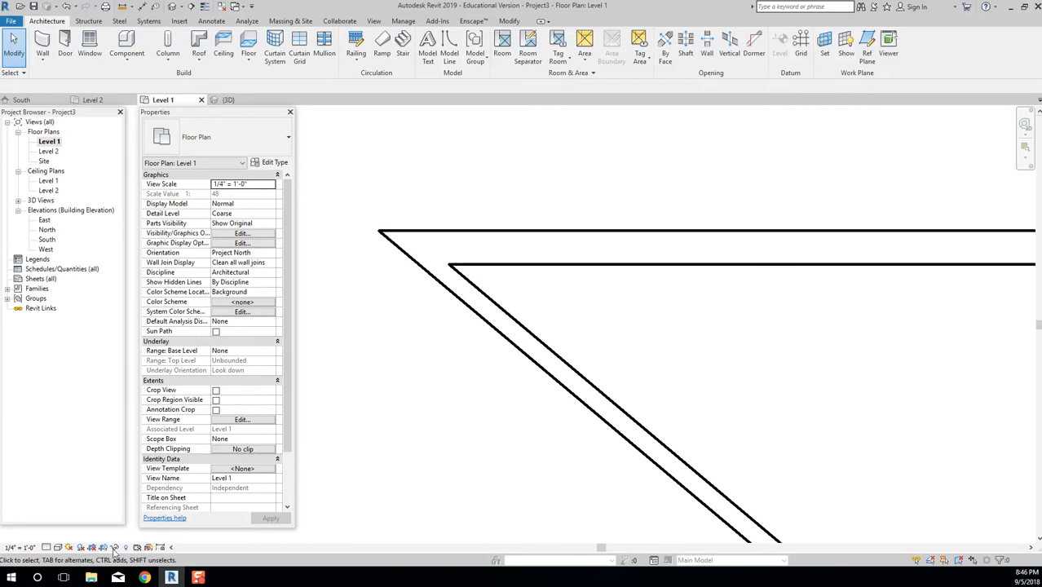
pyautogui.click(48, 549)
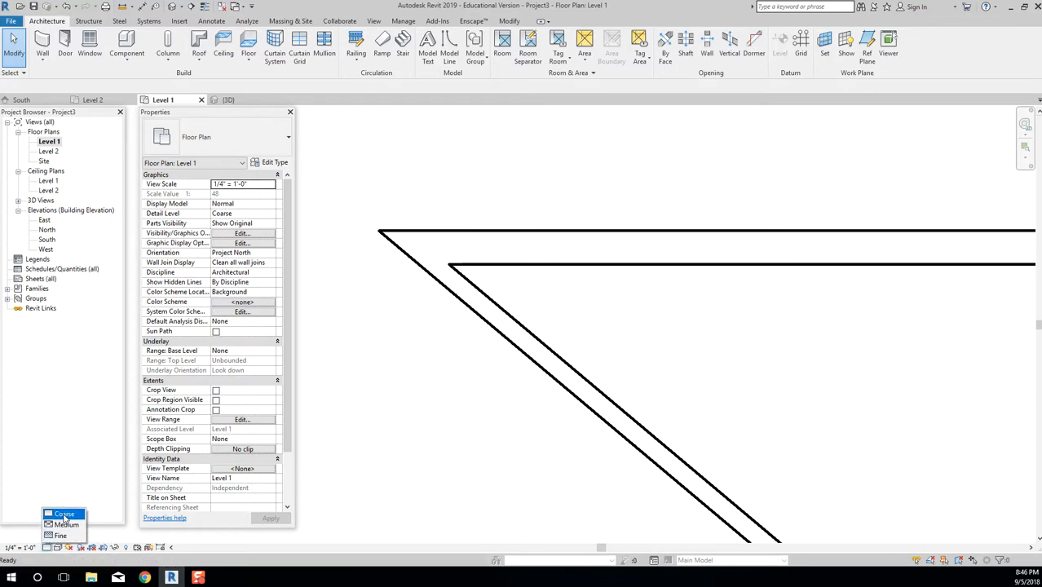
pyautogui.click(66, 525)
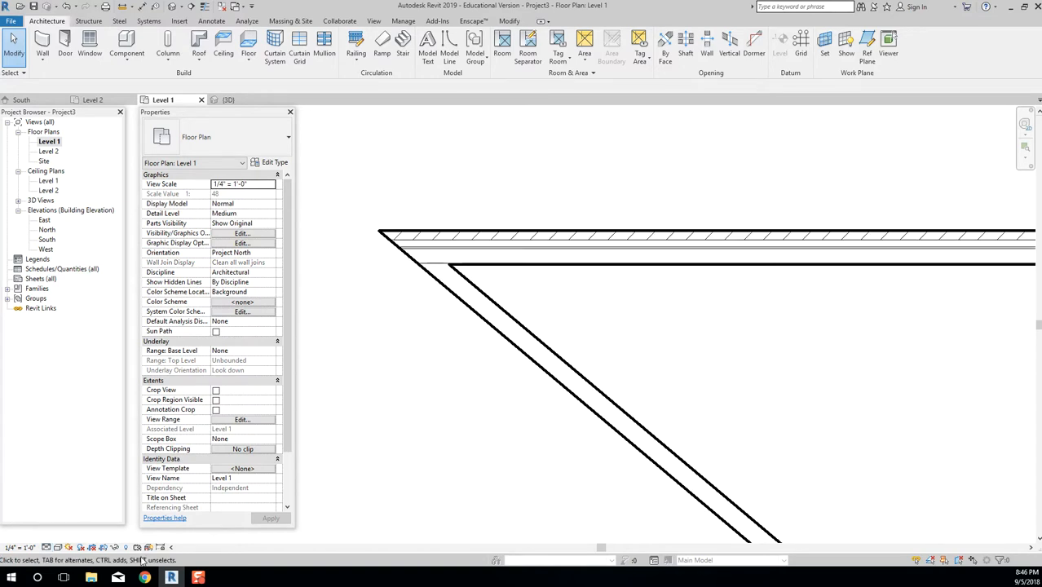
# Try the Fine detail level on the Level 1 floor plan and return it to Medium.
pyautogui.click(51, 551)
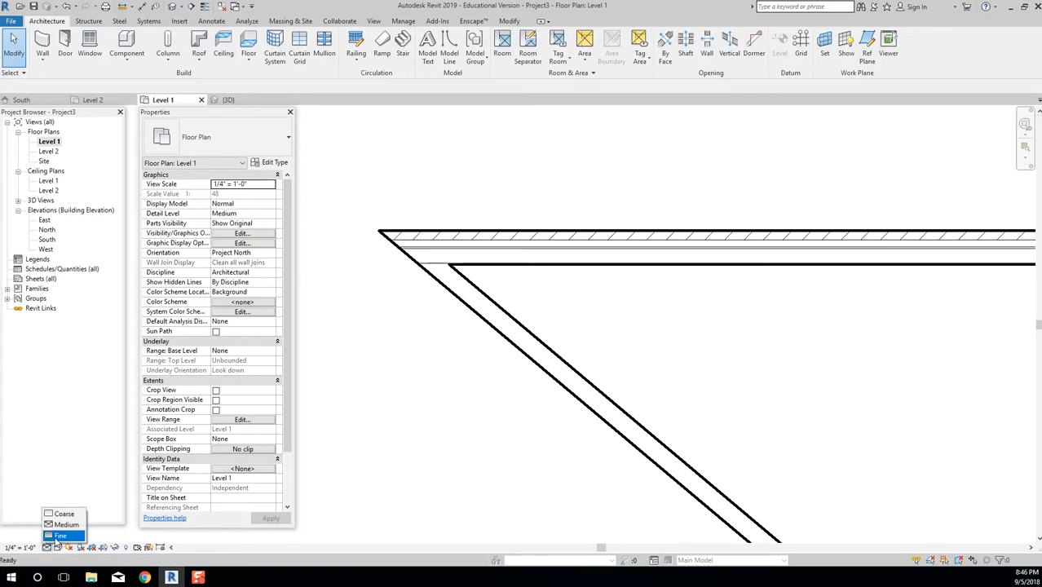
pyautogui.click(63, 537)
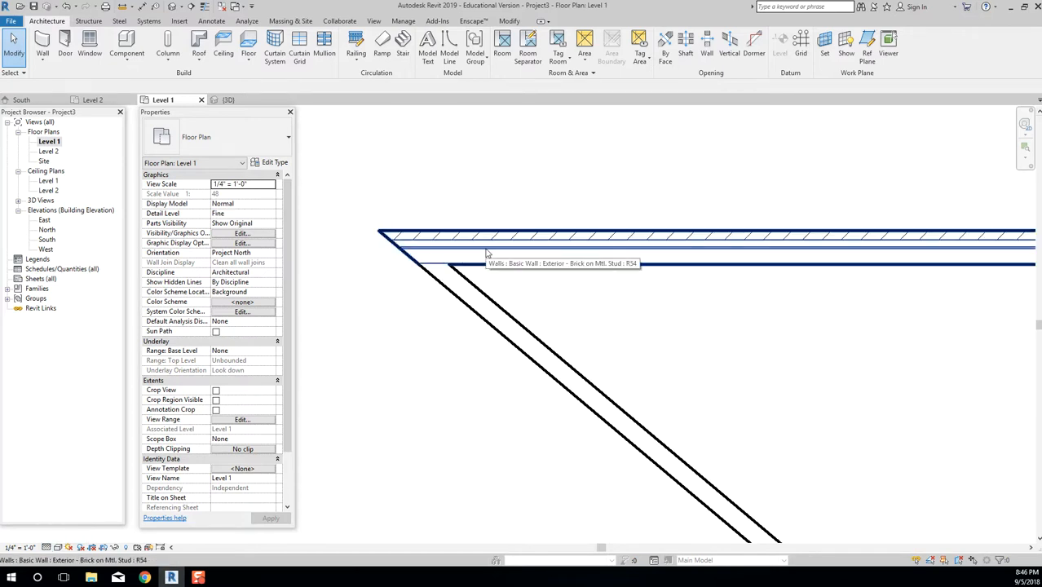
pyautogui.click(48, 547)
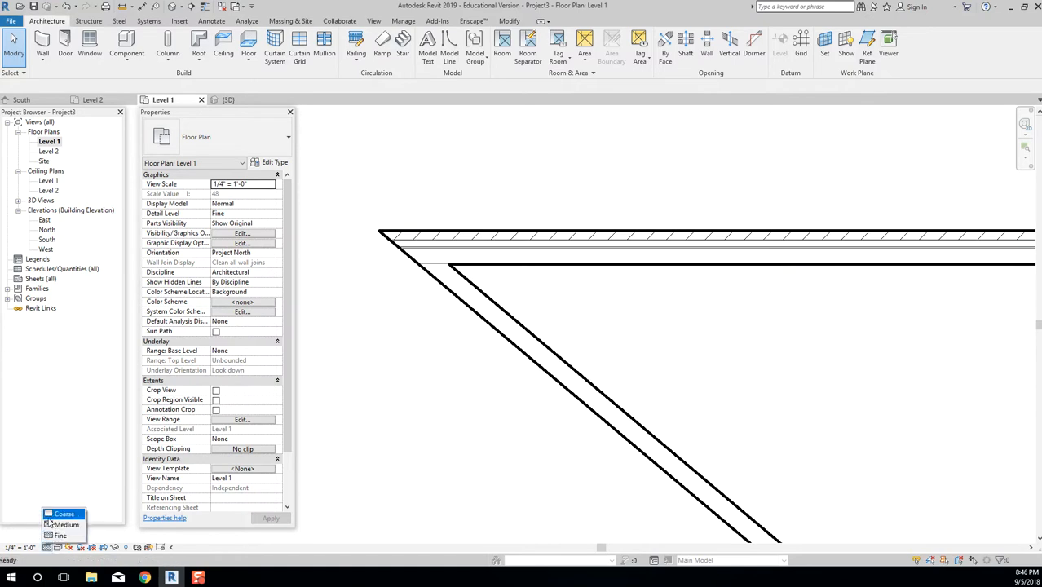
pyautogui.click(66, 525)
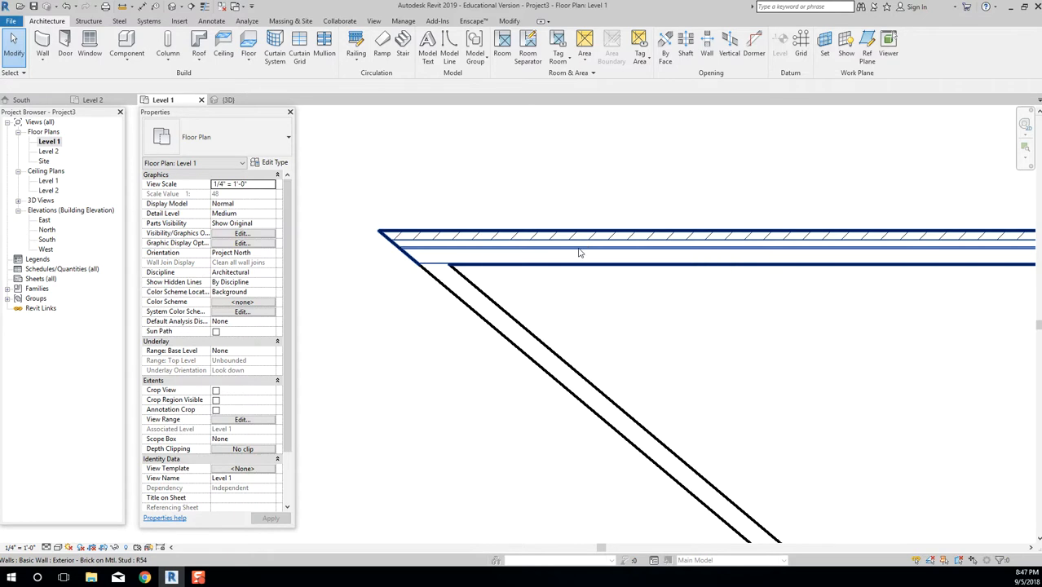
# Set the visual style to Wireframe in both the Level 1 floor plan and the default 3D view.
pyautogui.click(59, 550)
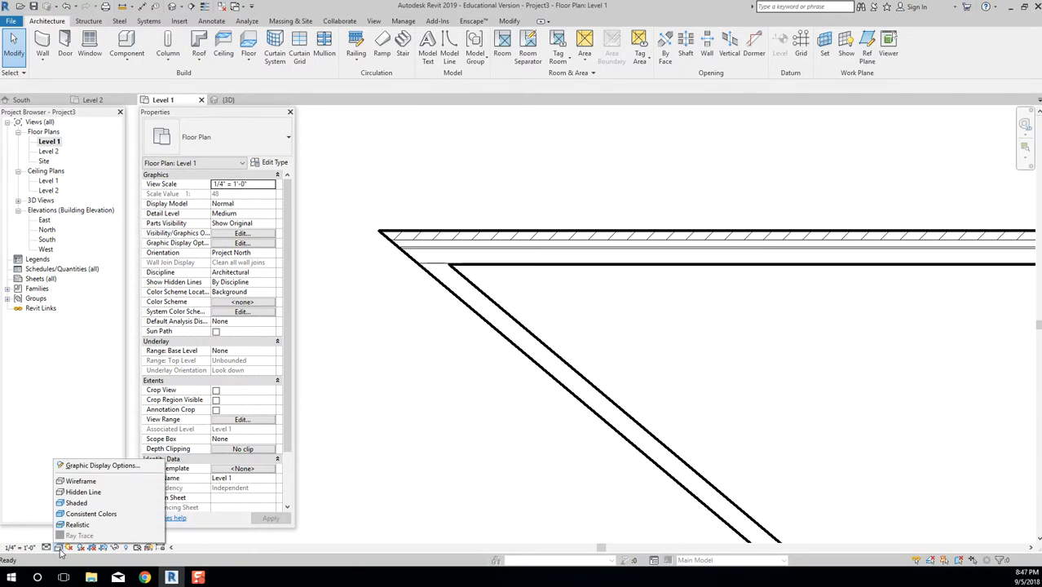
pyautogui.click(85, 484)
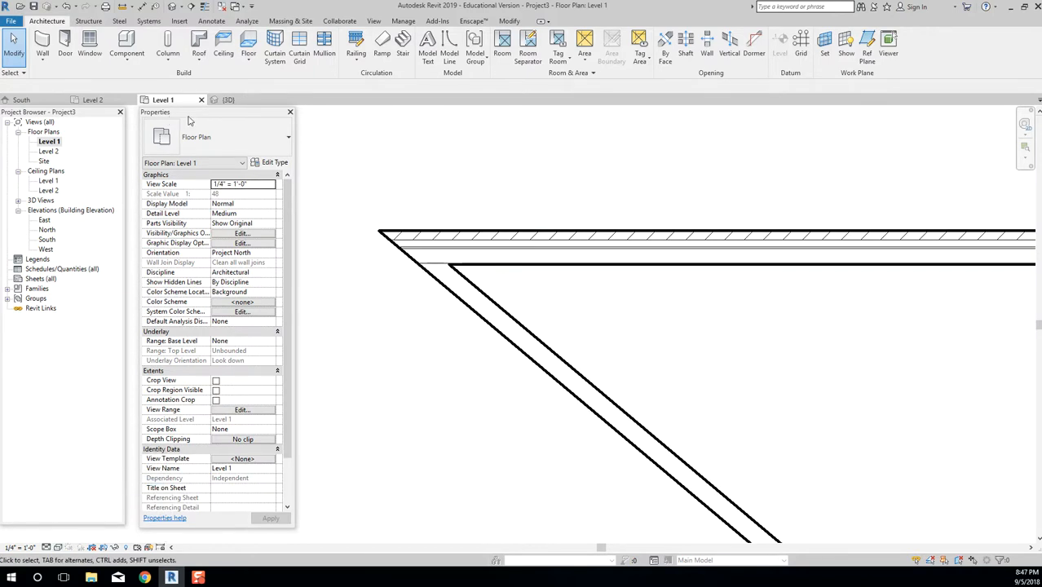
pyautogui.click(175, 6)
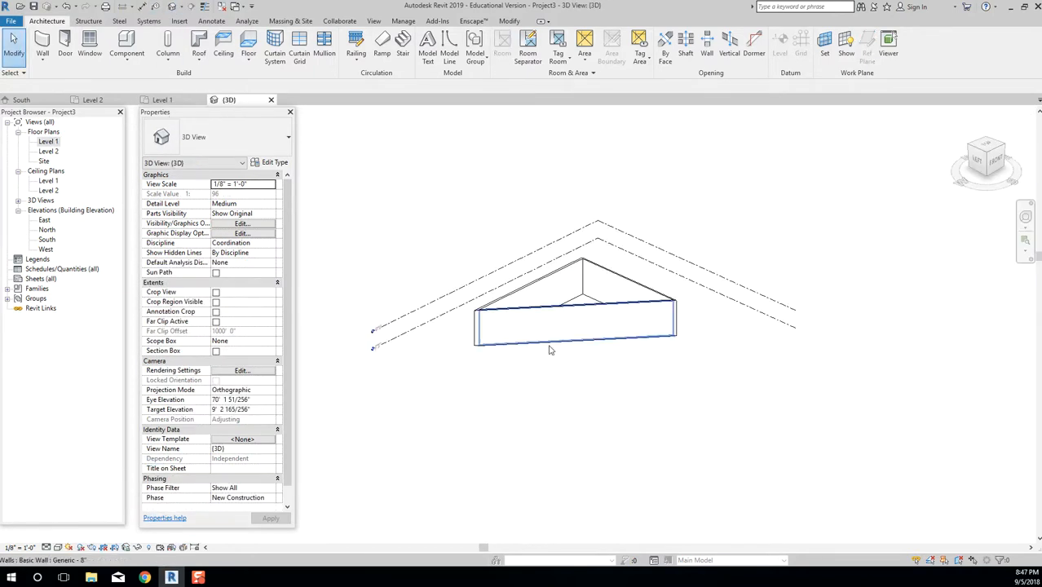
pyautogui.click(58, 548)
pyautogui.click(81, 481)
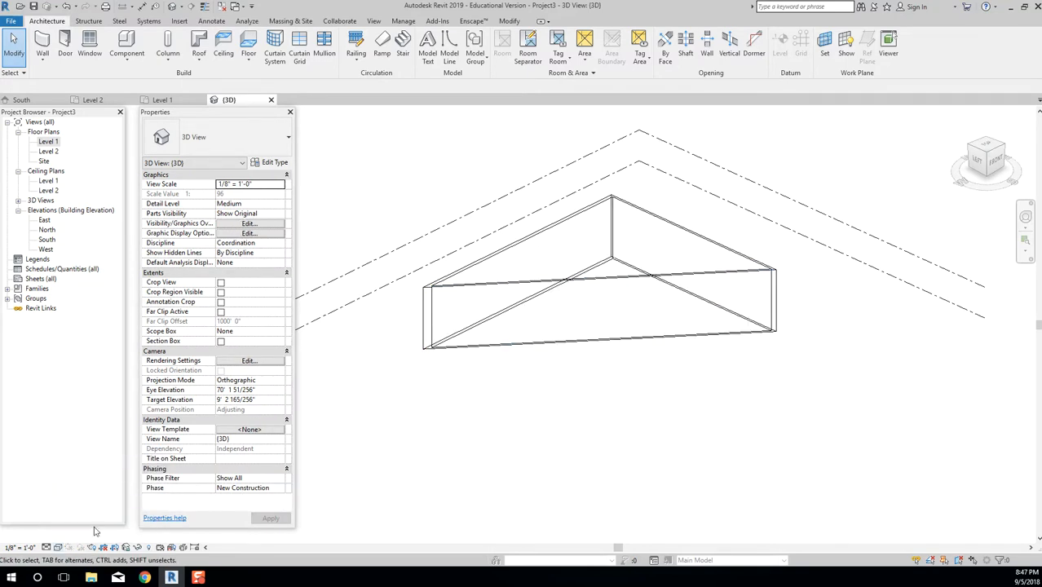
# Try the Hidden Line visual style in the 3D view, and set the view to Shaded.
pyautogui.click(57, 549)
pyautogui.click(67, 494)
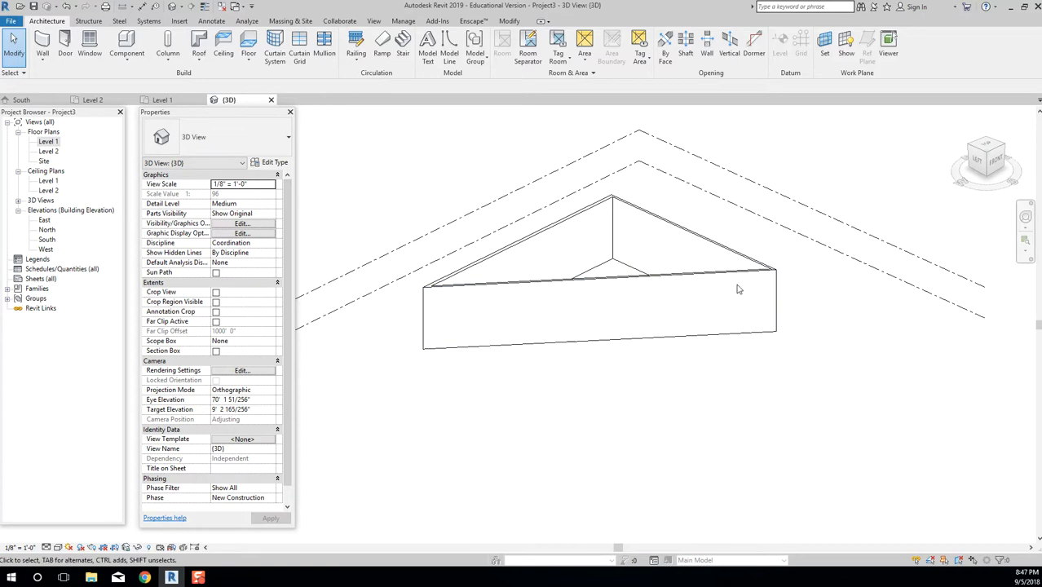
pyautogui.click(59, 547)
pyautogui.click(77, 504)
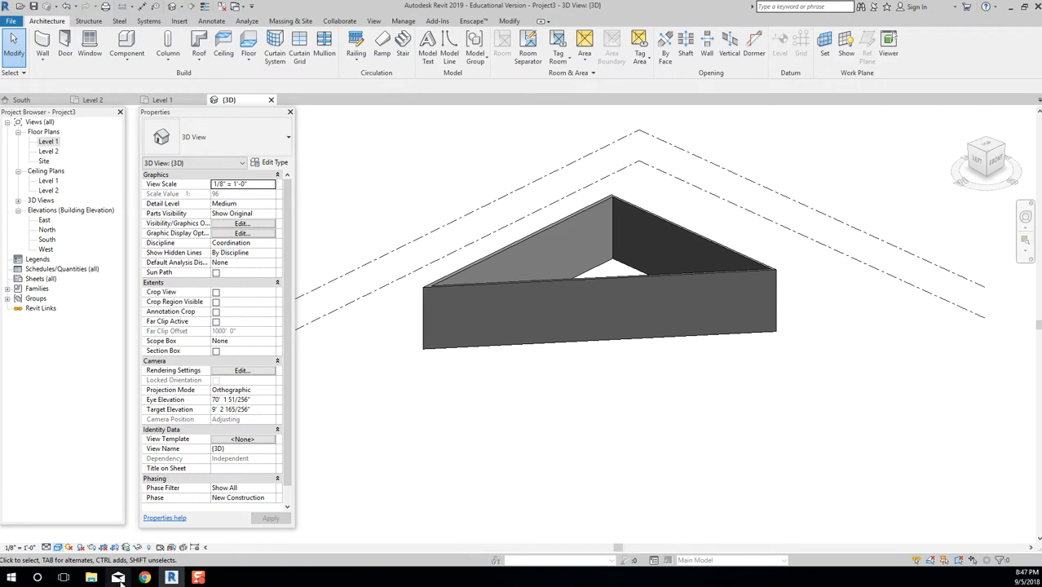
# Review the available visual styles for the 3D view and orbit the shaded model to examine its brick wall.
pyautogui.click(58, 548)
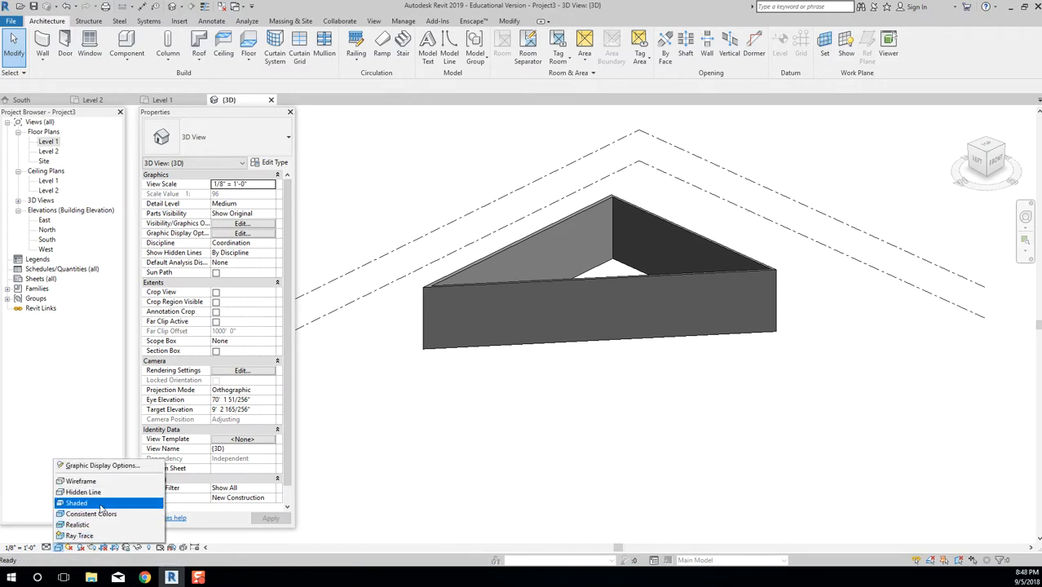
pyautogui.click(571, 473)
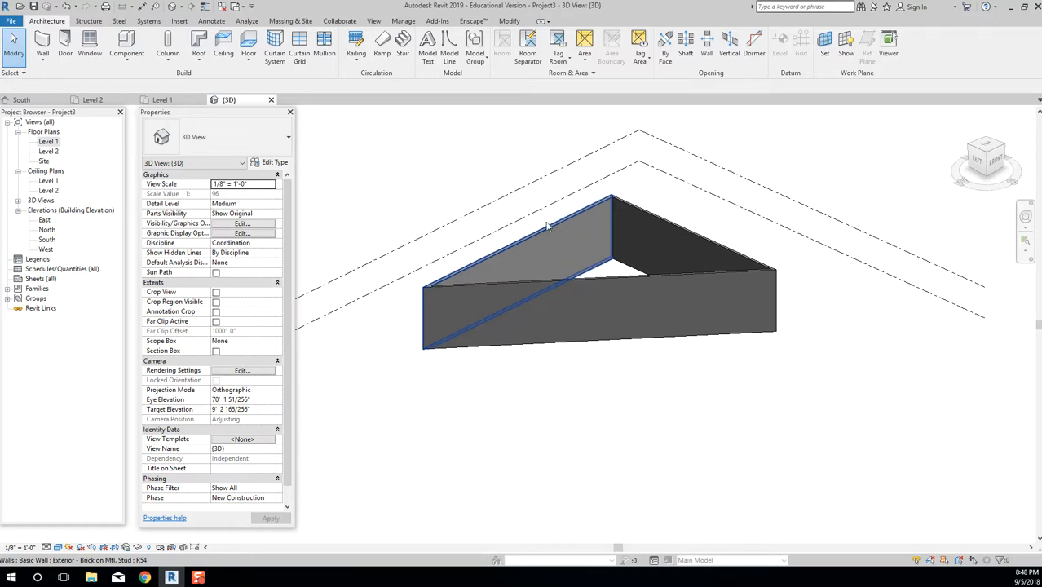
pyautogui.keyDown('shift'); pyautogui.moveTo(359, 278); pyautogui.dragTo(638, 289, button='middle'); pyautogui.keyUp('shift')
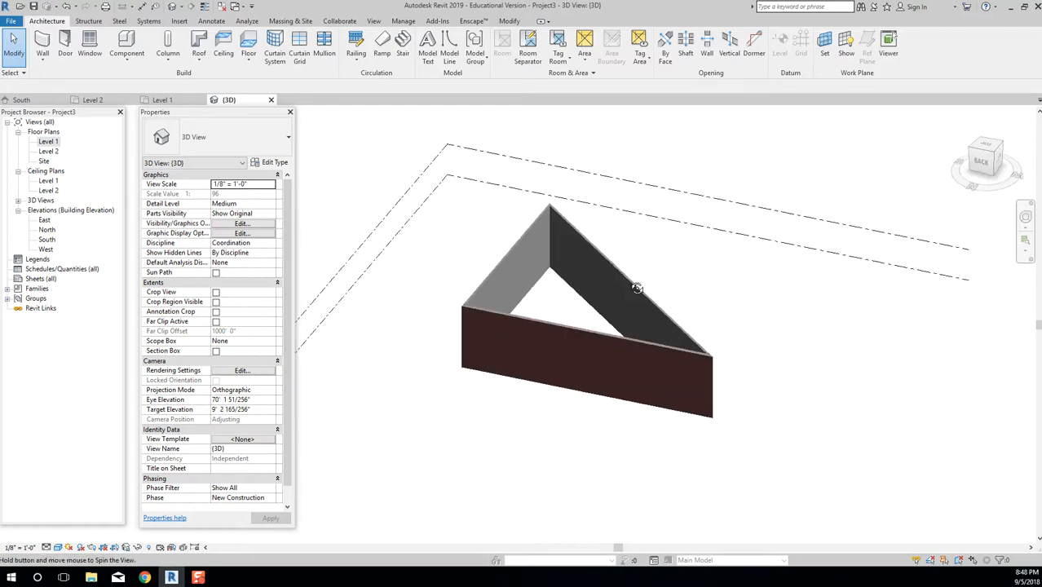
# Examine the brick wall in the shaded 3D view at different zoom levels to compare how its brick pattern displays.
pyautogui.scroll(3, 475, 319)
pyautogui.moveTo(484, 342)
pyautogui.keyDown('shift'); pyautogui.mouseDown(button='middle')
pyautogui.moveTo(496, 343)
pyautogui.moveTo(467, 228)
pyautogui.moveTo(493, 299)
pyautogui.moveTo(496, 368)
pyautogui.moveTo(481, 362)
pyautogui.mouseUp(button='middle'); pyautogui.keyUp('shift')
pyautogui.scroll(3, 469, 356)
pyautogui.scroll(3, 473, 367)
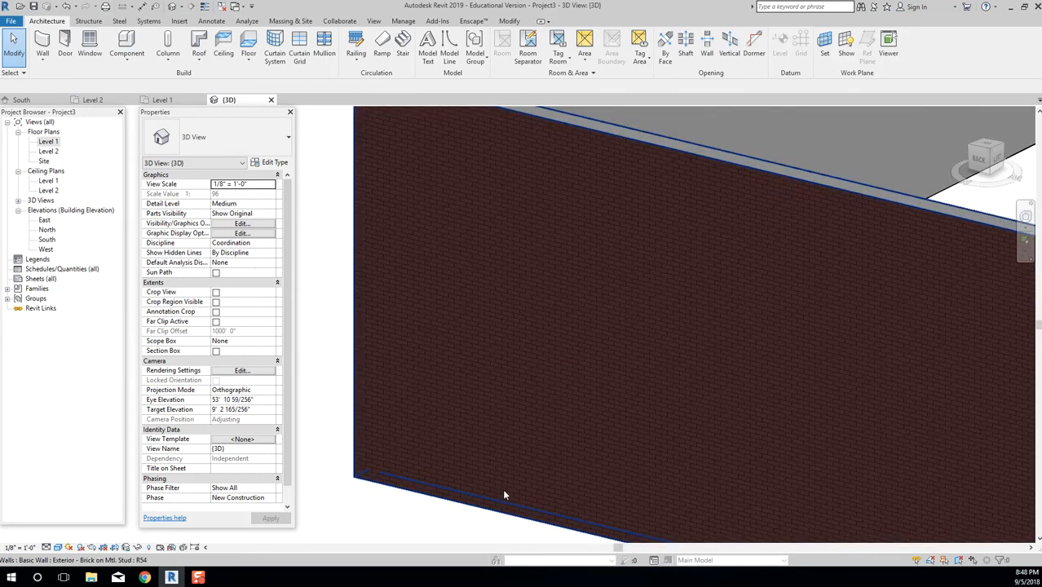
pyautogui.scroll(3, 502, 488)
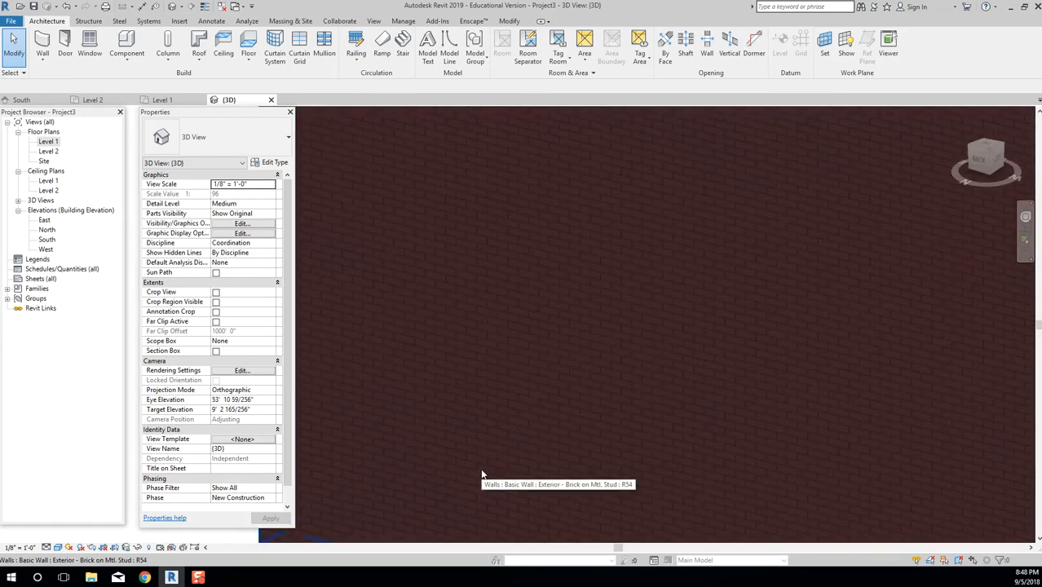
pyautogui.scroll(-2, 481, 473)
pyautogui.scroll(1, 480, 468)
pyautogui.scroll(-1, 480, 468)
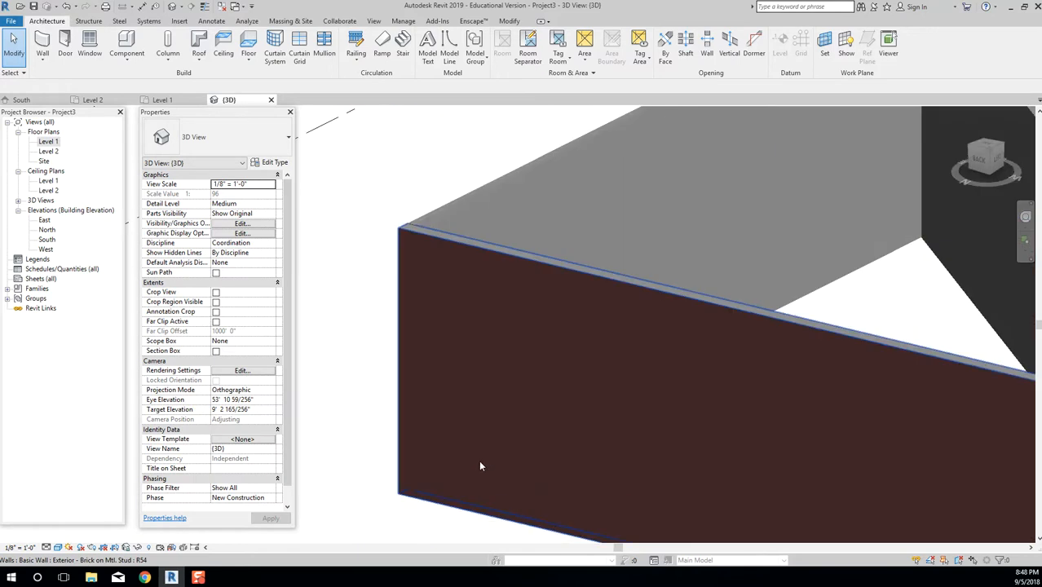
pyautogui.scroll(-3, 457, 441)
pyautogui.scroll(3, 449, 322)
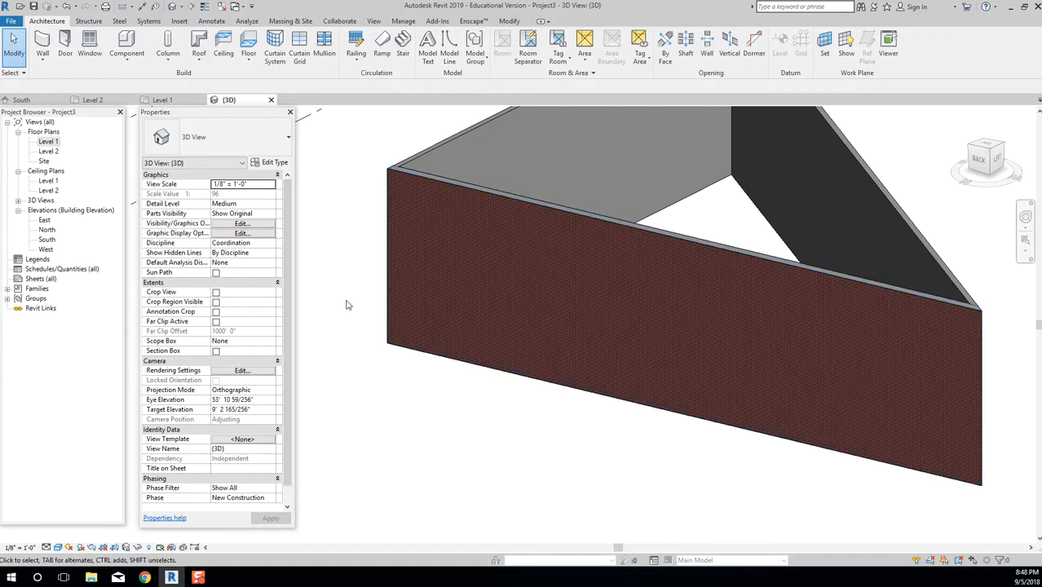
# Close the 3D view, try the Shaded visual style in the Level 1 floor plan, and set that plan to Hidden Line.
pyautogui.click(271, 99)
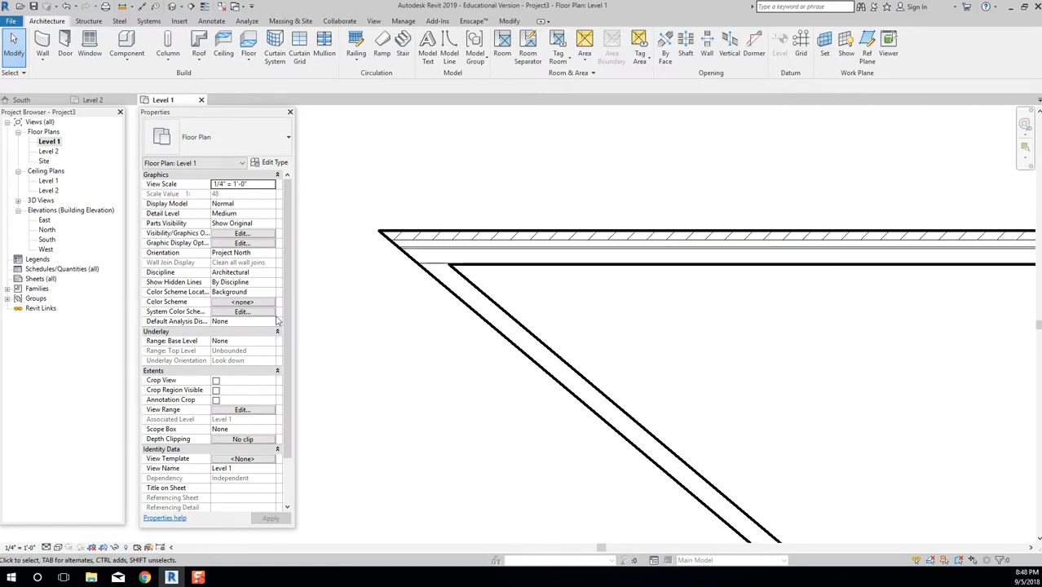
pyautogui.click(58, 547)
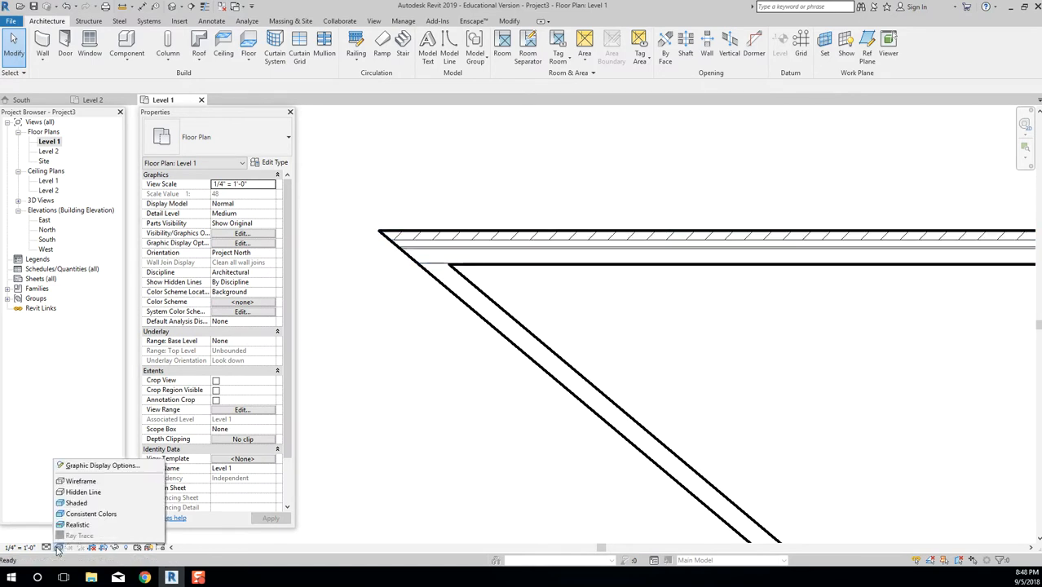
pyautogui.click(75, 503)
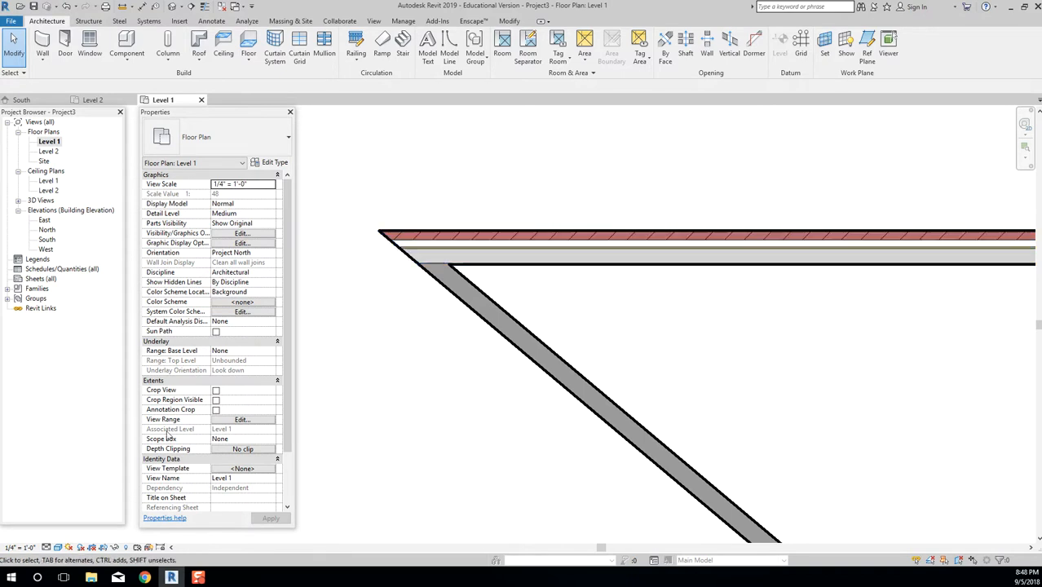
pyautogui.click(58, 547)
pyautogui.click(78, 492)
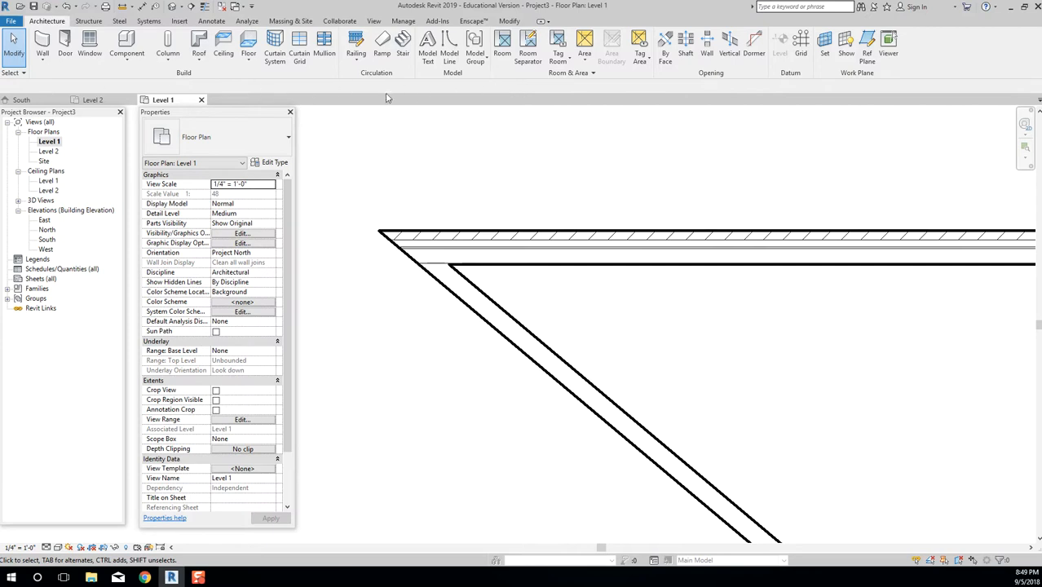
# Draw a straight Generic - 8" wall about 10'-1" long above the brick wall on Level 1 and inspect its properties.
pyautogui.click(495, 245)
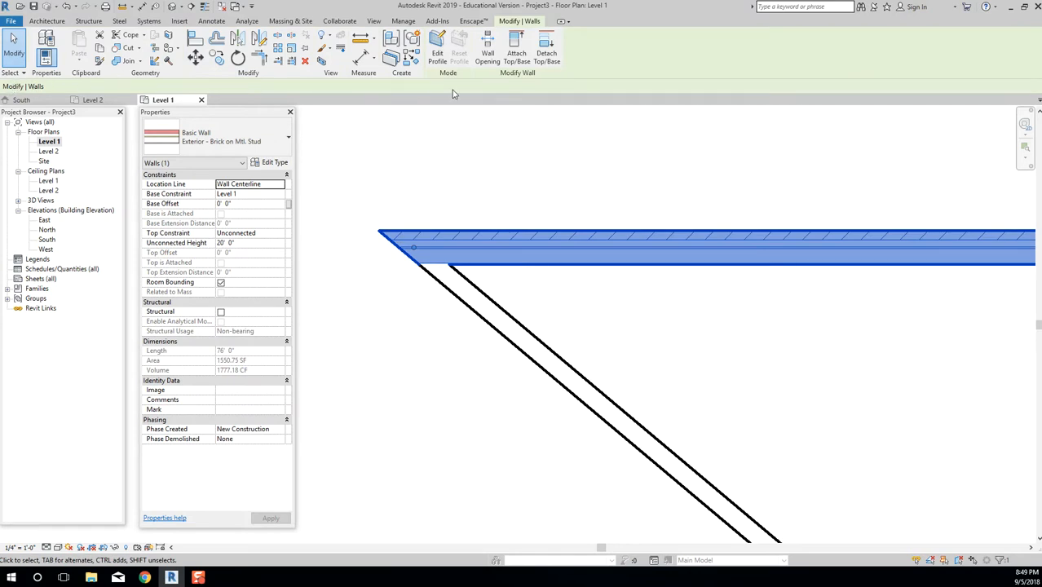
pyautogui.press('Escape')
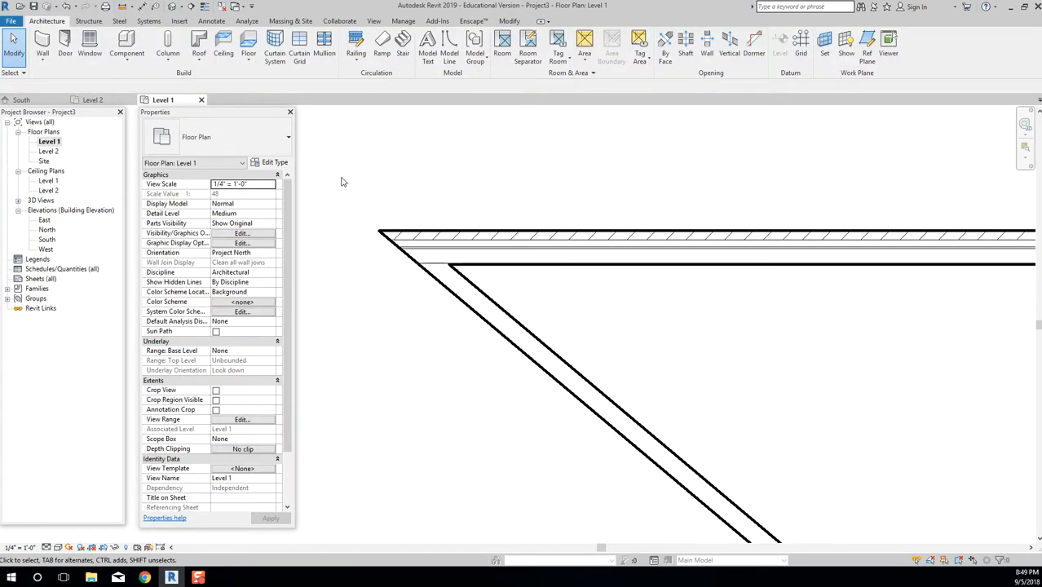
pyautogui.click(42, 45)
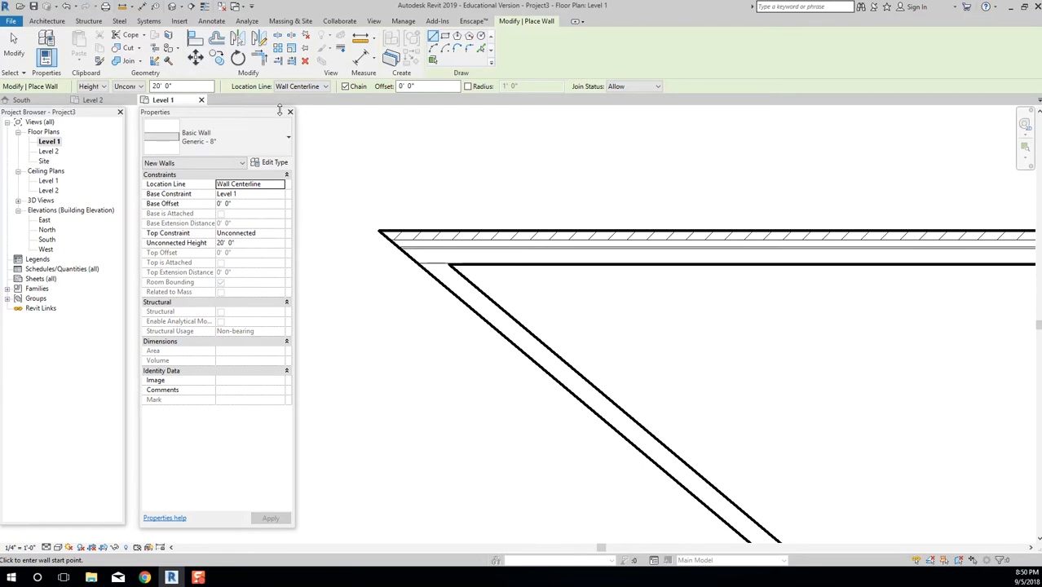
pyautogui.click(363, 163)
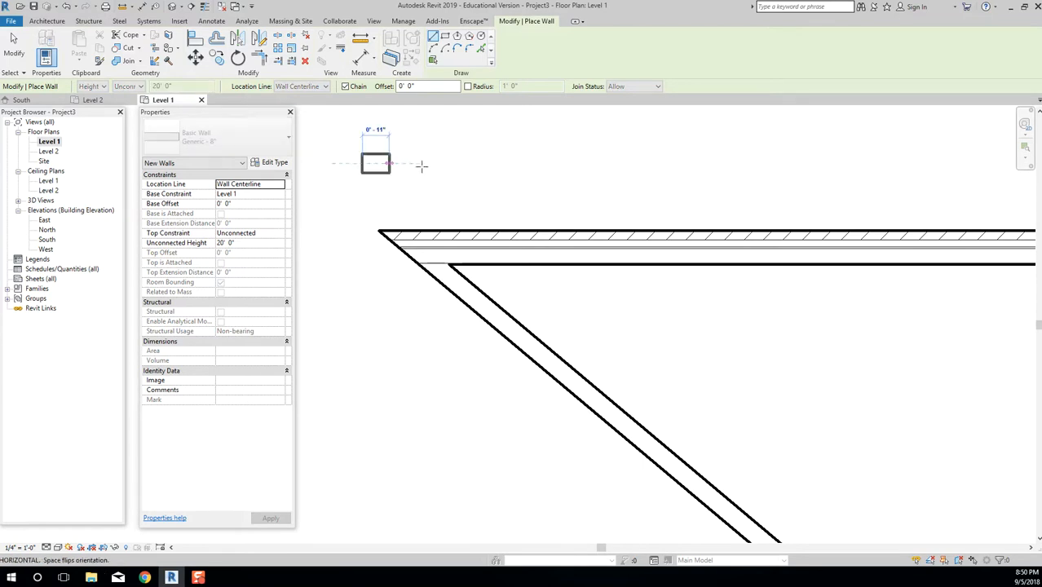
pyautogui.click(657, 157)
pyautogui.press('Escape')
pyautogui.press('Escape')
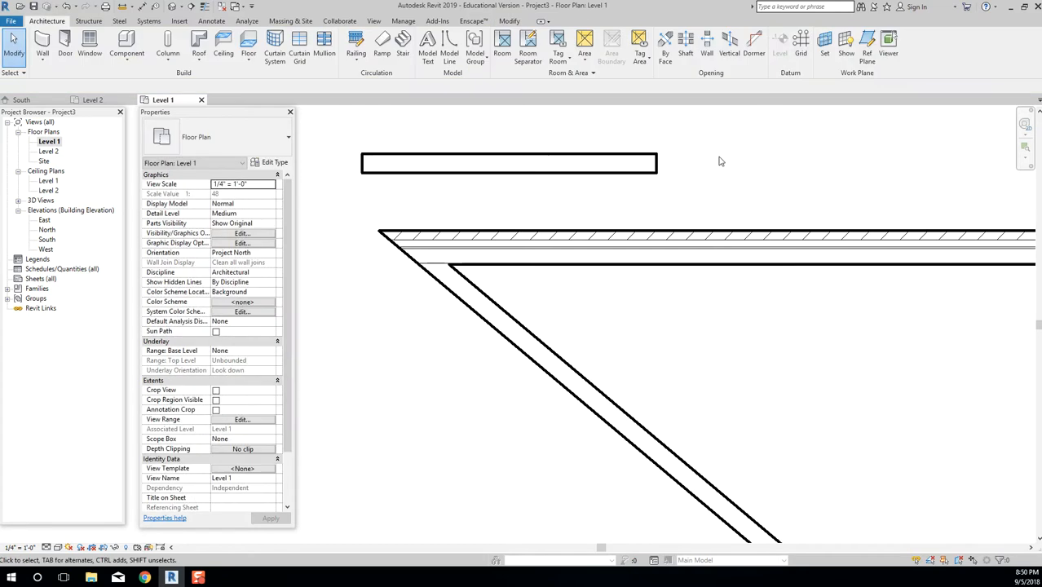
pyautogui.click(624, 163)
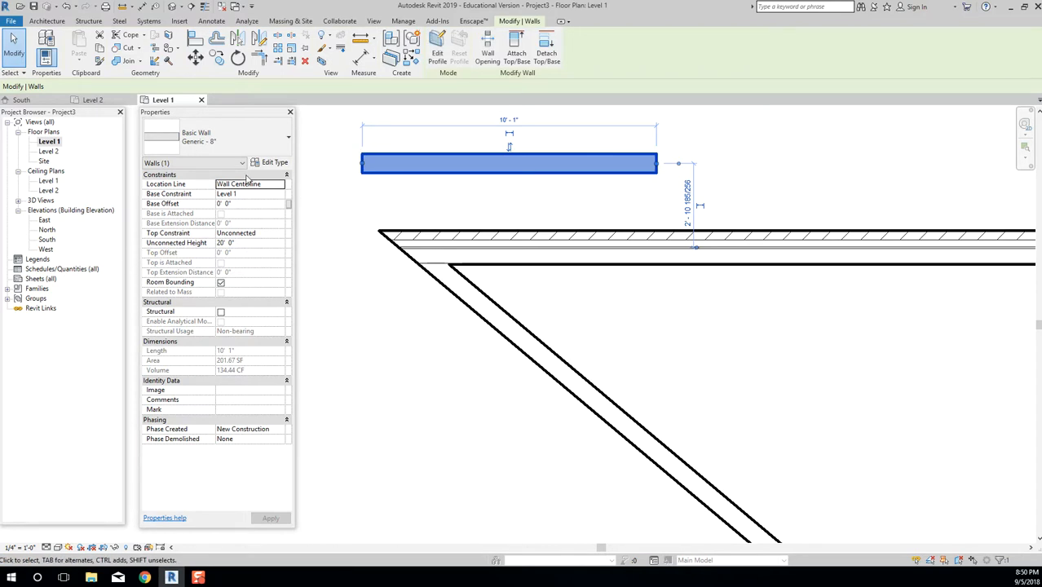
pyautogui.press('Escape')
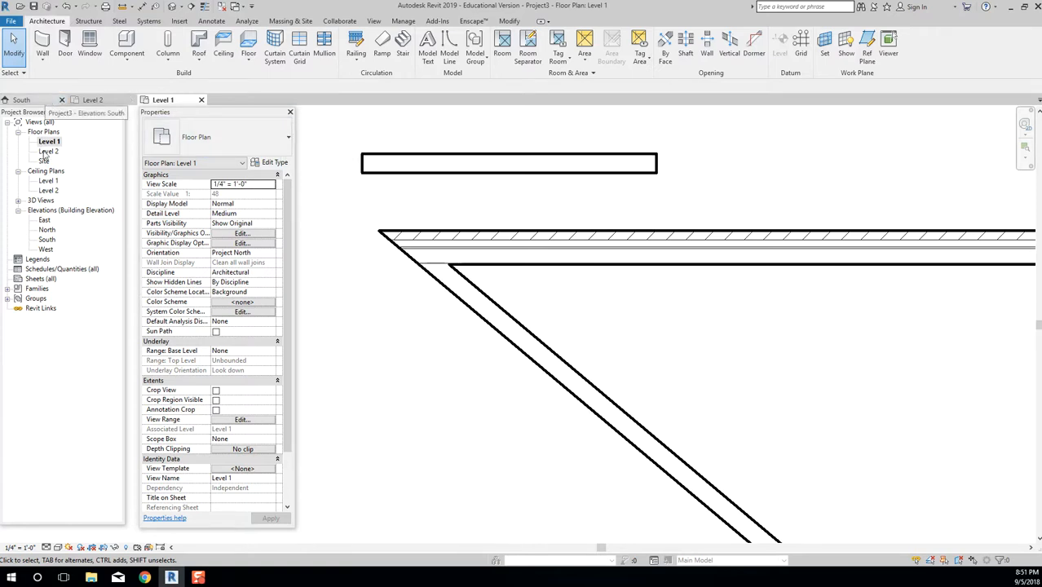
# Open the Level 1 and Level 2 ceiling plans and the East elevation.
pyautogui.doubleClick(46, 181)
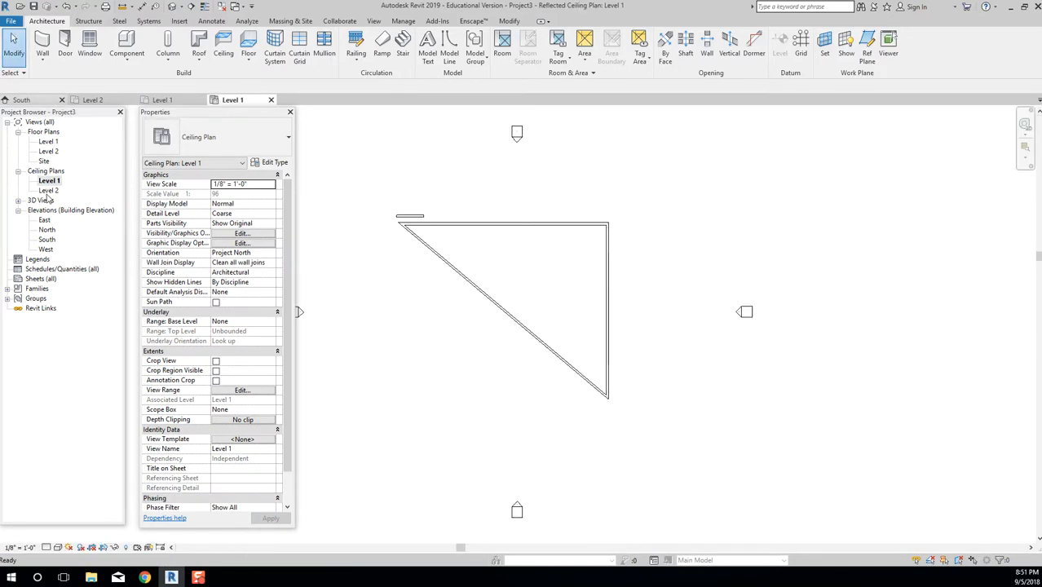
pyautogui.doubleClick(47, 191)
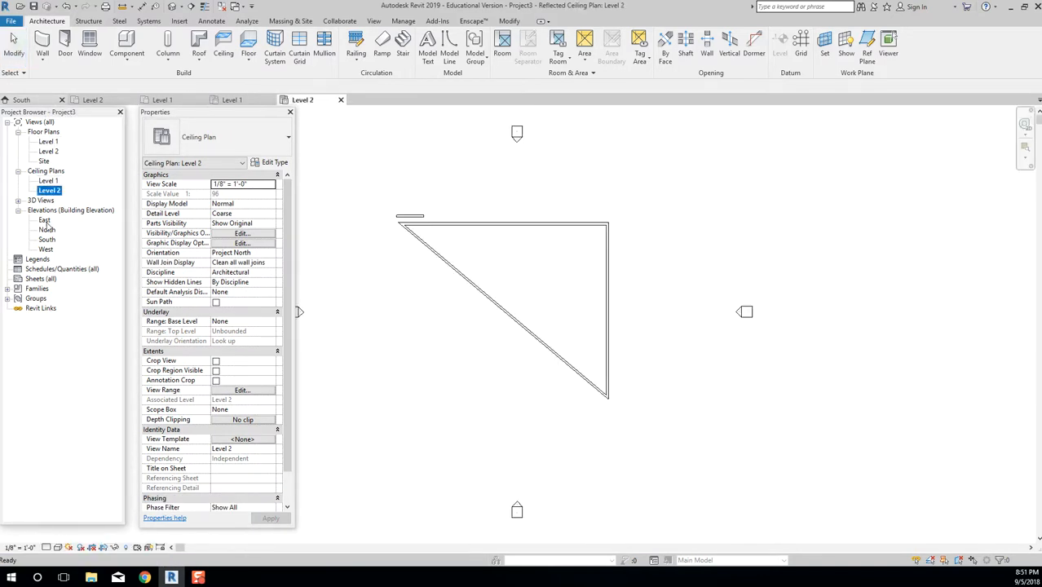
pyautogui.doubleClick(44, 220)
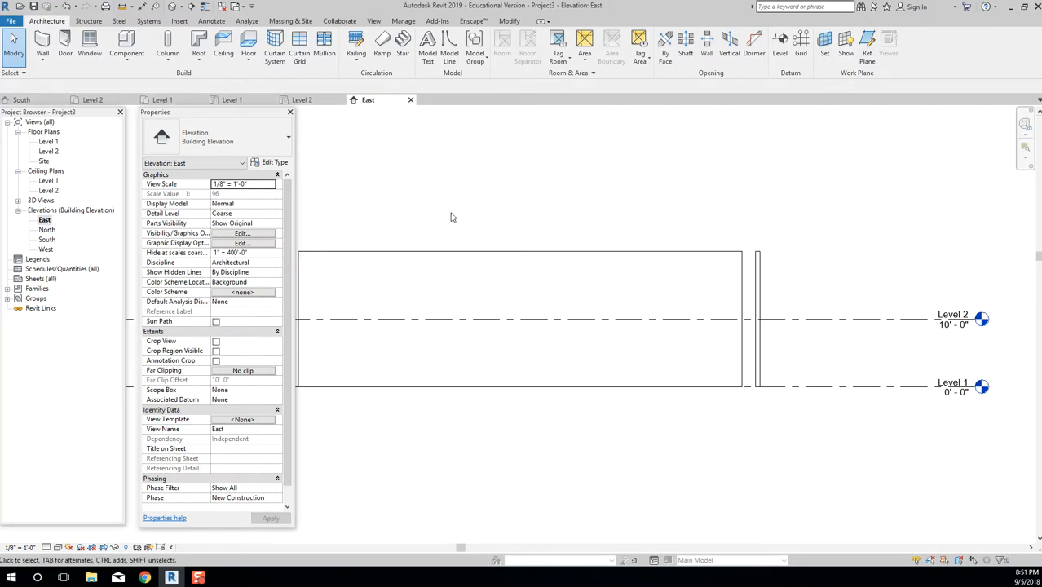
# Close every open view except the South elevation, then try closing that last view and cancel the save prompt.
pyautogui.click(411, 100)
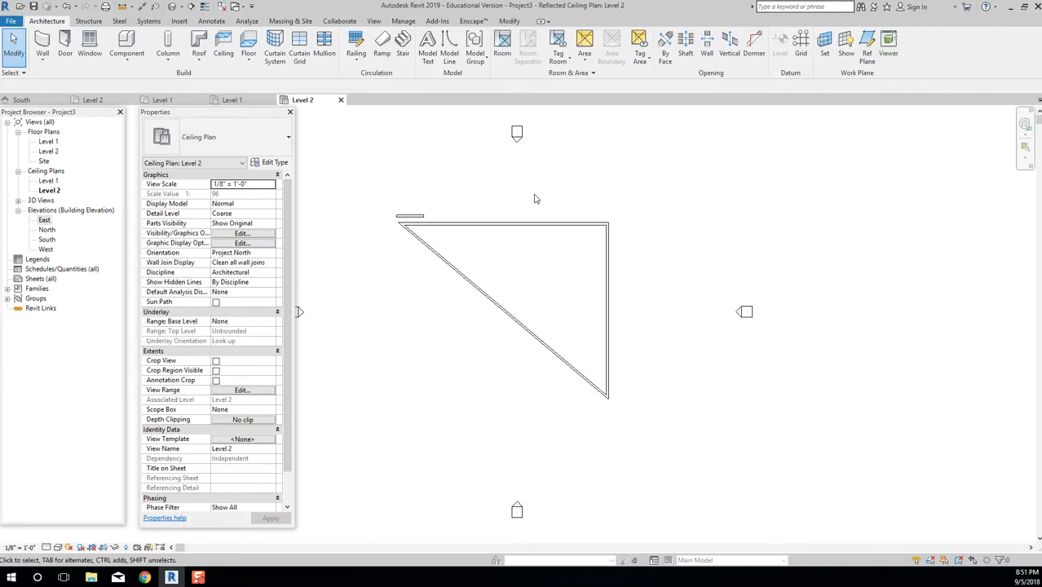
pyautogui.click(341, 100)
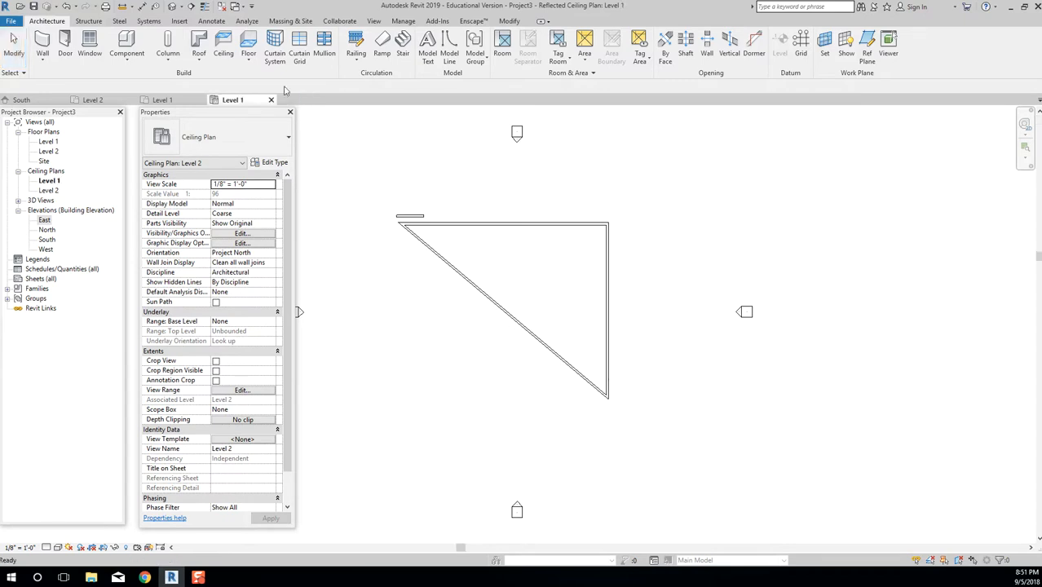
pyautogui.click(271, 100)
pyautogui.click(201, 100)
pyautogui.click(130, 100)
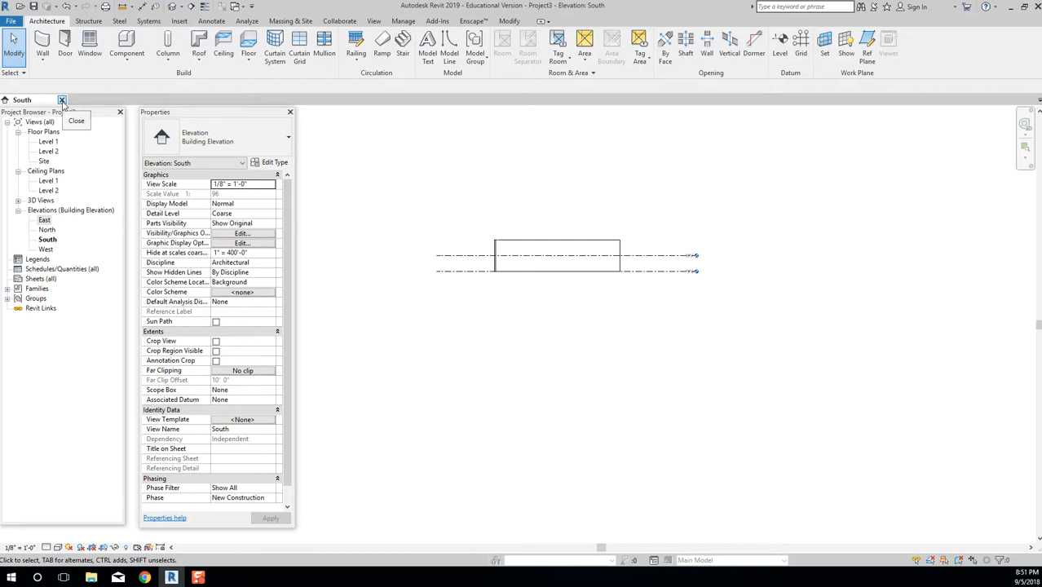
pyautogui.click(62, 101)
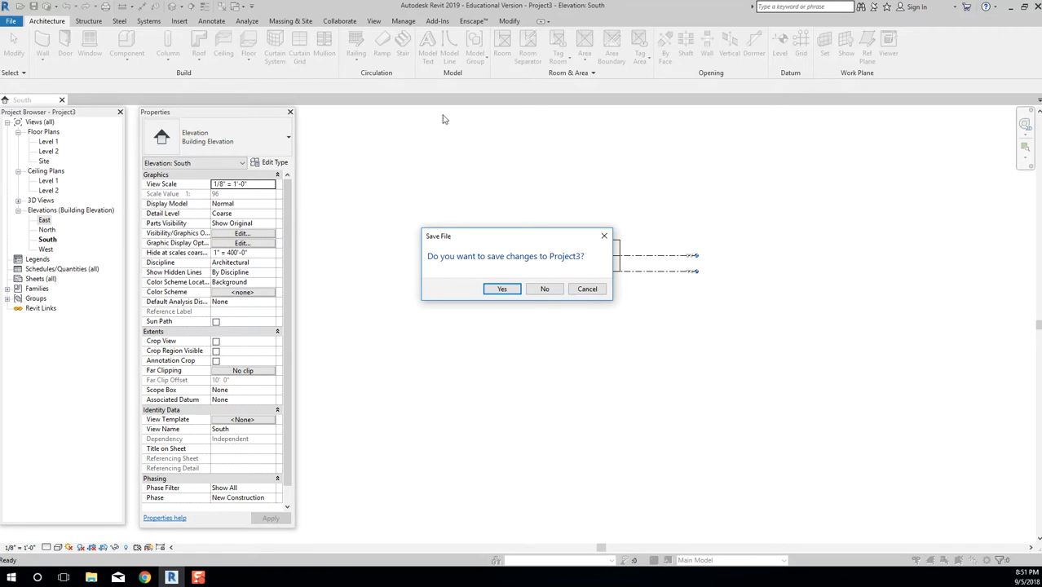
pyautogui.click(599, 290)
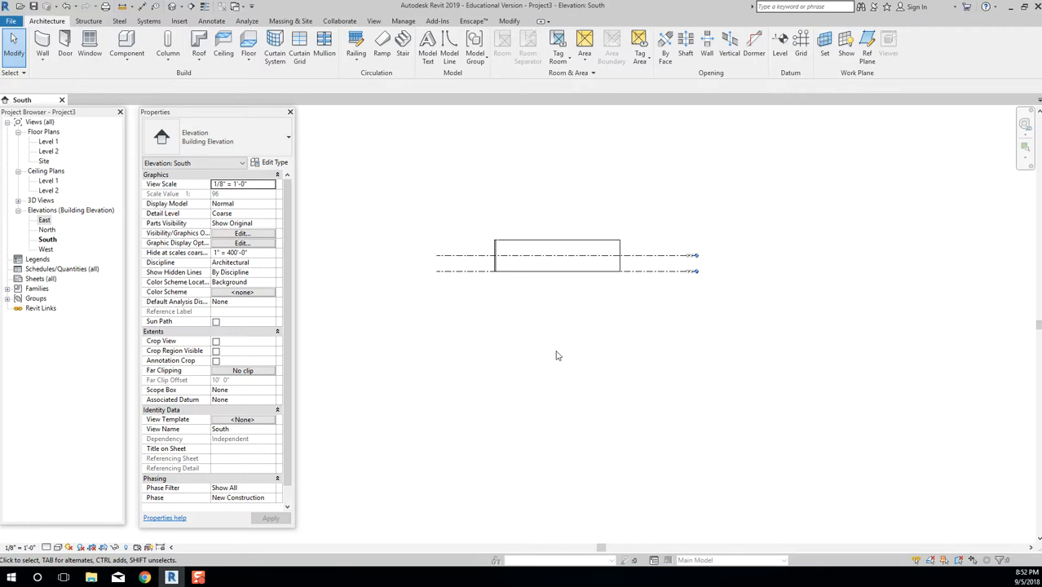
pyautogui.scroll(3, 497, 375)
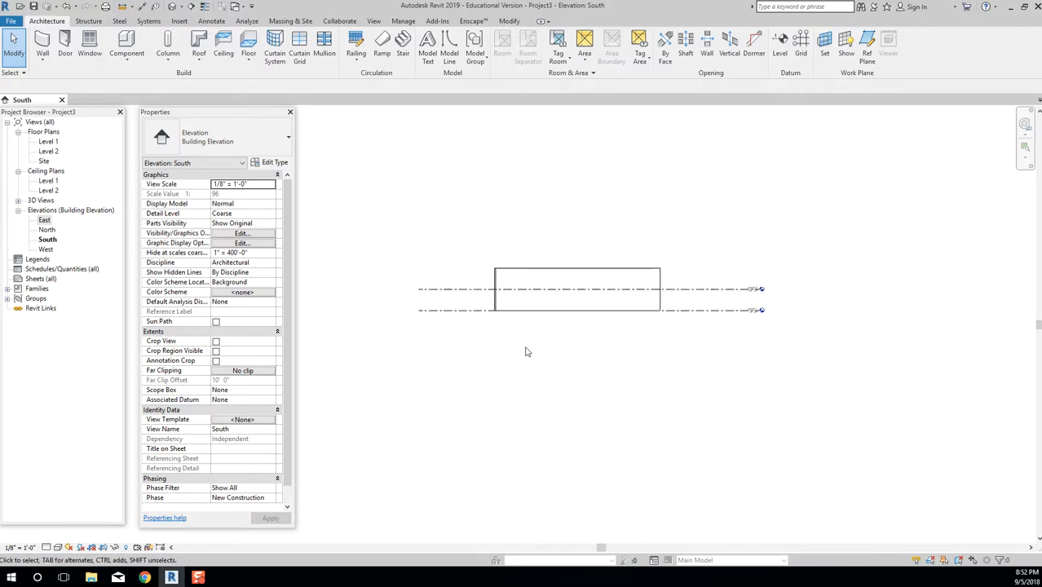
pyautogui.scroll(1, 526, 352)
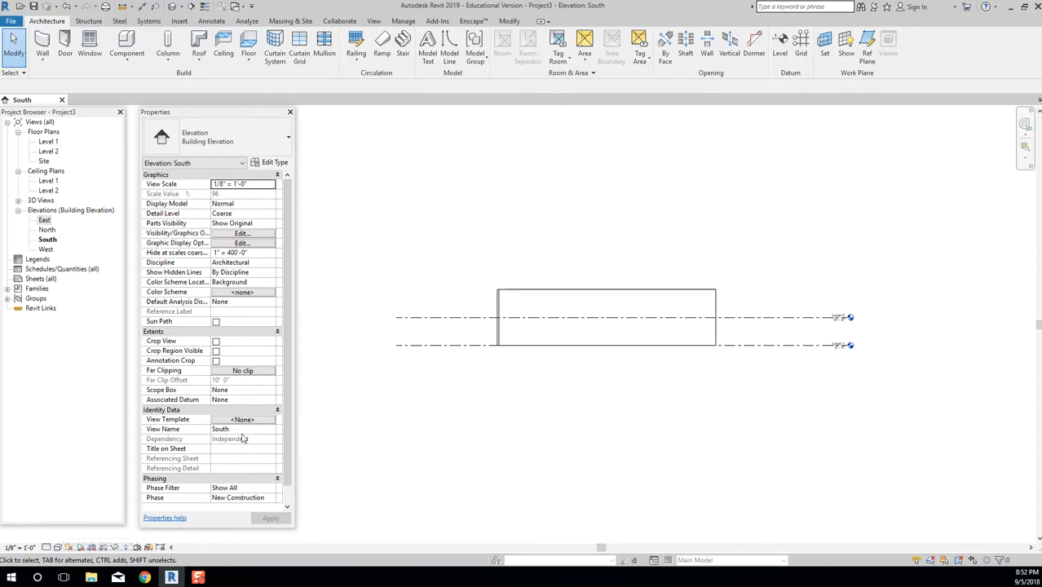
pyautogui.scroll(3, 640, 281)
pyautogui.moveTo(623, 299); pyautogui.dragTo(724, 202, button='middle')
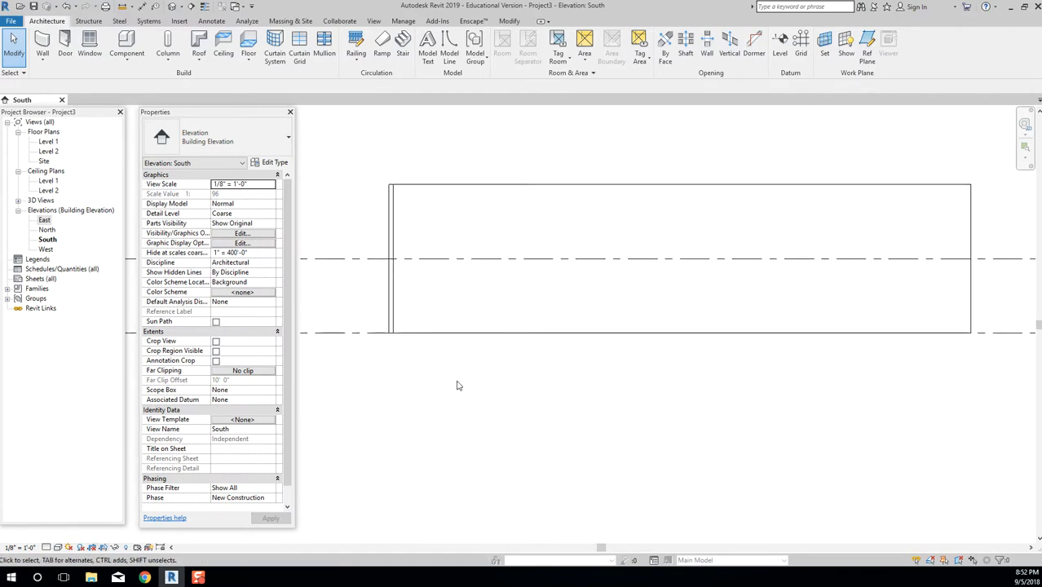
pyautogui.scroll(-5, 532, 330)
pyautogui.scroll(-1, 531, 329)
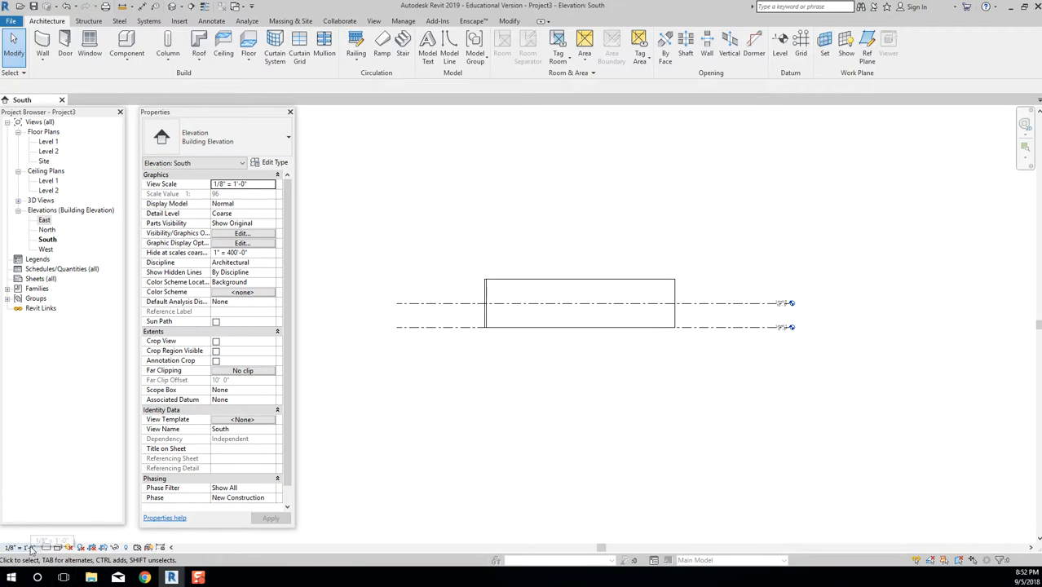
# Toggle cropping on and off in the South elevation and make its crop region visible.
pyautogui.click(90, 547)
pyautogui.scroll(-3, 509, 484)
pyautogui.click(92, 547)
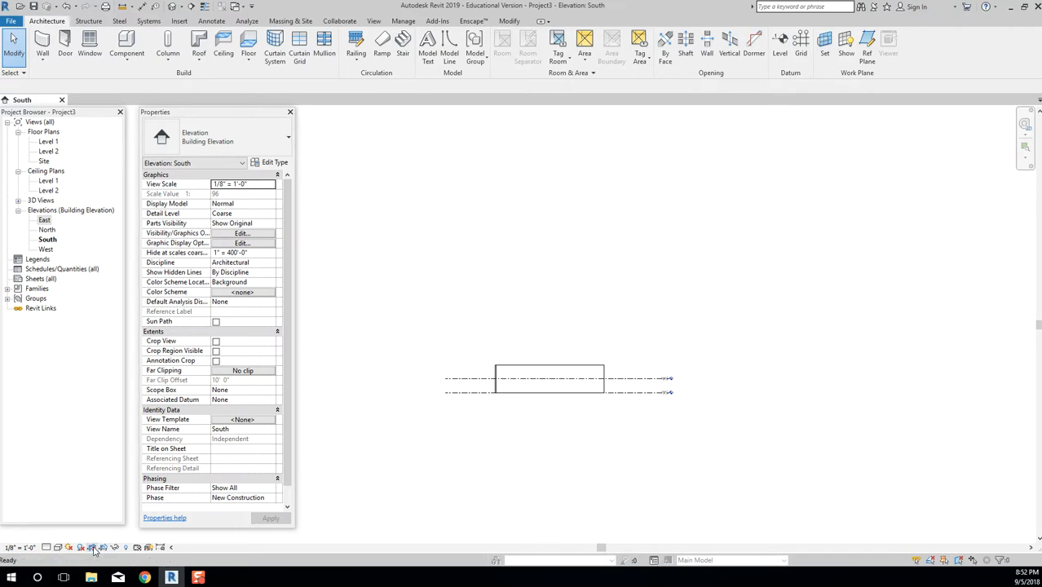
pyautogui.click(103, 547)
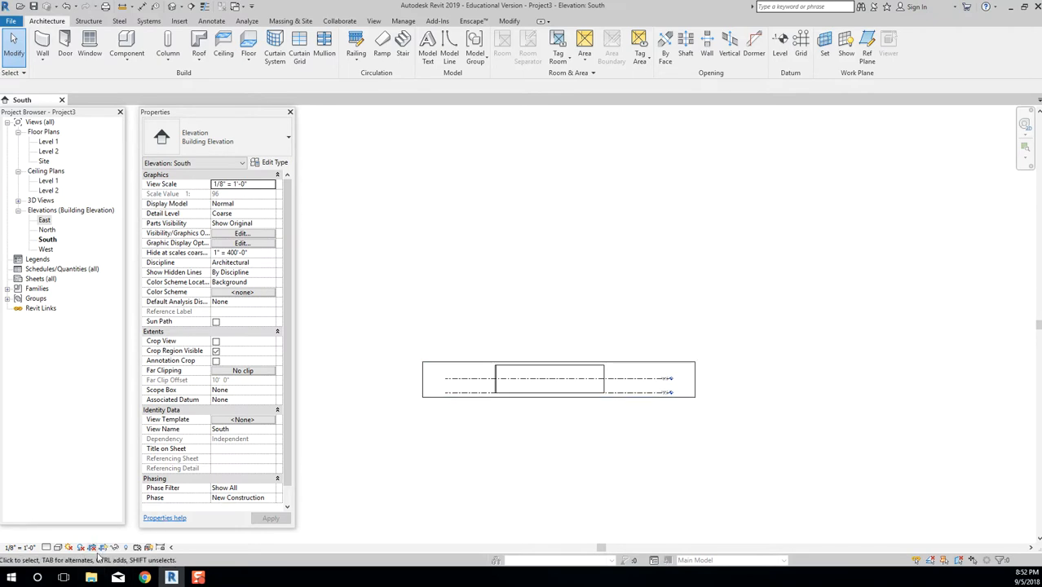
# Move the left edge of the South elevation's crop region inward past the building's left side.
pyautogui.click(432, 362)
pyautogui.scroll(3, 421, 446)
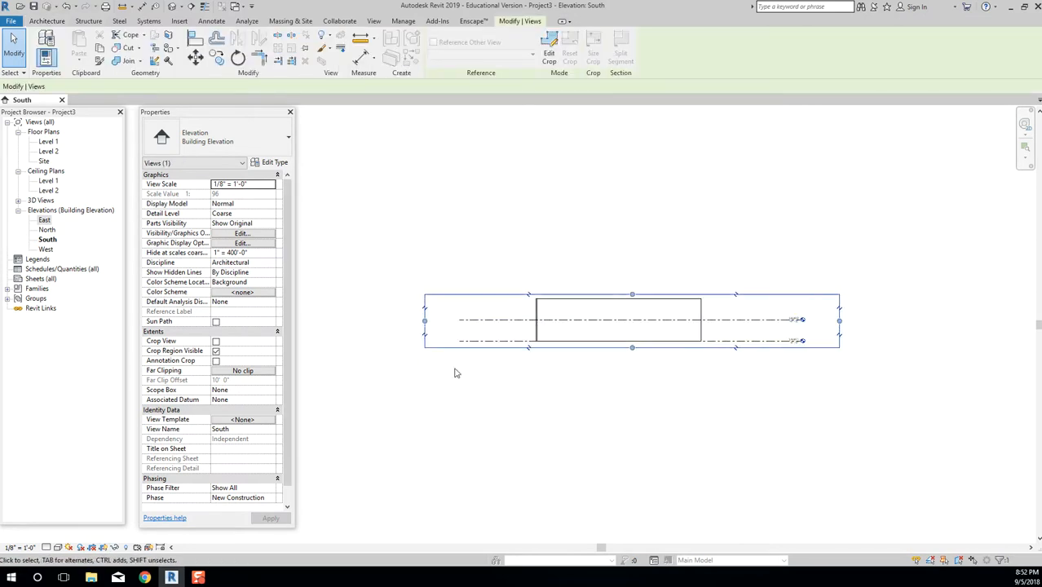
pyautogui.moveTo(457, 367); pyautogui.dragTo(441, 396, button='middle')
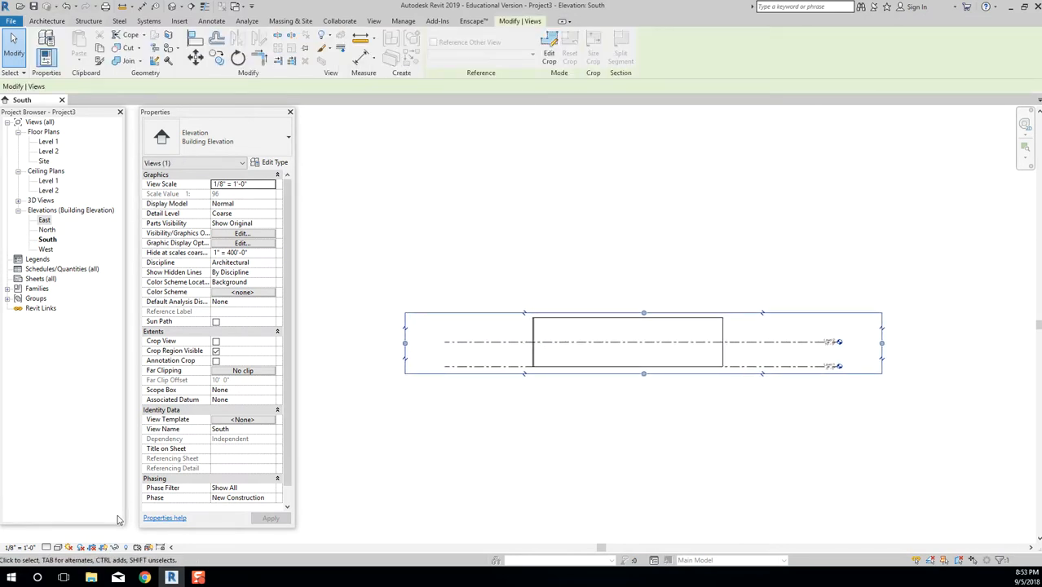
pyautogui.moveTo(405, 343); pyautogui.dragTo(554, 342)
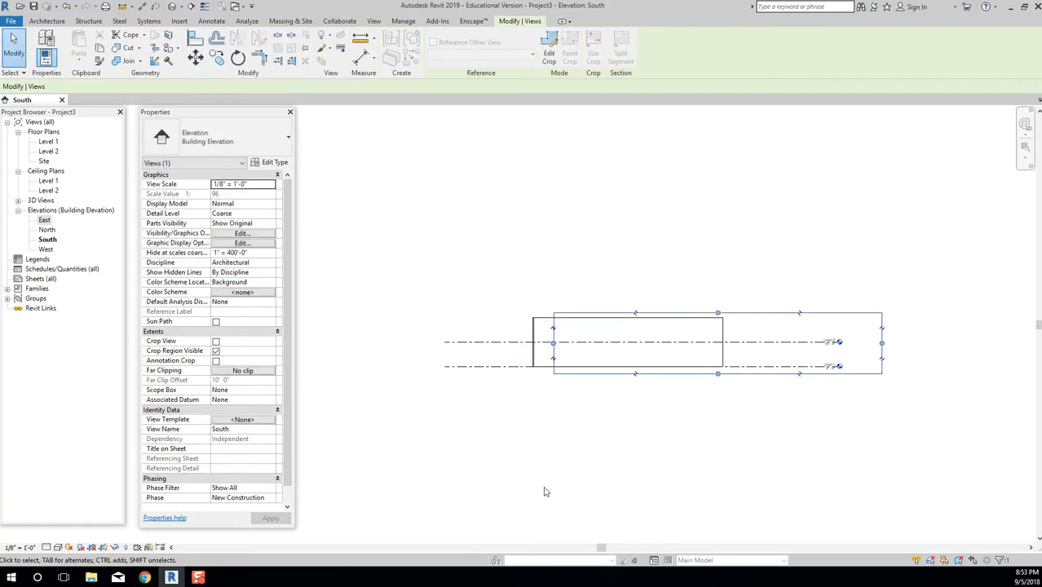
pyautogui.click(566, 444)
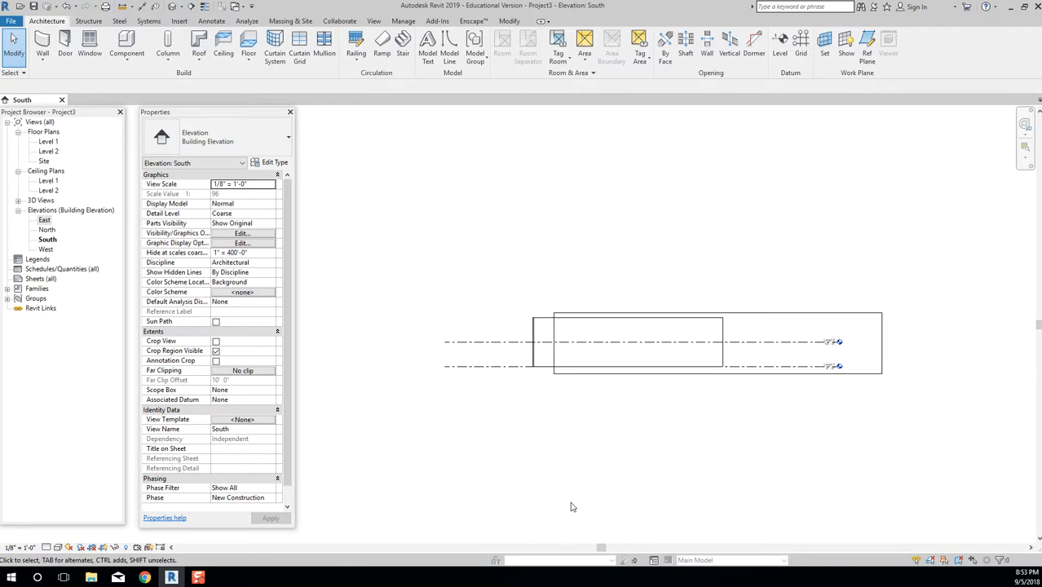
# Fit the crop region's left and right edges closely around the building, just beyond its two sides.
pyautogui.scroll(-2, 530, 432)
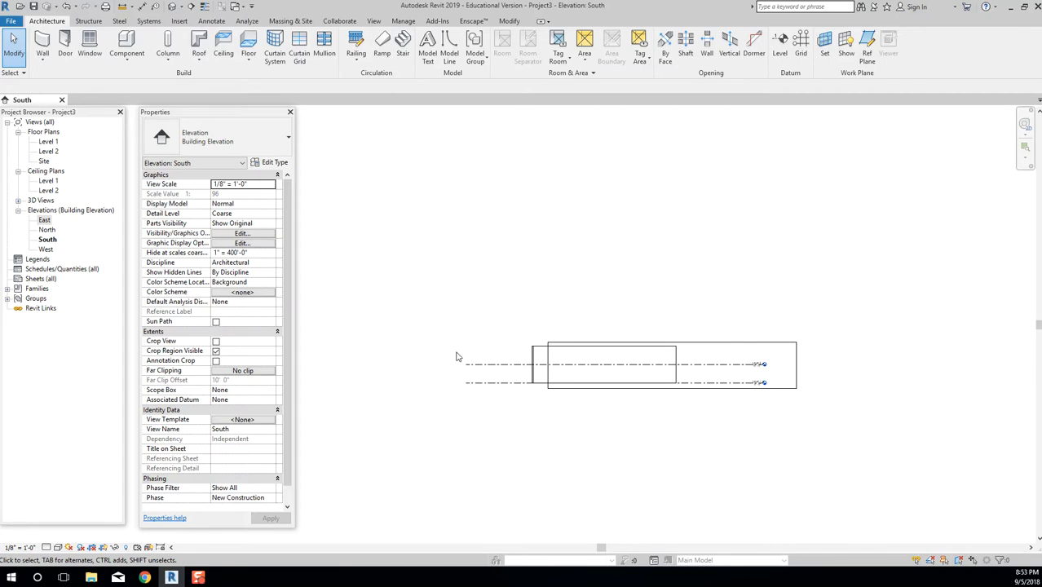
pyautogui.click(548, 359)
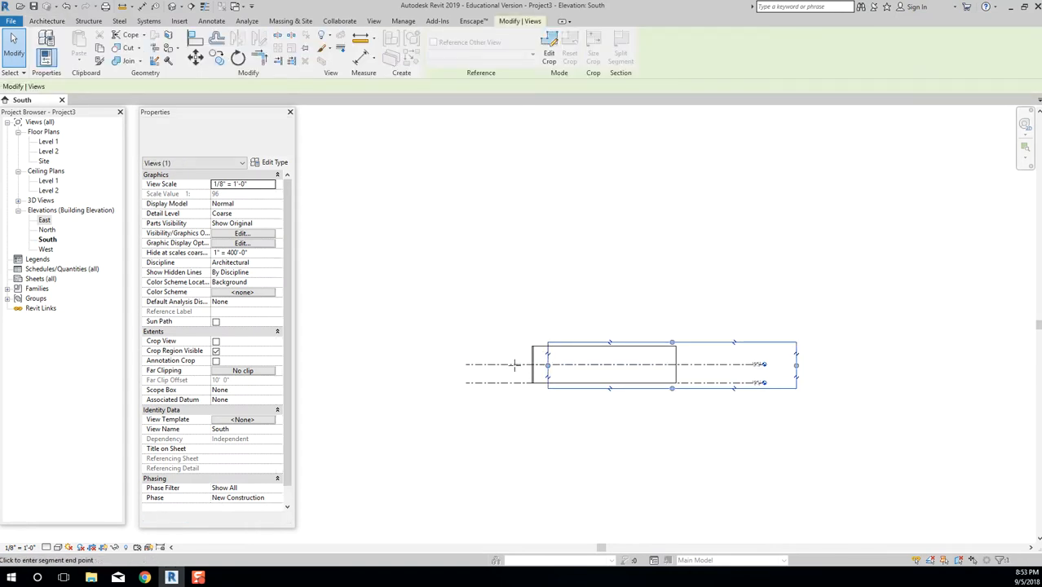
pyautogui.moveTo(797, 367); pyautogui.dragTo(699, 368)
pyautogui.click(804, 374)
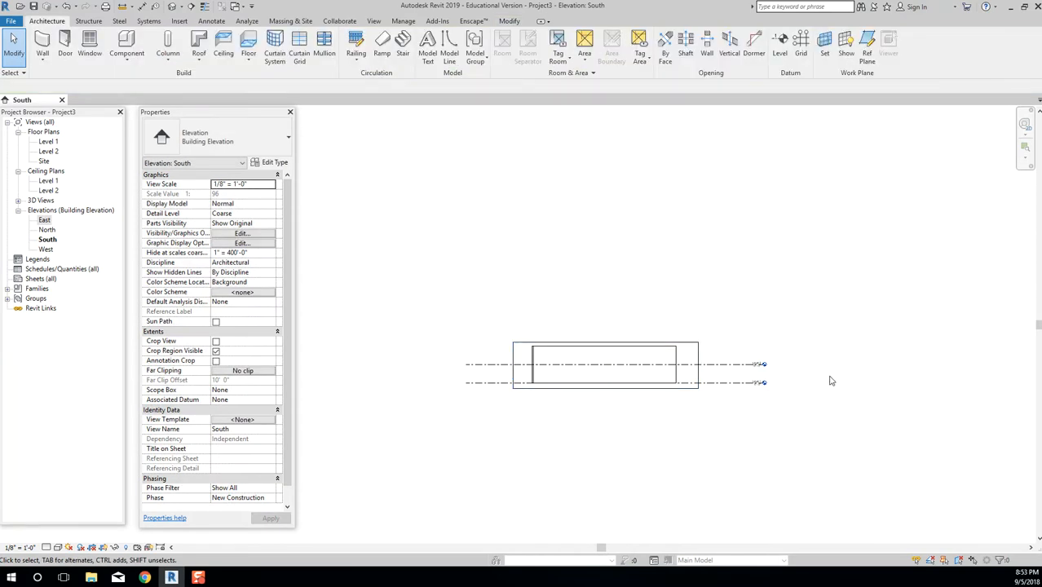
# Extend the crop region upward and downward to leave more space above and below the building.
pyautogui.scroll(2, 620, 393)
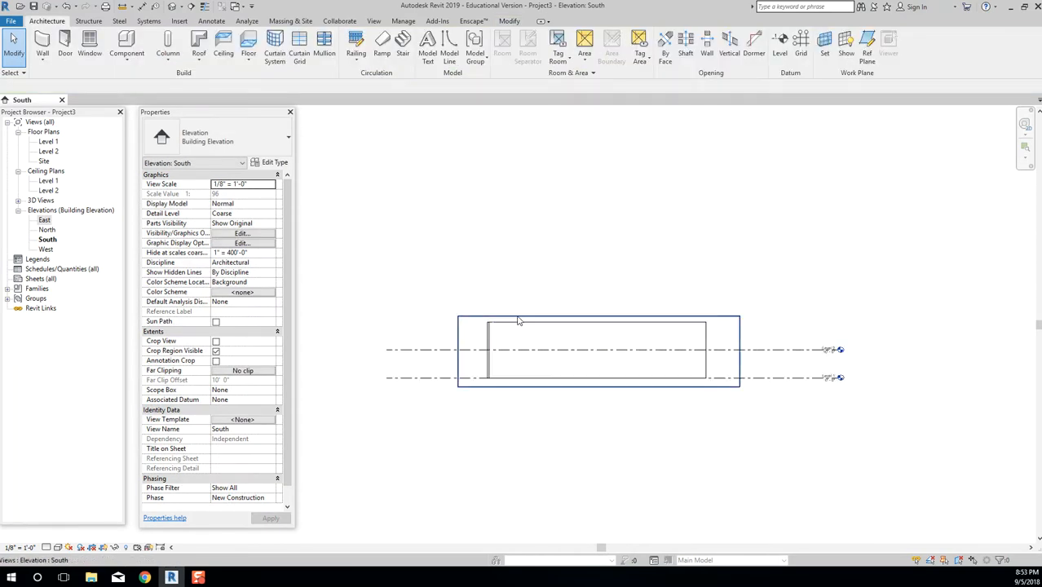
pyautogui.click(517, 317)
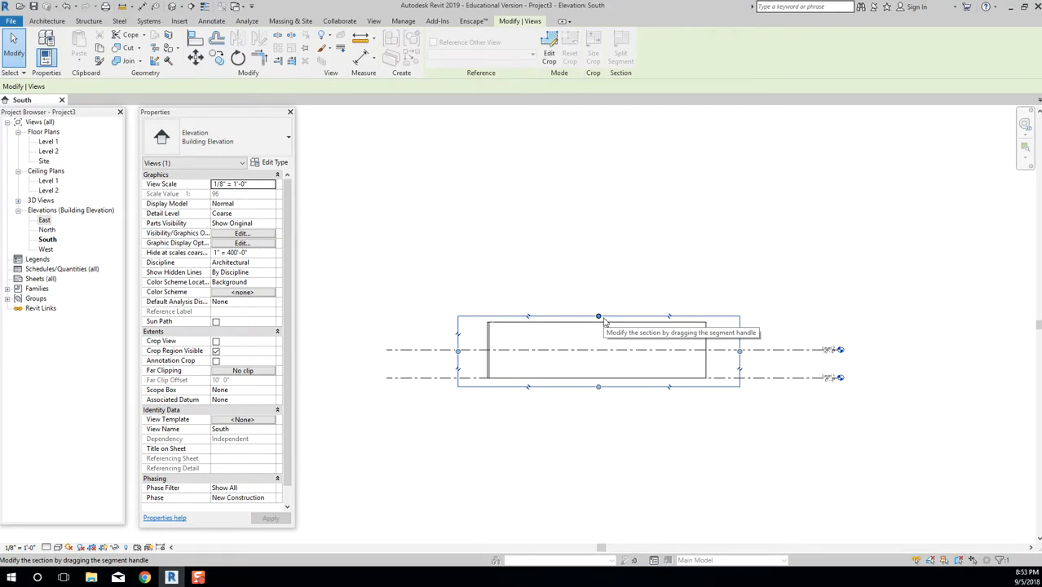
pyautogui.moveTo(601, 321); pyautogui.dragTo(601, 285)
pyautogui.moveTo(600, 392); pyautogui.dragTo(600, 434)
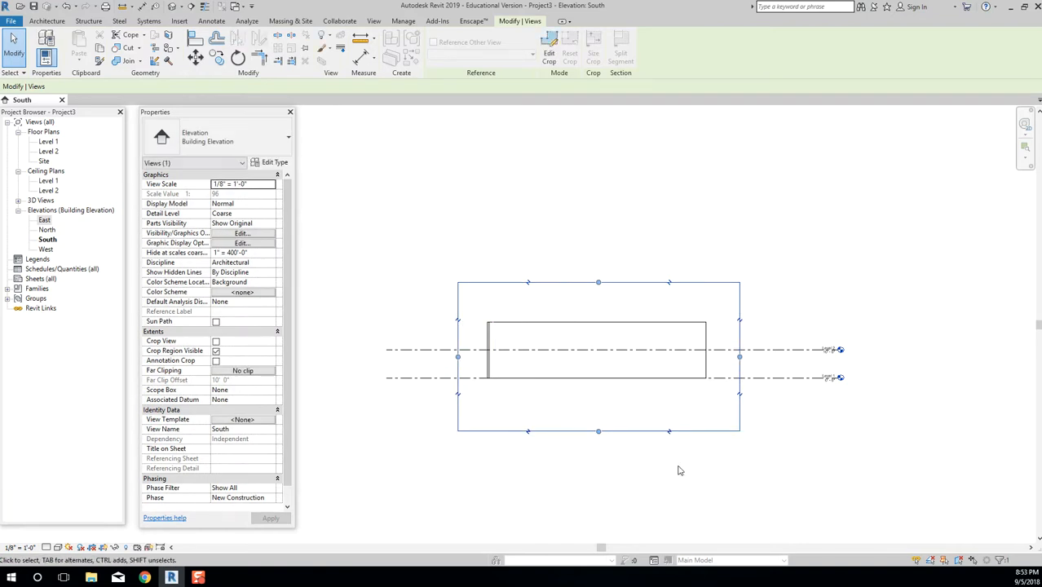
# Hide and reshow the crop region, and turn on Crop View for the South elevation.
pyautogui.click(105, 548)
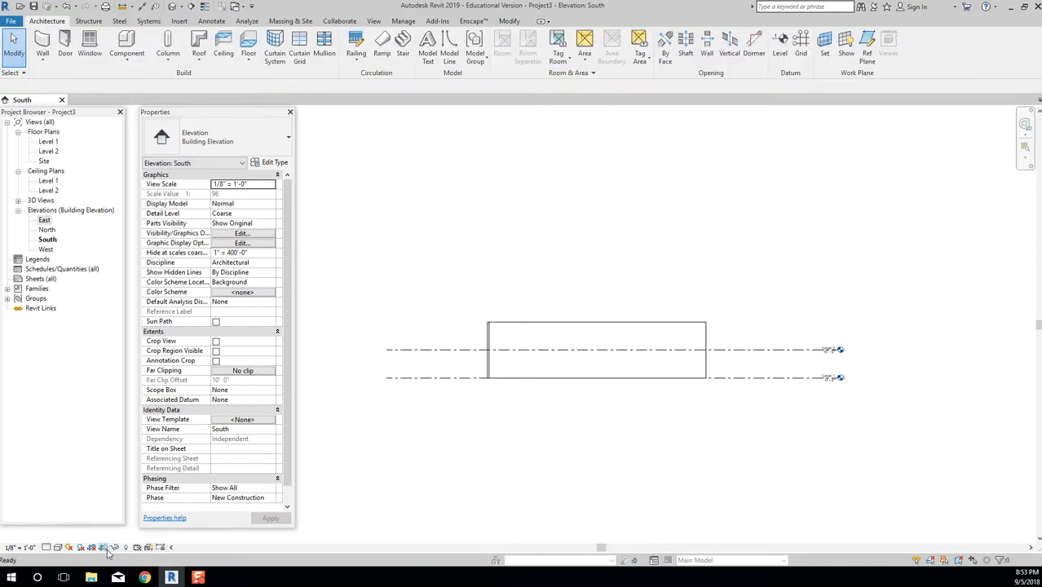
pyautogui.click(105, 548)
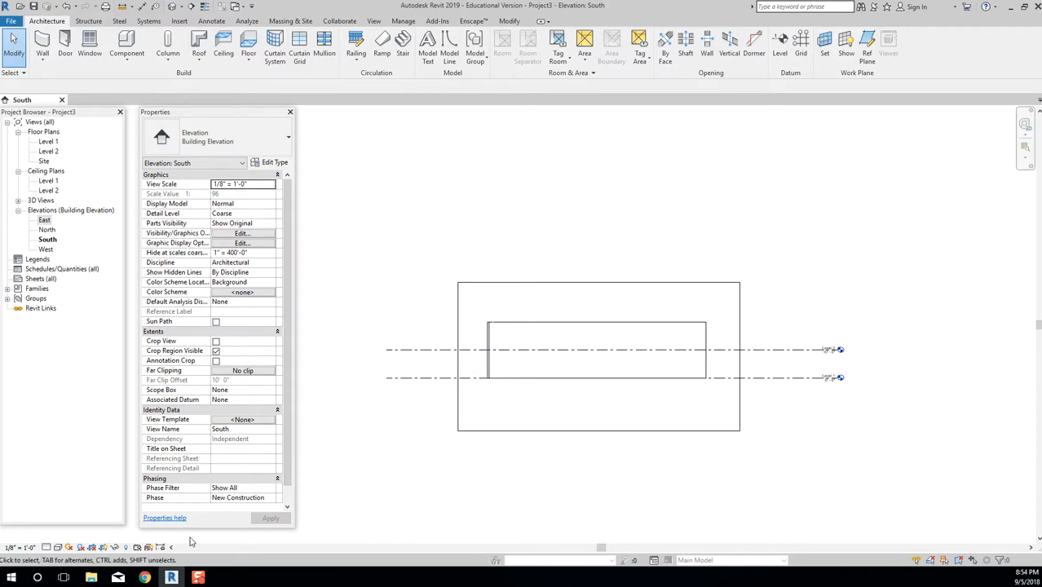
pyautogui.click(93, 548)
pyautogui.click(93, 549)
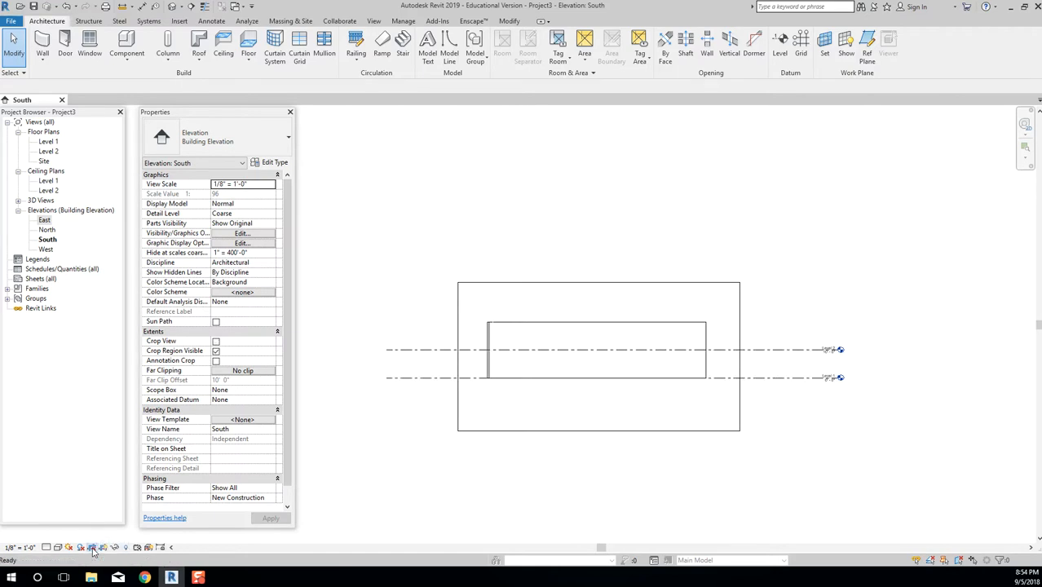
pyautogui.click(93, 549)
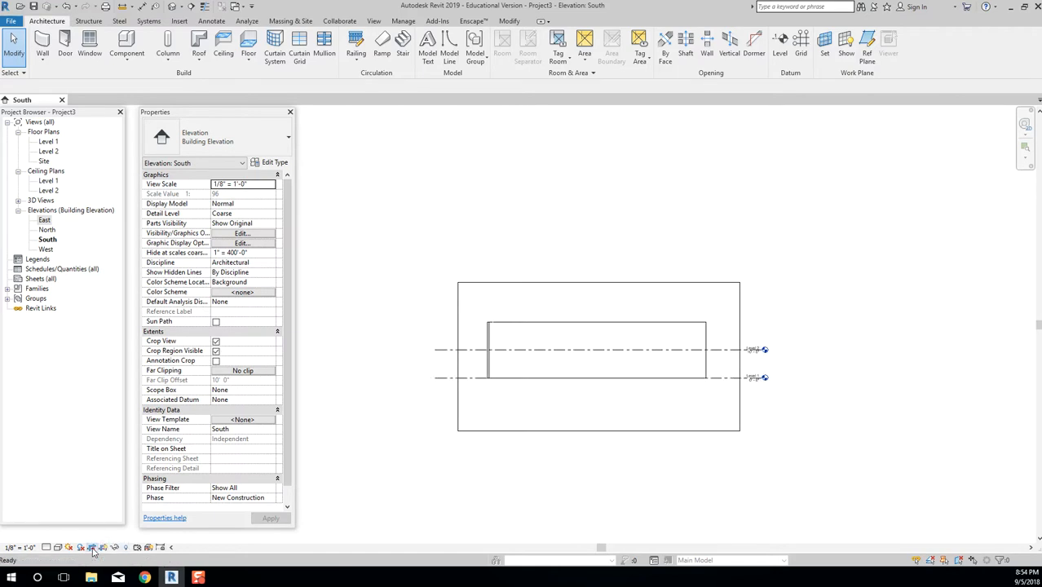
# Move the crop region's left edge inward across most of the building, and toggle Crop View, leaving it off.
pyautogui.click(619, 432)
pyautogui.moveTo(458, 356); pyautogui.dragTo(657, 357)
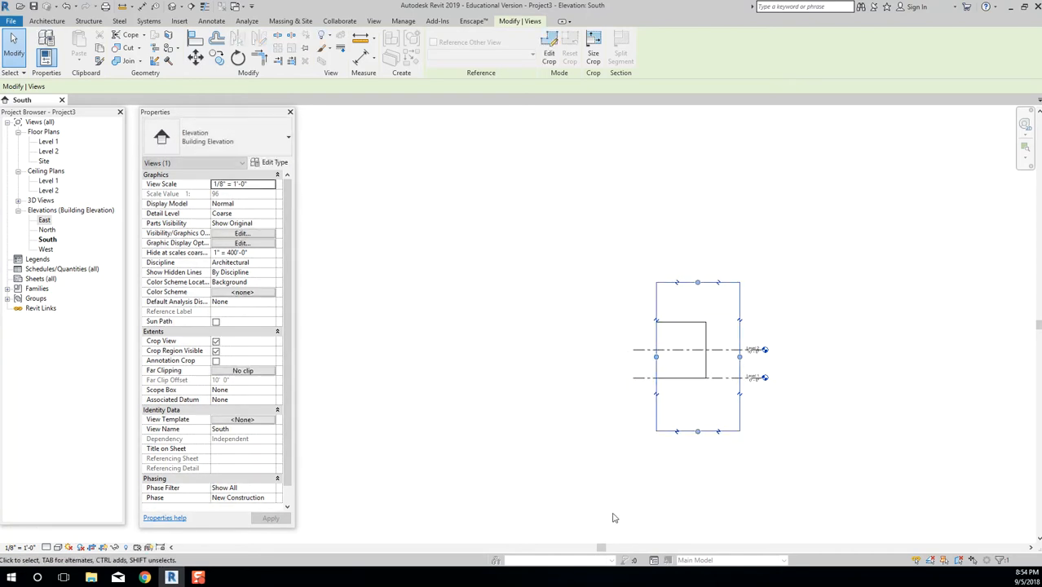
pyautogui.click(92, 548)
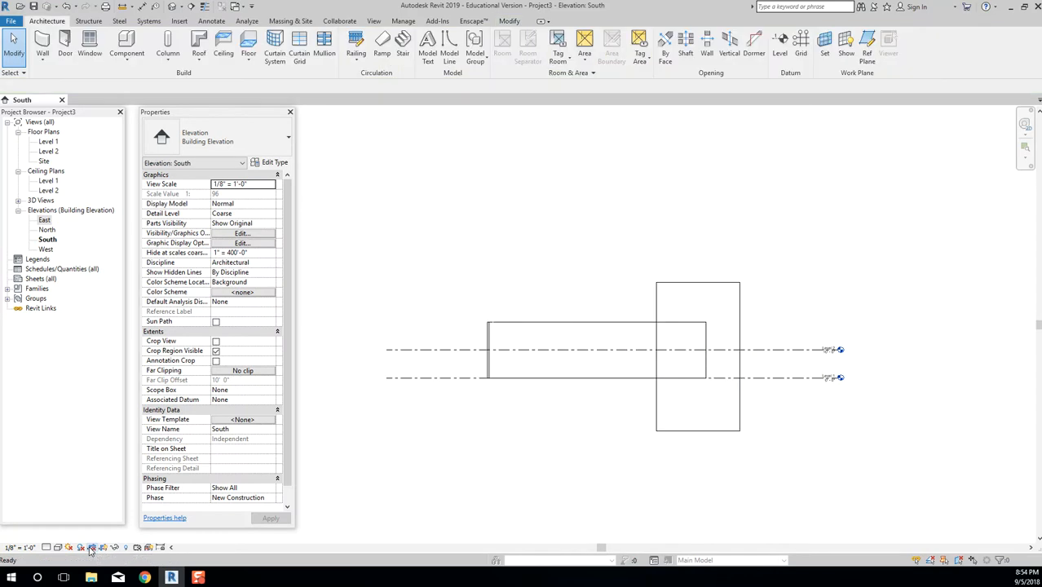
pyautogui.click(91, 548)
pyautogui.click(91, 548)
# Toggle the crop region's visibility off and on, leaving it shown.
pyautogui.click(104, 550)
pyautogui.click(104, 550)
pyautogui.click(104, 551)
pyautogui.click(104, 551)
# Move the crop region's left edge back outward beyond the building's left side.
pyautogui.click(659, 304)
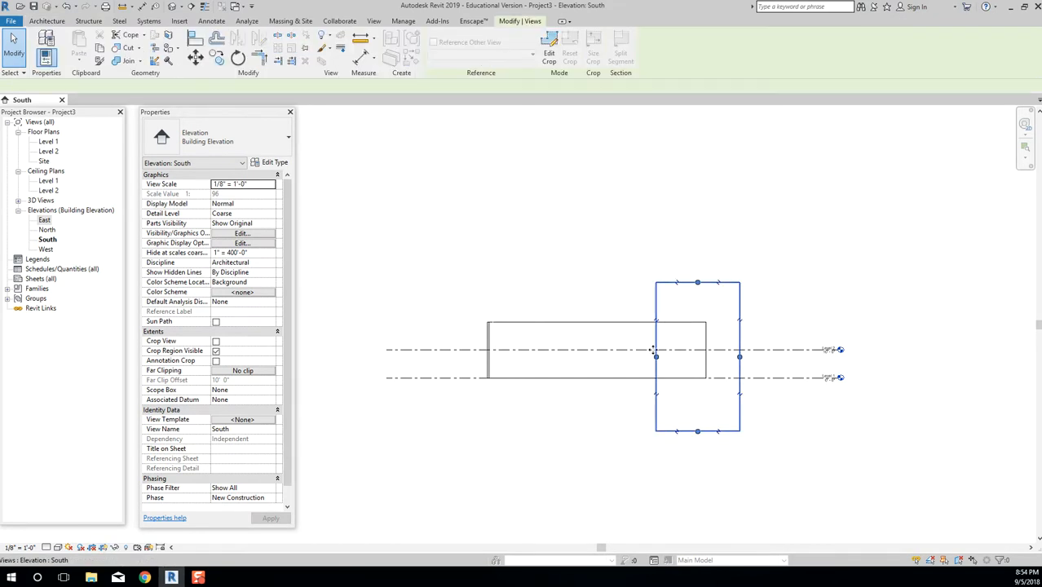
pyautogui.moveTo(656, 356); pyautogui.dragTo(426, 357)
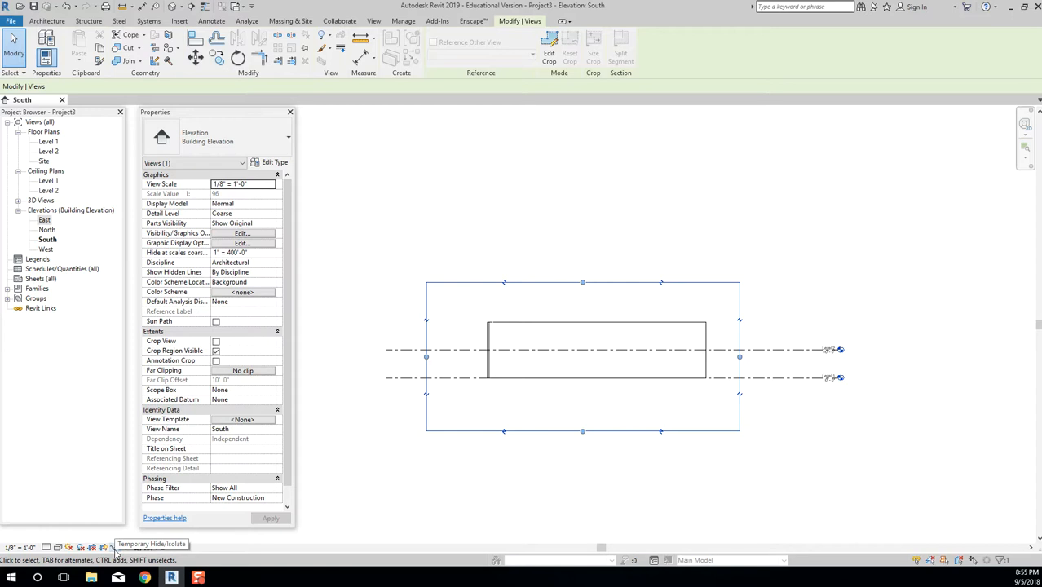
pyautogui.click(586, 403)
# Open the default 3D view and frame the triangular arrangement of walls.
pyautogui.scroll(5, 597, 342)
pyautogui.moveTo(596, 340); pyautogui.dragTo(593, 284, button='middle')
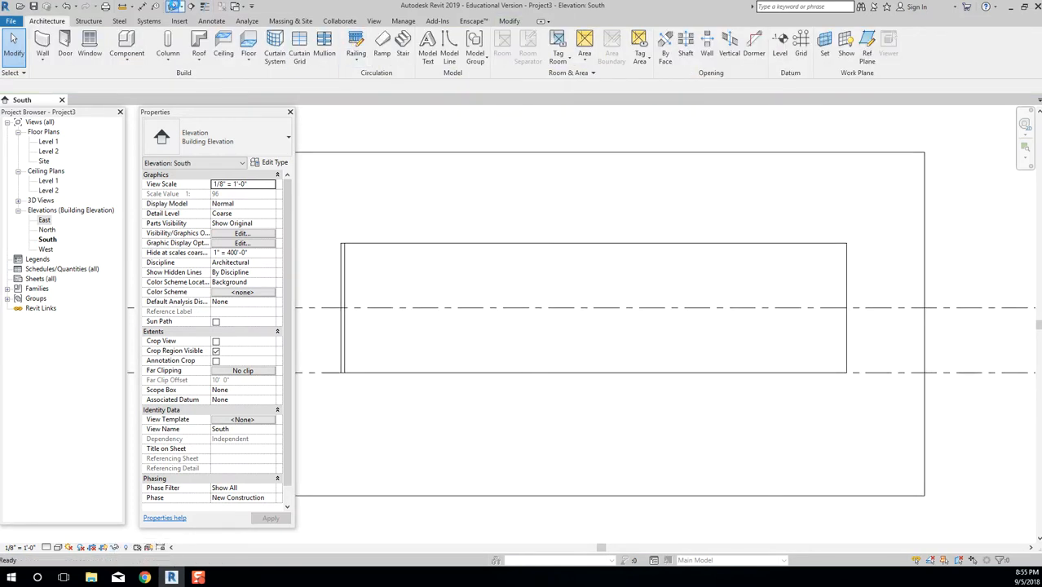
pyautogui.click(171, 6)
pyautogui.press('Escape')
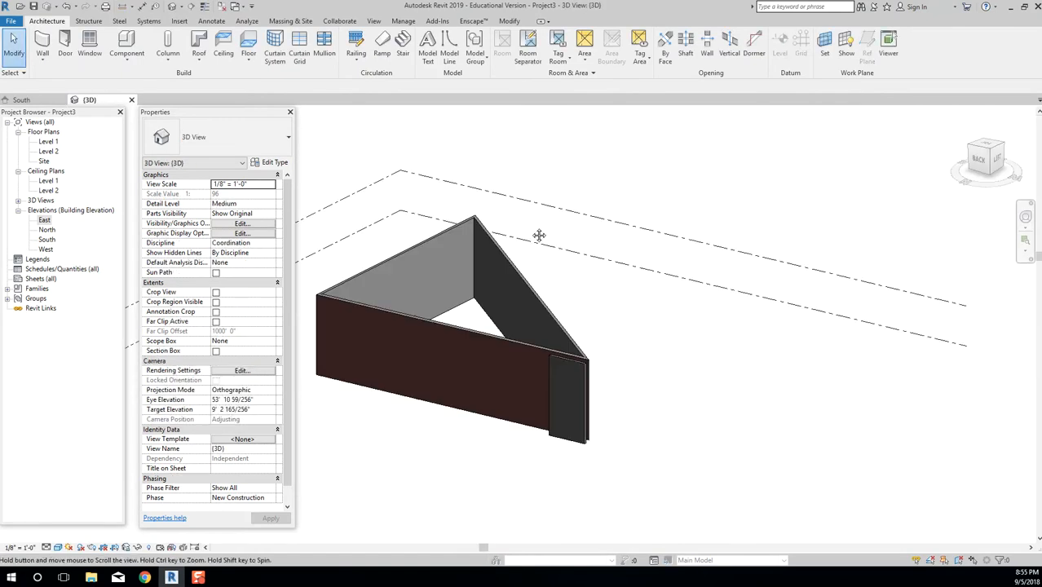
pyautogui.moveTo(530, 233); pyautogui.dragTo(624, 231, button='middle')
pyautogui.keyDown('shift'); pyautogui.moveTo(553, 410); pyautogui.dragTo(574, 370, button='middle'); pyautogui.keyUp('shift')
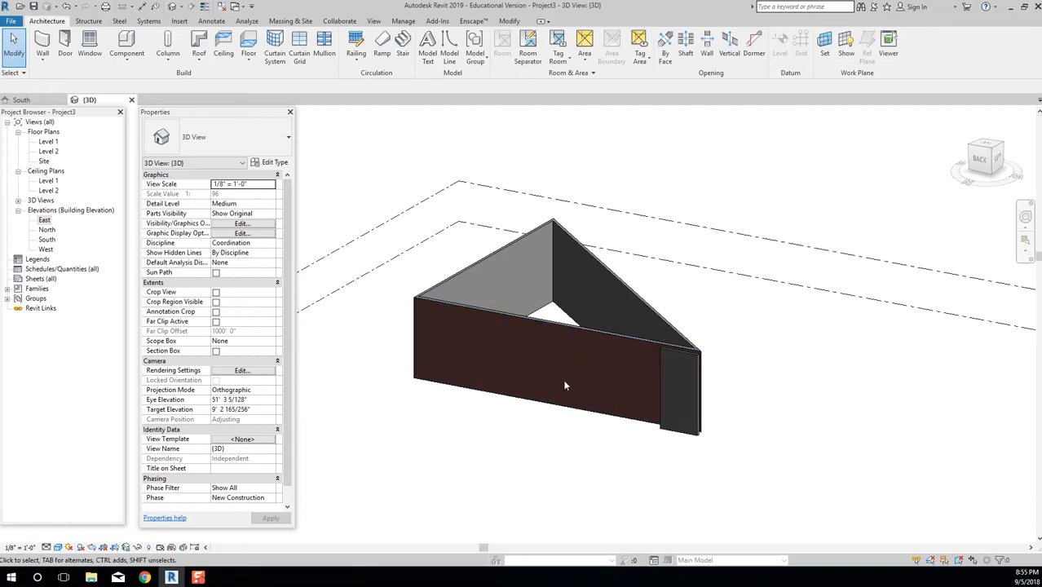
# Temporarily hide the long front brick wall with Hide Element, and reset the temporary hide.
pyautogui.click(560, 328)
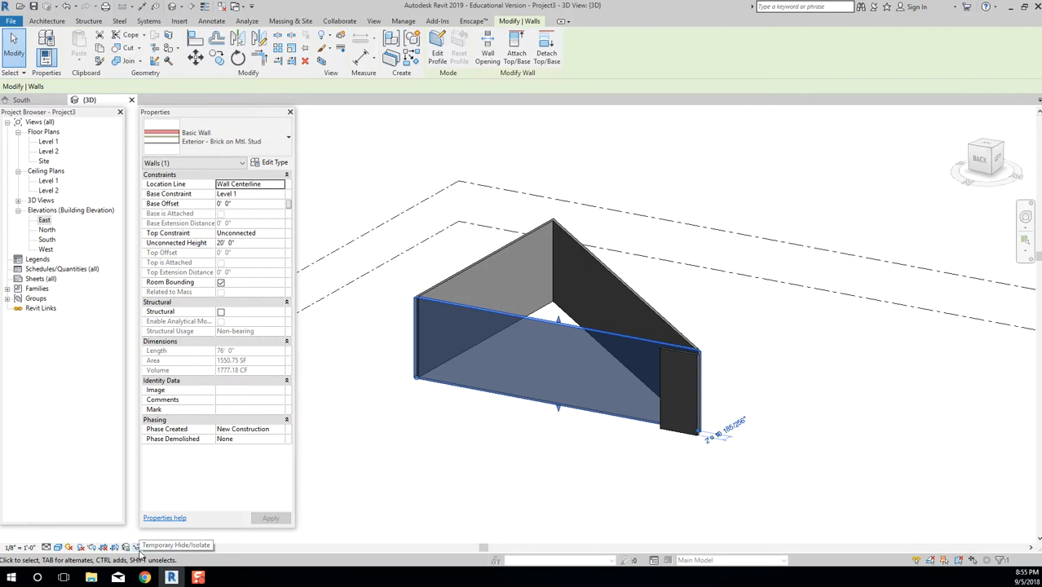
pyautogui.click(137, 549)
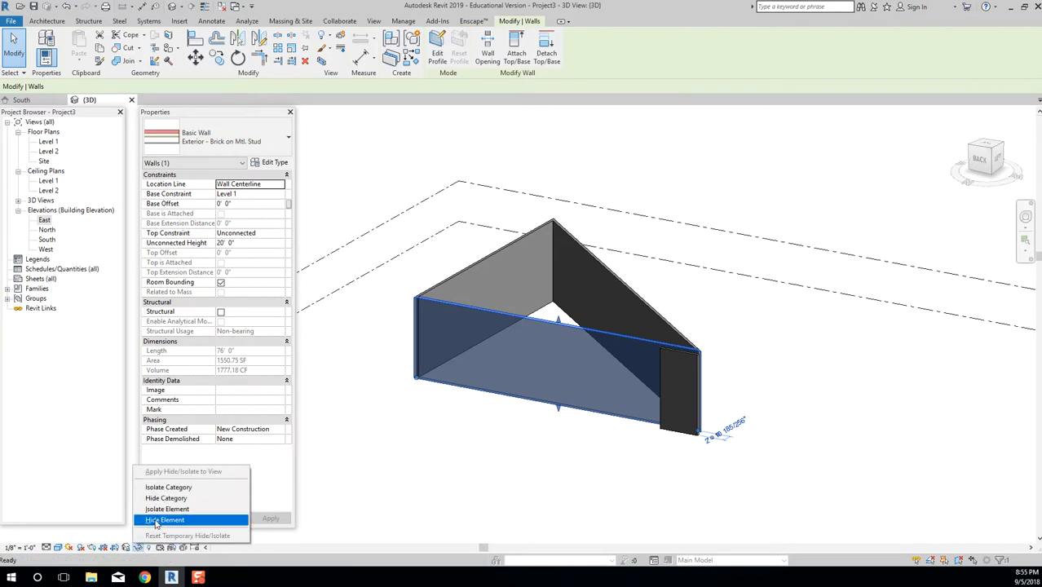
pyautogui.click(155, 521)
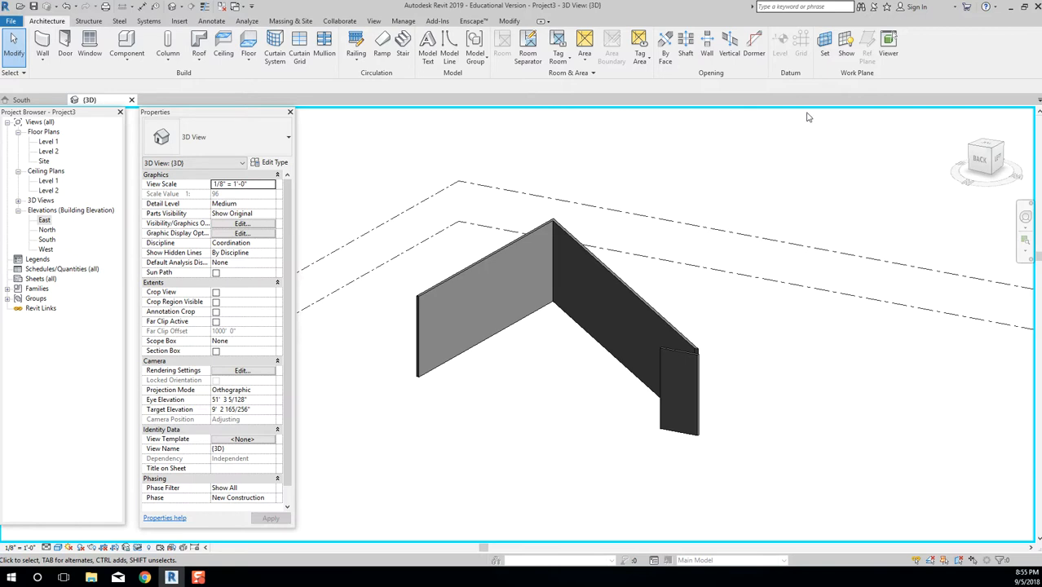
pyautogui.click(137, 548)
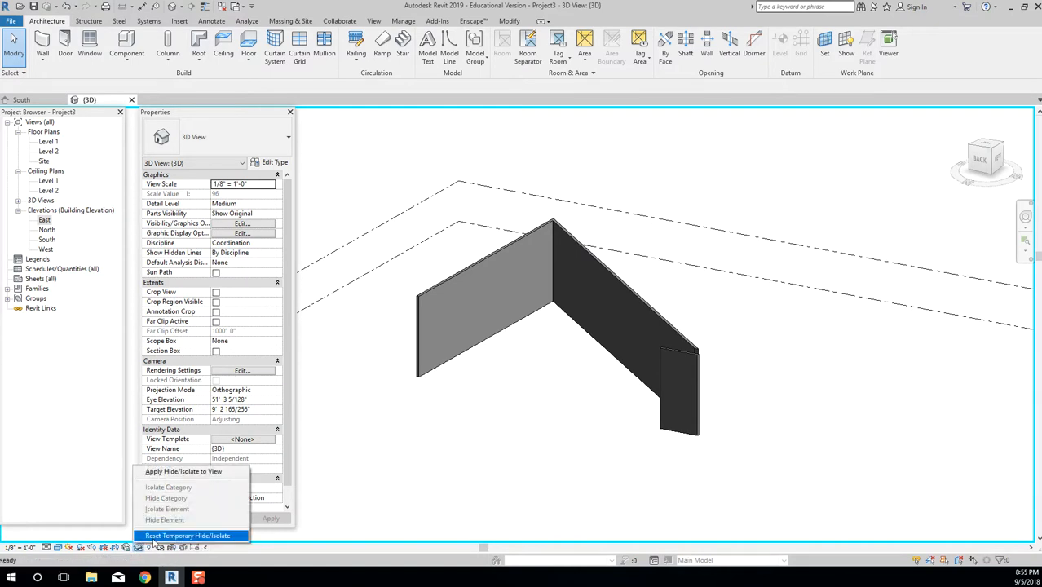
pyautogui.click(187, 536)
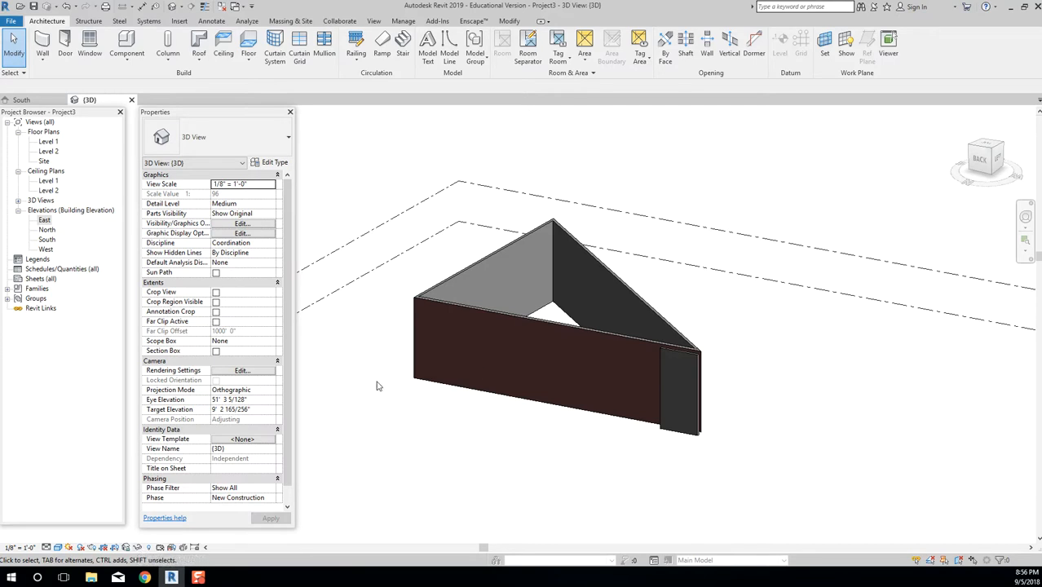
# Hide the long front brick wall in the 3D view using Hide in View by element.
pyautogui.click(461, 312)
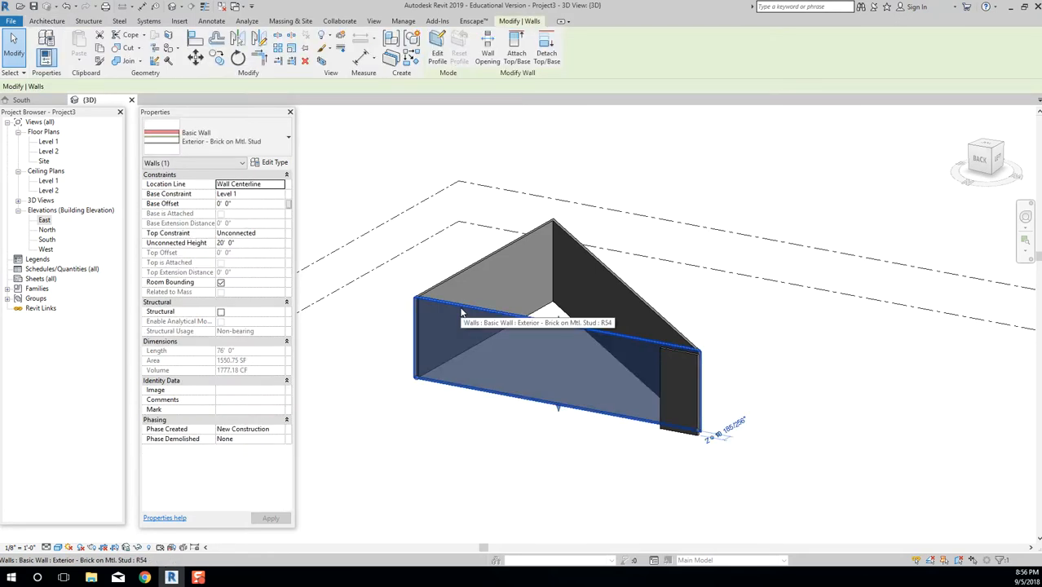
pyautogui.rightClick(461, 312)
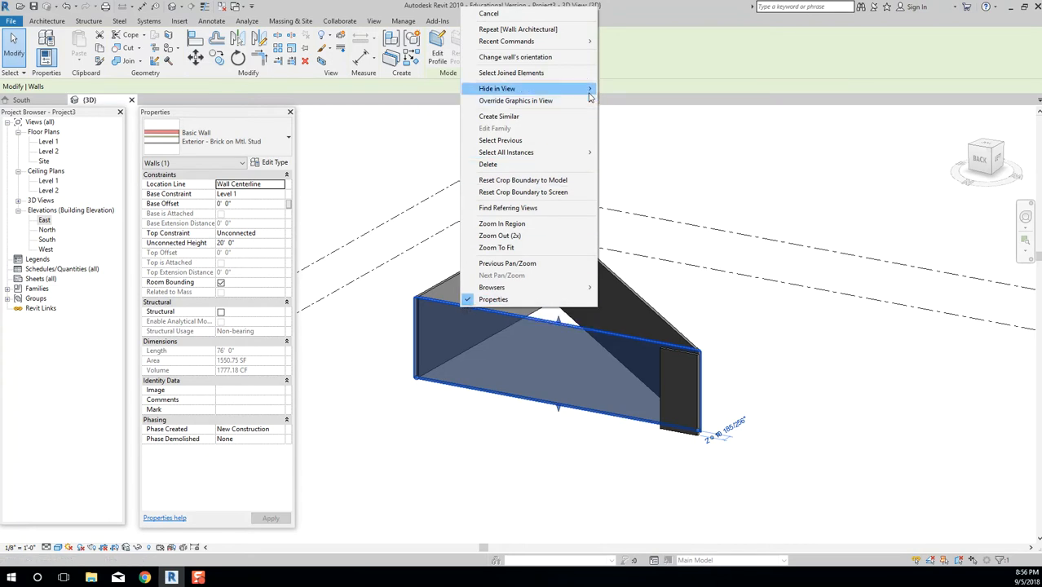
pyautogui.moveTo(591, 95)
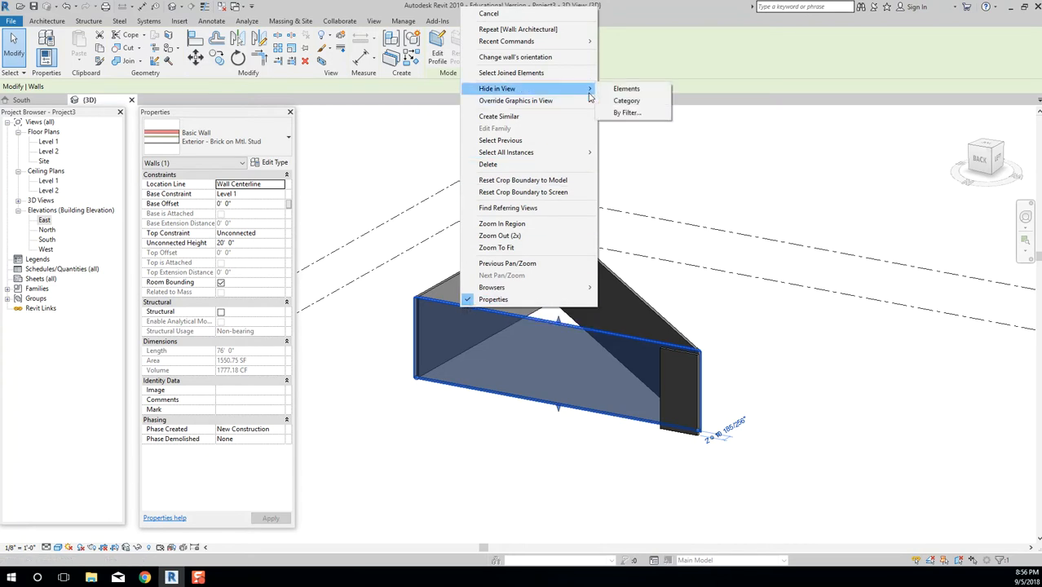
pyautogui.click(653, 96)
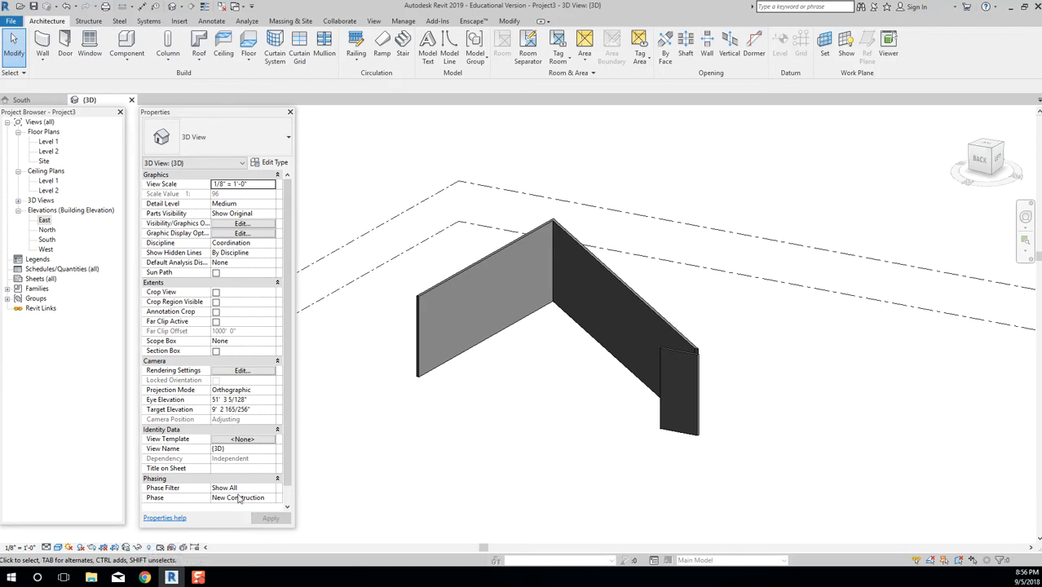
# Reveal the hidden elements, select the hidden brick wall, and leave Reveal Hidden Elements mode.
pyautogui.click(148, 552)
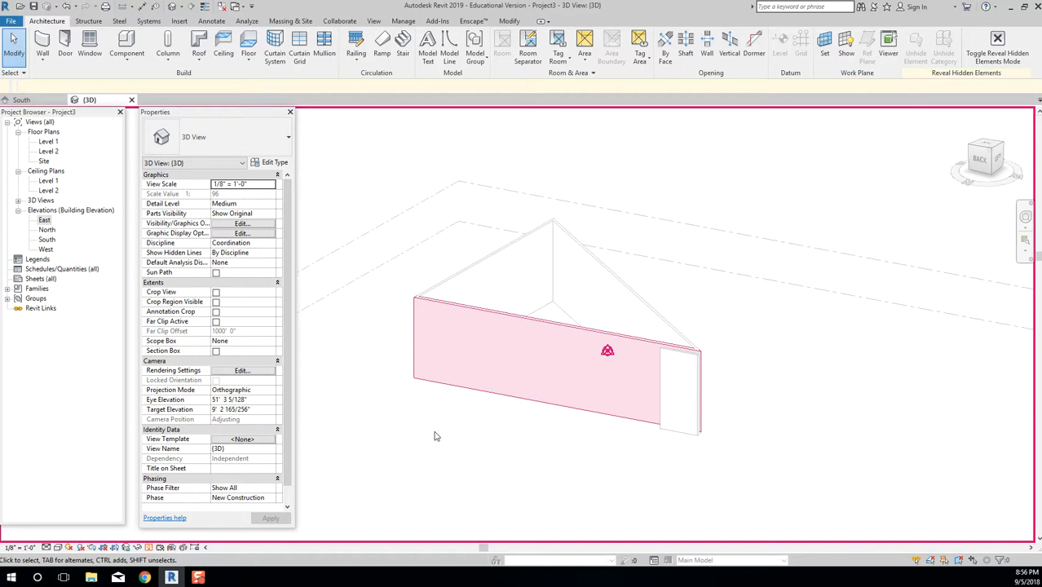
pyautogui.click(450, 388)
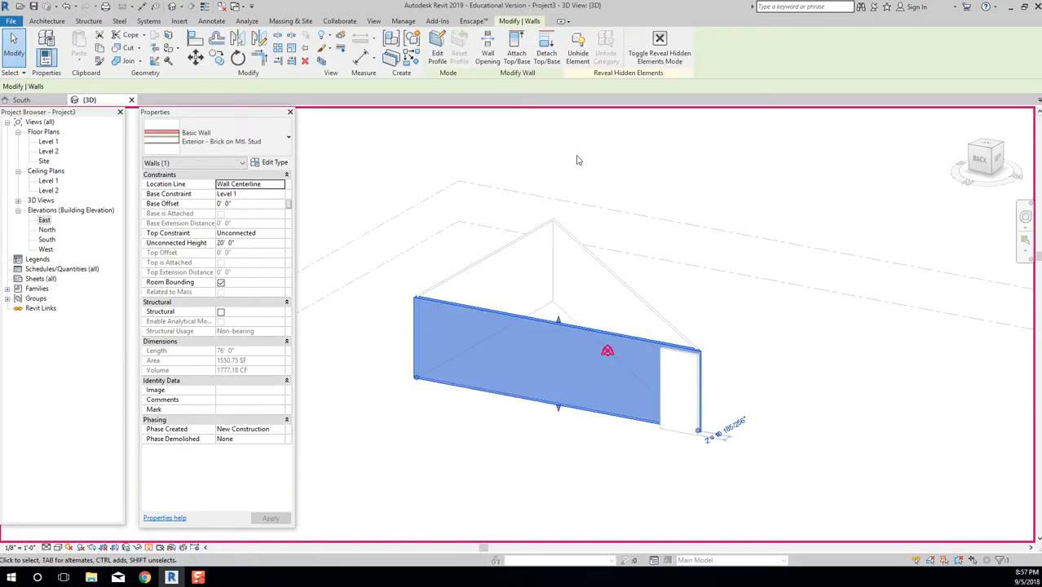
pyautogui.click(663, 64)
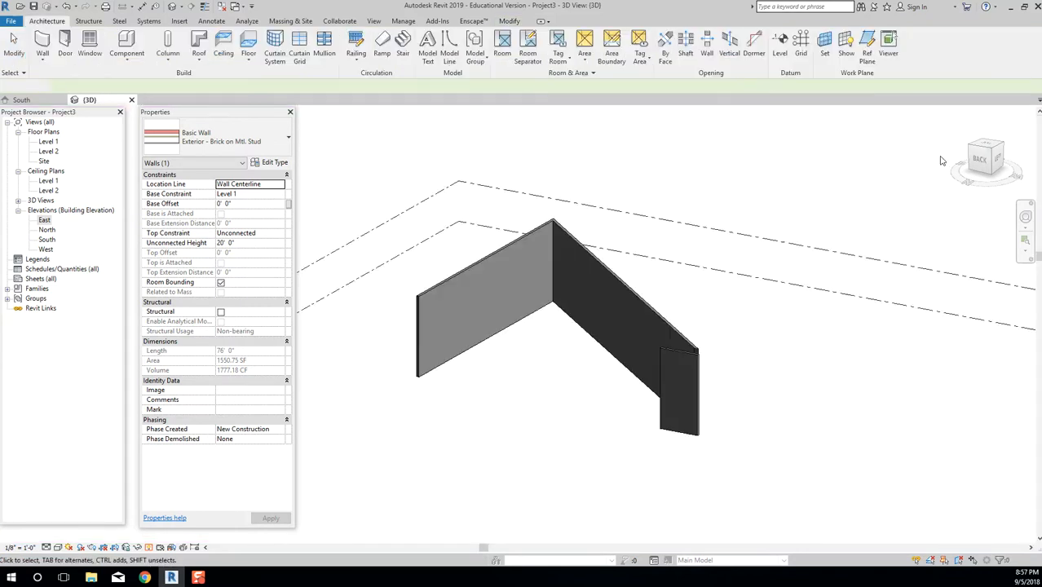
# Reveal the hidden elements, unhide the long brick wall with Unhide Element, and leave Reveal Hidden Elements mode.
pyautogui.click(146, 549)
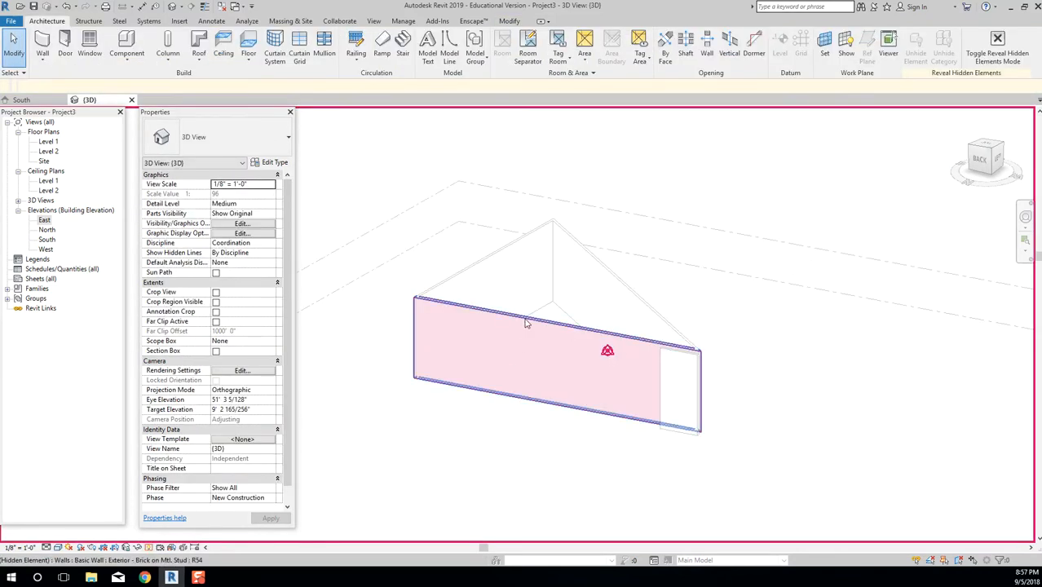
pyautogui.click(524, 326)
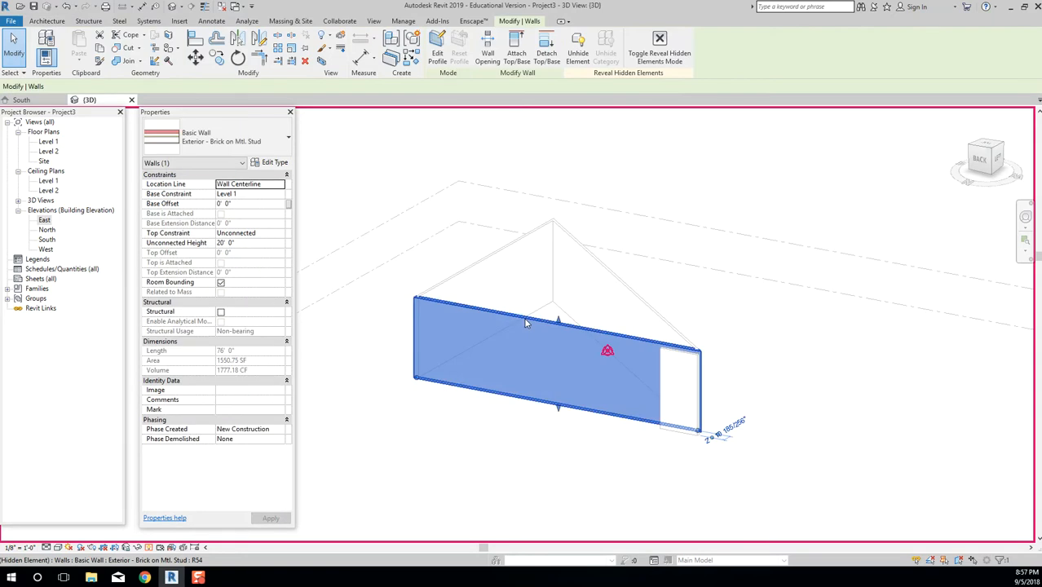
pyautogui.click(578, 56)
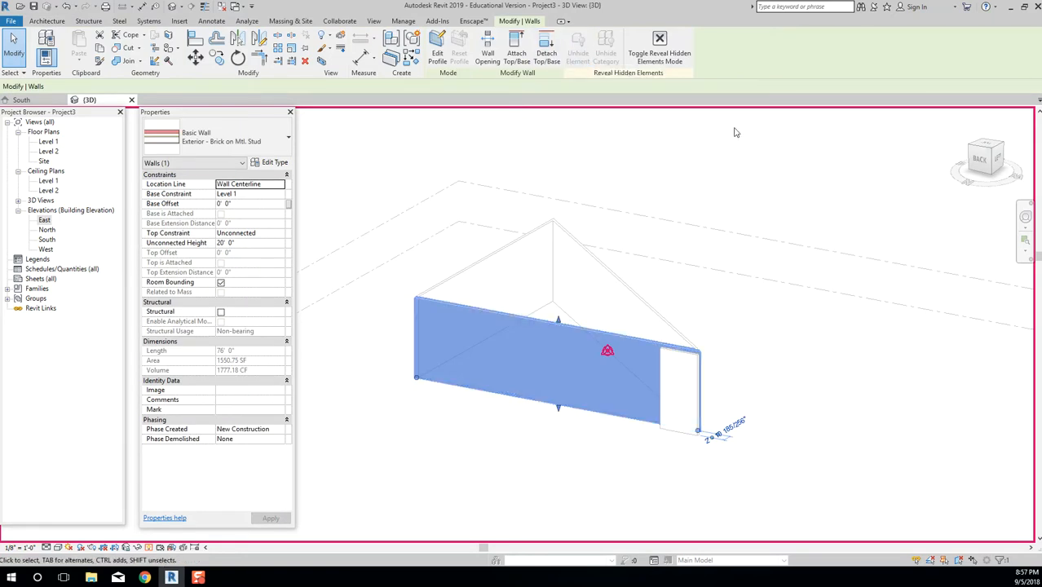
pyautogui.click(677, 58)
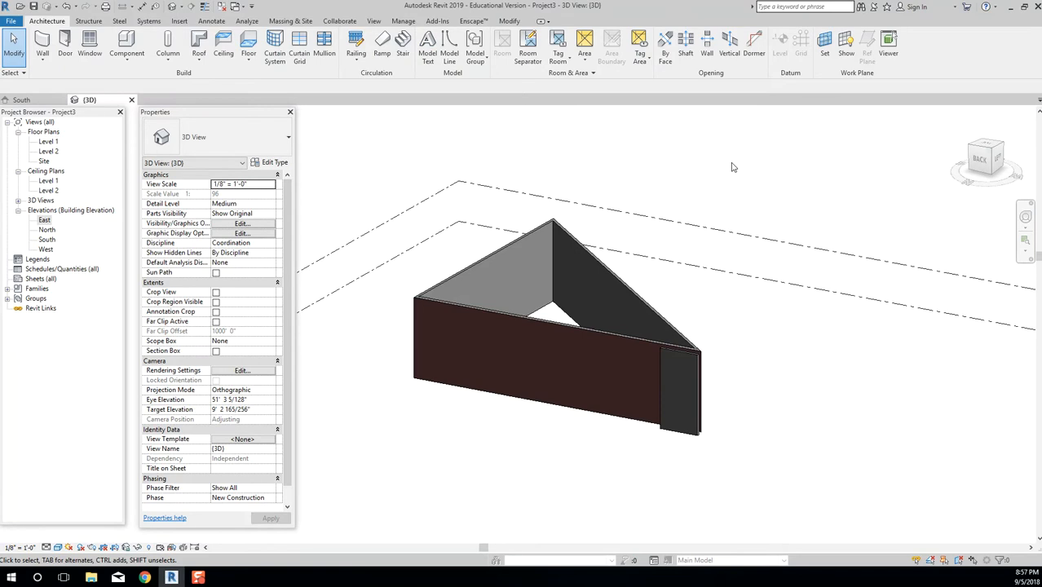
pyautogui.keyDown('shift'); pyautogui.moveTo(353, 335); pyautogui.dragTo(713, 374, button='middle'); pyautogui.keyUp('shift')
pyautogui.moveTo(830, 490); pyautogui.dragTo(793, 412, button='middle')
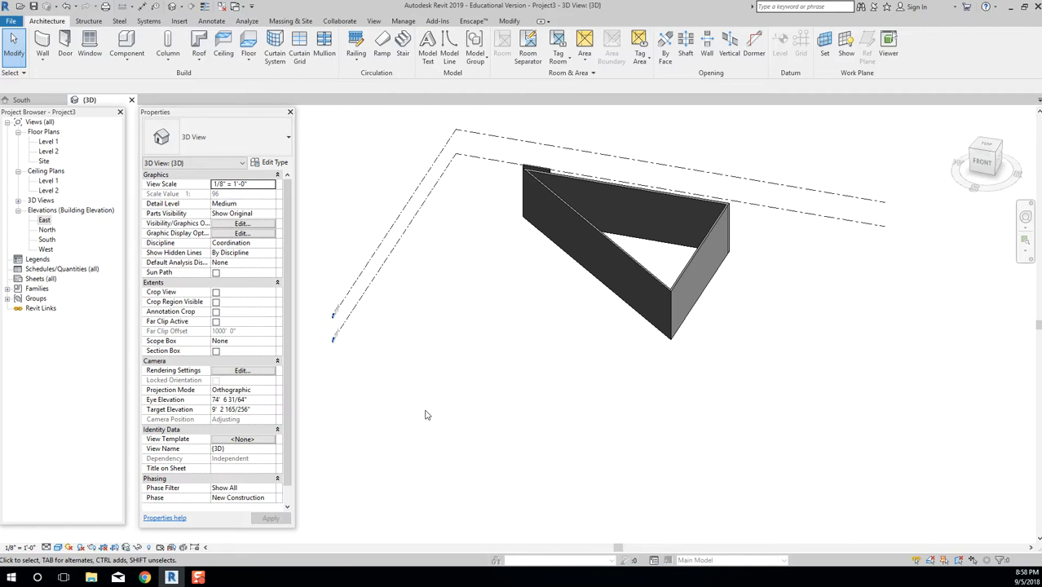
# Set the project's Length units to feet and fractional inches, rounded to the nearest 1/2", with Suppress 0 feet enabled.
pyautogui.press('u')
pyautogui.press('n')
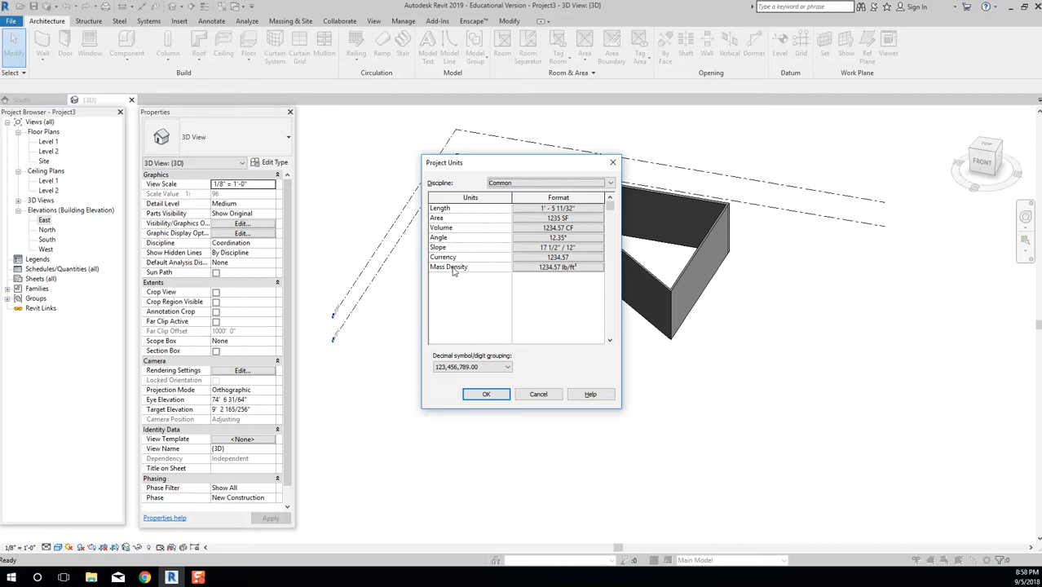
pyautogui.click(570, 210)
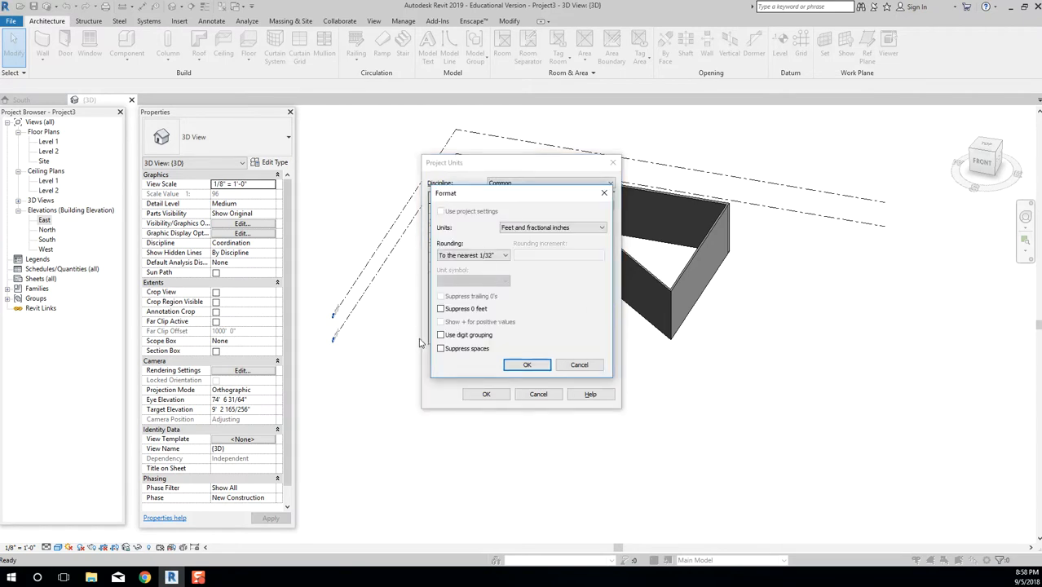
pyautogui.click(604, 229)
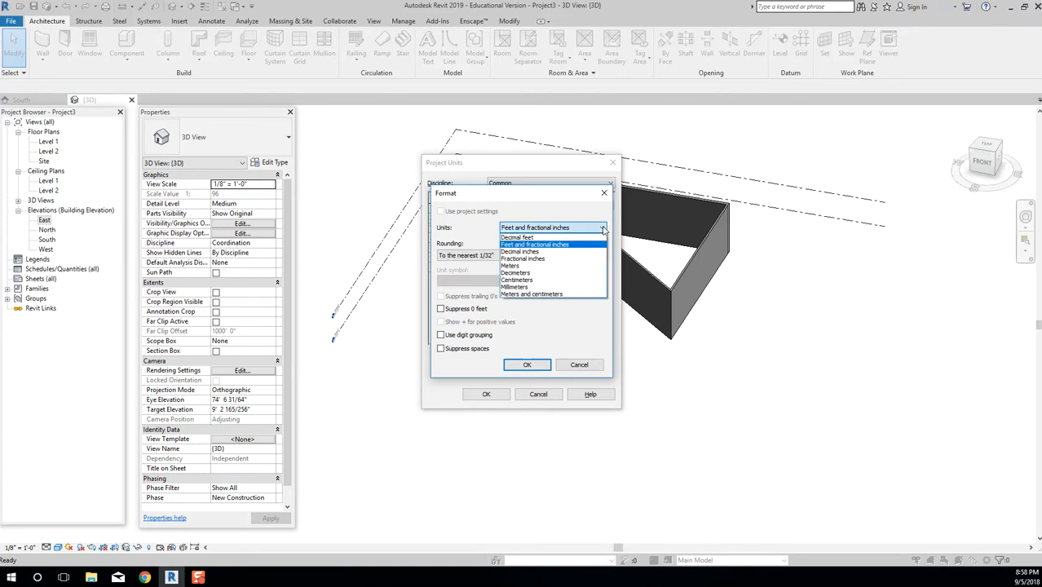
pyautogui.click(535, 245)
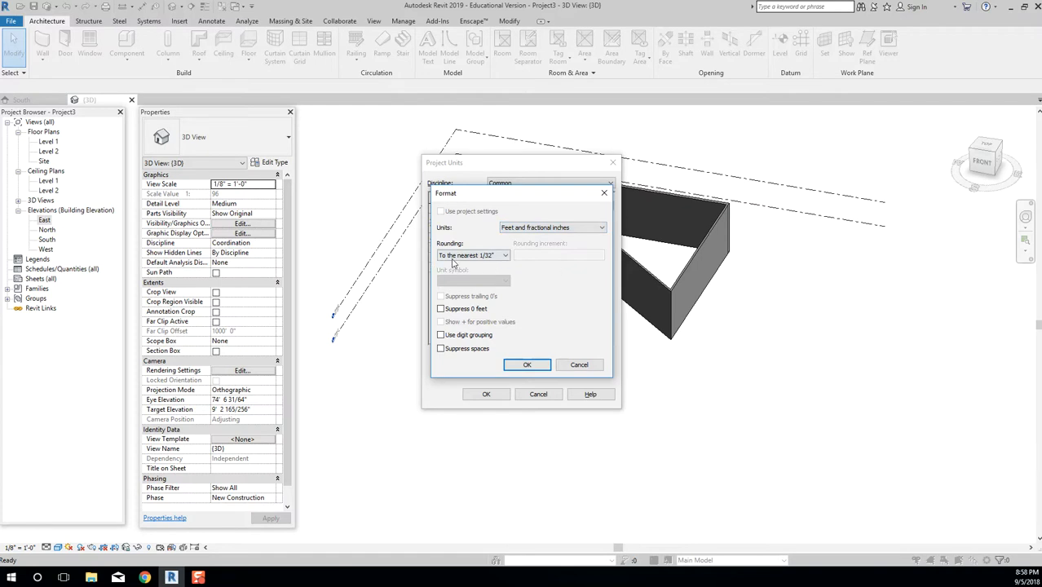
pyautogui.click(505, 256)
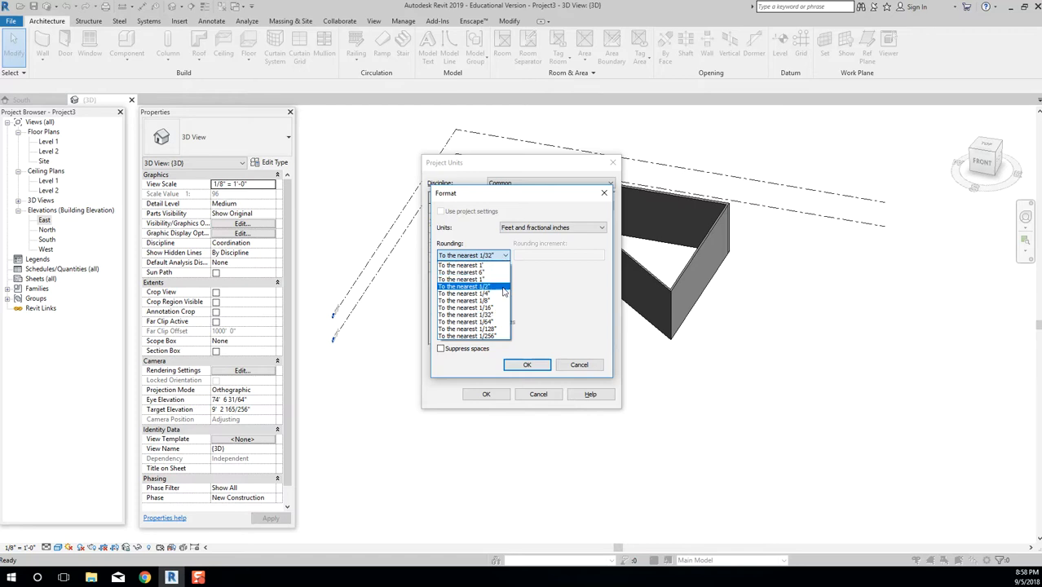
pyautogui.click(504, 287)
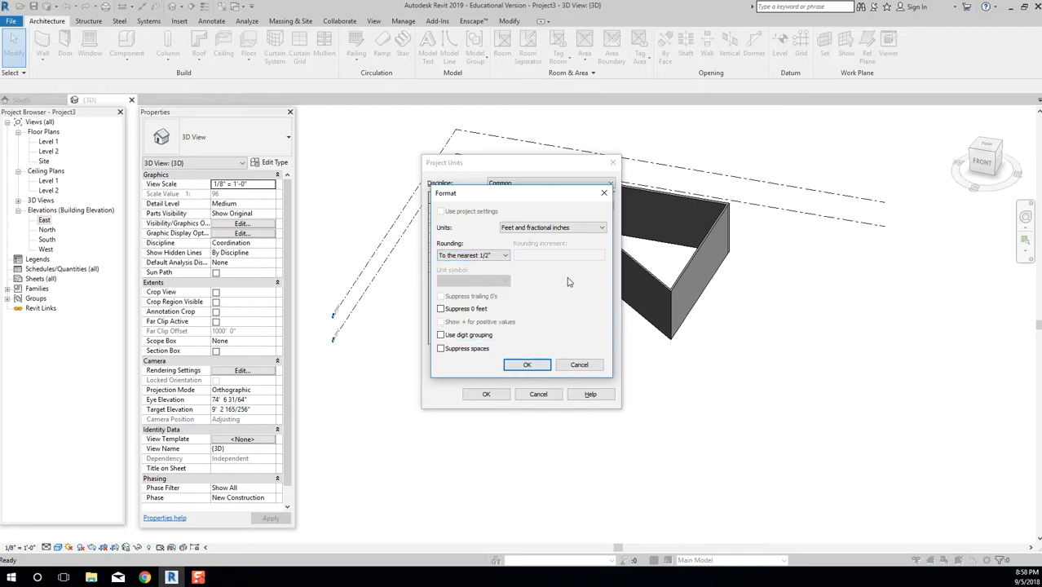
pyautogui.click(441, 310)
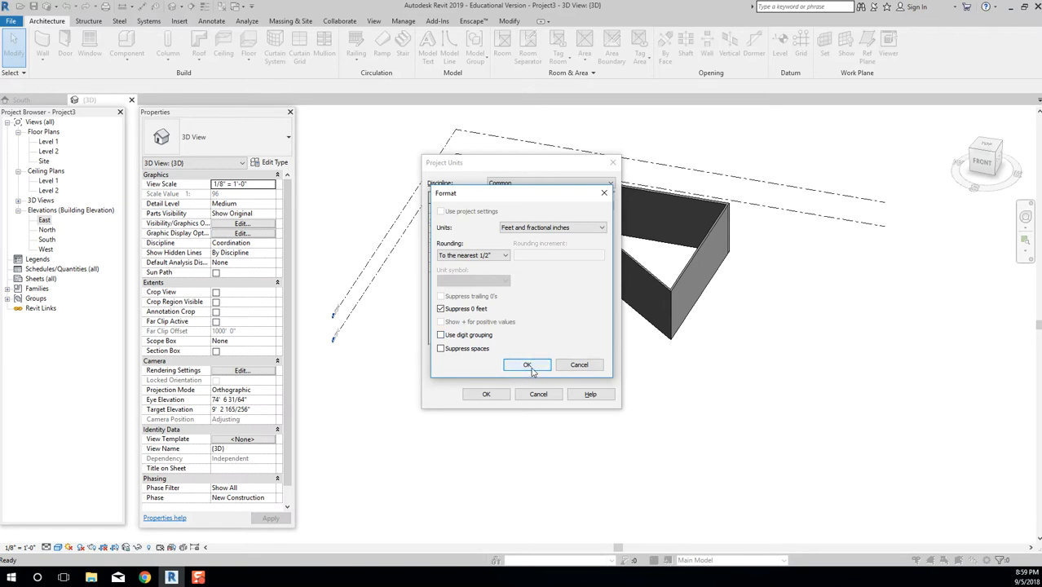
pyautogui.click(528, 366)
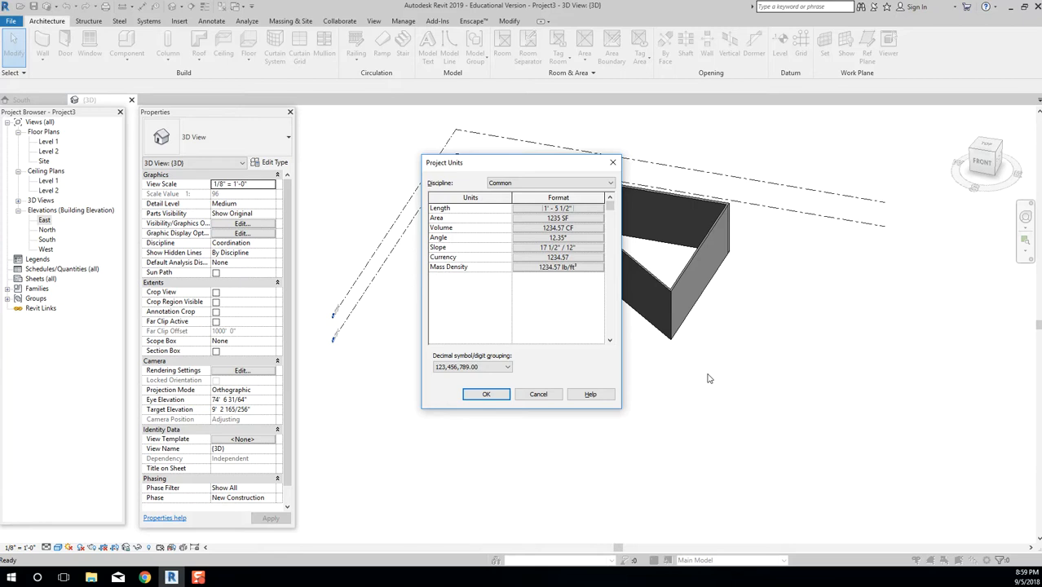
pyautogui.click(483, 395)
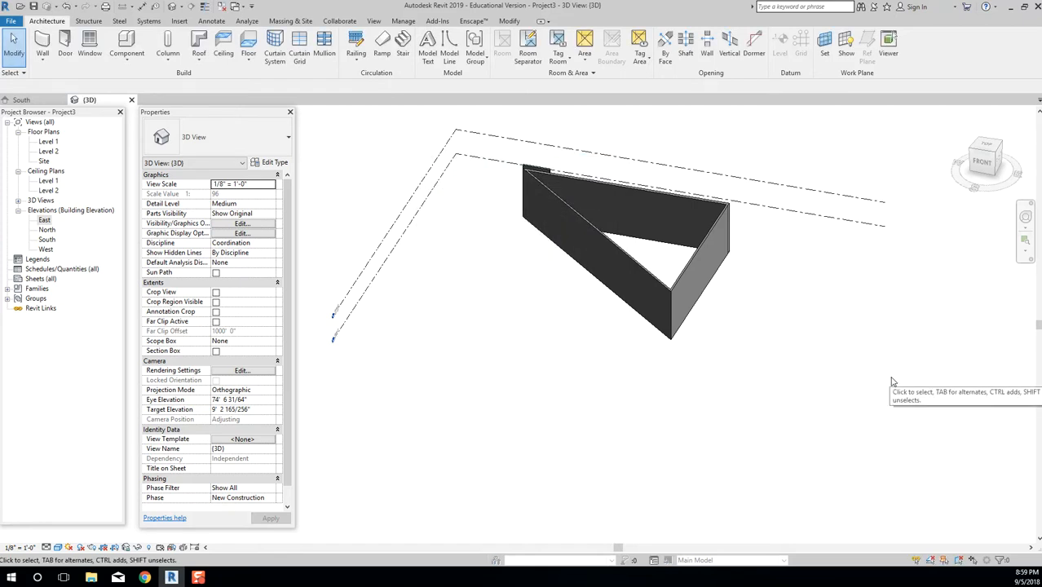
pyautogui.press('u')
pyautogui.press('n')
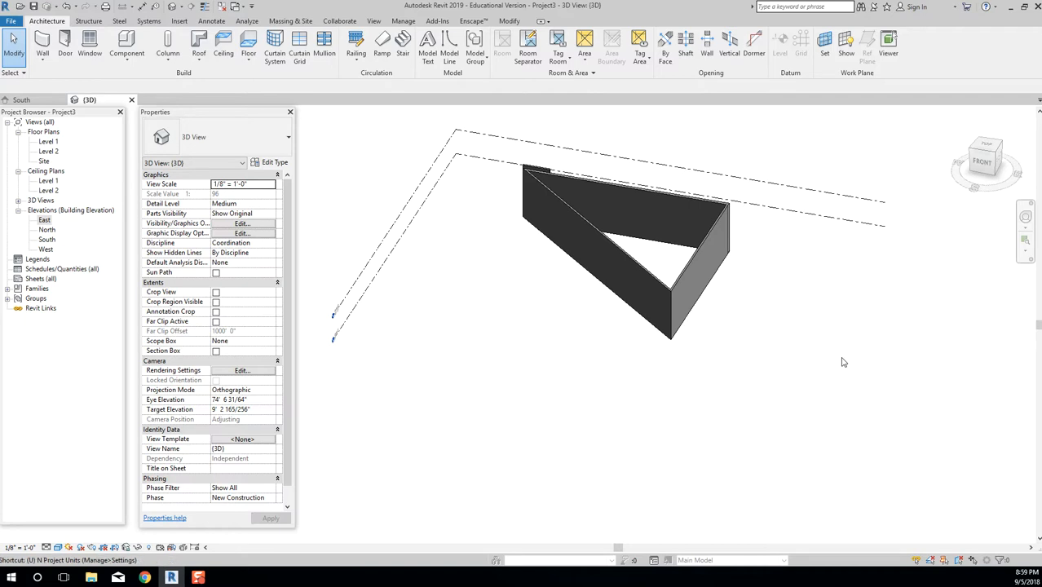
pyautogui.press('Escape')
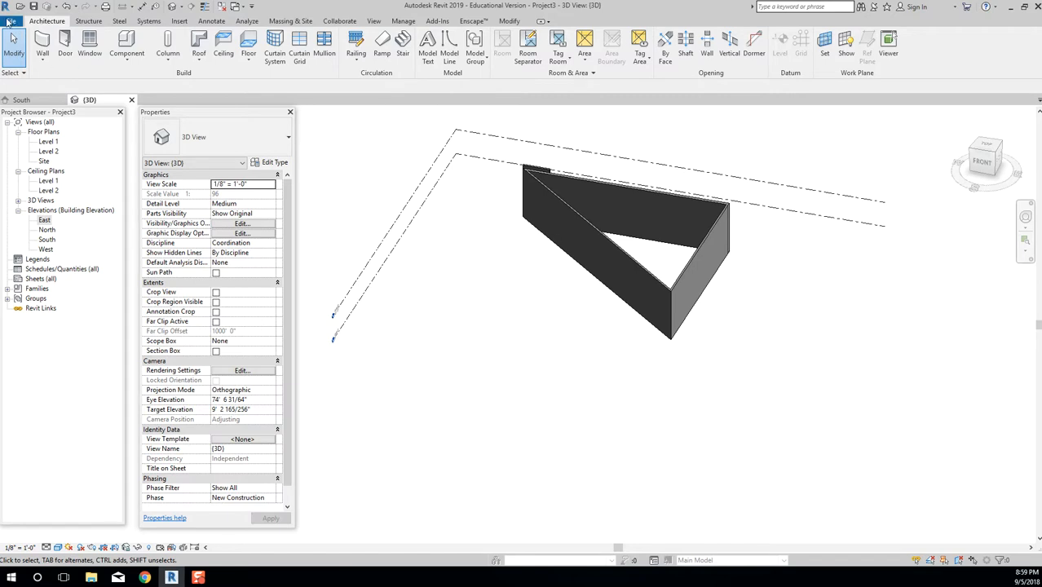
pyautogui.click(11, 21)
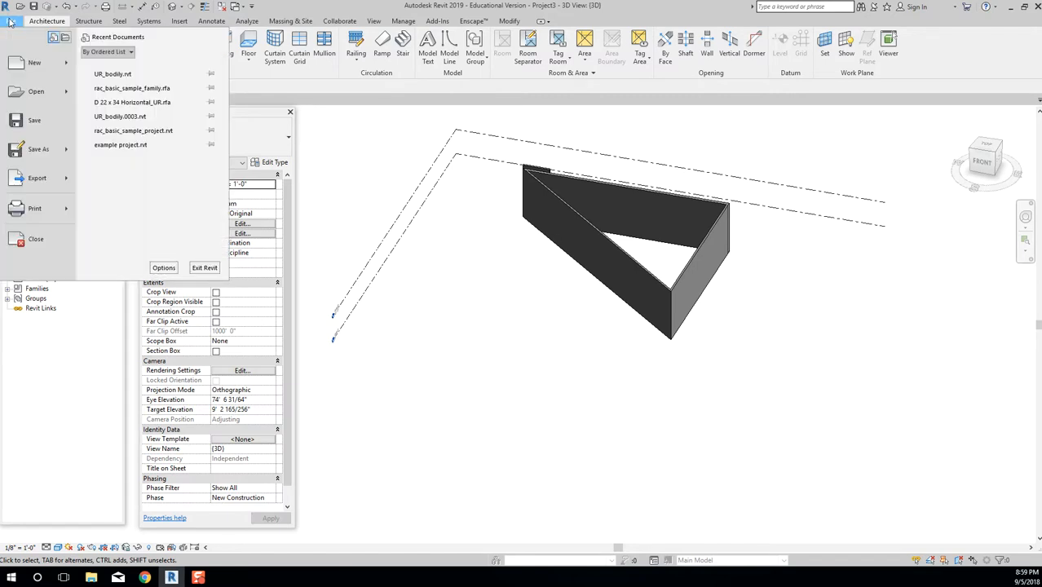
pyautogui.click(163, 269)
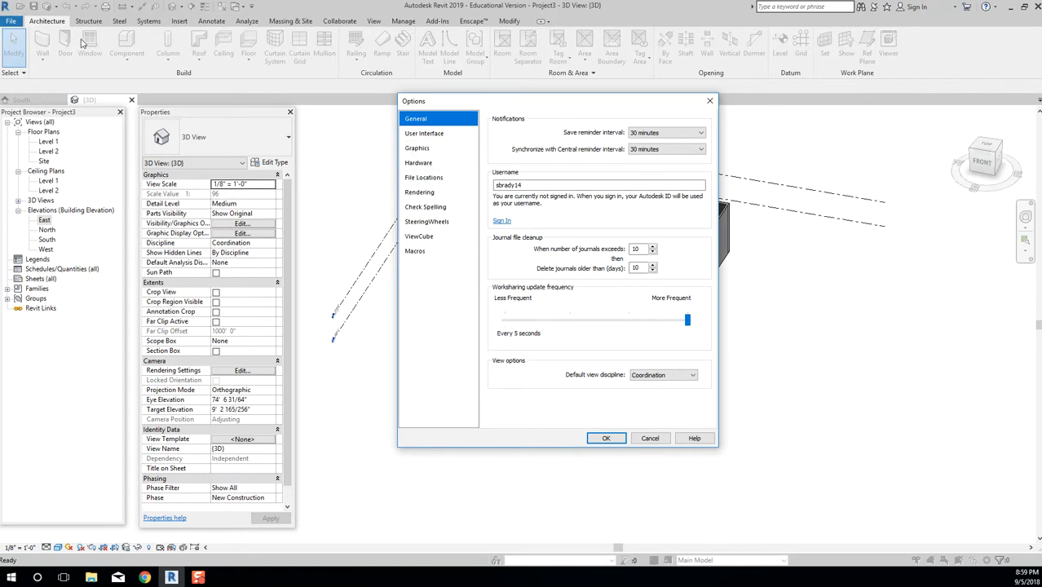
pyautogui.press('Escape')
pyautogui.click(12, 22)
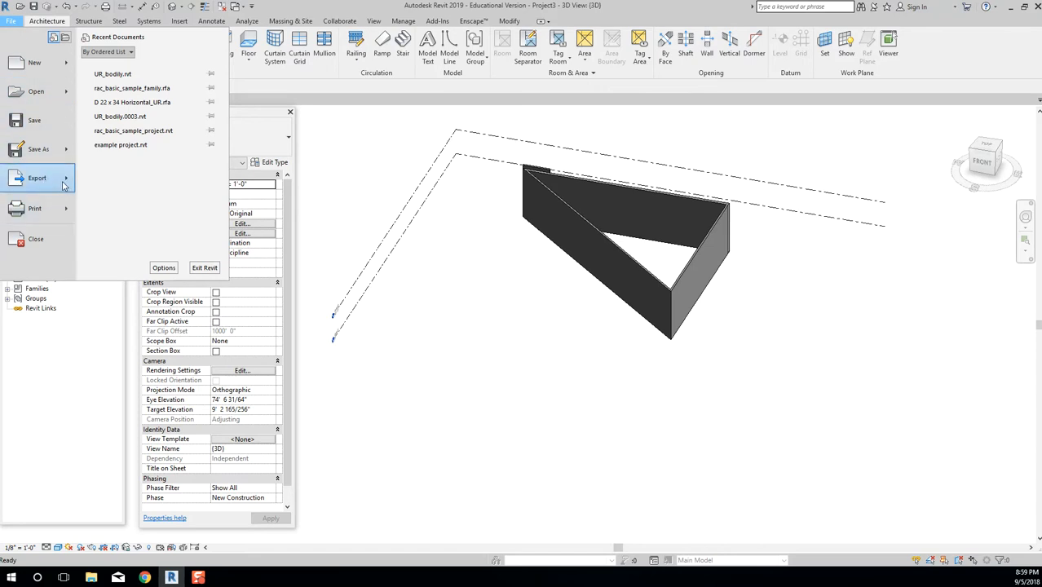
pyautogui.moveTo(67, 212)
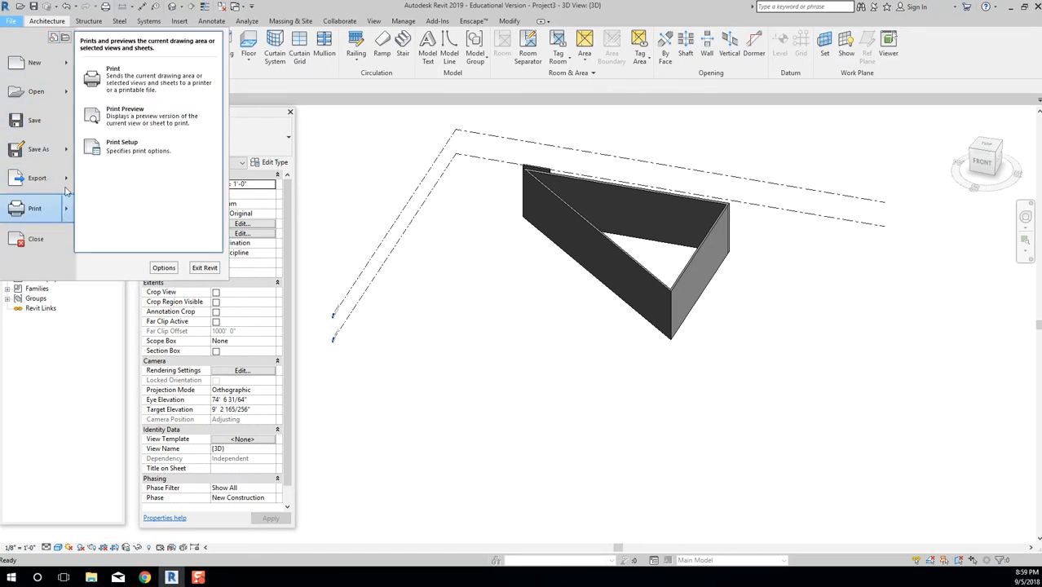
pyautogui.moveTo(67, 182)
pyautogui.scroll(-3, 140, 257)
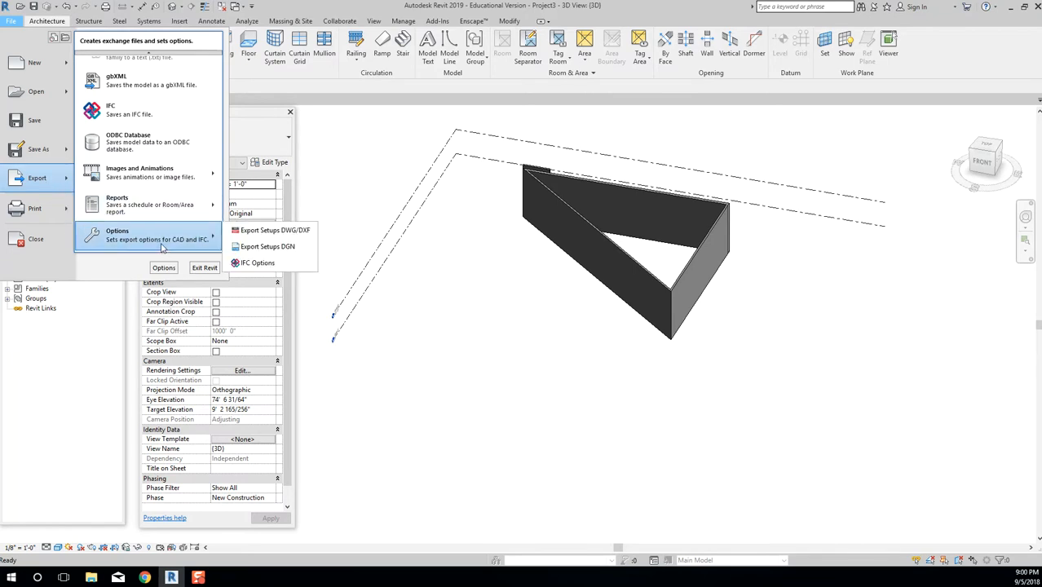
pyautogui.click(115, 235)
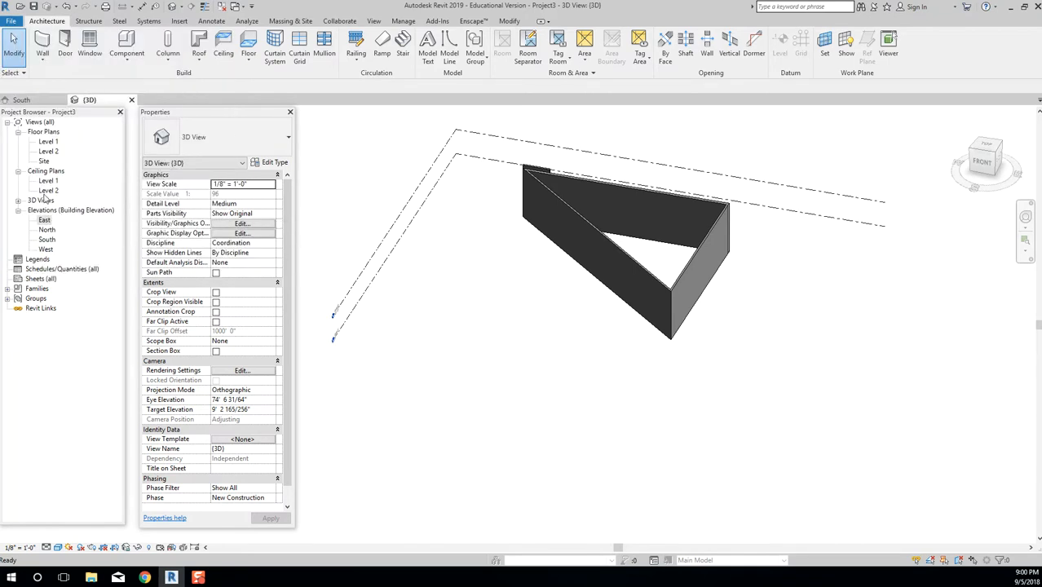
# In the program's Graphics options, apply smooth lines with anti-aliasing to all views.
pyautogui.click(12, 21)
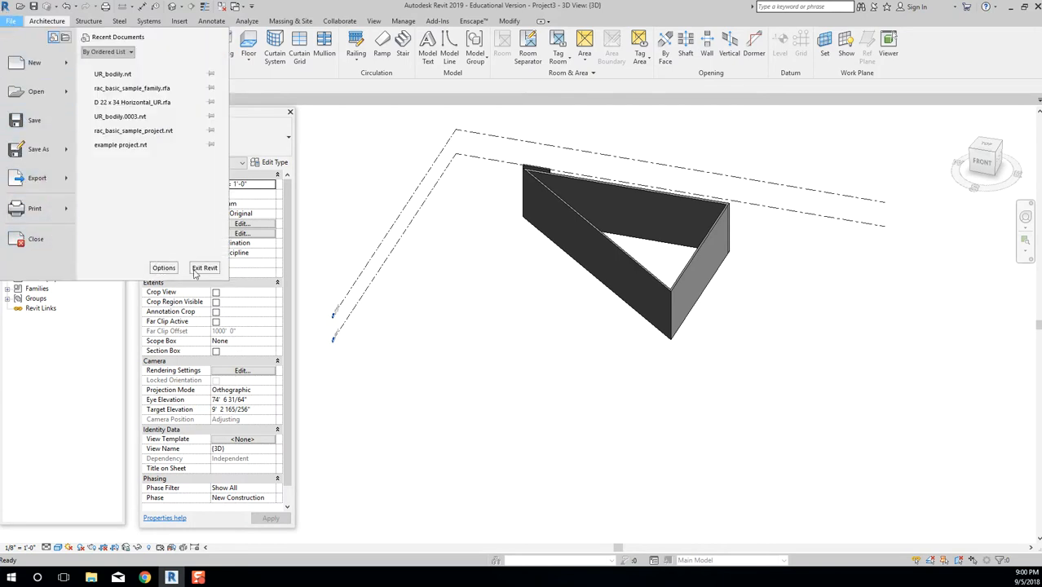
pyautogui.click(163, 267)
pyautogui.click(424, 133)
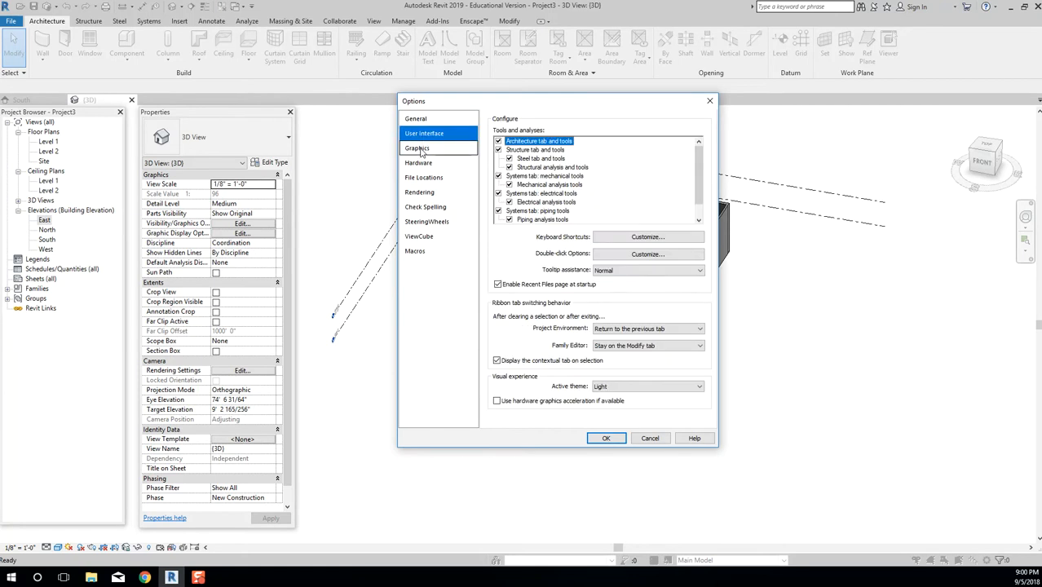
pyautogui.click(417, 148)
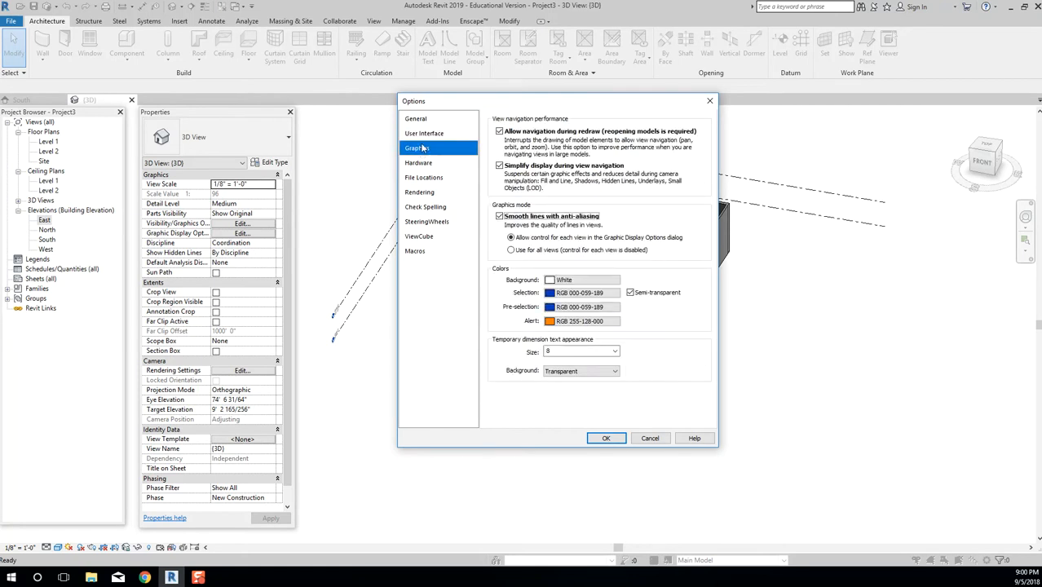
pyautogui.press('Tab')
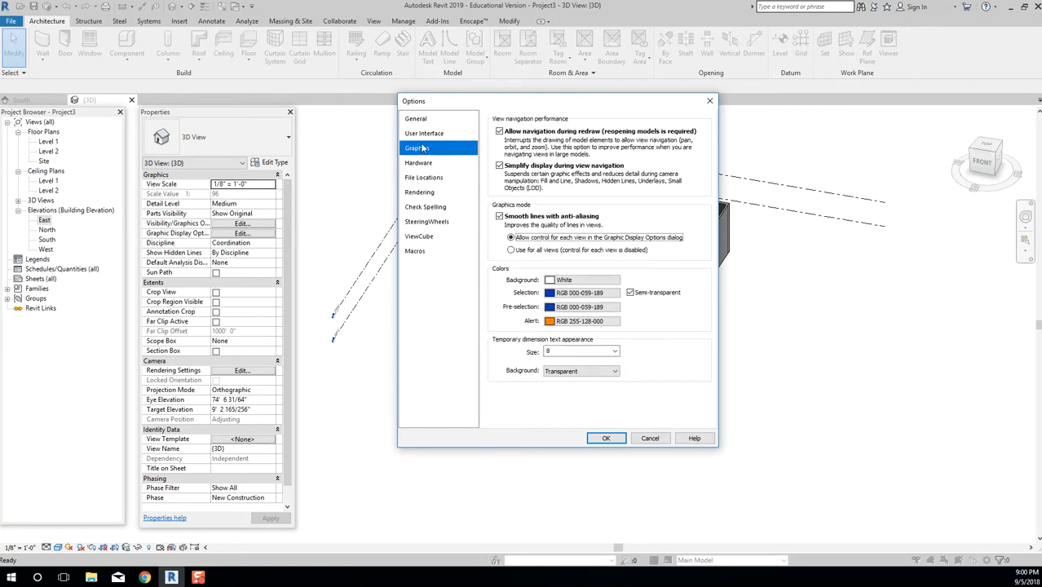
pyautogui.press('Down')
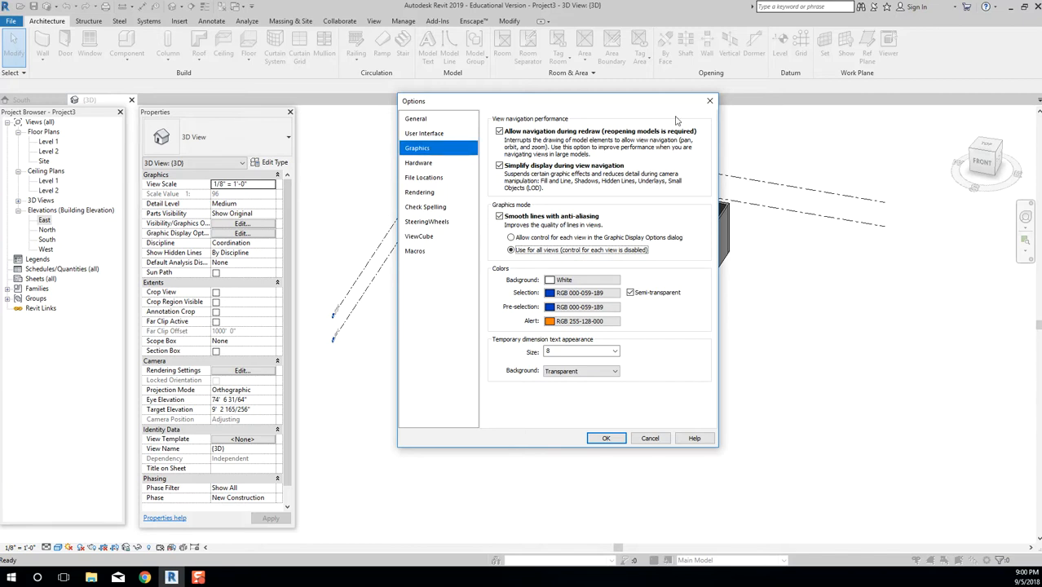
pyautogui.press('Return')
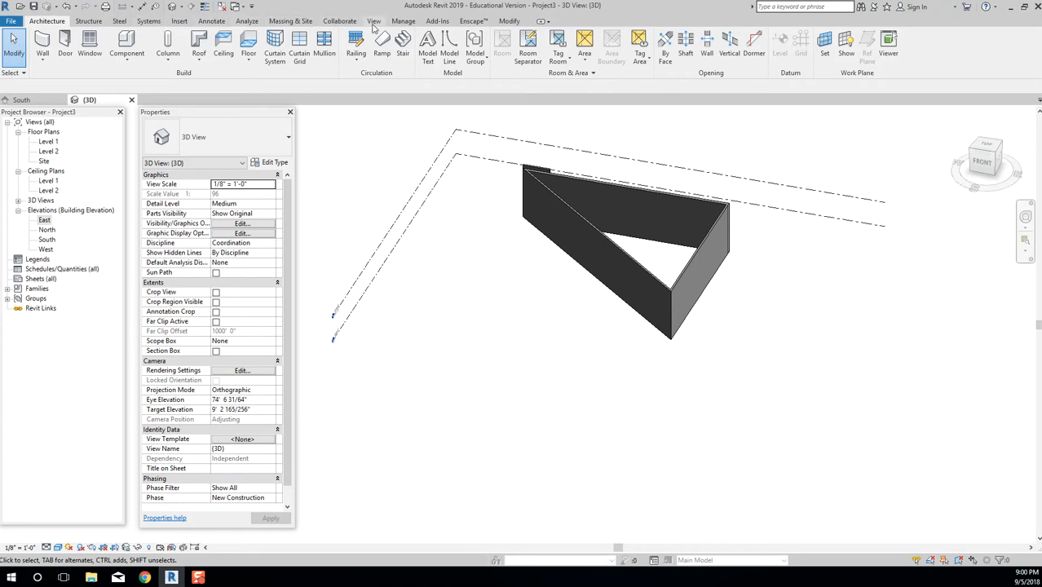
# Review the Length format in the Project Units settings and cancel the dialog.
pyautogui.click(402, 21)
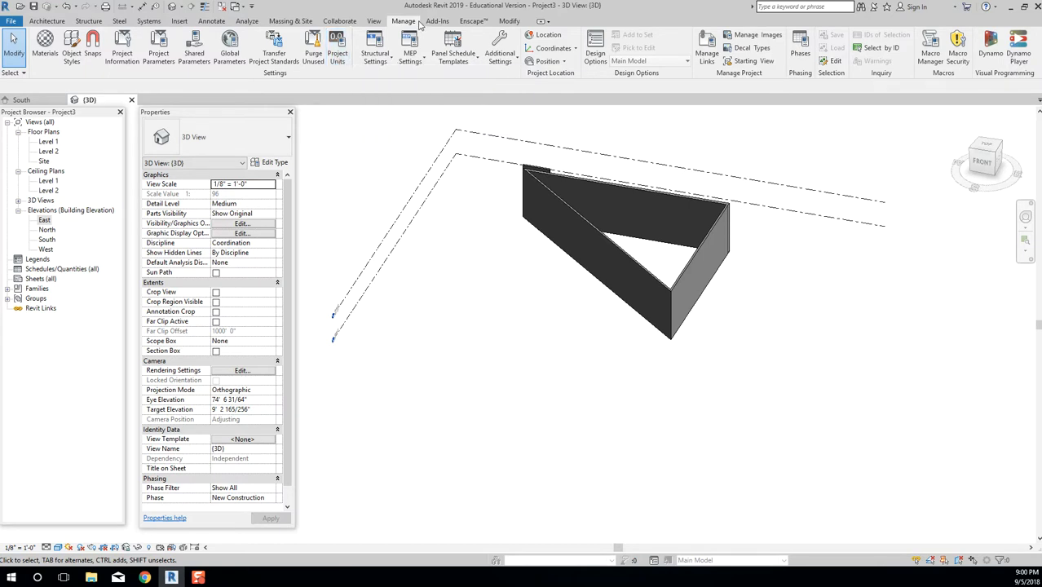
pyautogui.click(338, 64)
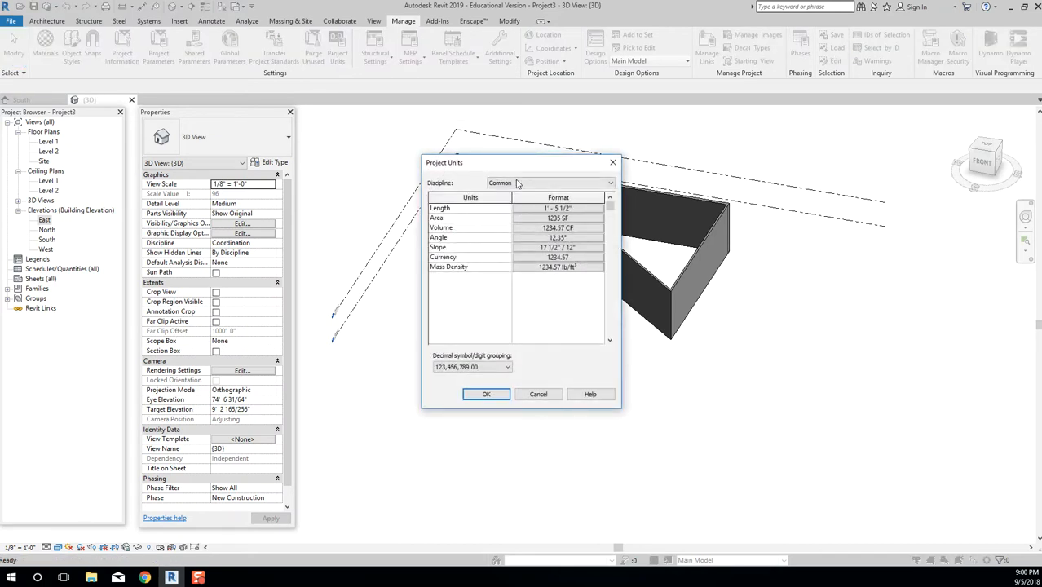
pyautogui.click(526, 211)
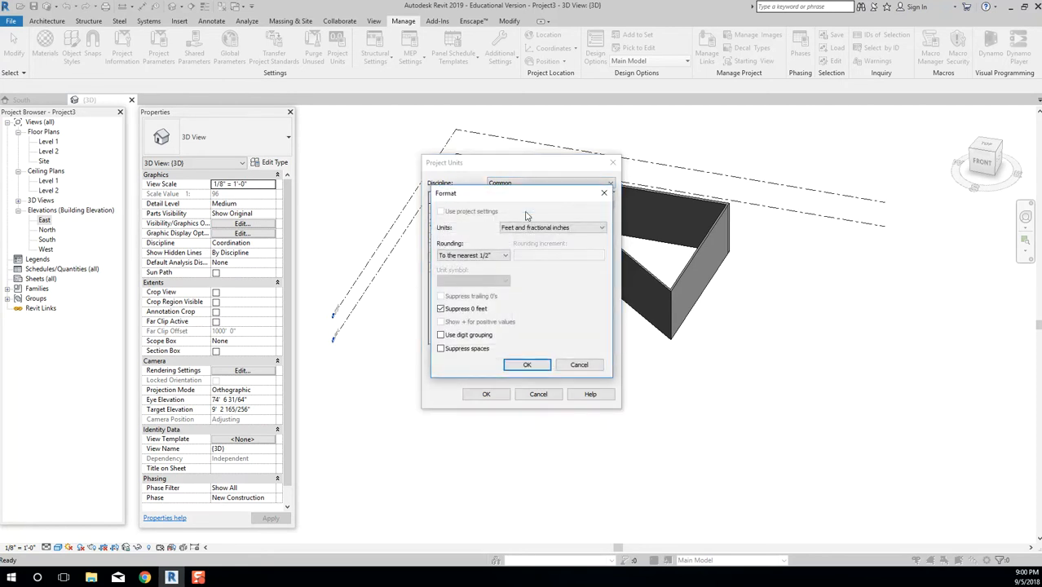
pyautogui.press('Return')
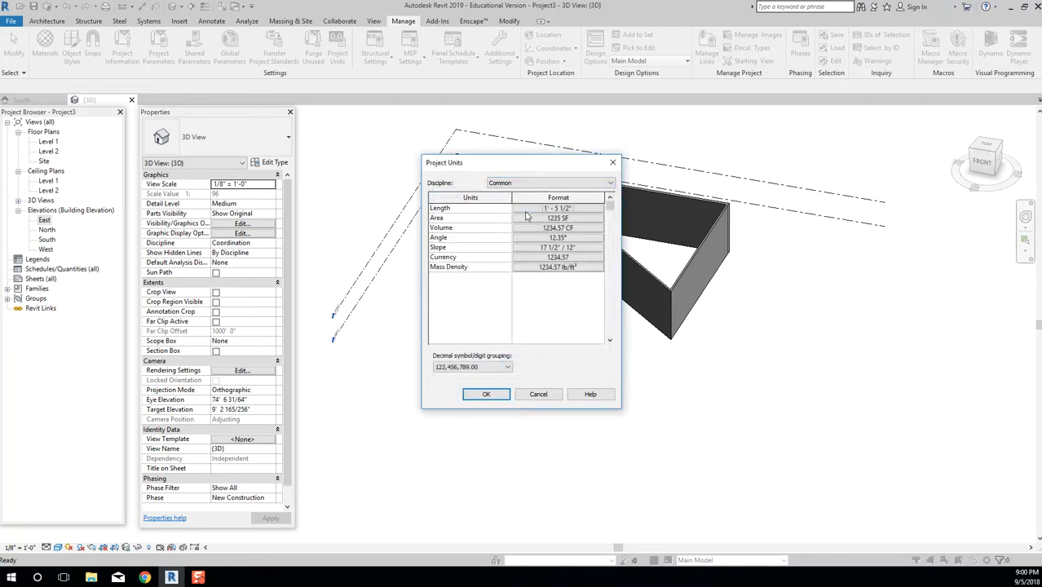
pyautogui.click(538, 394)
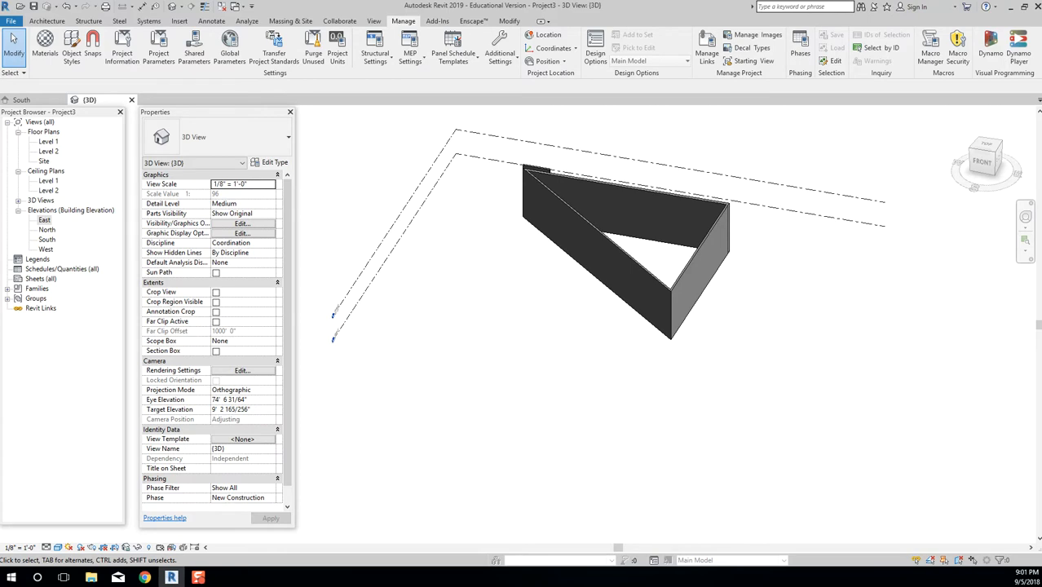
# Start saving the project for the first time and browse to the revit folder on the Desktop.
pyautogui.click(503, 195)
pyautogui.moveTo(498, 261); pyautogui.dragTo(507, 290, button='middle')
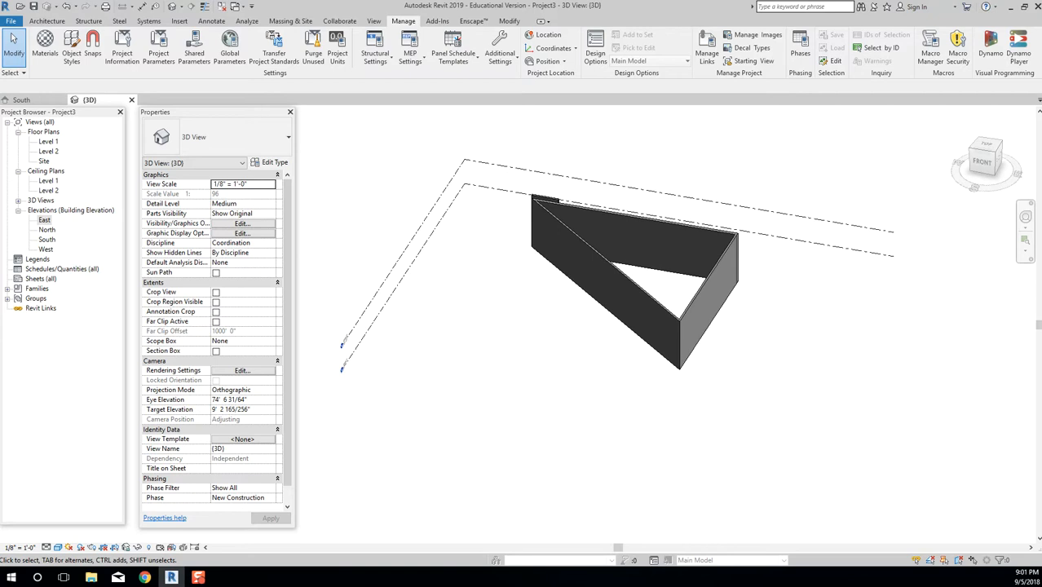
pyautogui.click(11, 21)
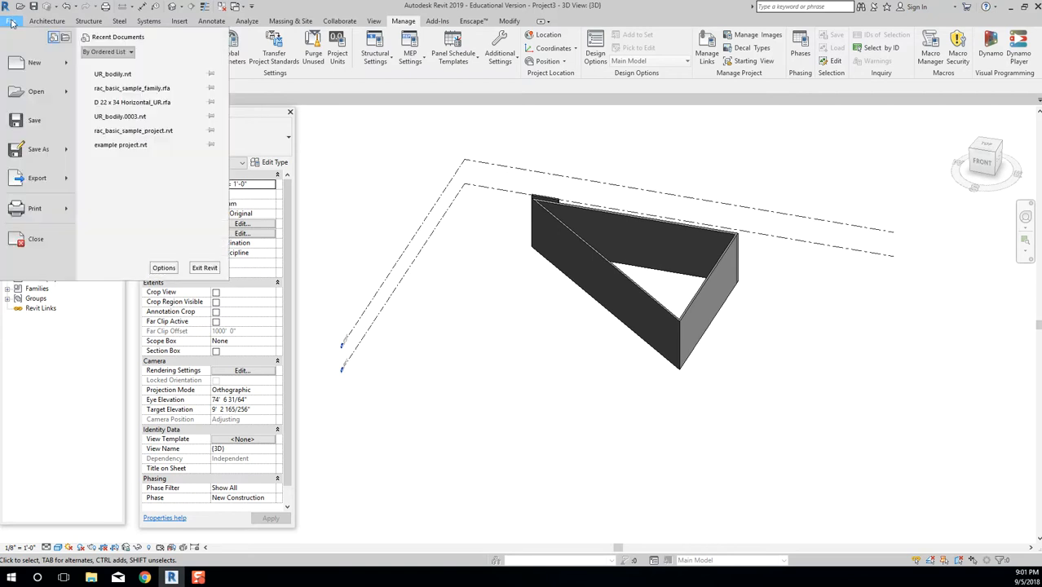
pyautogui.click(41, 124)
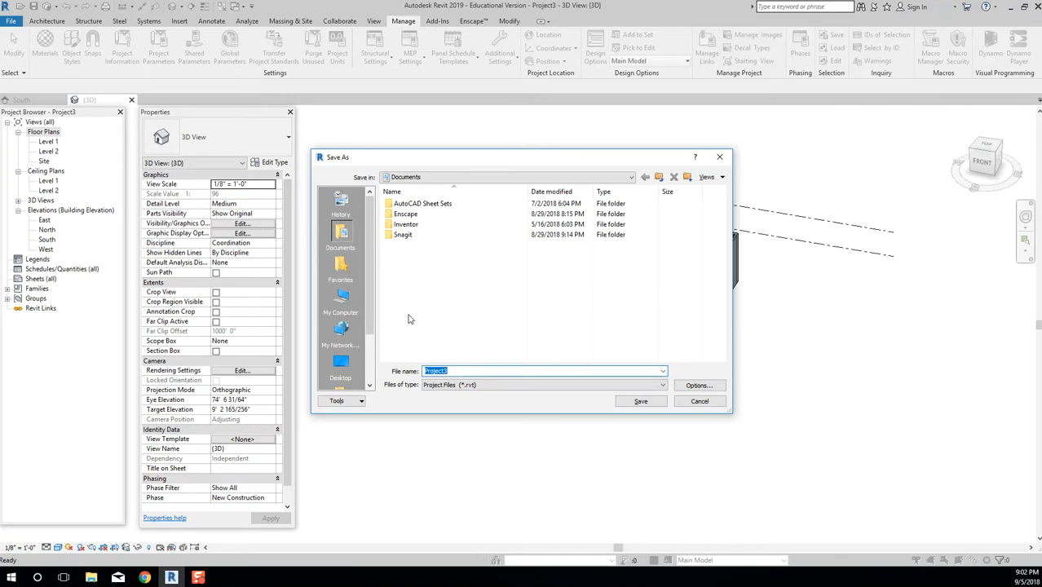
pyautogui.click(341, 365)
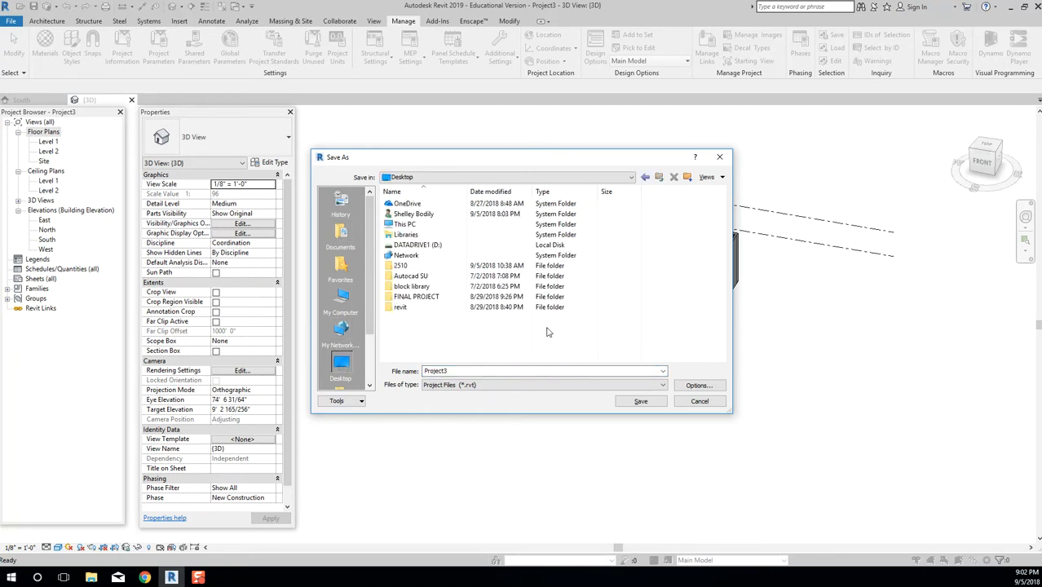
pyautogui.doubleClick(403, 309)
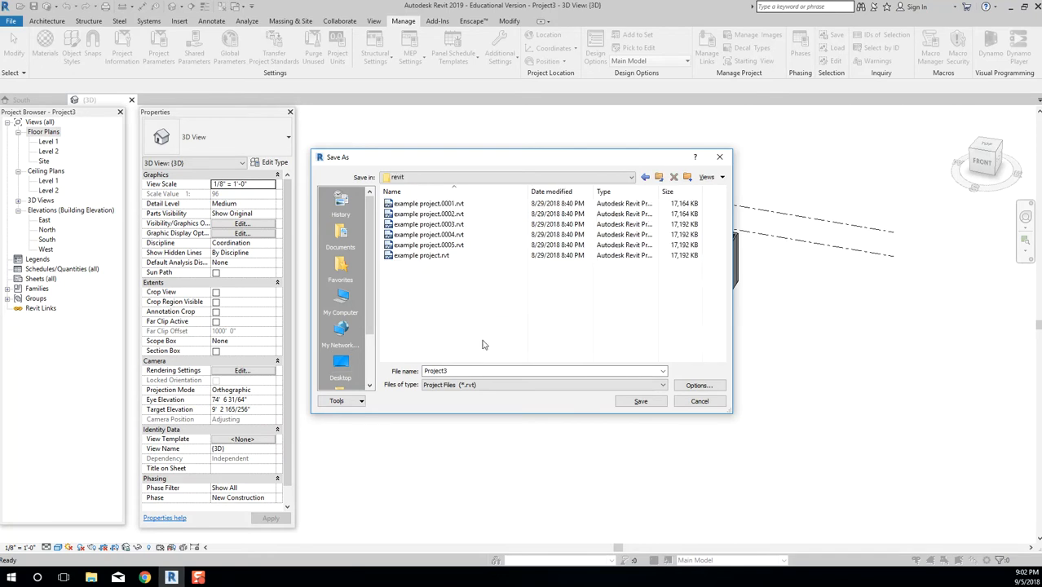
# Delete the old backups example project.0001.rvt, example project.0002.rvt and example project.0003.rvt from the revit folder.
pyautogui.click(450, 255)
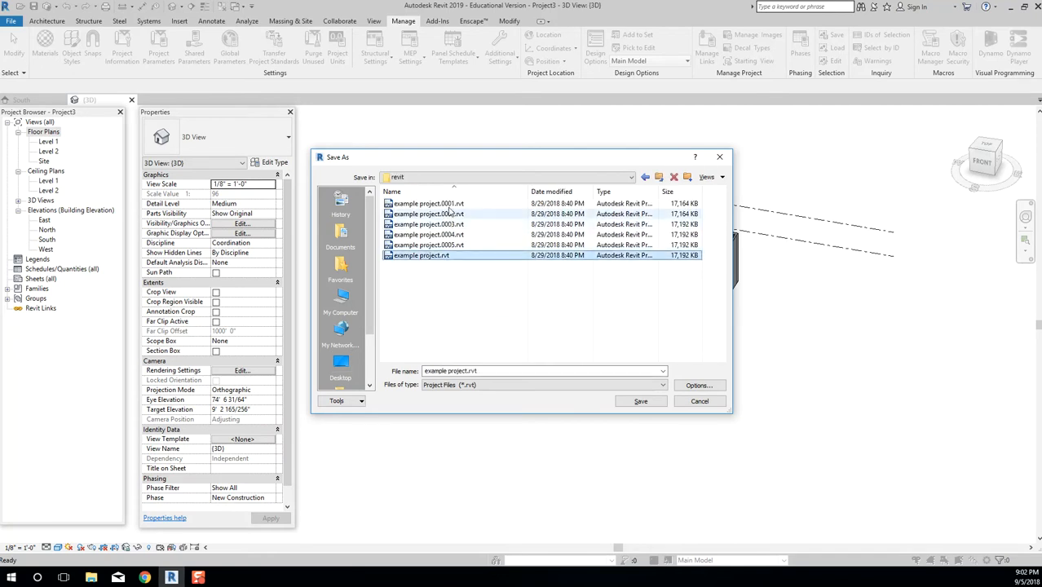
pyautogui.click(451, 204)
pyautogui.press('Delete')
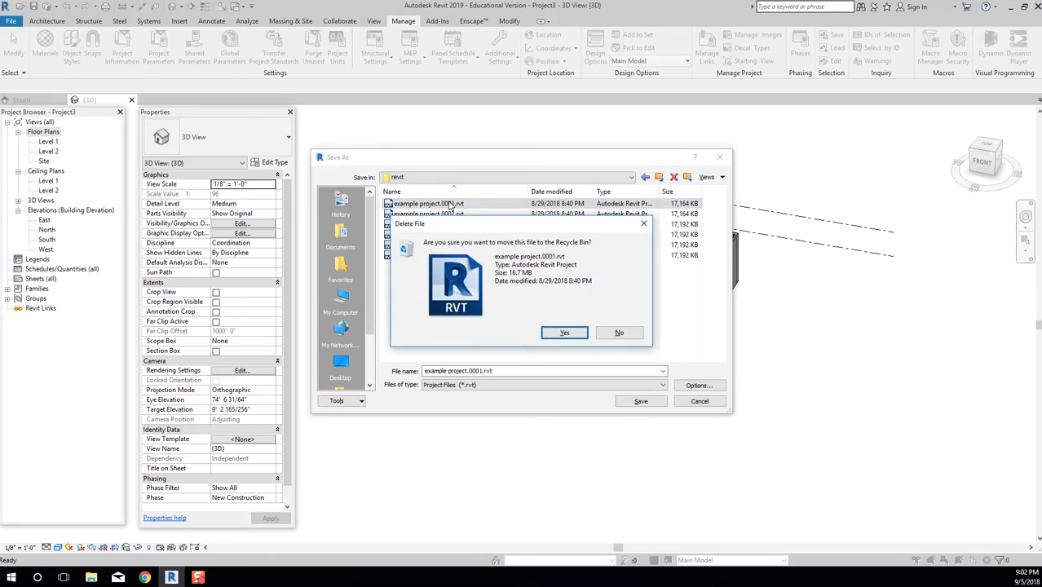
pyautogui.press('Return')
pyautogui.click(440, 234)
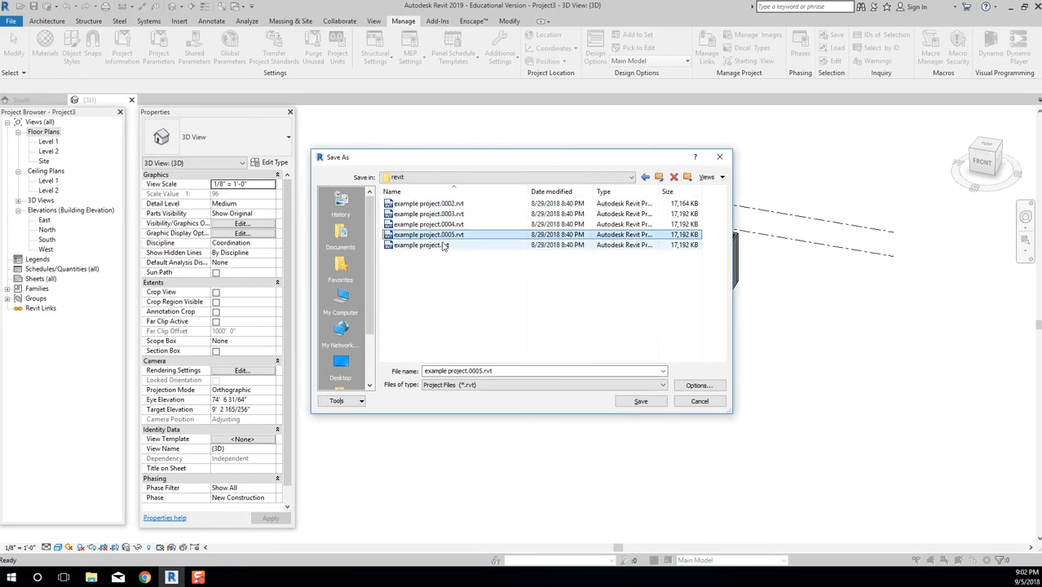
pyautogui.click(455, 204)
pyautogui.press('Delete')
pyautogui.click(560, 333)
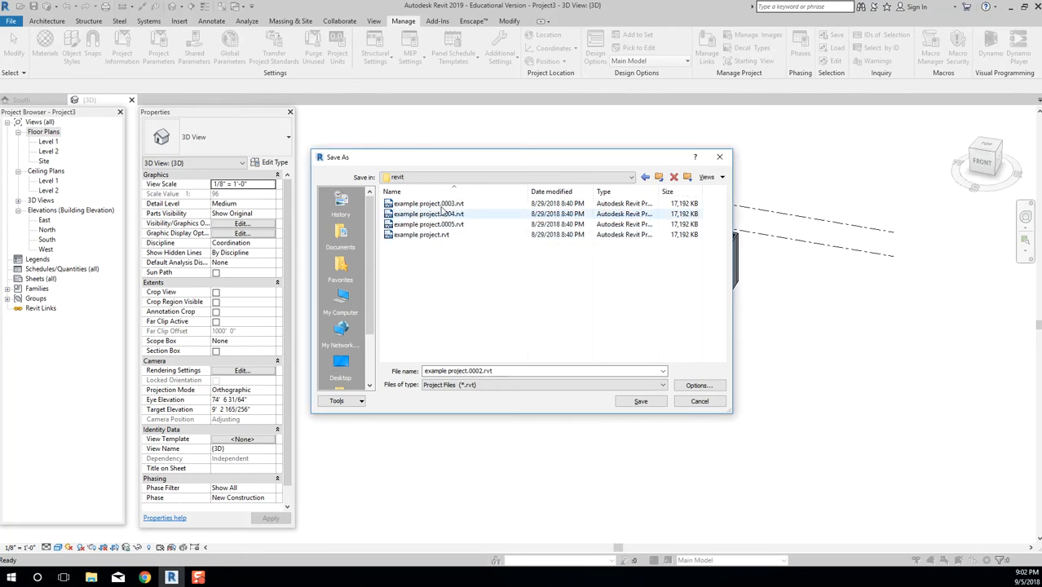
pyautogui.press('Delete')
pyautogui.click(559, 332)
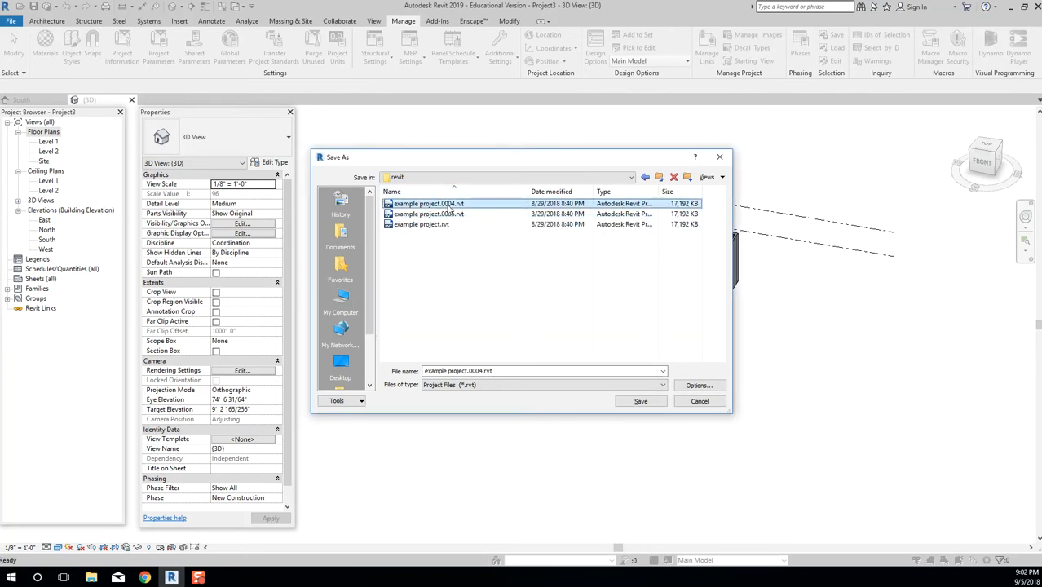
# Delete example project.0004.rvt, example project.0005.rvt and example project.rvt from the revit folder.
pyautogui.press('Delete')
pyautogui.click(562, 332)
pyautogui.press('Delete')
pyautogui.click(562, 333)
pyautogui.click(436, 205)
pyautogui.press('Delete')
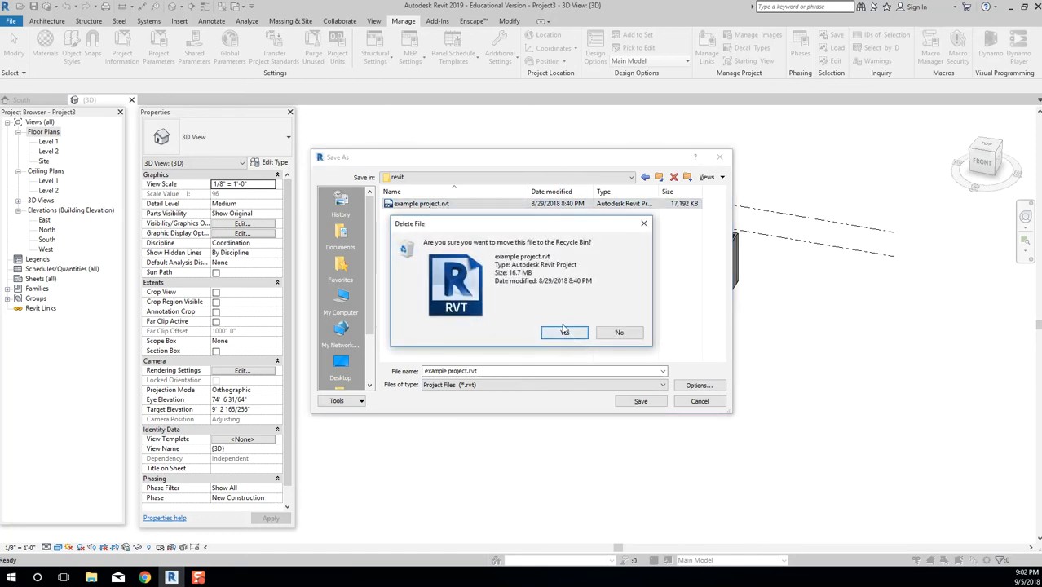
pyautogui.click(566, 334)
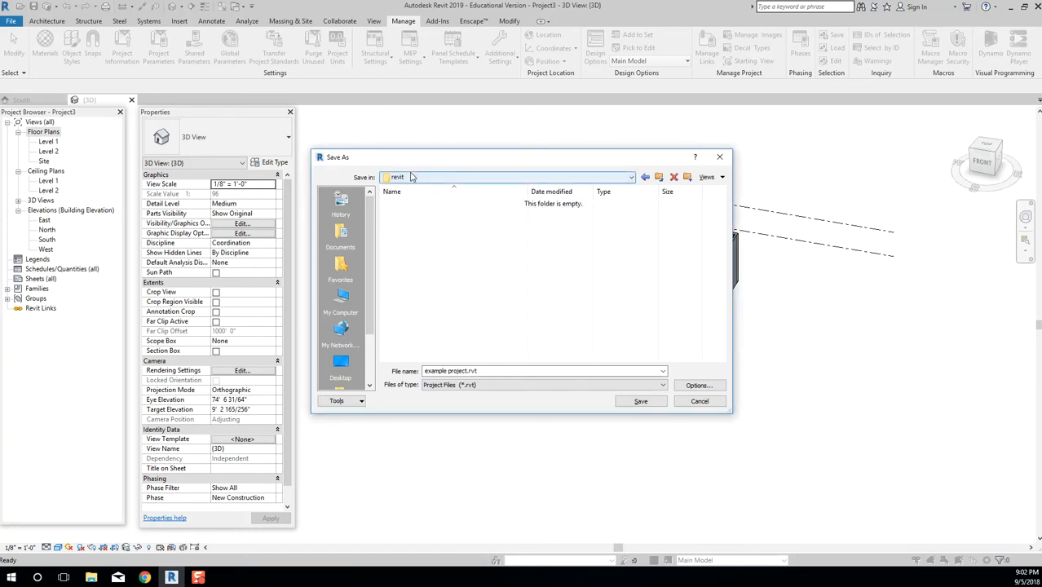
# Switch the save file type to Template Files (*.rte) and back to Project Files (*.rvt).
pyautogui.click(486, 370)
pyautogui.click(629, 320)
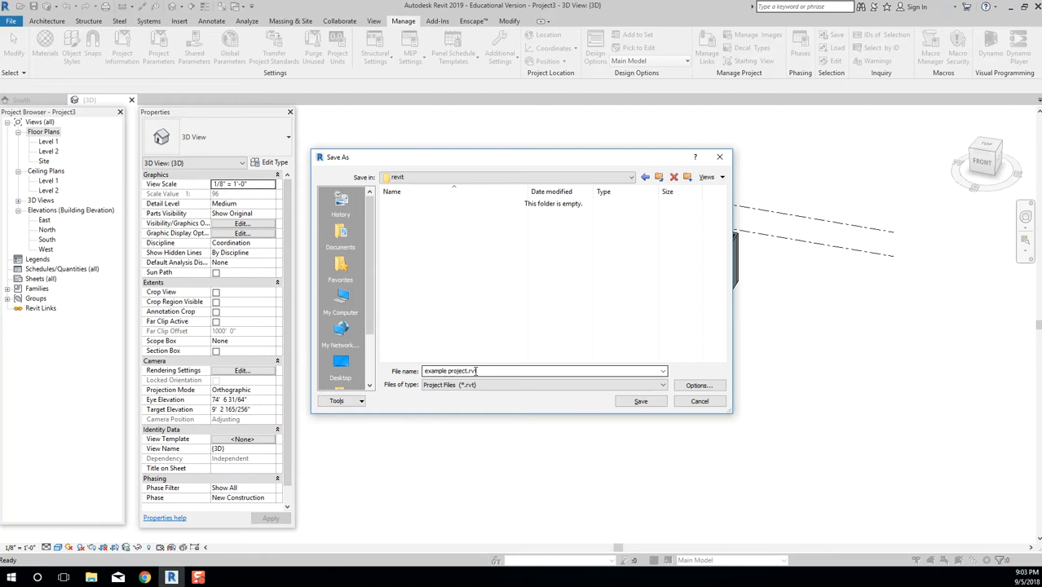
pyautogui.click(628, 385)
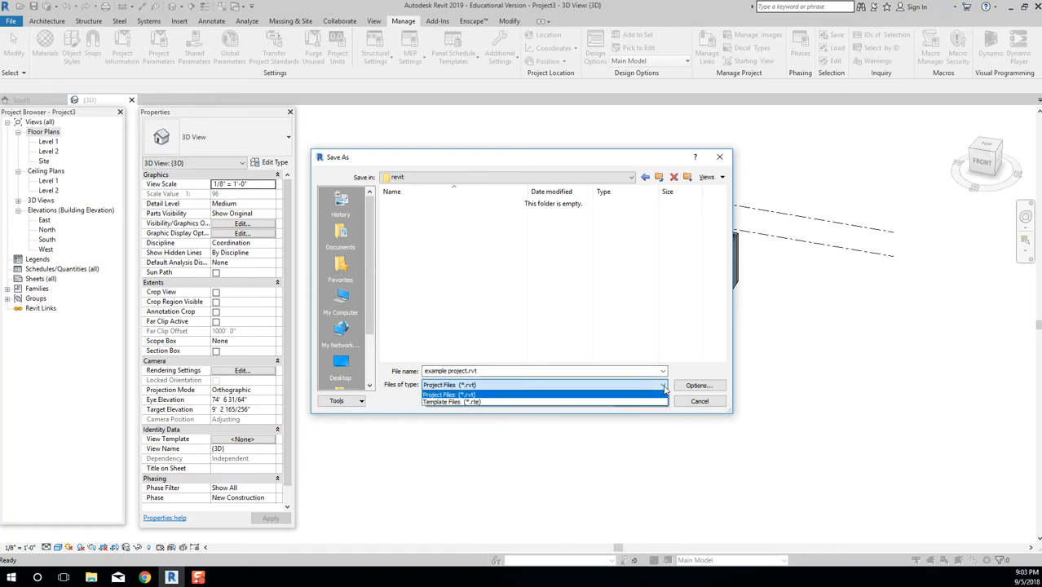
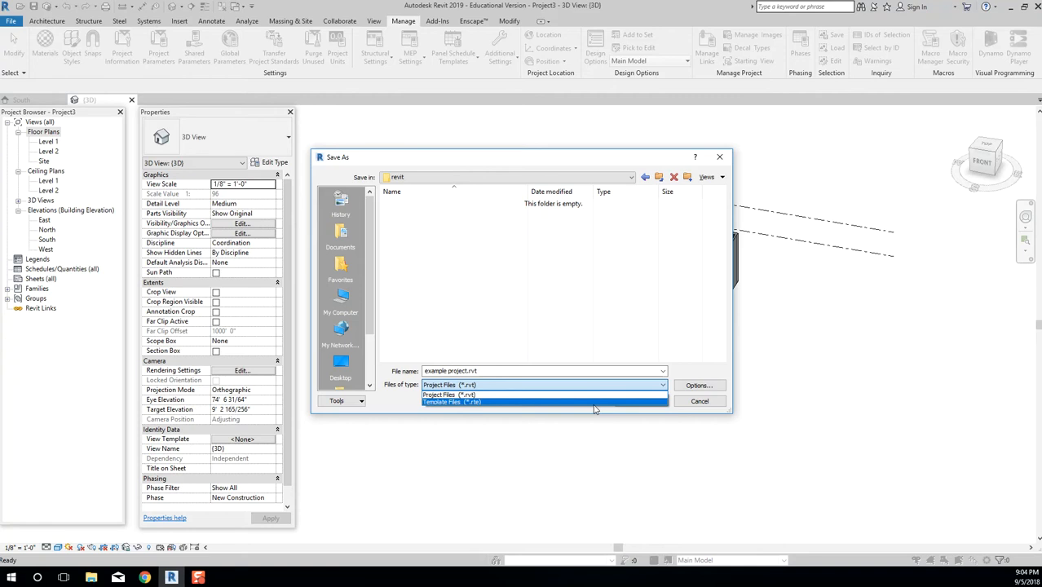
pyautogui.click(492, 402)
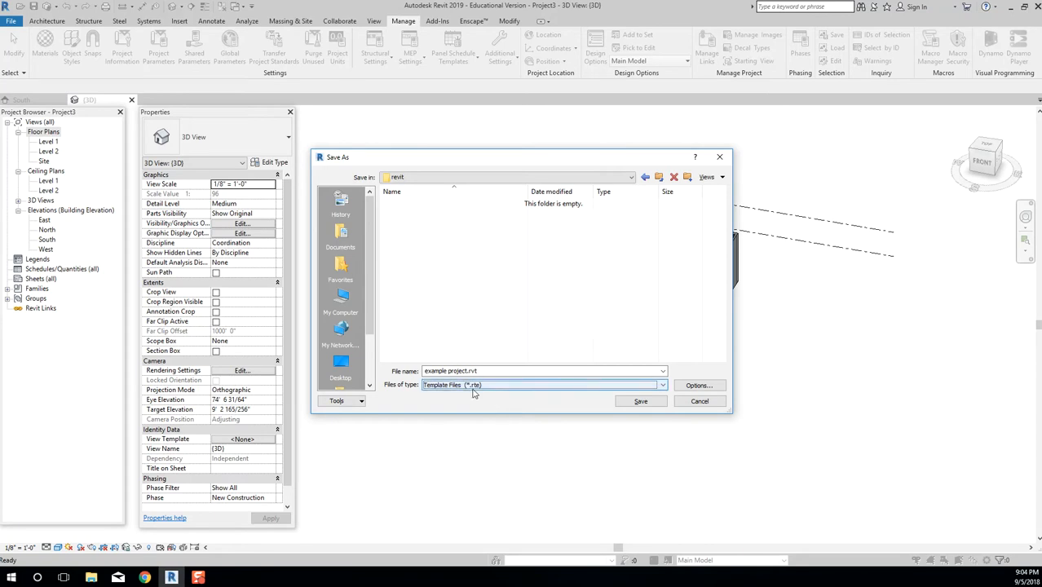
pyautogui.click(489, 391)
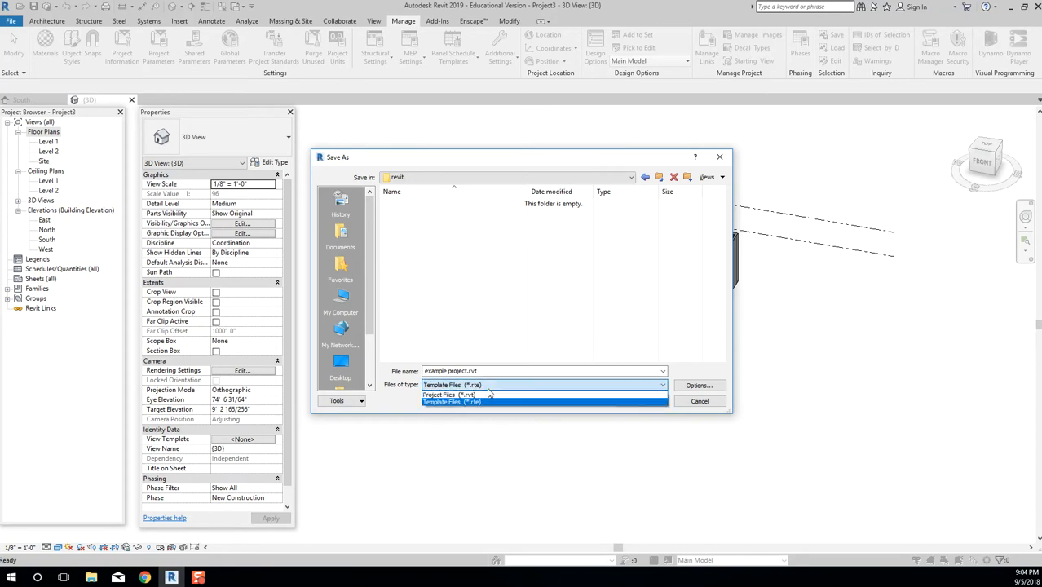
pyautogui.click(490, 398)
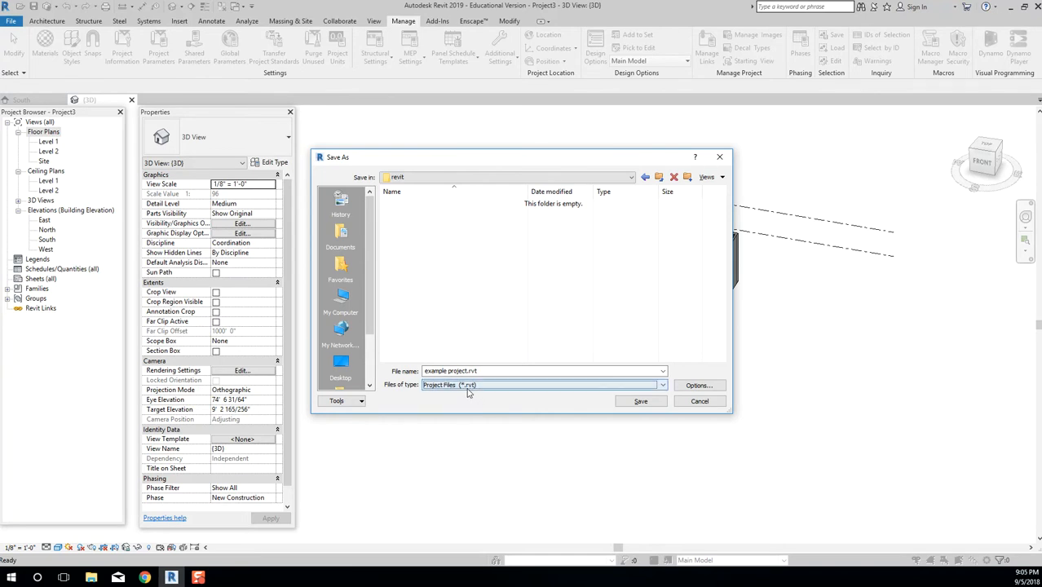
# Accept the File Save Options for maximum backups, save the project as example project.rvt in the revit folder, and save it again.
pyautogui.click(628, 403)
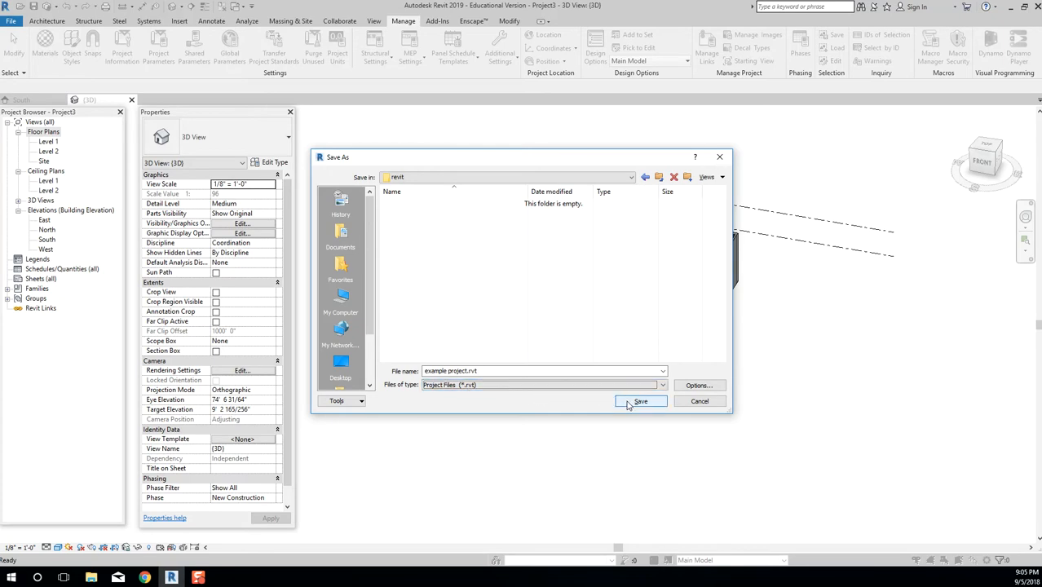
pyautogui.click(699, 390)
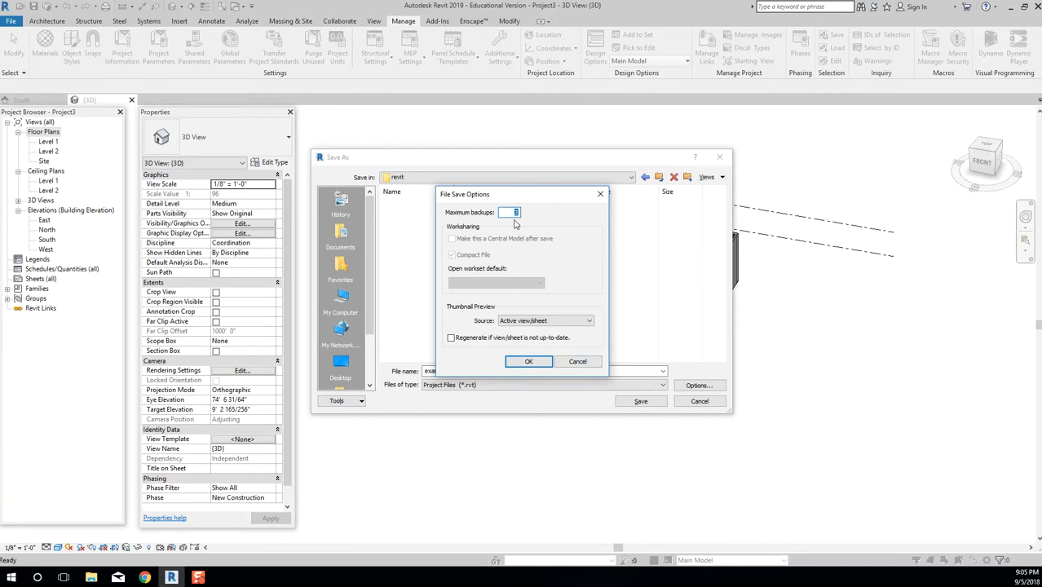
pyautogui.click(520, 361)
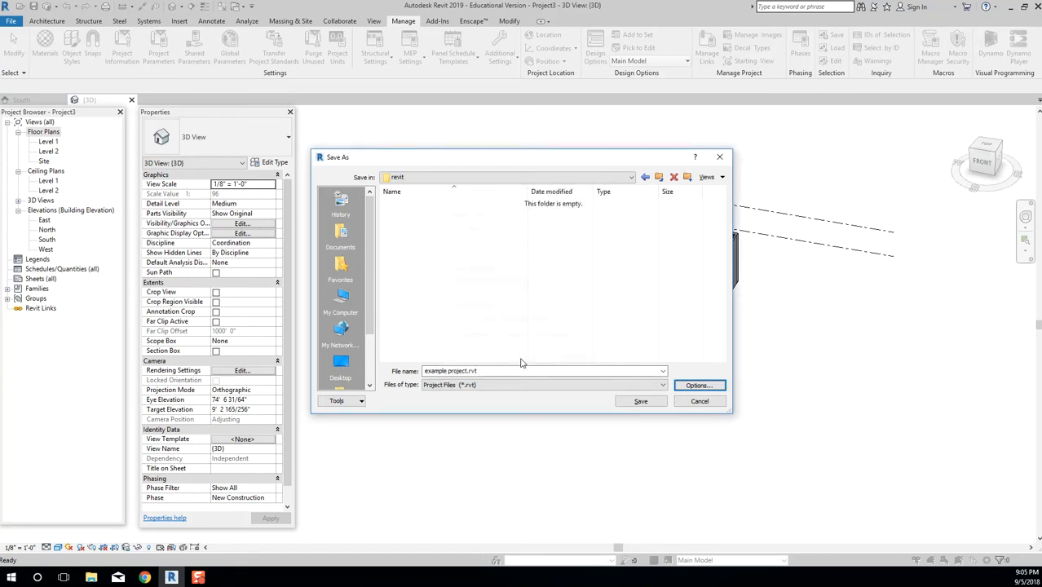
pyautogui.click(639, 401)
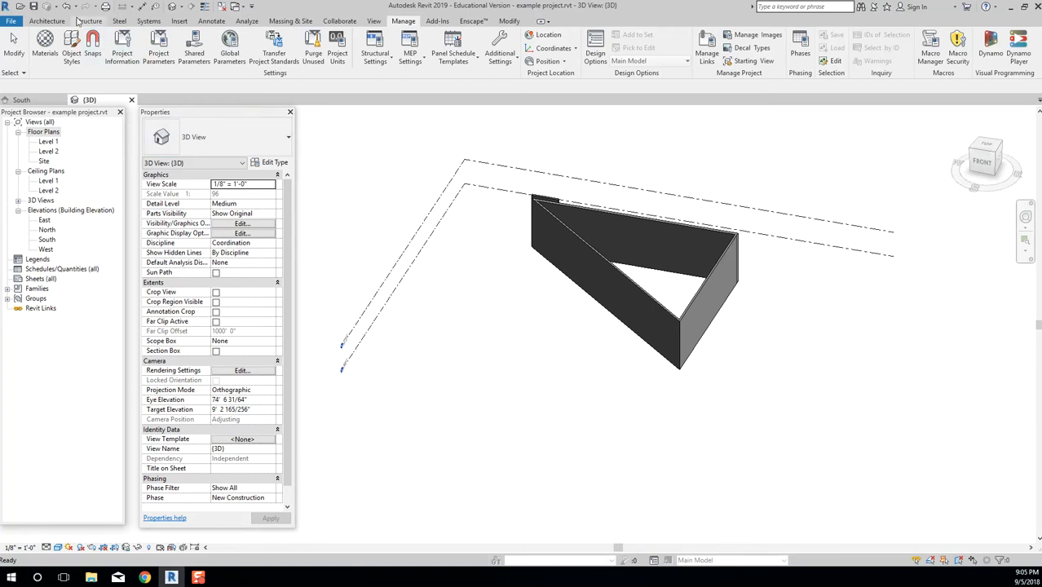
pyautogui.click(33, 7)
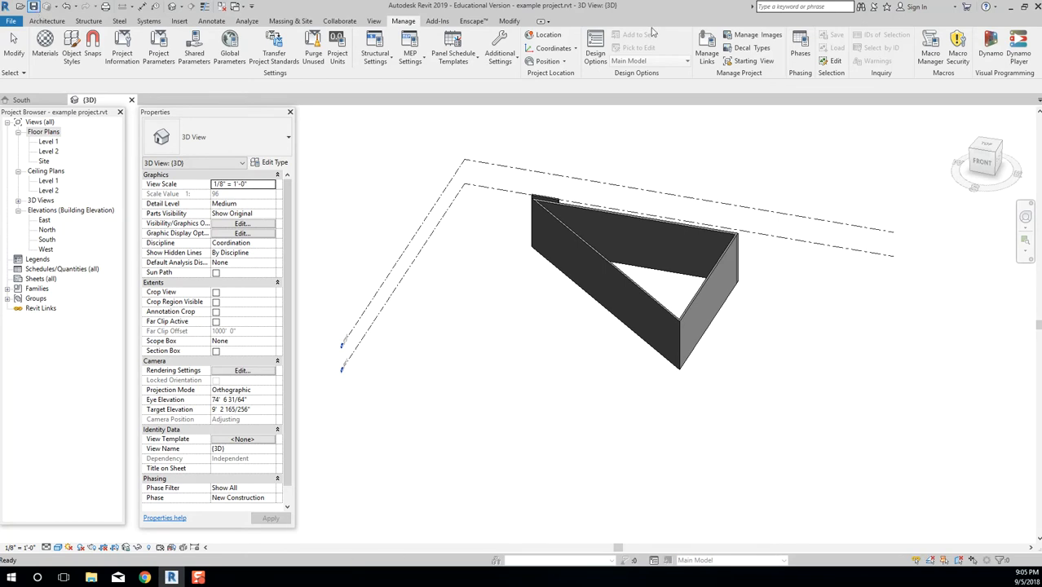
# Minimize Revit, open the revit folder from the desktop, and examine the project file and its numbered backups.
pyautogui.click(1011, 6)
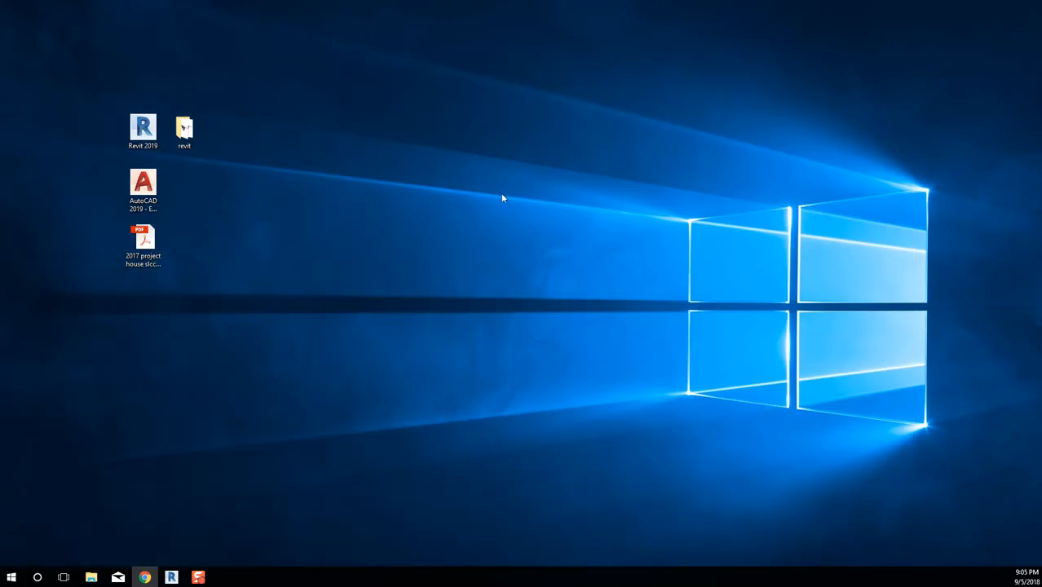
pyautogui.doubleClick(194, 140)
pyautogui.moveTo(654, 111); pyautogui.dragTo(612, 85)
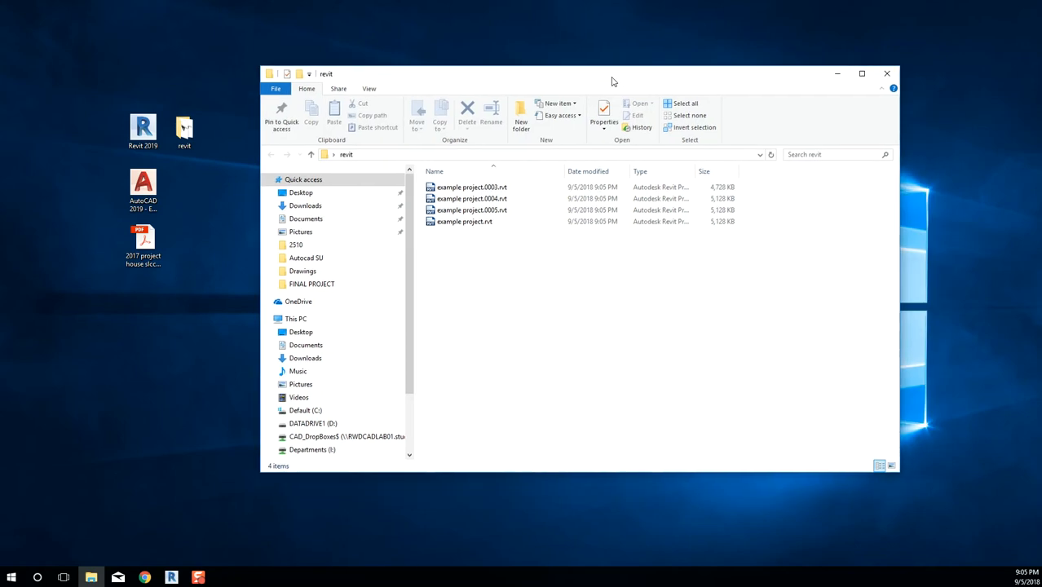
pyautogui.click(487, 227)
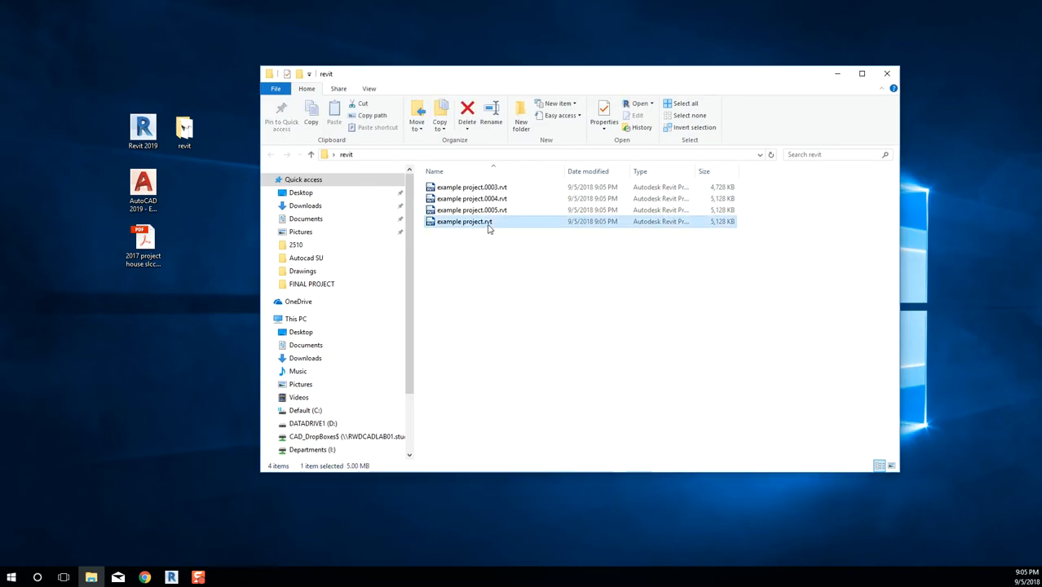
pyautogui.click(489, 210)
pyautogui.click(489, 198)
pyautogui.click(489, 187)
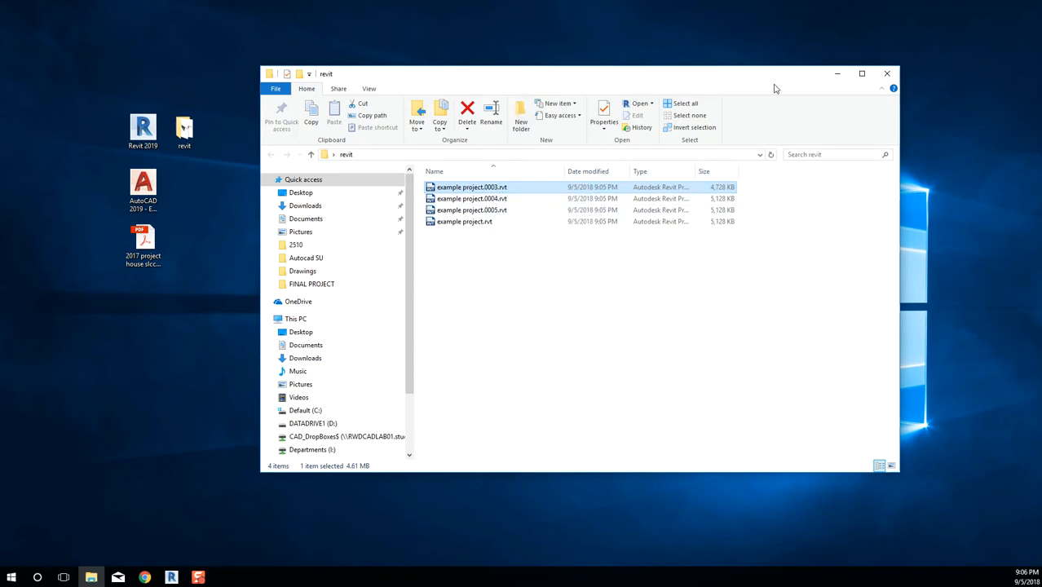
# Narrow the revit folder window and arrange it side by side with a restored, smaller Revit window.
pyautogui.moveTo(260, 210); pyautogui.dragTo(559, 210)
pyautogui.moveTo(668, 75); pyautogui.dragTo(808, 155)
pyautogui.click(171, 577)
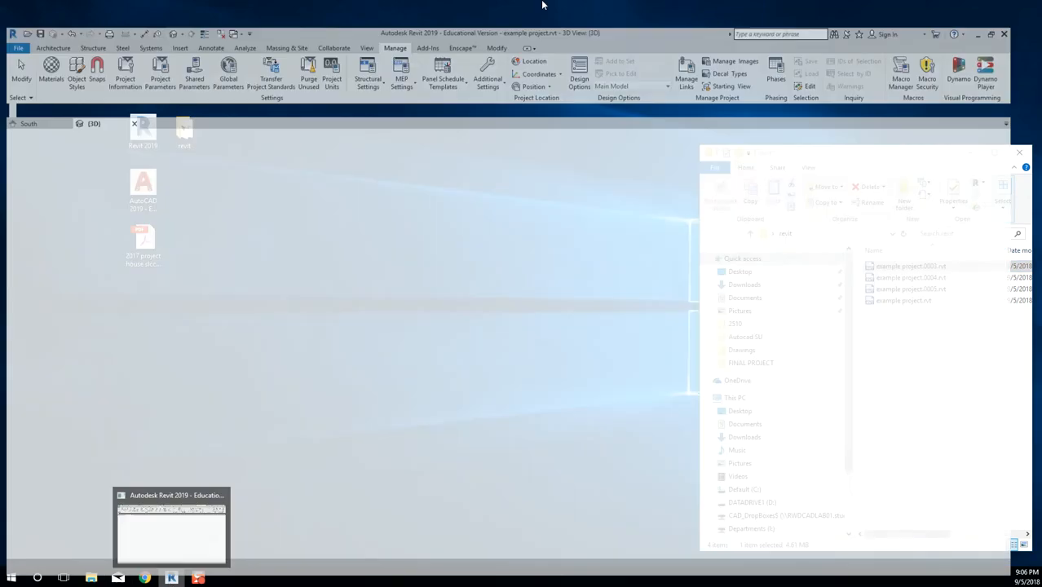
pyautogui.doubleClick(512, 11)
pyautogui.moveTo(493, 8); pyautogui.dragTo(428, 9)
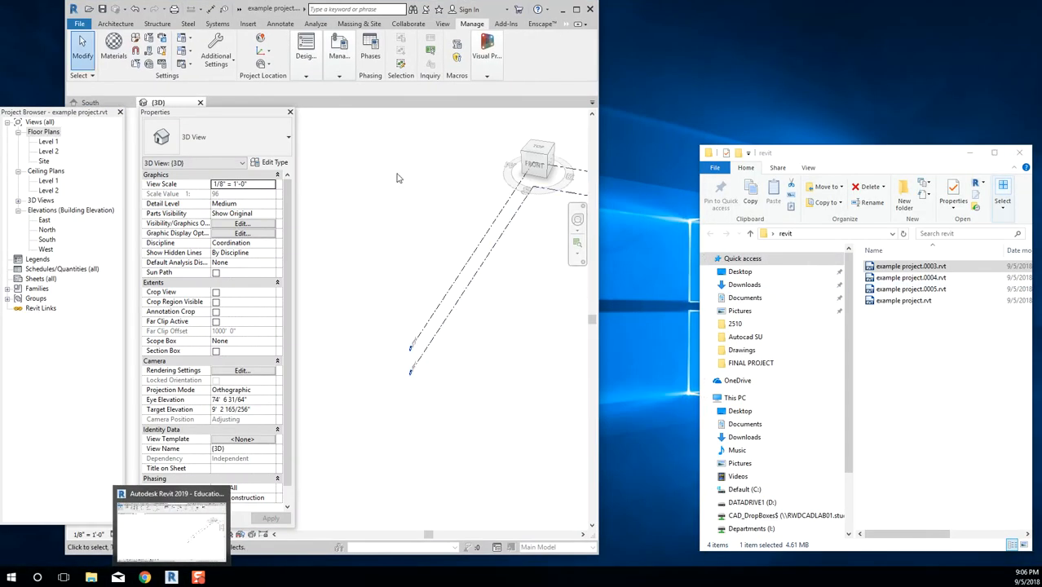
# Save the project repeatedly to generate new numbered backups in the revit folder.
pyautogui.click(103, 10)
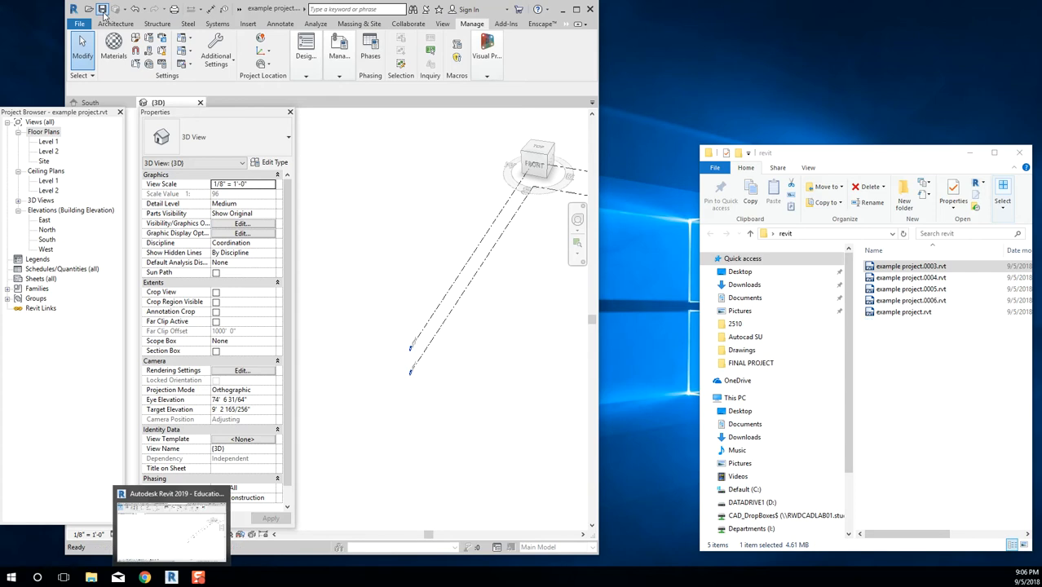
pyautogui.click(103, 10)
pyautogui.click(103, 9)
pyautogui.click(103, 10)
pyautogui.click(102, 10)
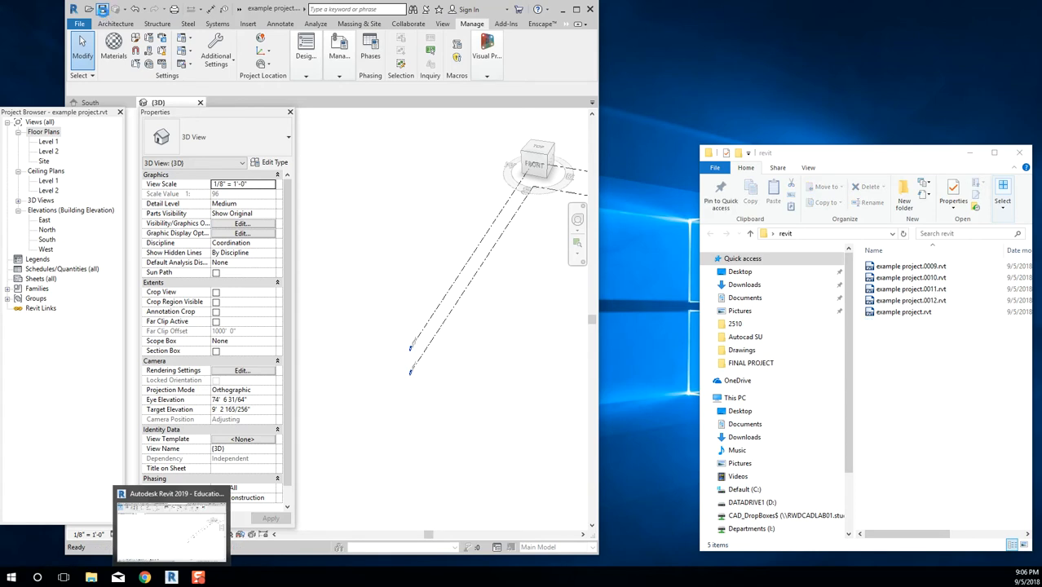
pyautogui.click(103, 10)
pyautogui.click(103, 10)
pyautogui.click(103, 10)
pyautogui.click(103, 10)
pyautogui.click(102, 10)
pyautogui.click(103, 10)
pyautogui.click(103, 10)
pyautogui.click(102, 10)
pyautogui.click(102, 10)
pyautogui.click(103, 9)
pyautogui.click(102, 9)
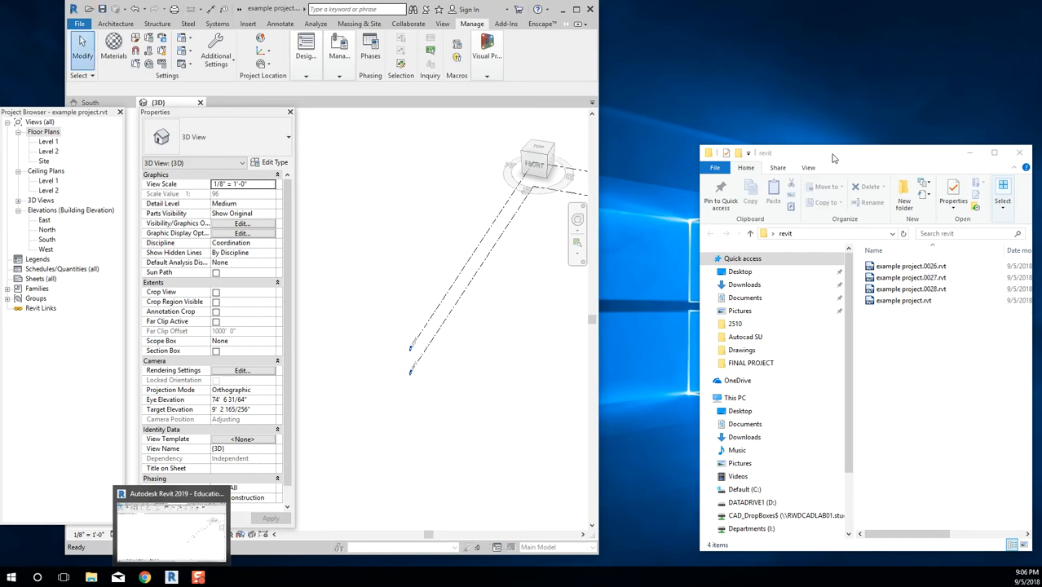
# Move the revit folder window closer to Revit and examine the current project file and its newest backups.
pyautogui.moveTo(838, 153); pyautogui.dragTo(735, 96)
pyautogui.click(818, 233)
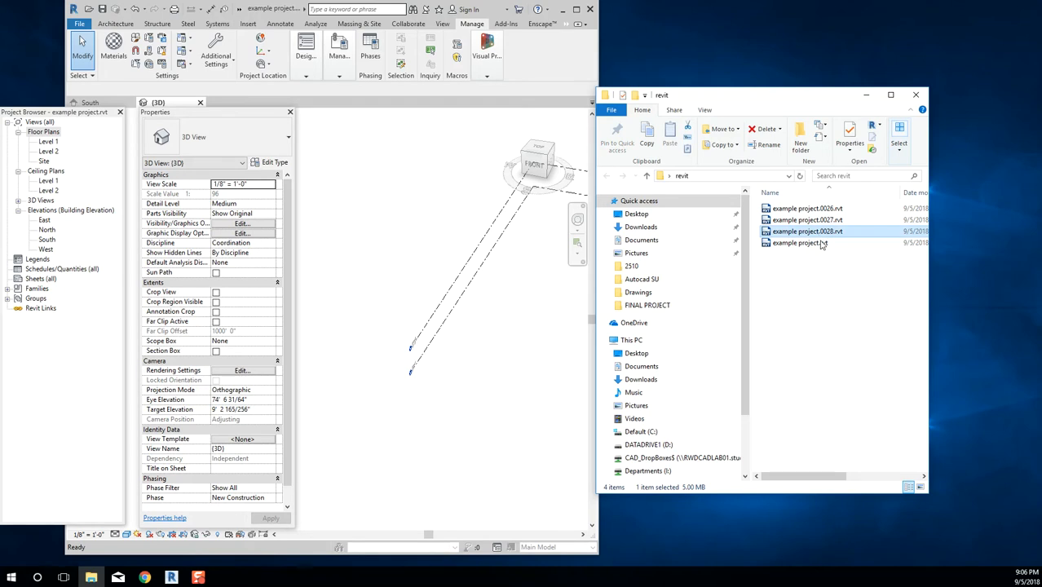
pyautogui.click(820, 339)
# Close the project's 3D and South views to close the example project.
pyautogui.click(356, 124)
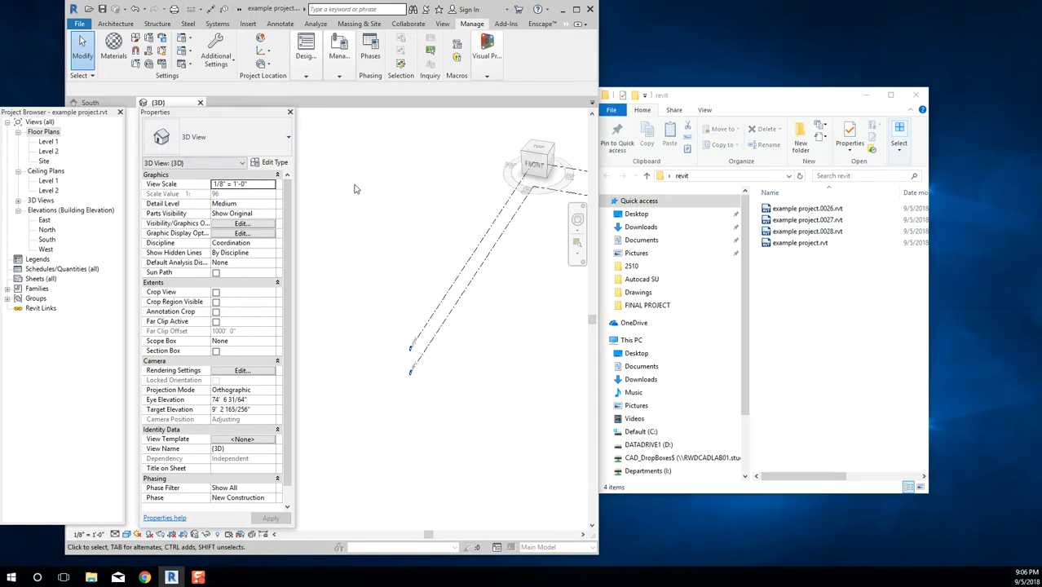
pyautogui.click(200, 102)
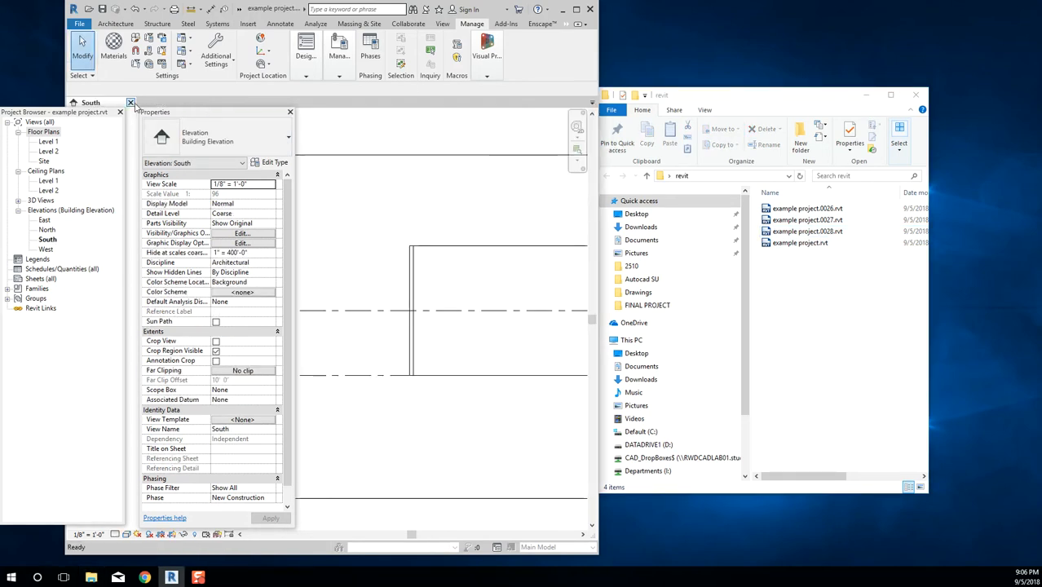
pyautogui.click(130, 103)
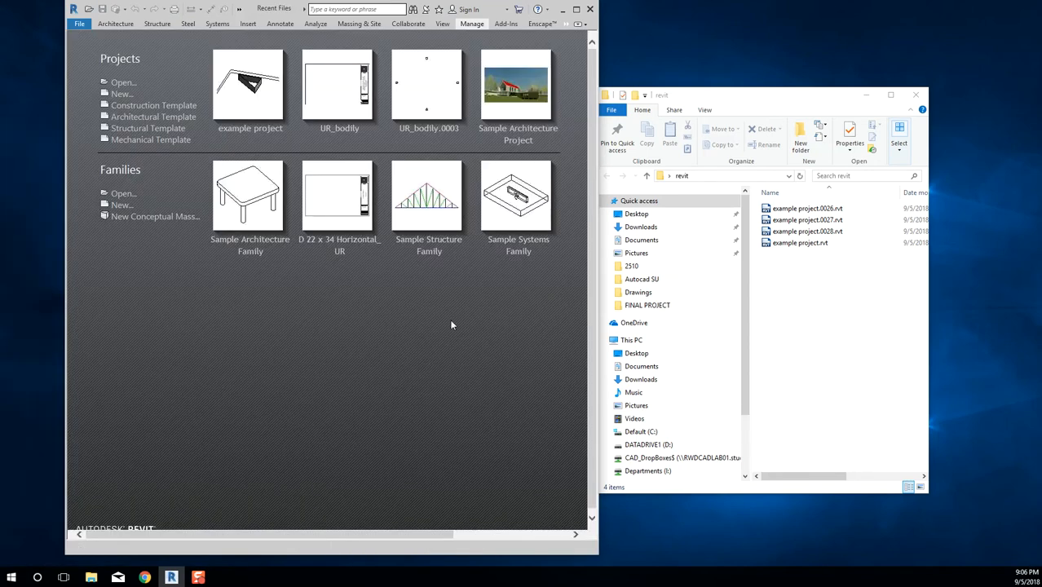
# Move the revit folder window away from Revit and open example project.rvt from it.
pyautogui.click(860, 332)
pyautogui.moveTo(736, 94); pyautogui.dragTo(818, 104)
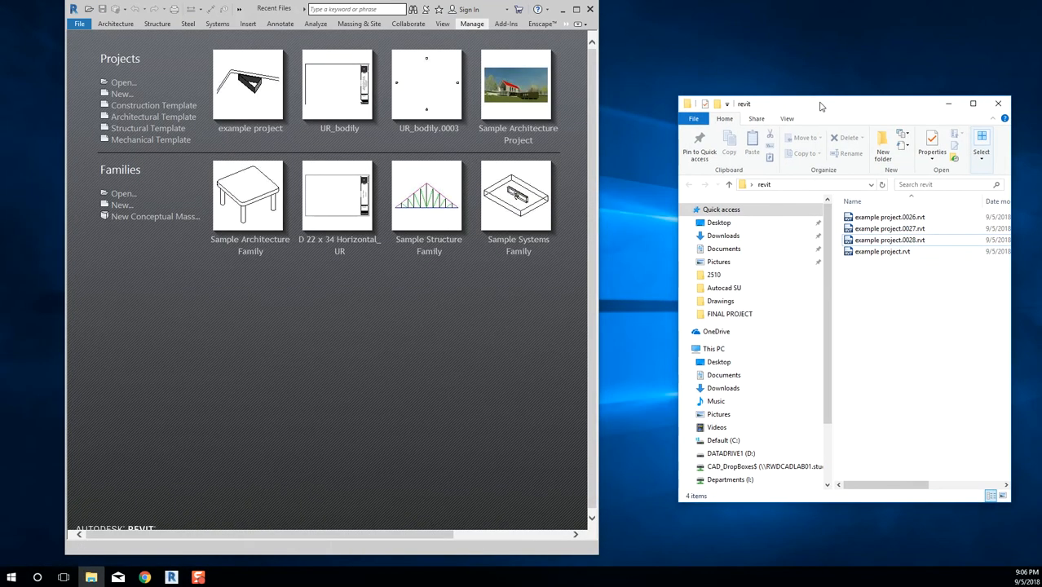
pyautogui.doubleClick(872, 252)
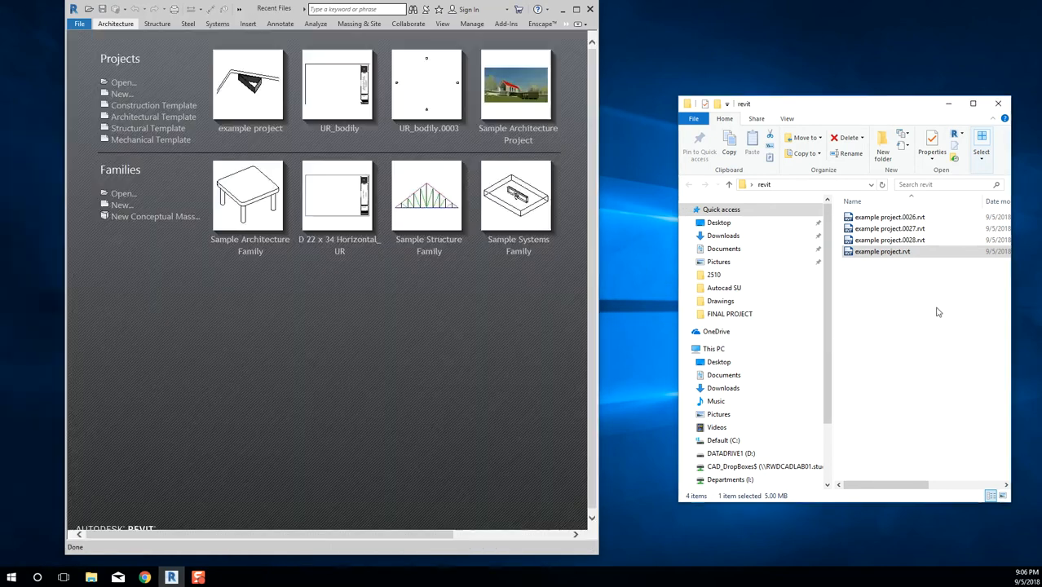
# Widen the revit folder window toward Revit and open the backup example project.0028.rvt from it.
pyautogui.click(936, 271)
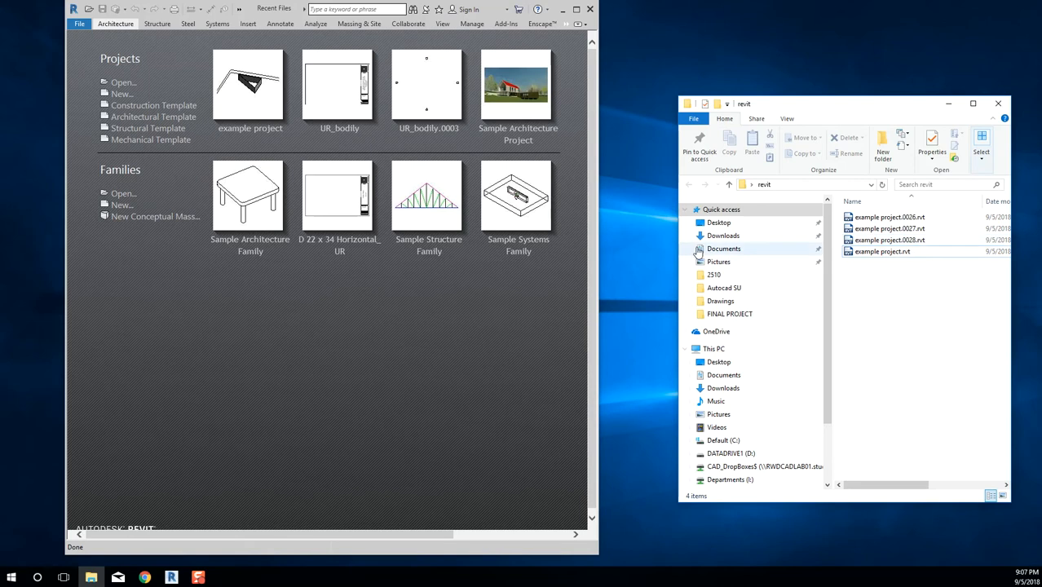
pyautogui.moveTo(679, 242); pyautogui.dragTo(595, 242)
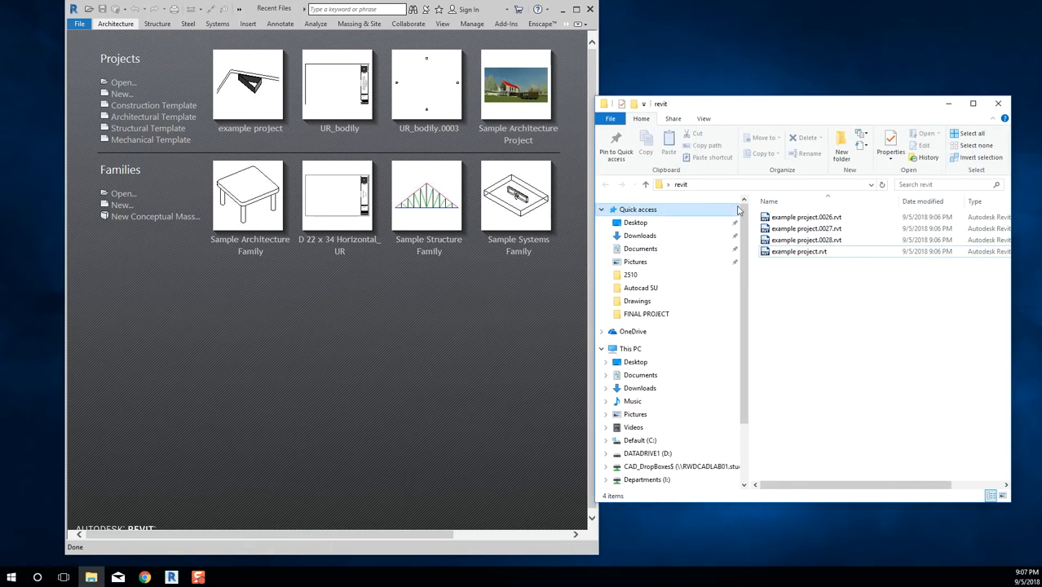
pyautogui.doubleClick(811, 241)
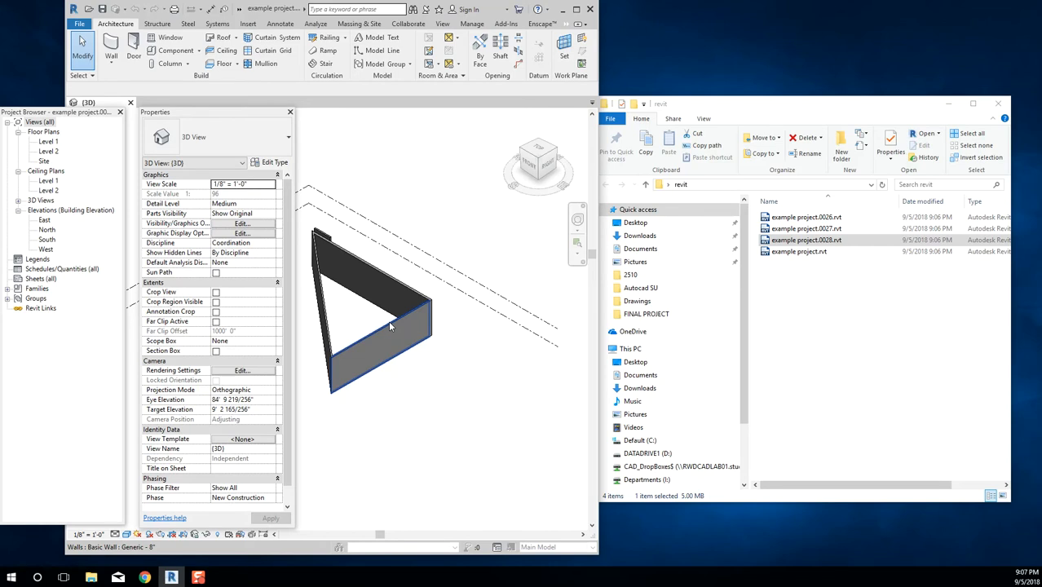
# Sort the revit folder's files by name in descending order and adjust the Name column to show full file names.
pyautogui.click(842, 254)
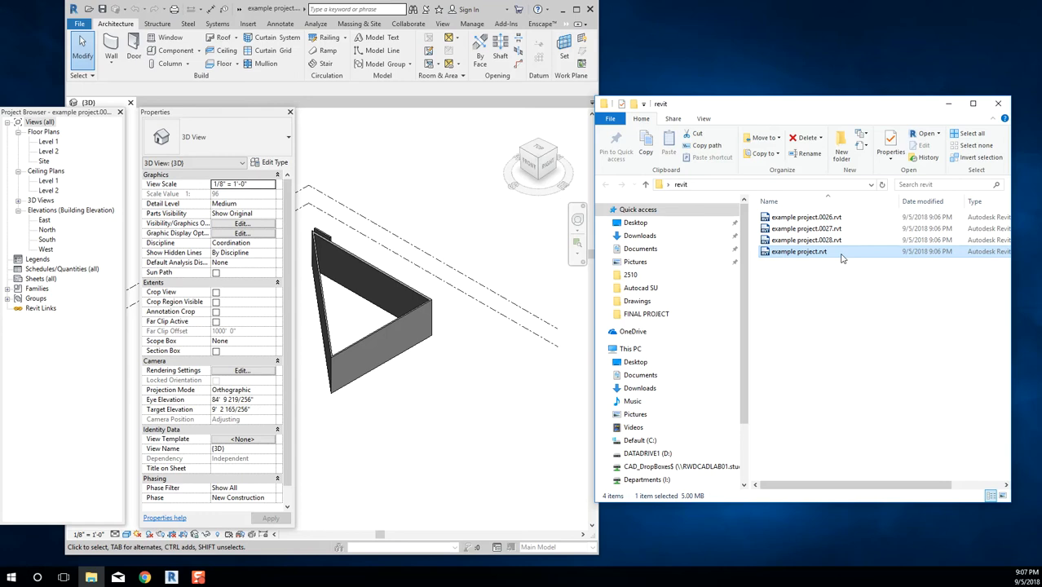
pyautogui.click(816, 268)
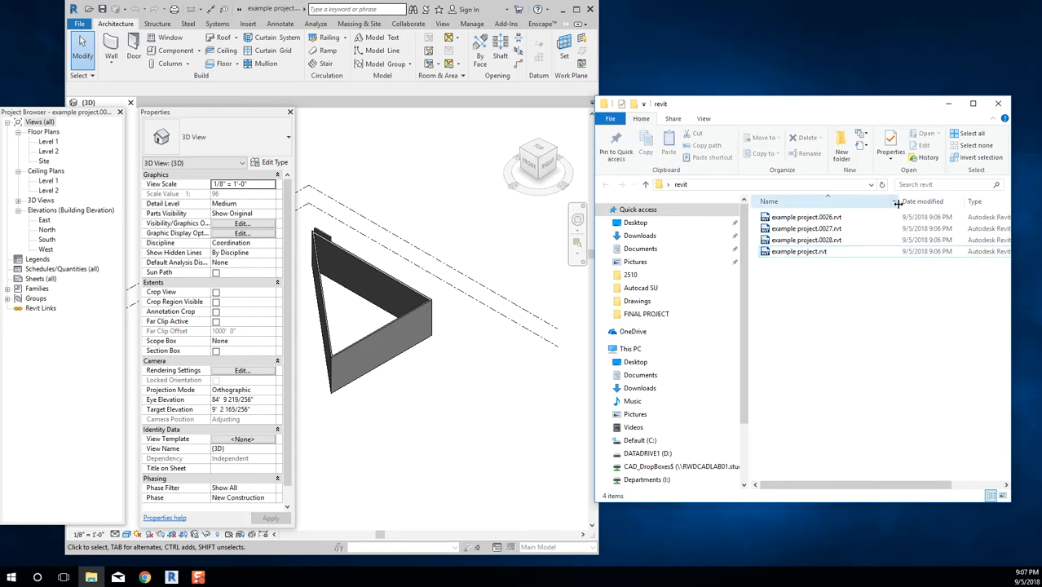
pyautogui.moveTo(897, 204); pyautogui.dragTo(820, 202)
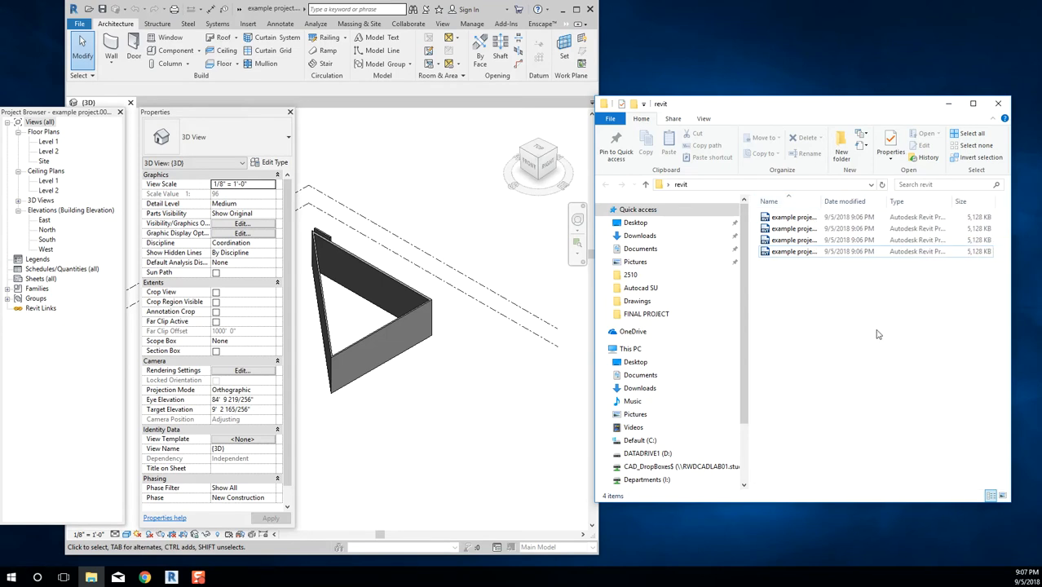
pyautogui.click(804, 255)
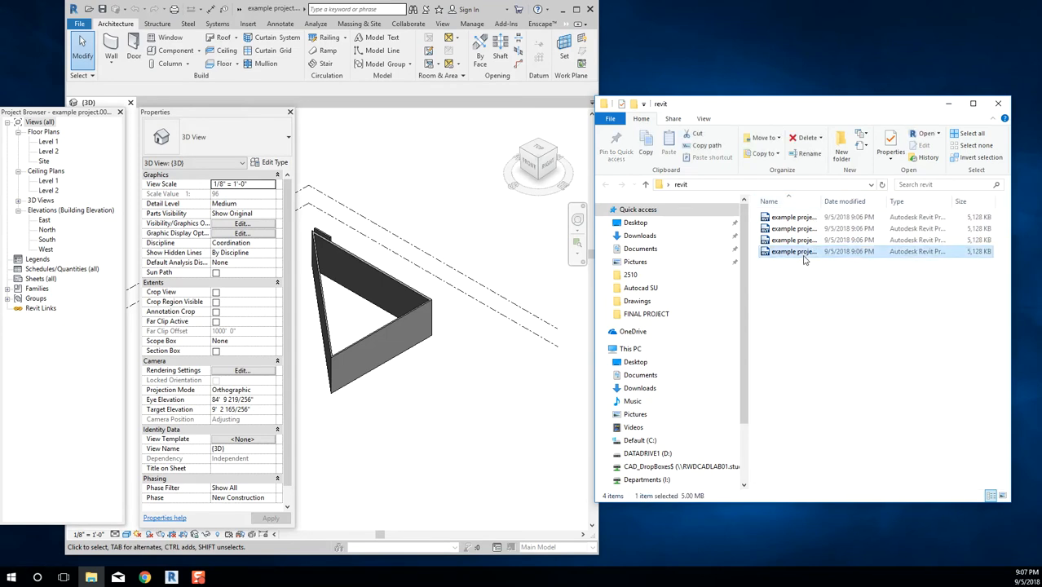
pyautogui.click(794, 202)
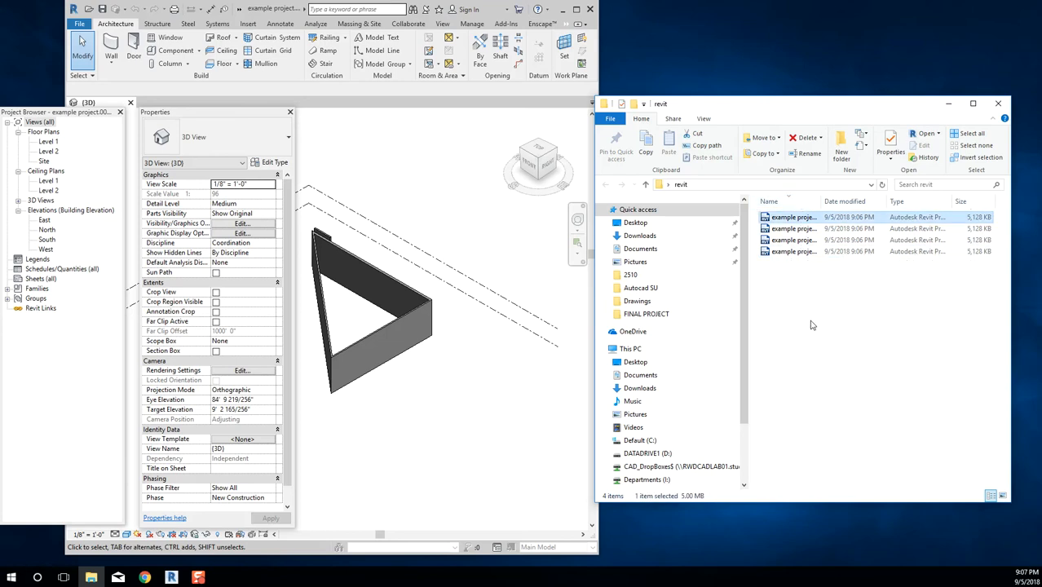
pyautogui.click(811, 326)
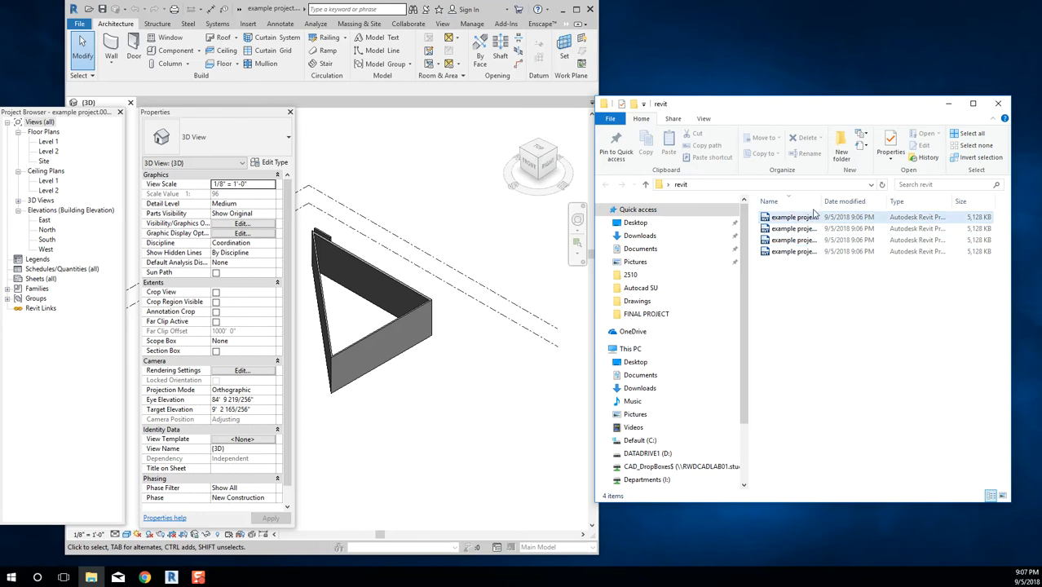
pyautogui.moveTo(823, 200); pyautogui.dragTo(884, 202)
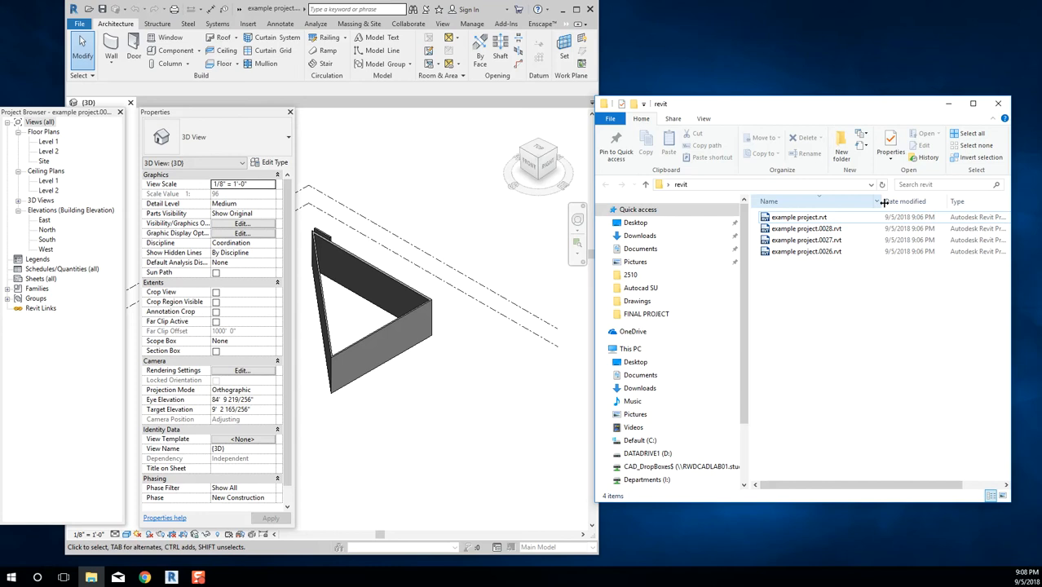
# Try to delete backups 0026 through 0028 from the revit folder, retry the file in use once, and cancel its deletion.
pyautogui.click(827, 252)
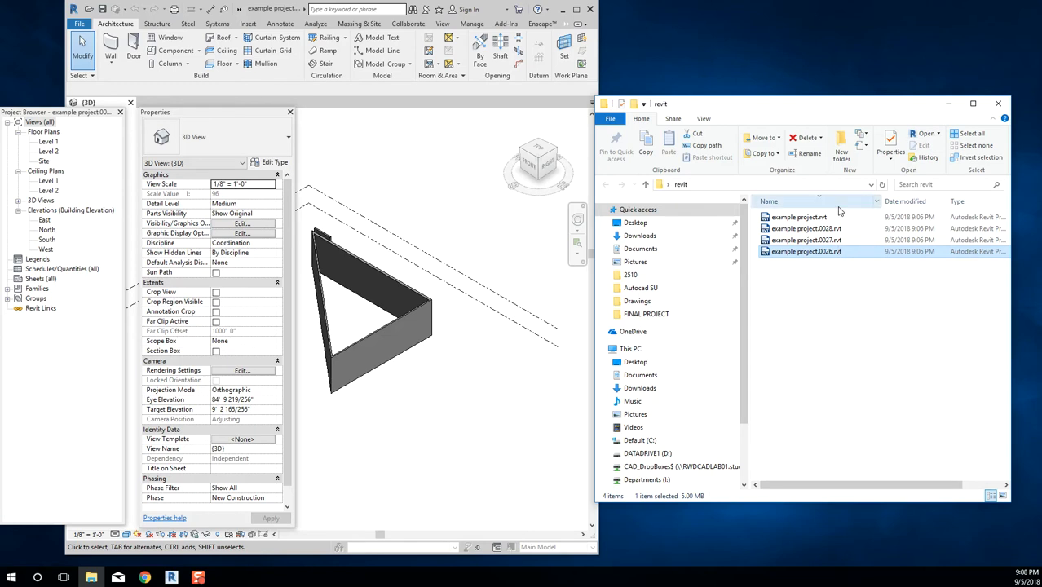
pyautogui.click(825, 229)
pyautogui.keyDown('shift'); pyautogui.click(831, 252); pyautogui.keyUp('shift')
pyautogui.press('Delete')
pyautogui.press('Return')
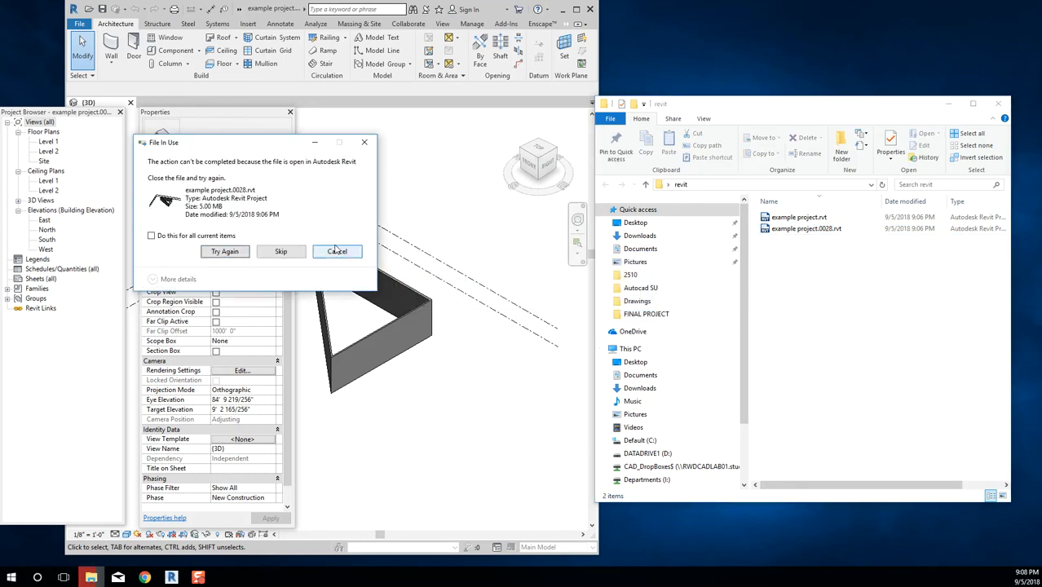
pyautogui.click(226, 251)
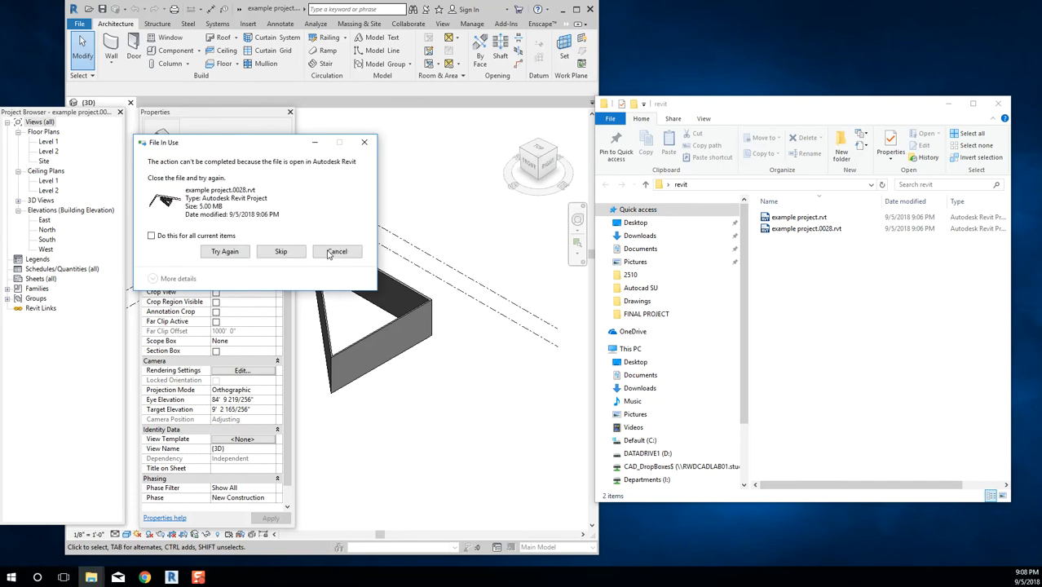
pyautogui.click(337, 251)
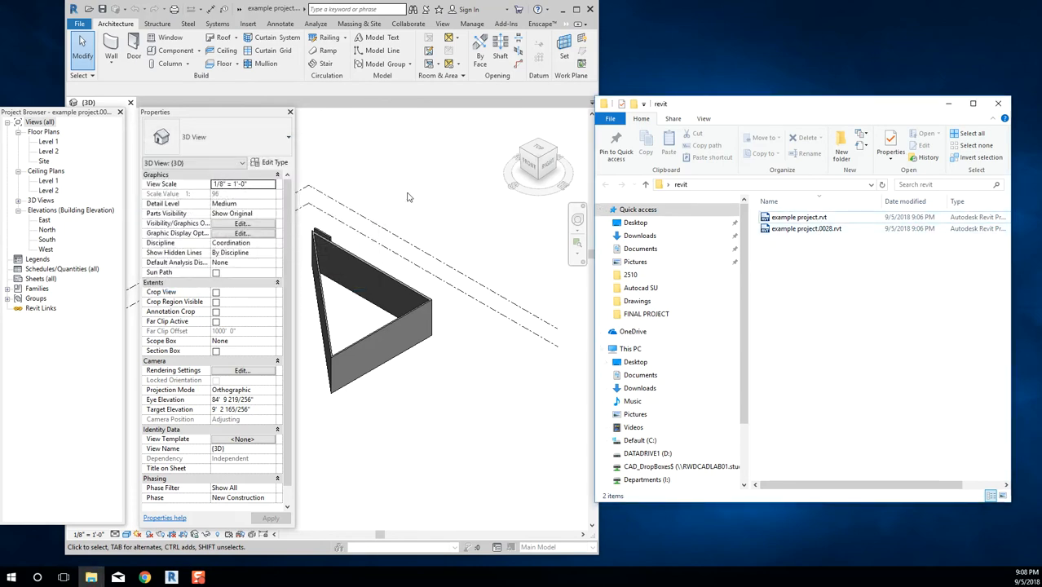
# Try to save the opened backup project, cancelling the offer to save it to example project.rvt instead.
pyautogui.click(382, 177)
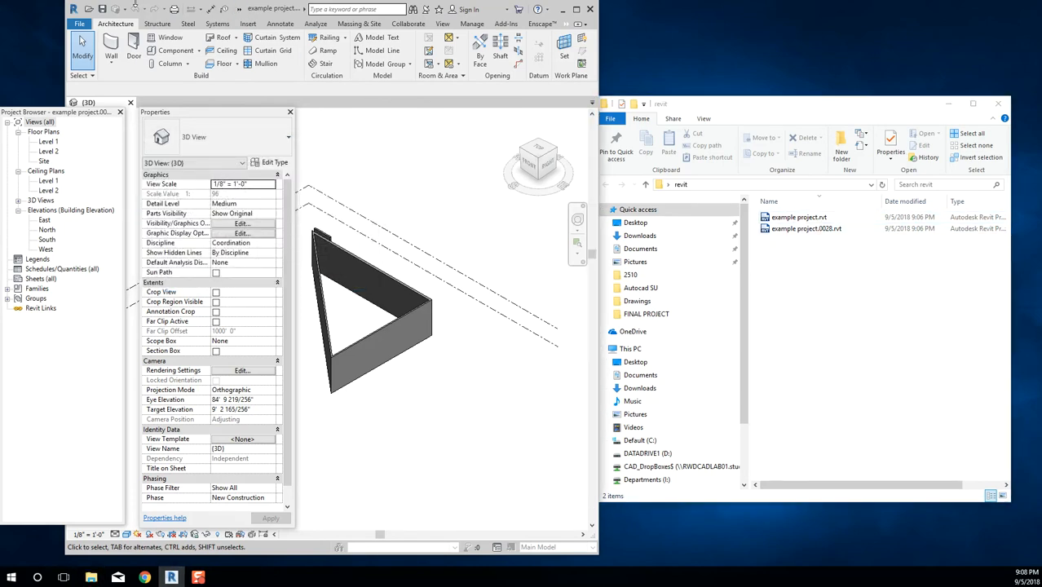
pyautogui.click(102, 9)
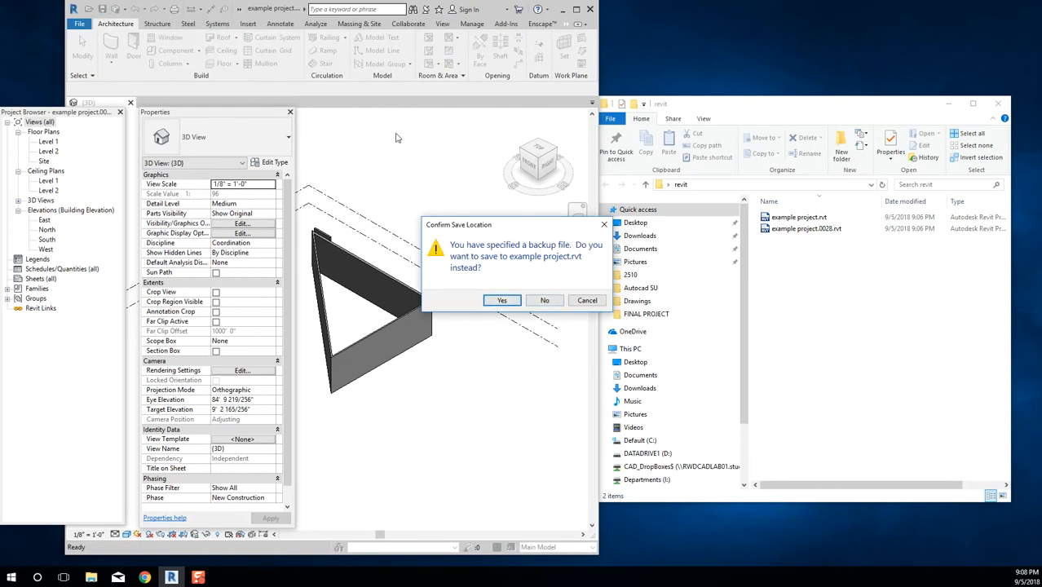
pyautogui.click(586, 300)
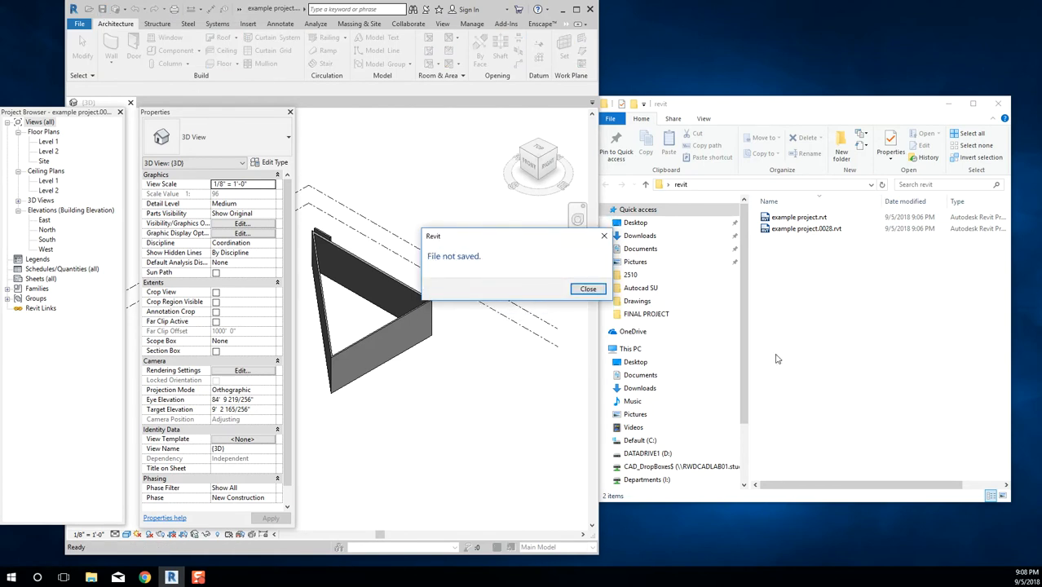
pyautogui.press('Return')
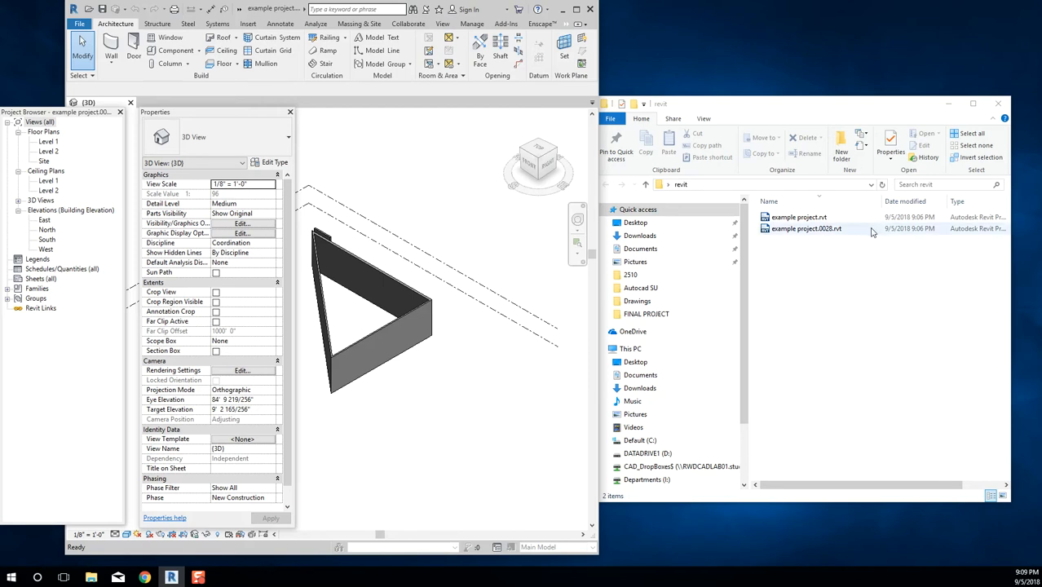
# Maximize the Revit window and close the opened backup example project.0028.rvt.
pyautogui.click(837, 335)
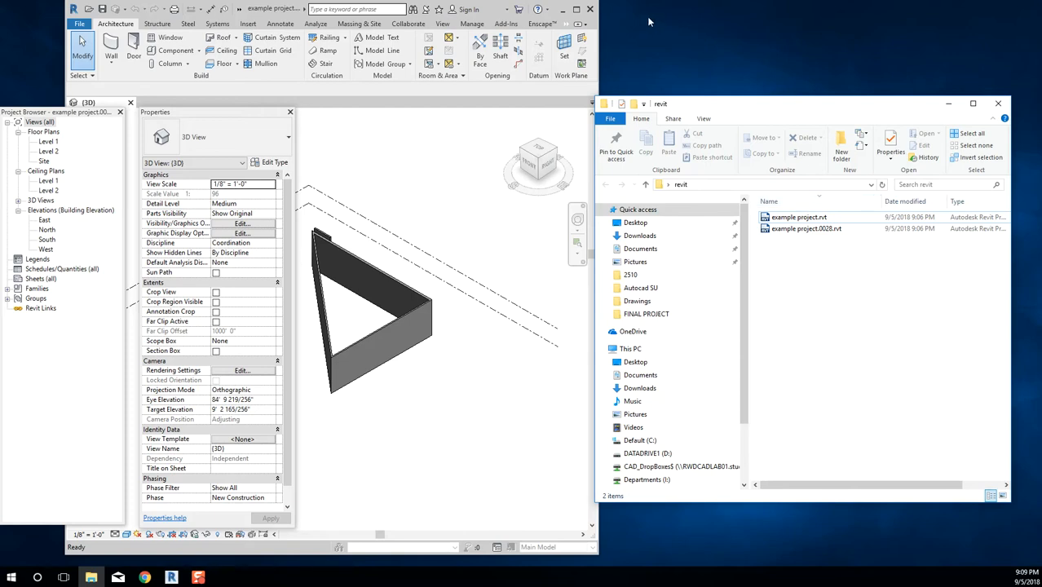
pyautogui.click(579, 12)
pyautogui.click(583, 28)
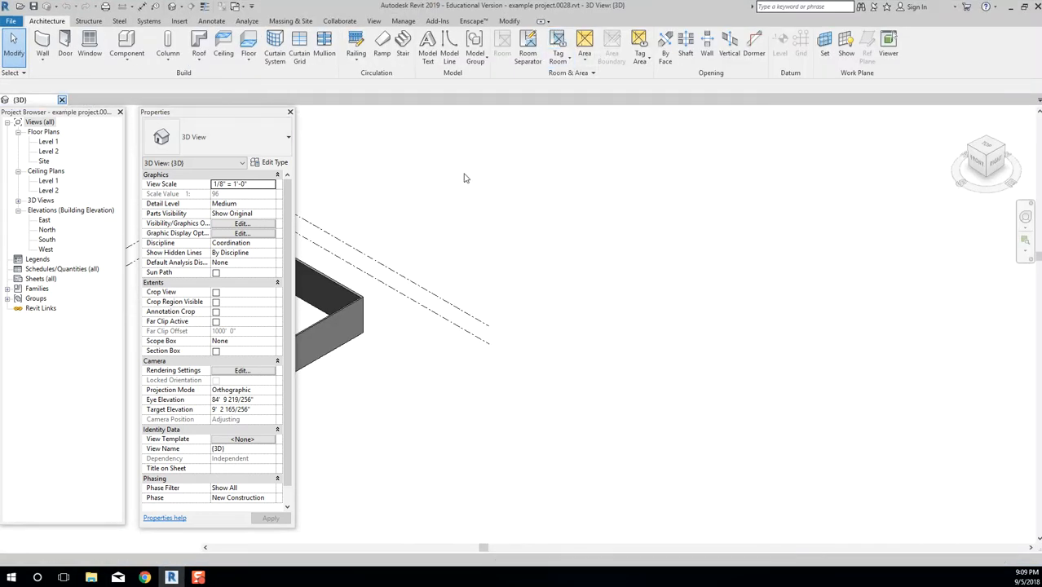
pyautogui.click(61, 100)
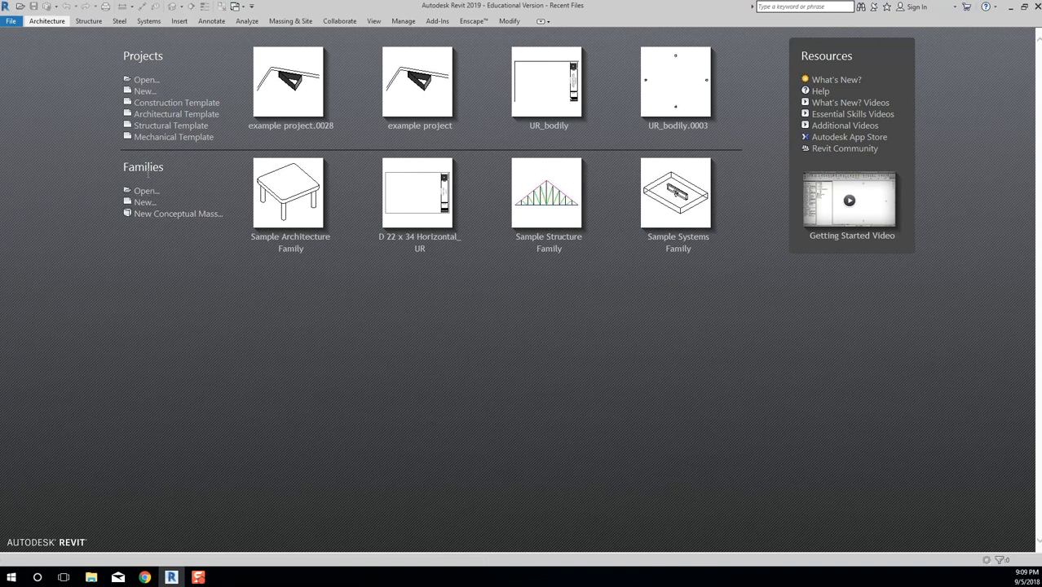
# Open the Sample Architecture Family and choose the desktop's revit folder as its save location.
pyautogui.click(287, 195)
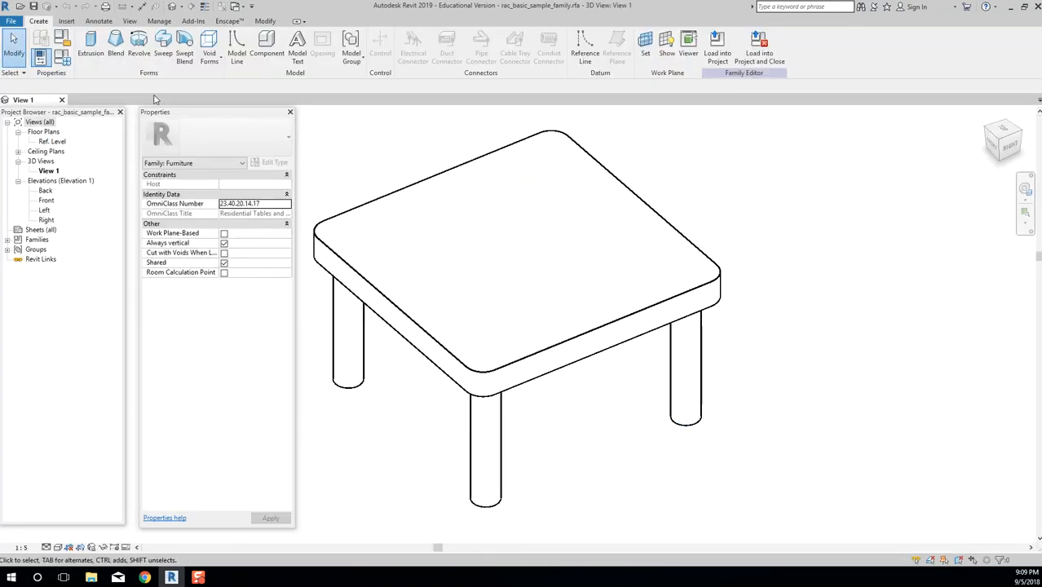
pyautogui.click(11, 20)
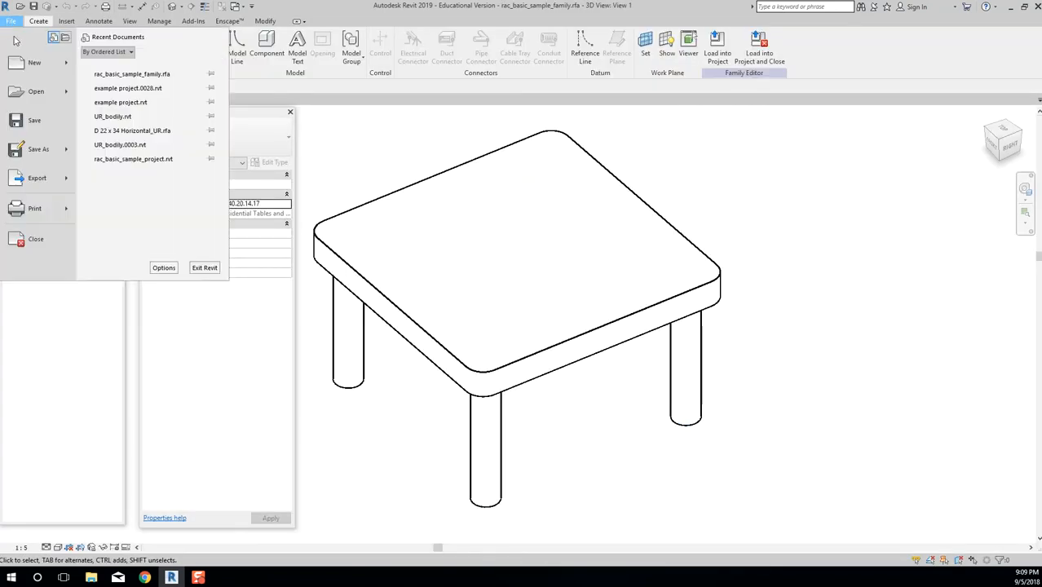
pyautogui.click(36, 119)
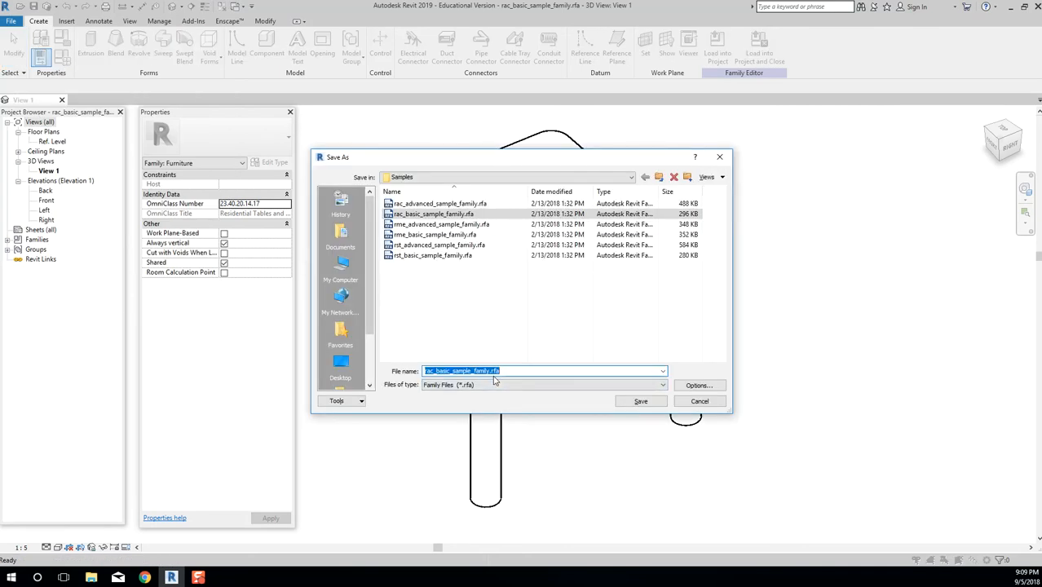
pyautogui.click(343, 362)
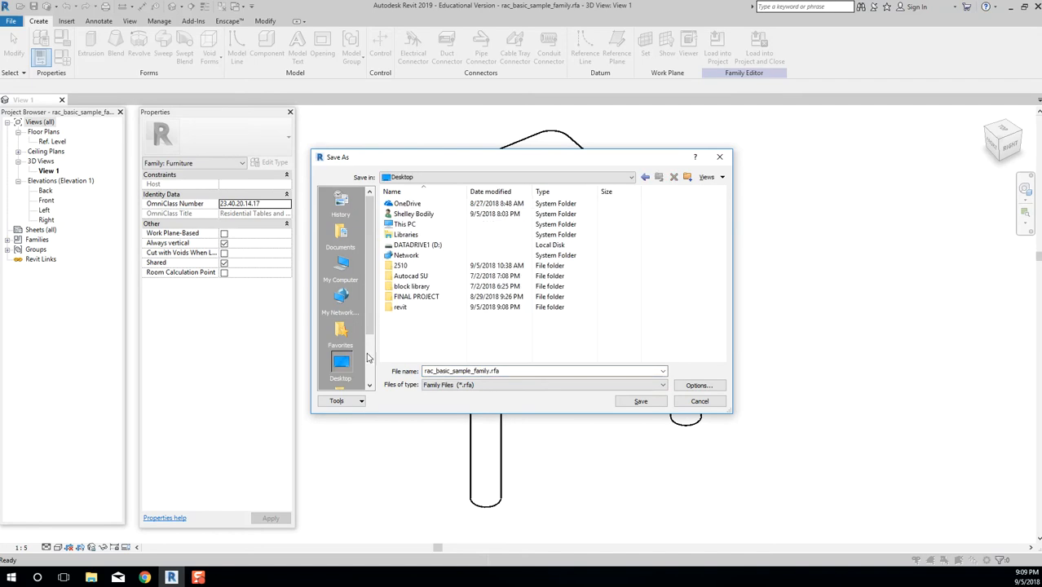
pyautogui.doubleClick(399, 307)
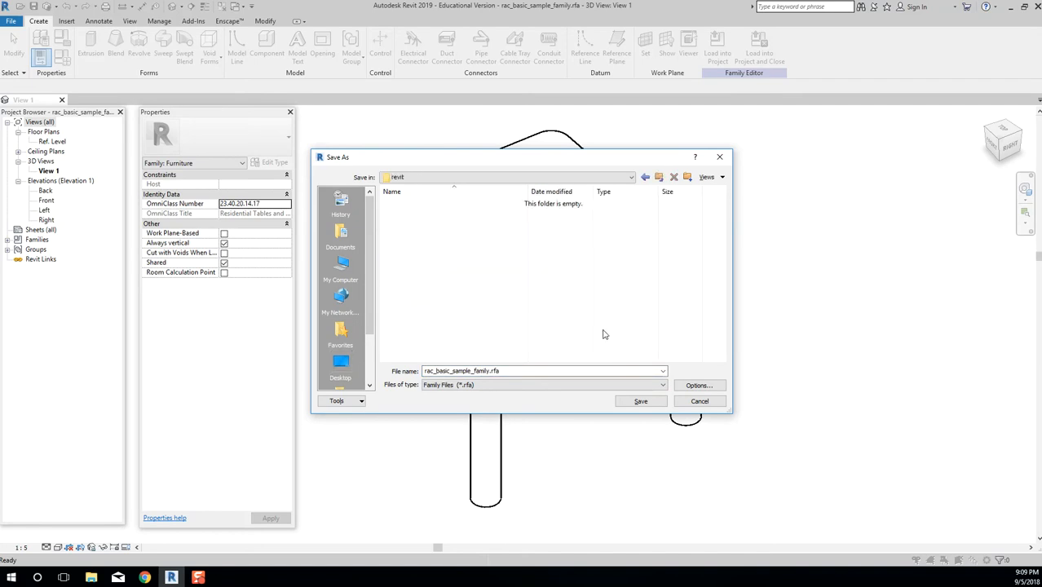
# Save the family as rac_basic_sample_family.rfa with its existing file save options, and minimize Revit to show the revit folder.
pyautogui.click(697, 386)
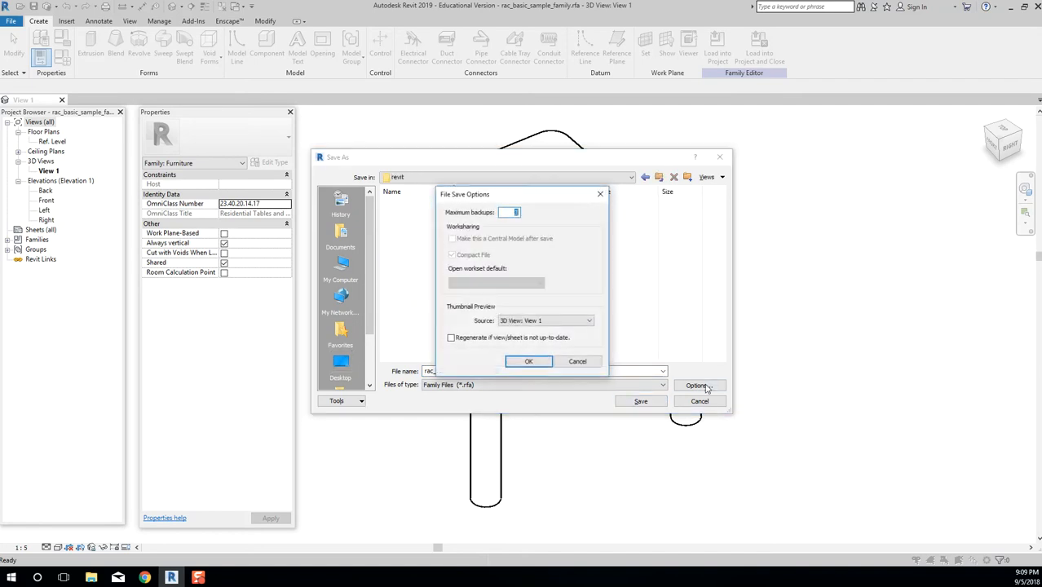
pyautogui.click(529, 362)
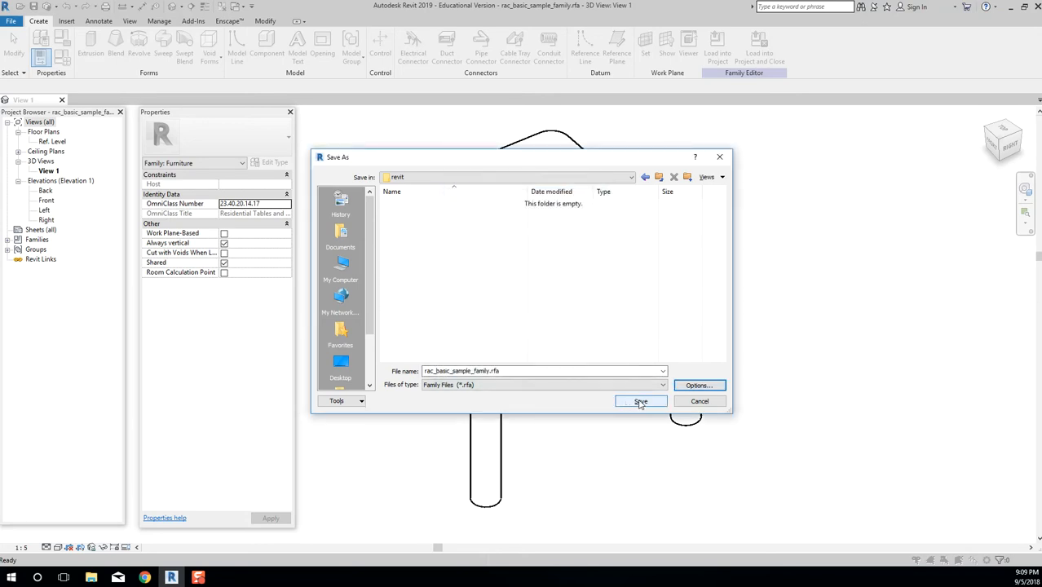
pyautogui.click(641, 402)
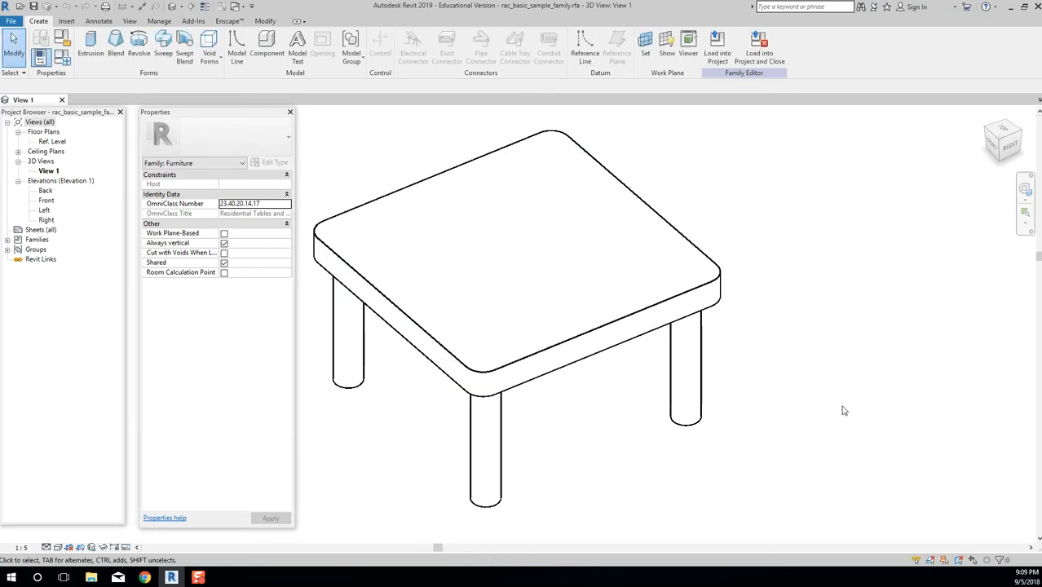
pyautogui.click(1011, 6)
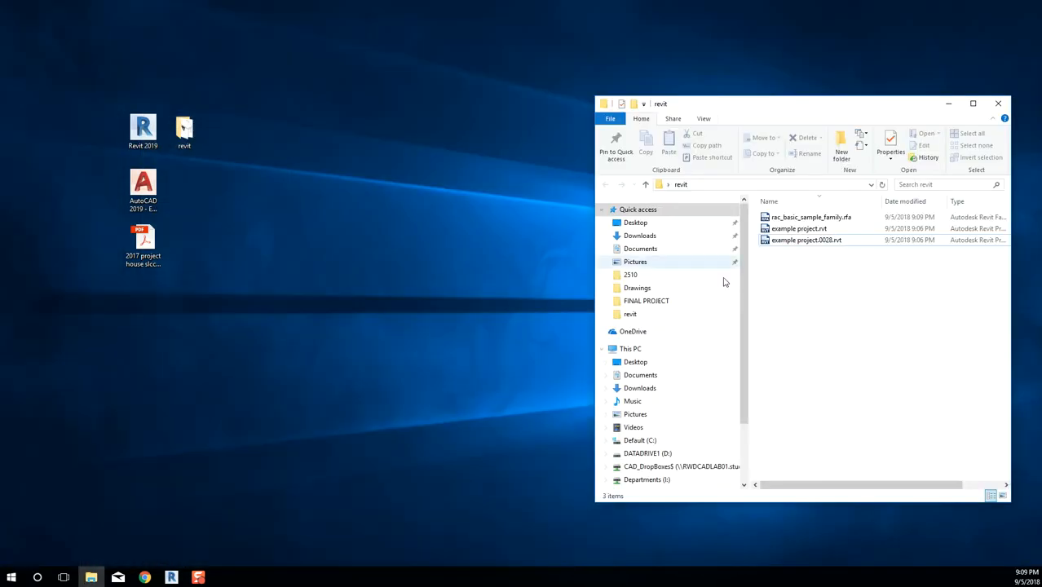
# Inspect rac_basic_sample_family.rfa and example project.rvt in the revit folder, and return to Revit's Recent Files page.
pyautogui.moveTo(791, 123); pyautogui.dragTo(600, 107)
pyautogui.click(659, 203)
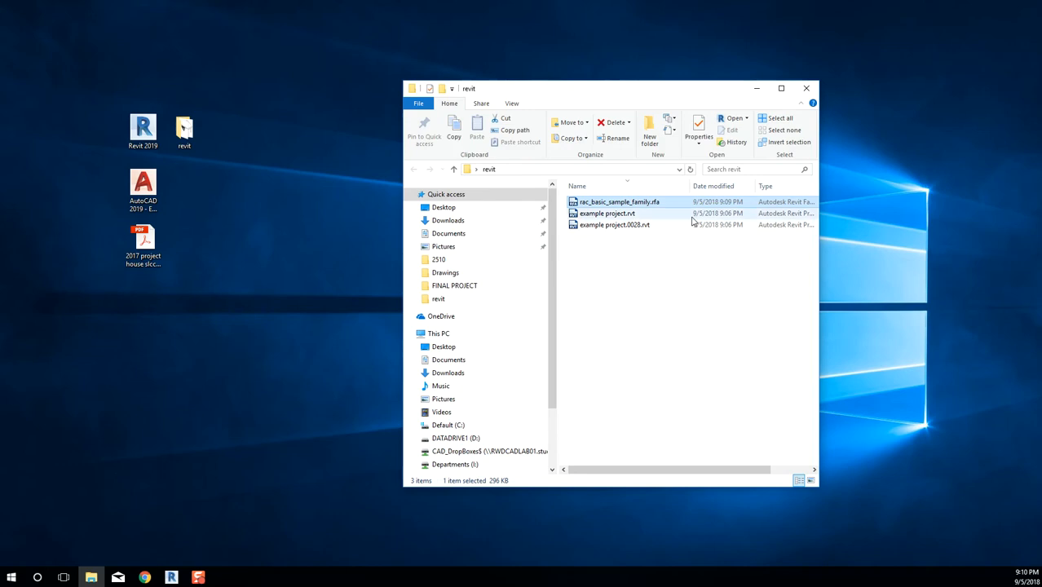
pyautogui.click(647, 214)
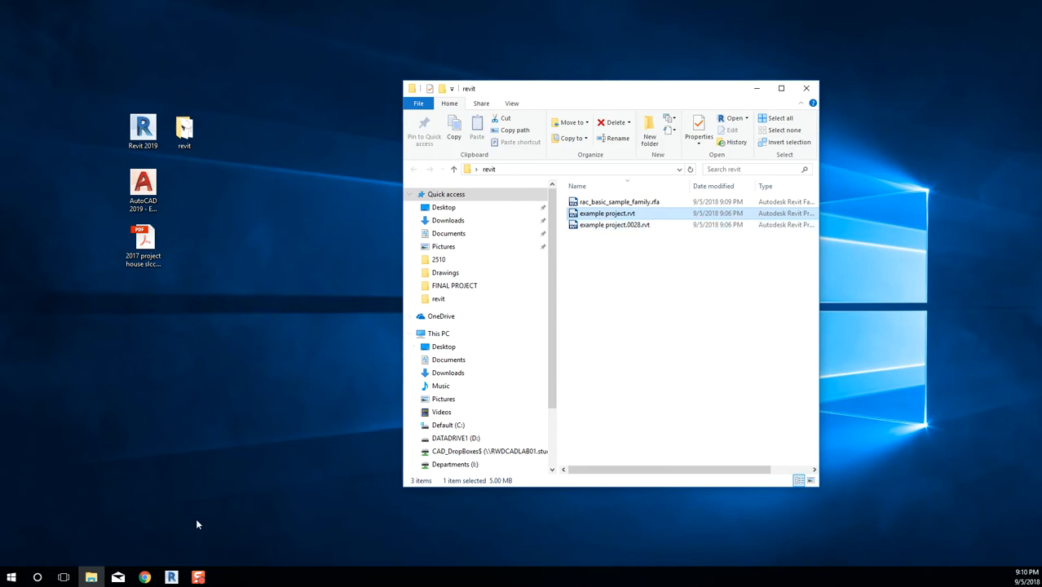
pyautogui.click(171, 577)
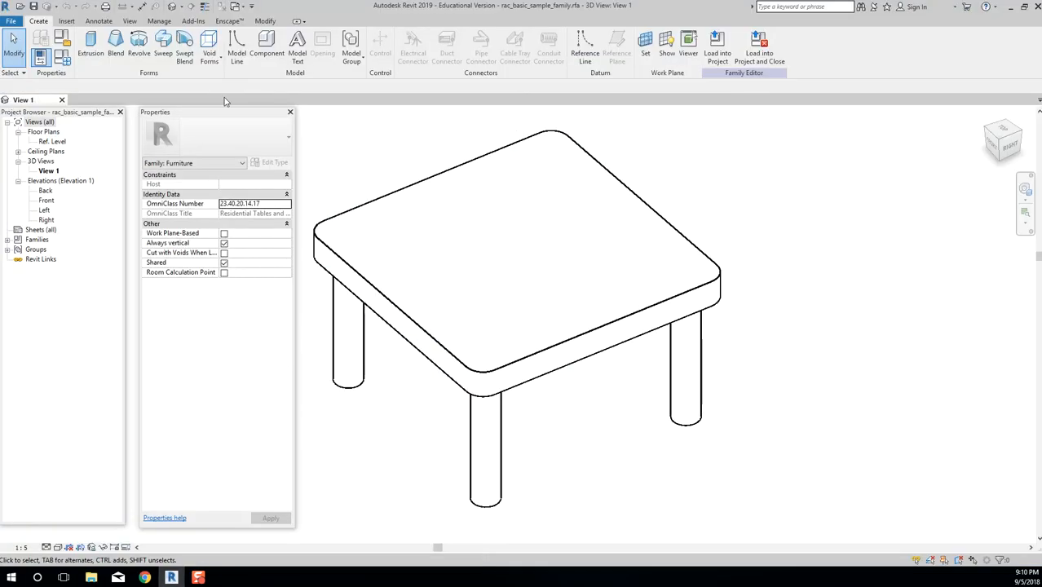
pyautogui.hotkey('ctrl', 'd')
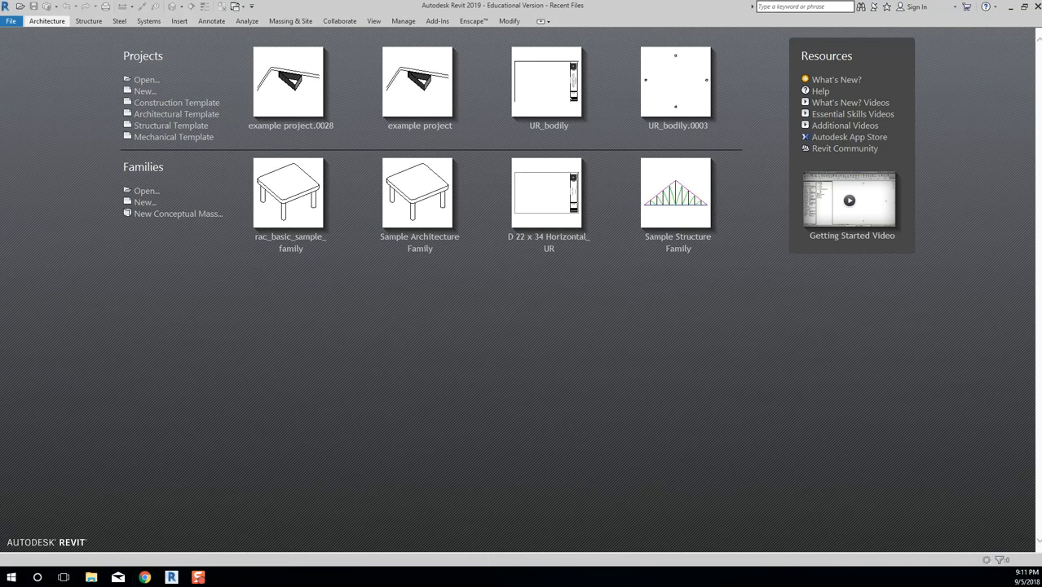
# Switch to Chrome and open the STARTING A NEW FILE assignment in the Fundamentals of Revit course.
pyautogui.click(145, 578)
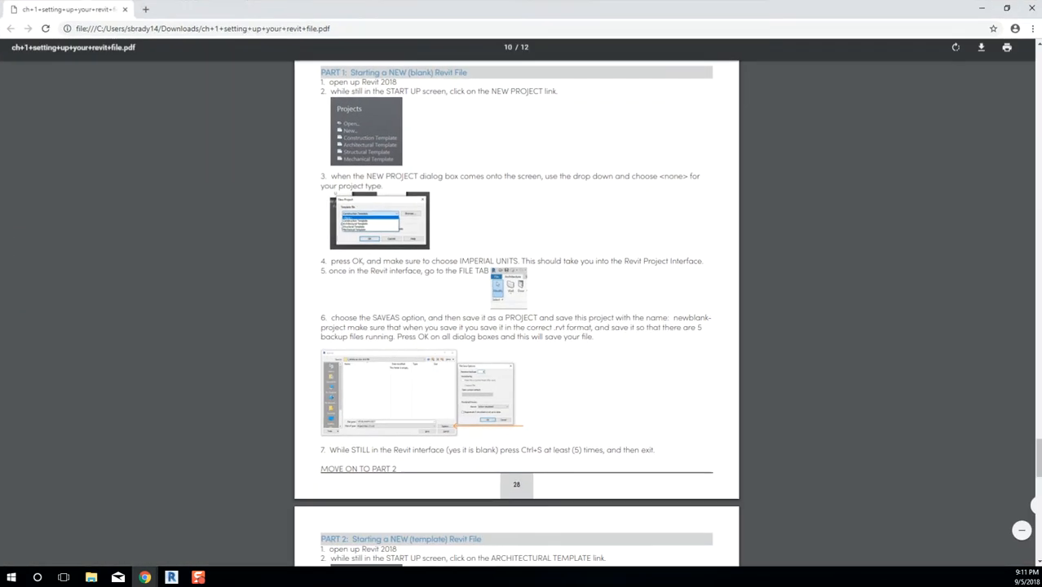
pyautogui.moveTo(1041, 9); pyautogui.dragTo(349, 3)
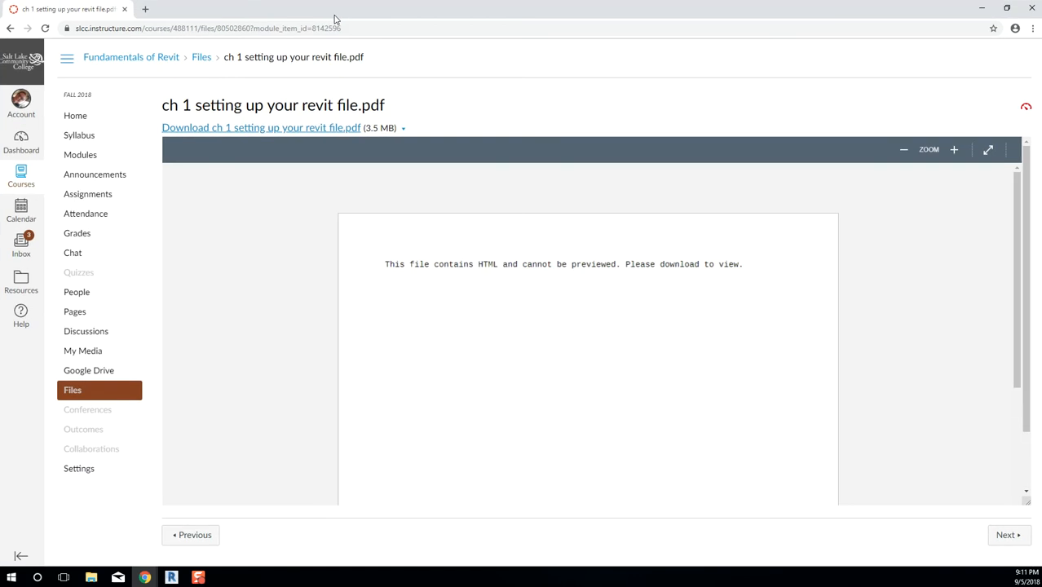
pyautogui.click(84, 198)
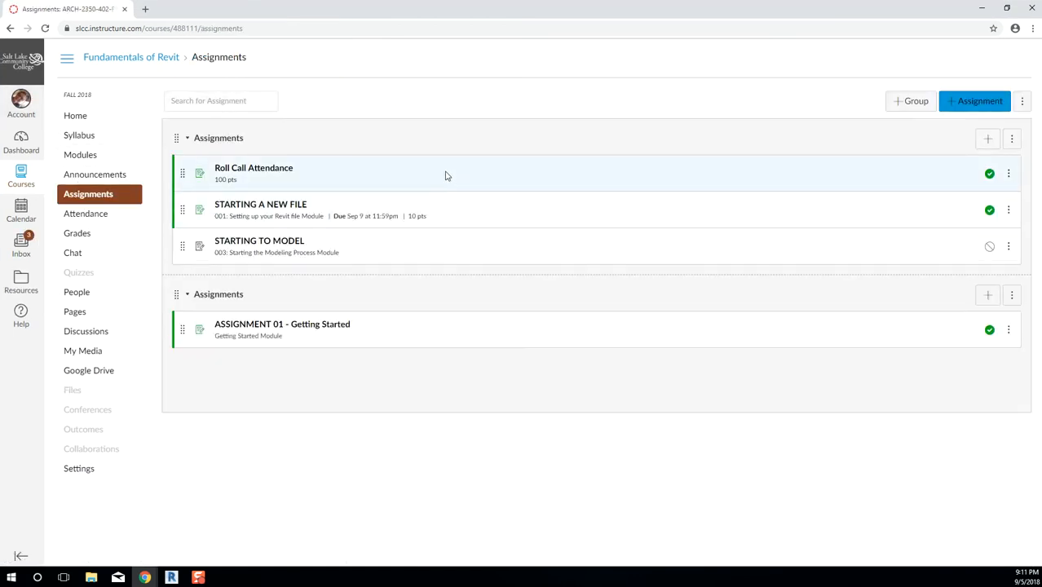
pyautogui.click(242, 214)
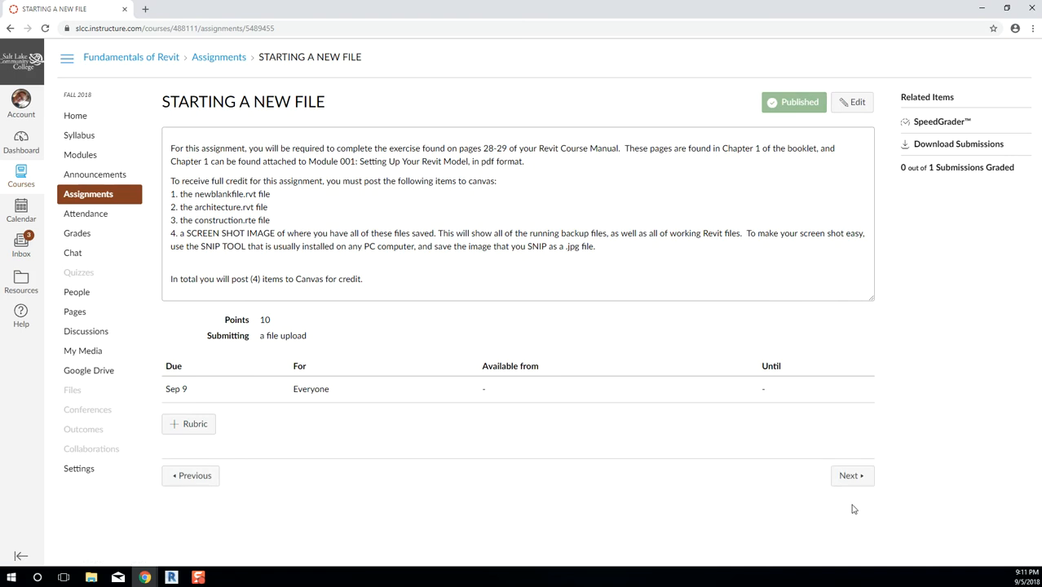
# Check the assignment's due date against the calendar and highlight the list of files required for submission.
pyautogui.click(1029, 580)
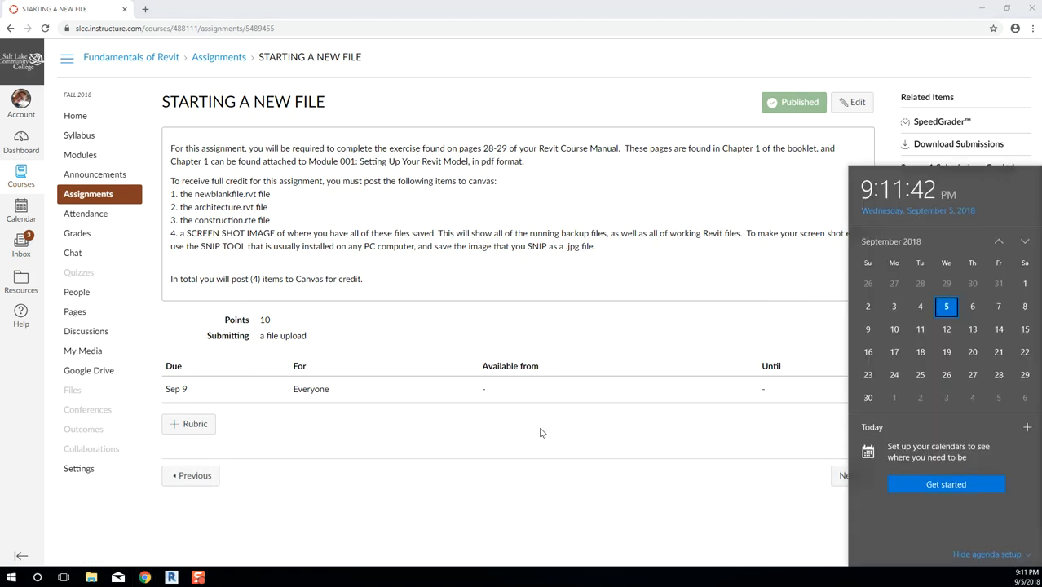
pyautogui.click(840, 506)
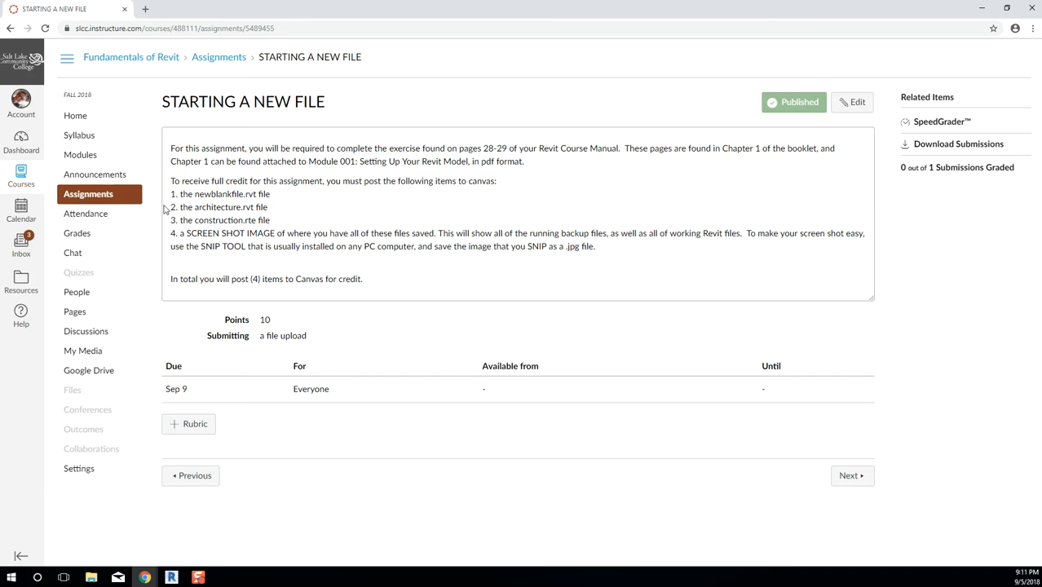
pyautogui.moveTo(264, 236); pyautogui.dragTo(163, 197)
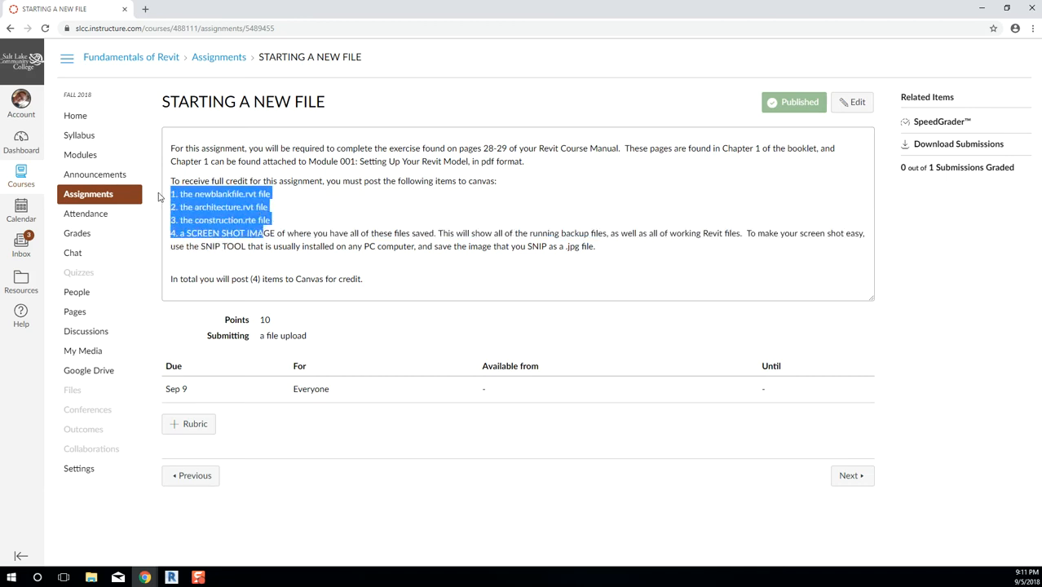
pyautogui.click(368, 209)
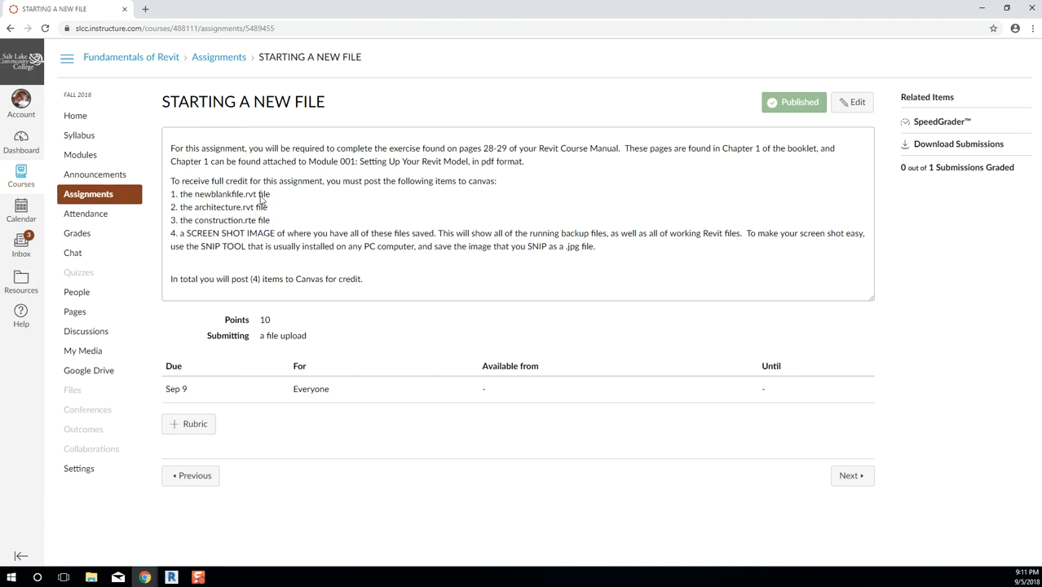
# Review the new-file exercise instructions in the chapter 1 PDF and return to the assignment page.
pyautogui.click(982, 7)
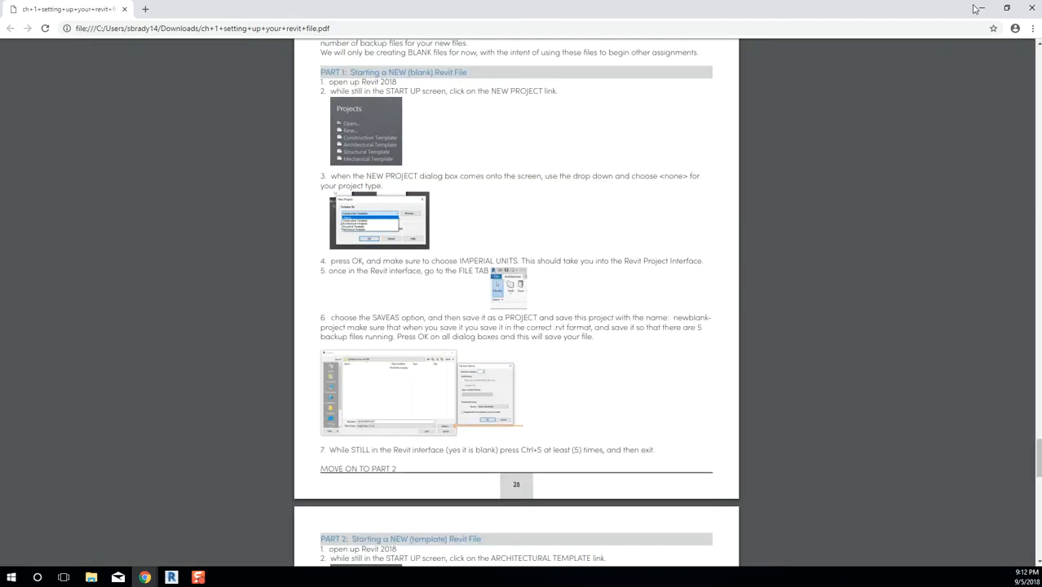
pyautogui.scroll(-5, 560, 237)
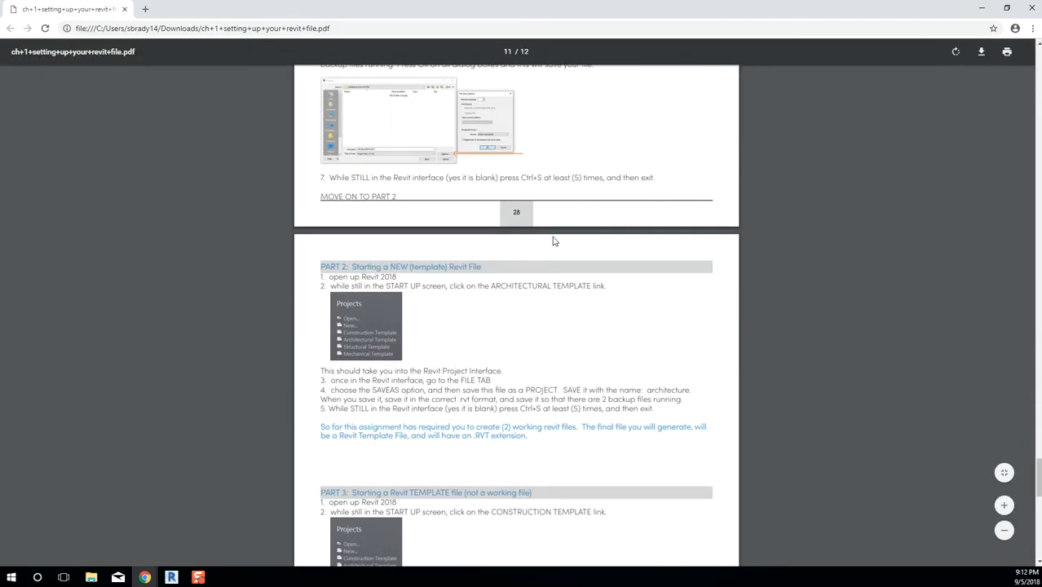
pyautogui.scroll(10, 525, 139)
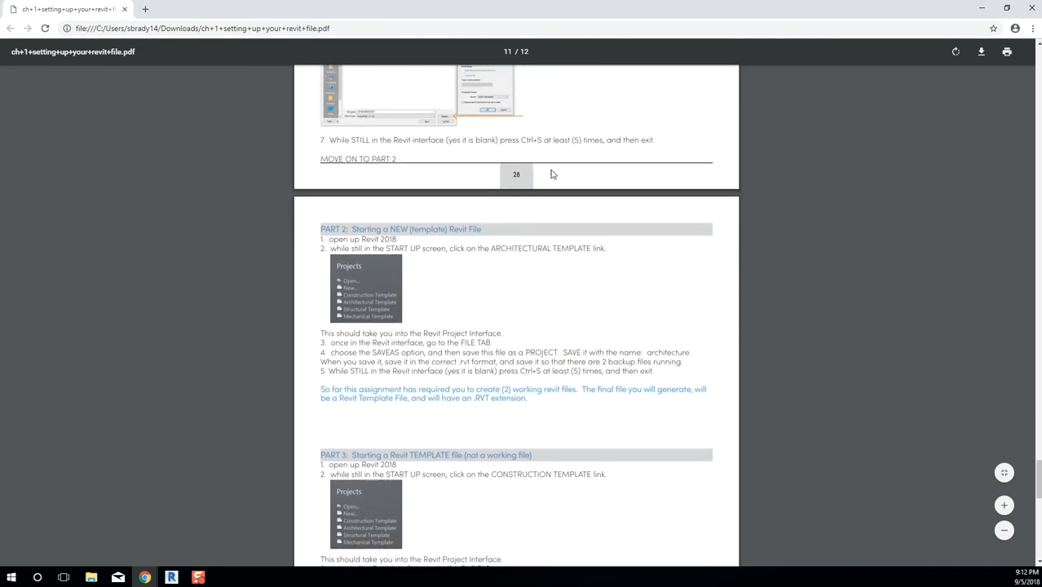
pyautogui.scroll(-3, 551, 176)
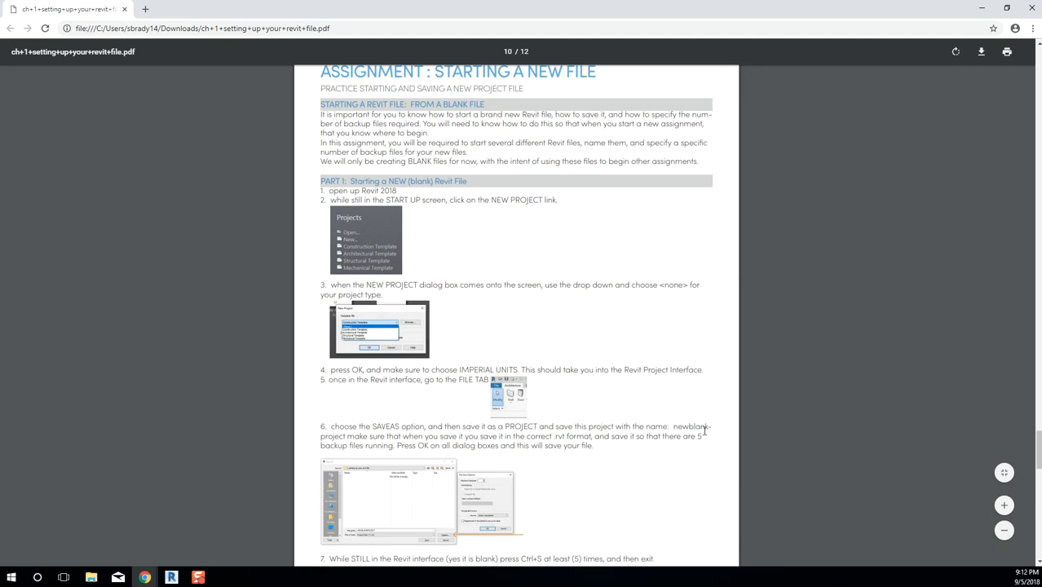
pyautogui.hotkey('alt', 'Tab')
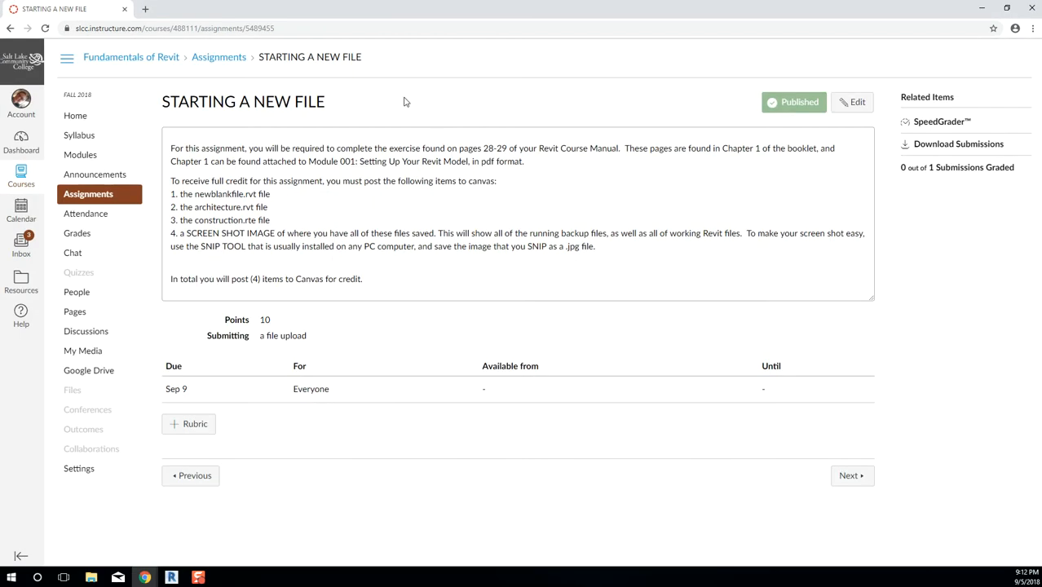
# Switch to Revit and create a new project with no template, using the Imperial system of measurement.
pyautogui.click(171, 578)
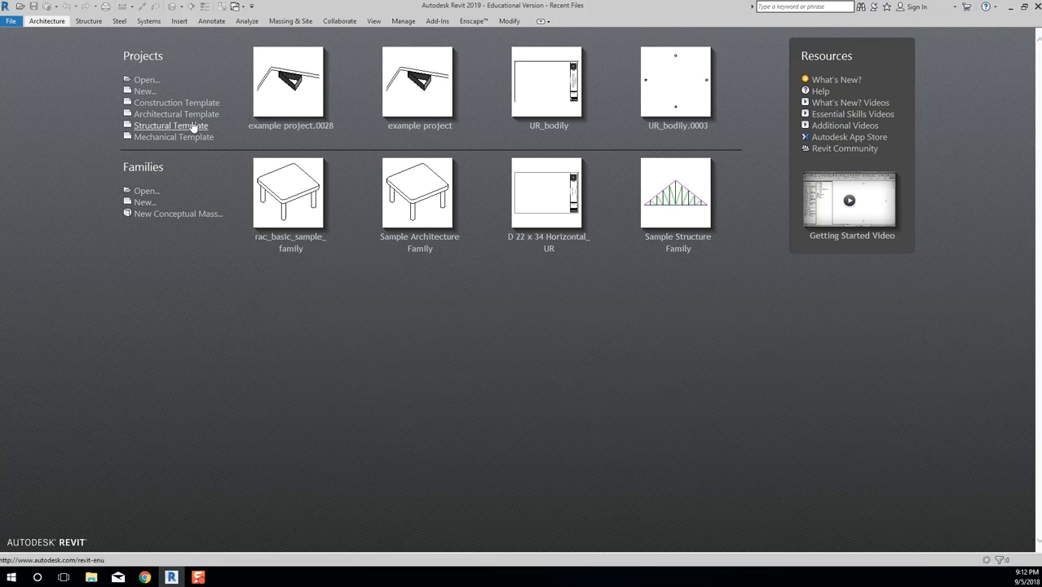
pyautogui.click(145, 91)
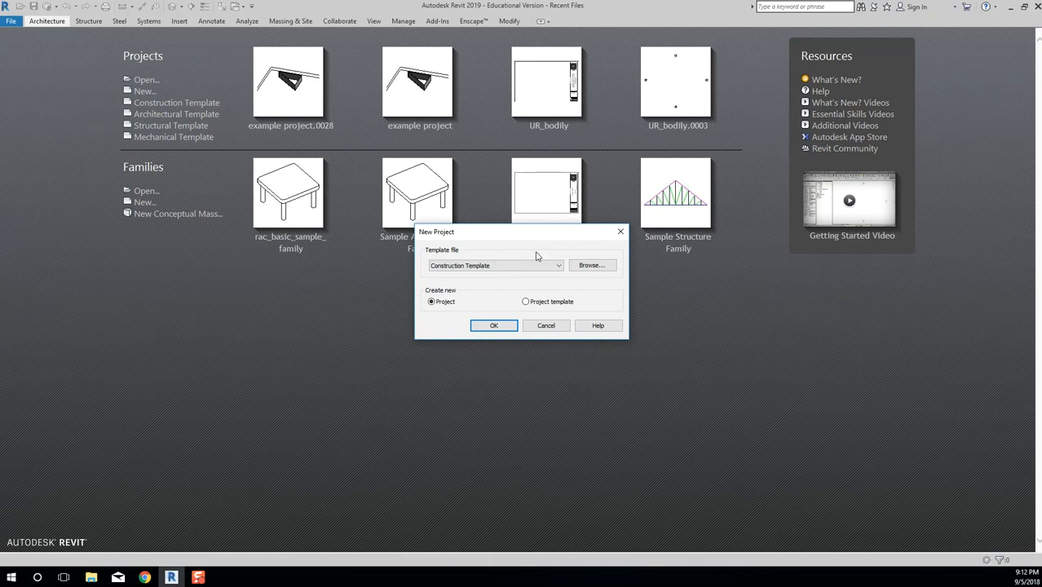
pyautogui.click(557, 266)
pyautogui.click(522, 276)
pyautogui.click(493, 325)
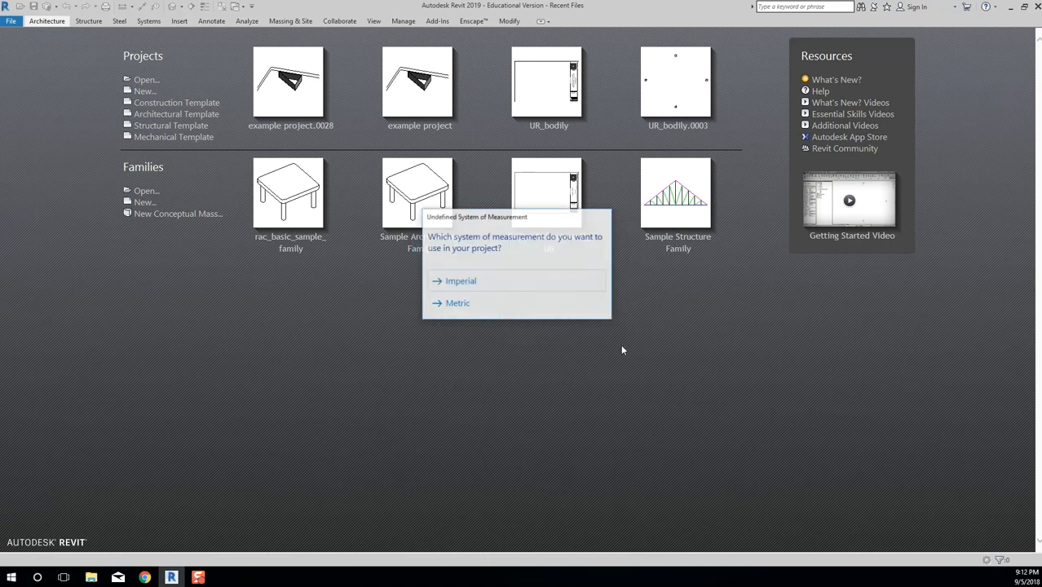
pyautogui.click(479, 286)
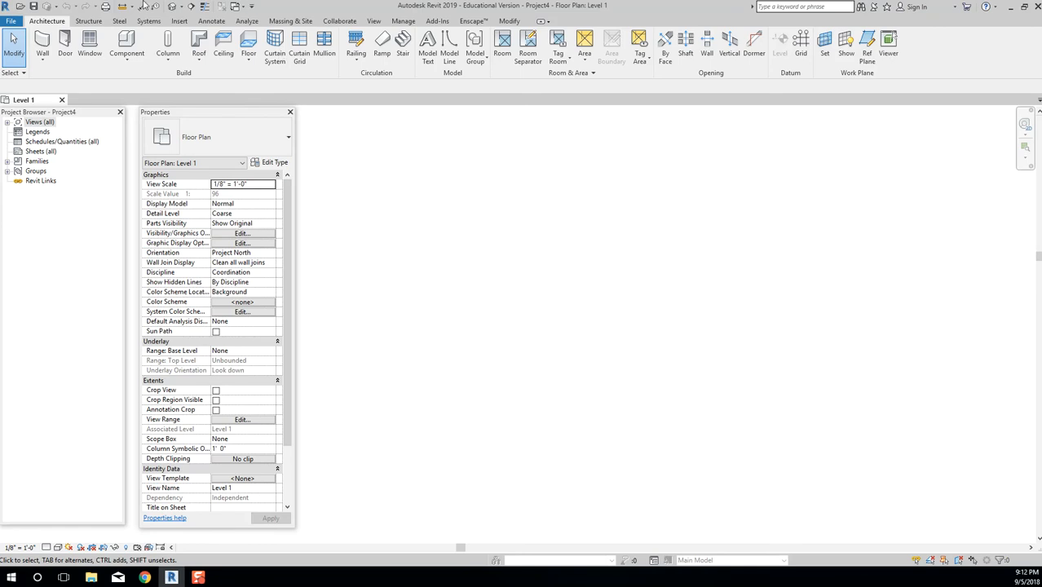
# Save the new project as newblankproject.rvt in the revit folder, with a maximum of 5 backups.
pyautogui.click(15, 22)
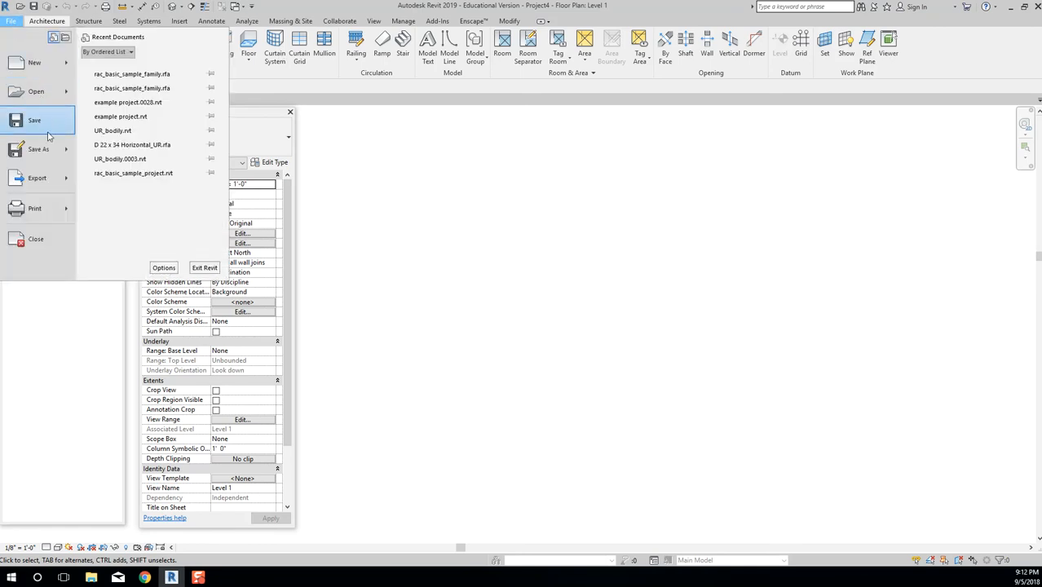
pyautogui.click(258, 122)
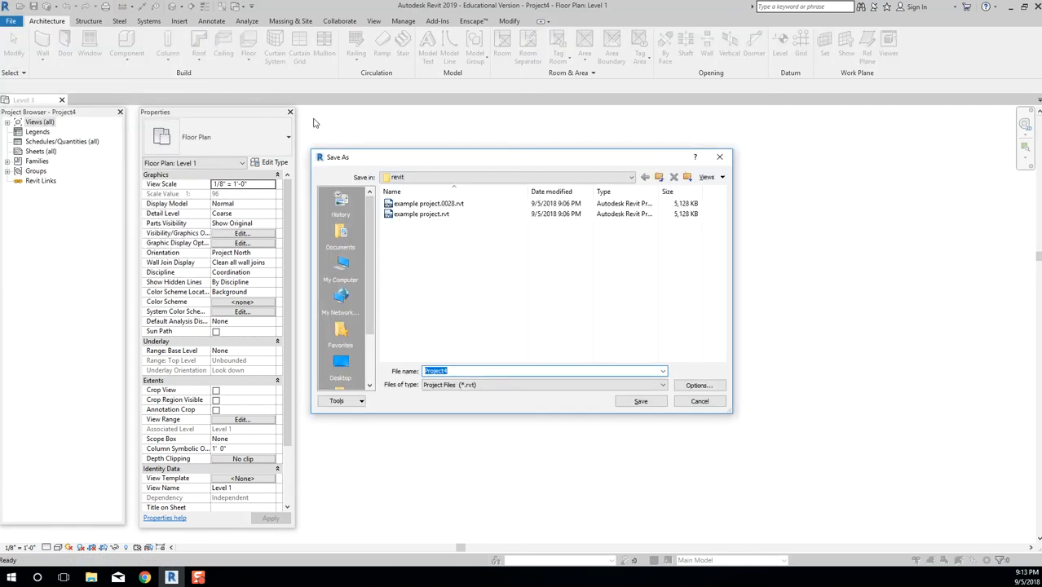
pyautogui.write('newblankp')
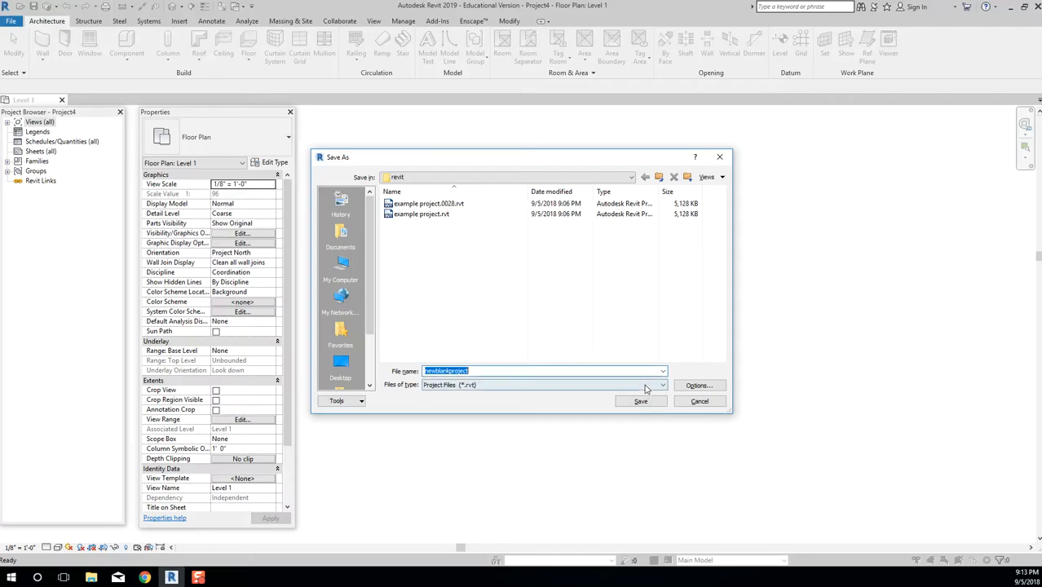
pyautogui.click(697, 386)
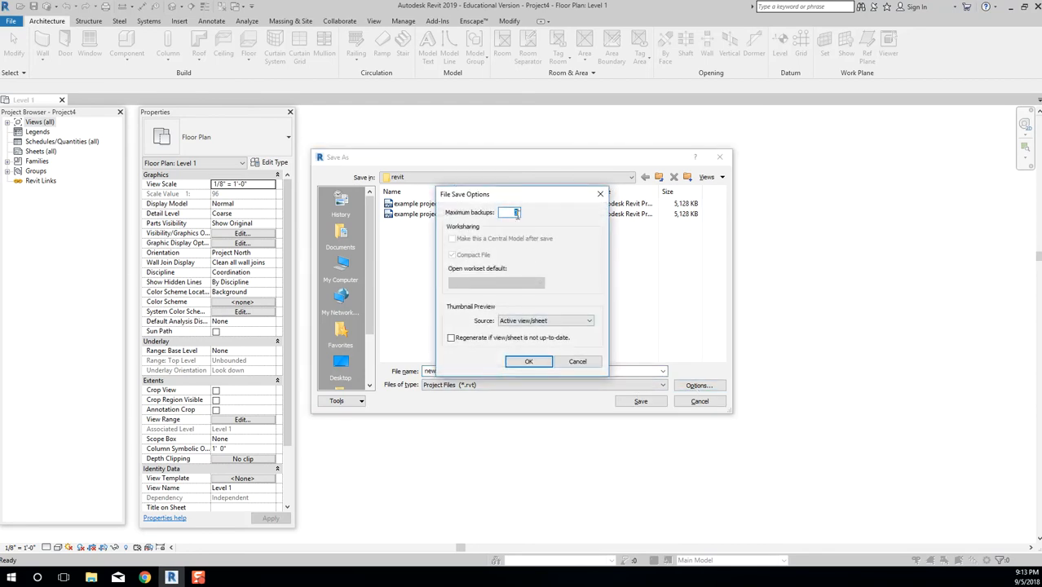
pyautogui.click(528, 361)
pyautogui.click(641, 402)
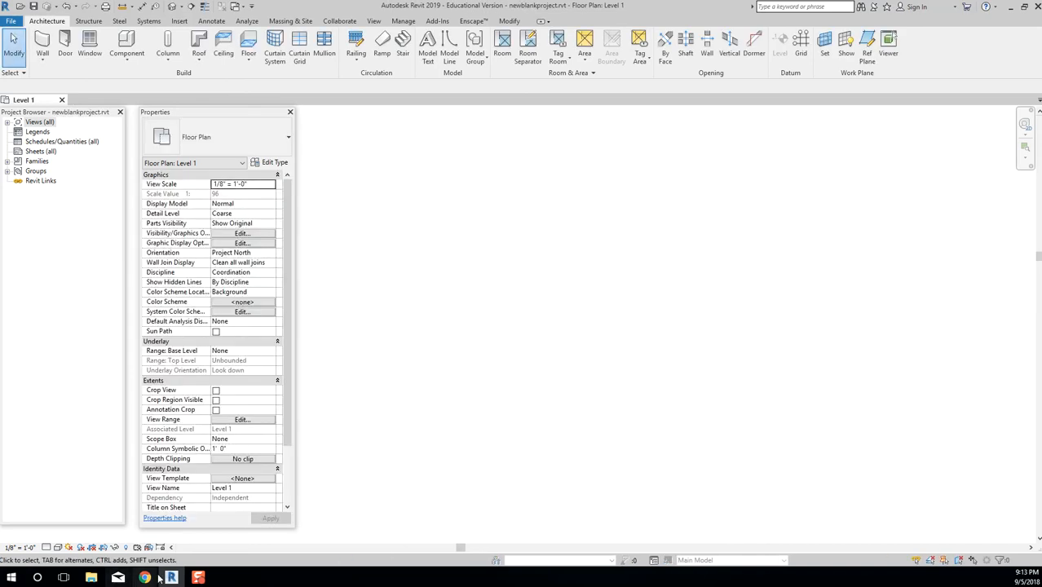
# Read the end of Part 1 and the Part 2 instructions in the chapter 1 PDF, and return to Revit.
pyautogui.moveTo(145, 577)
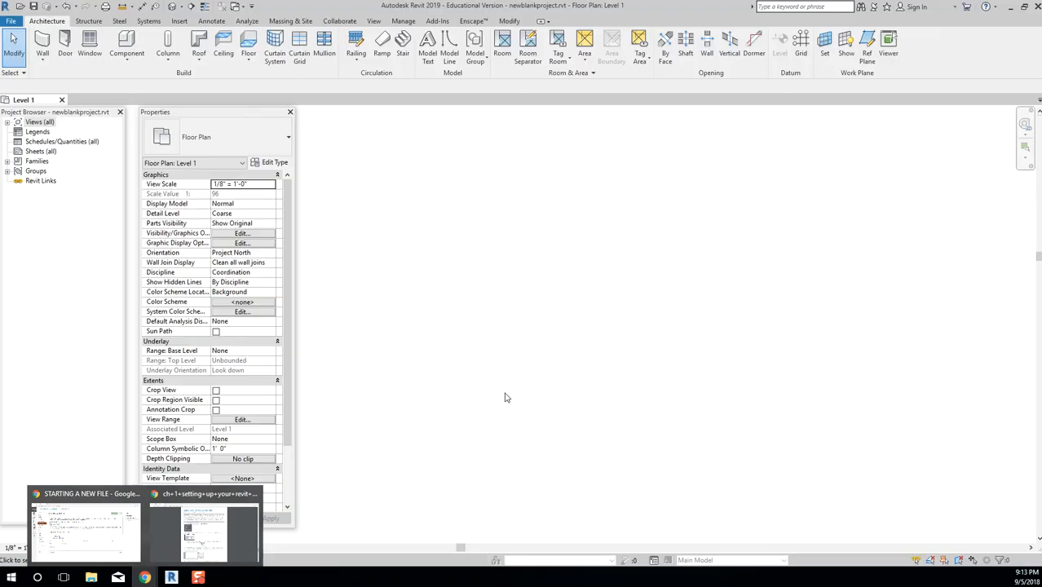
pyautogui.click(196, 530)
pyautogui.scroll(-3, 519, 390)
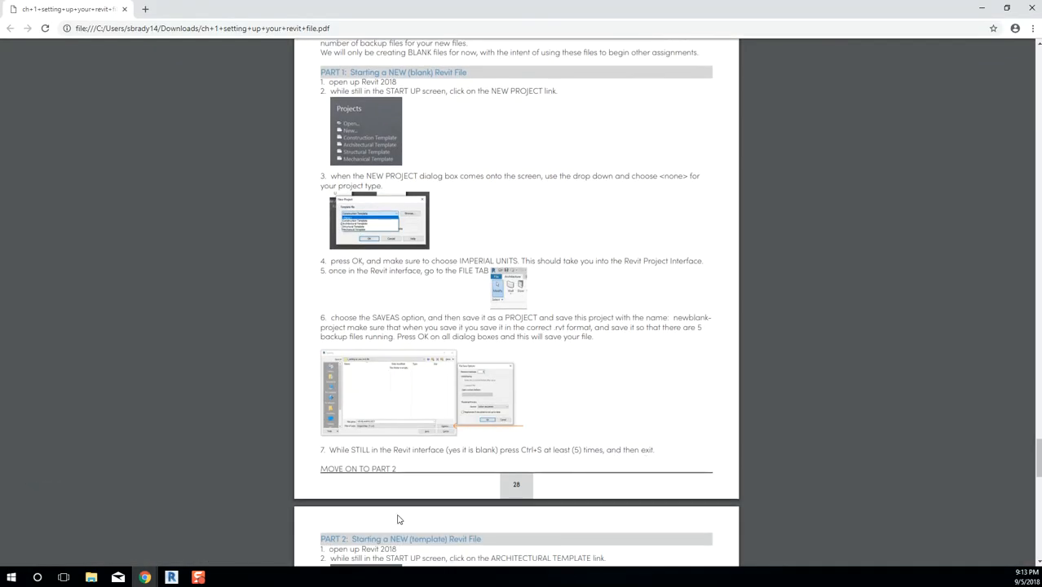
pyautogui.scroll(-4, 398, 517)
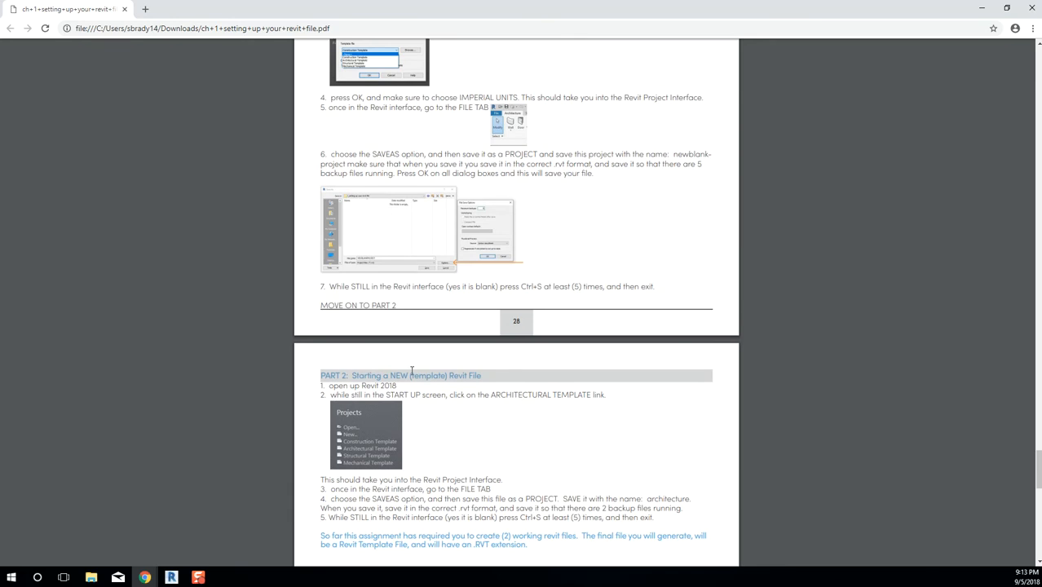
pyautogui.hotkey('alt', 'Tab')
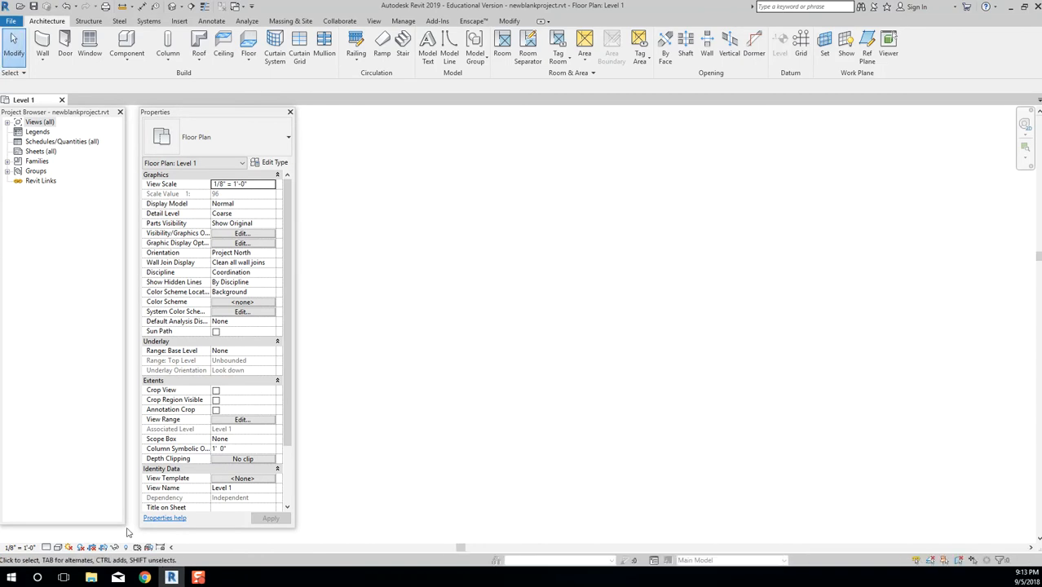
# Open the backup newblankproject.0002.rvt from the revit folder, close it and newblankproject.rvt, and minimize Revit.
pyautogui.click(91, 577)
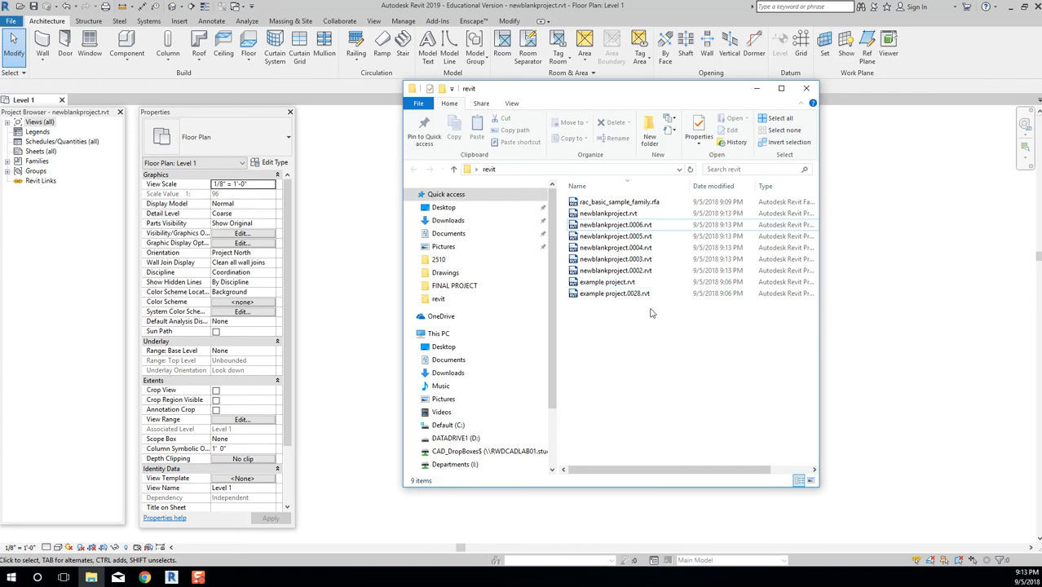
pyautogui.doubleClick(620, 271)
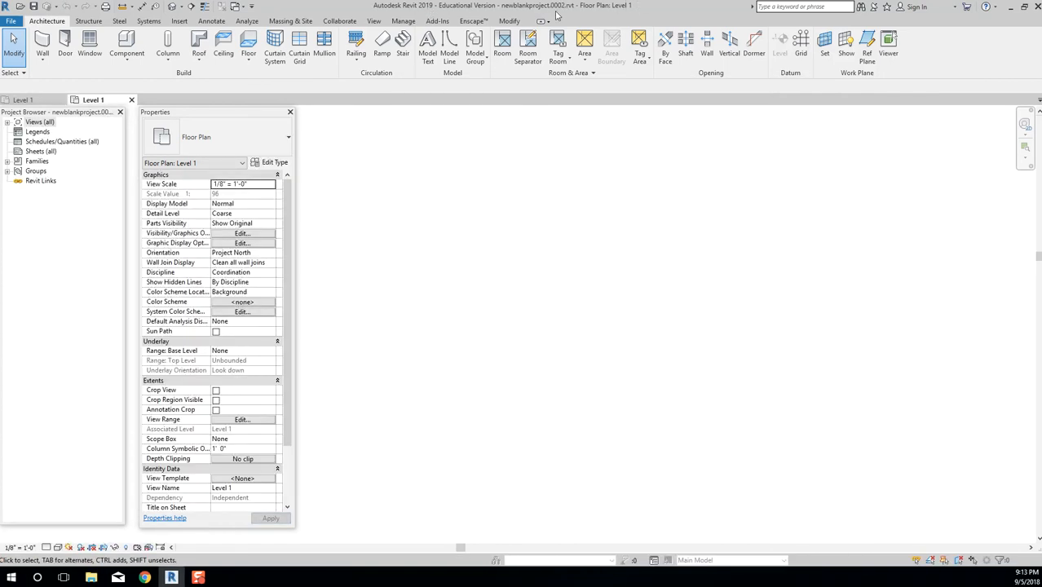
pyautogui.click(131, 100)
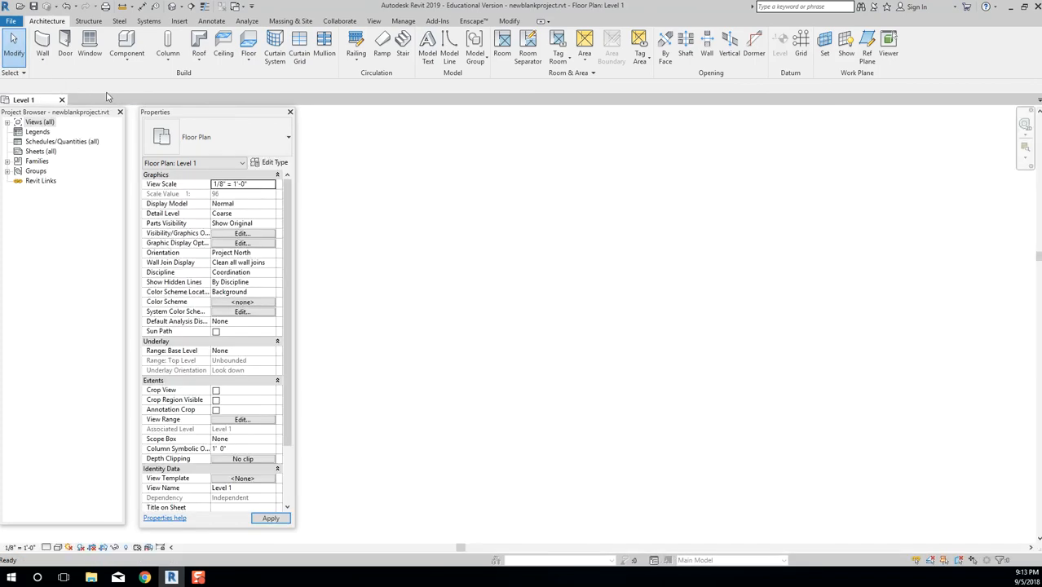
pyautogui.click(61, 100)
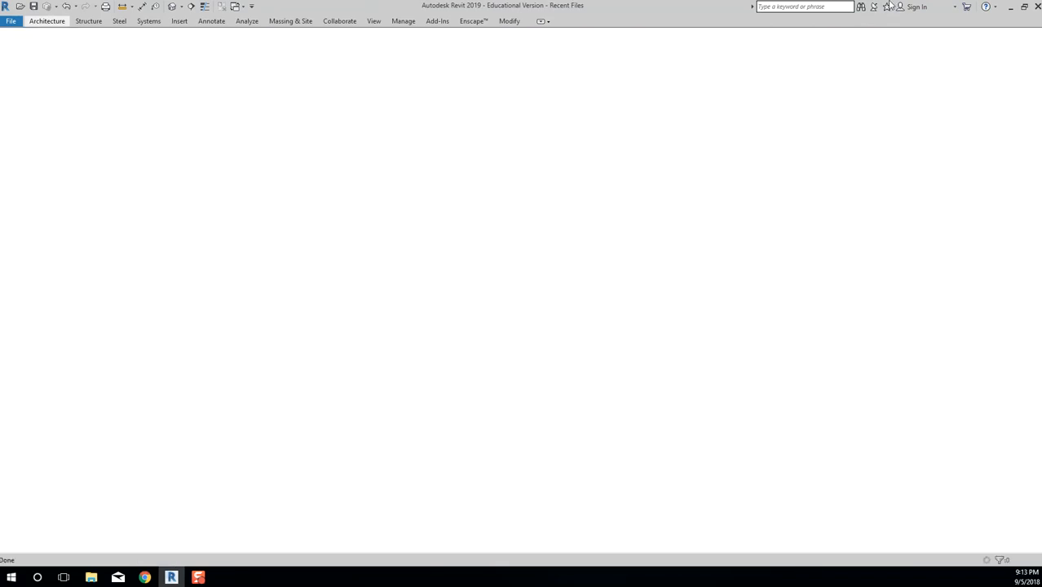
pyautogui.click(1011, 6)
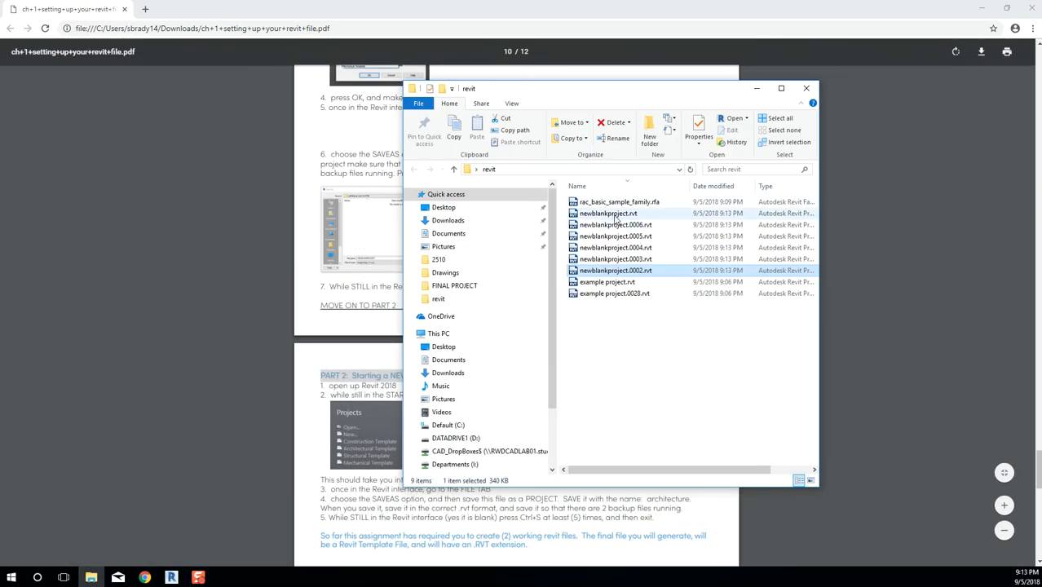
# Delete rac_basic_sample_family.rfa from the revit folder.
pyautogui.click(614, 213)
pyautogui.click(613, 204)
pyautogui.press('Delete')
pyautogui.press('Return')
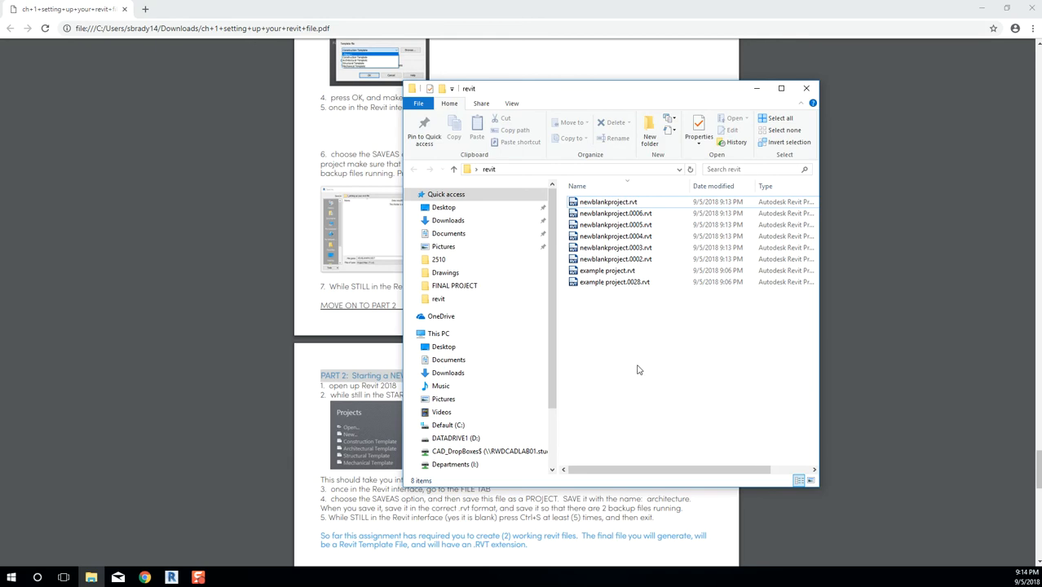
# Read Part 3 and the credit summary in the chapter 1 PDF, and return to the revit folder in a maximized window.
pyautogui.click(322, 337)
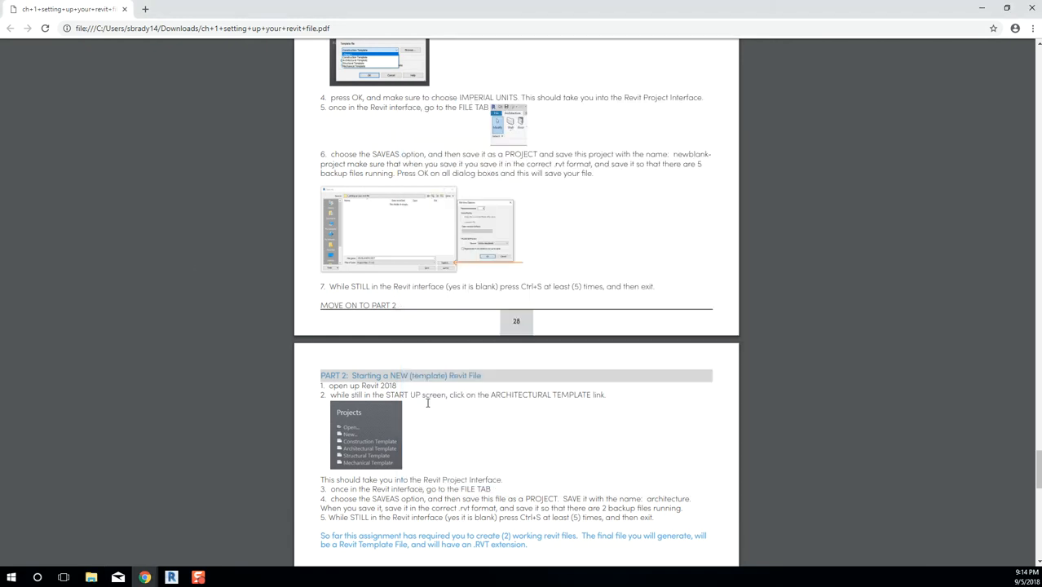
pyautogui.scroll(-5, 604, 397)
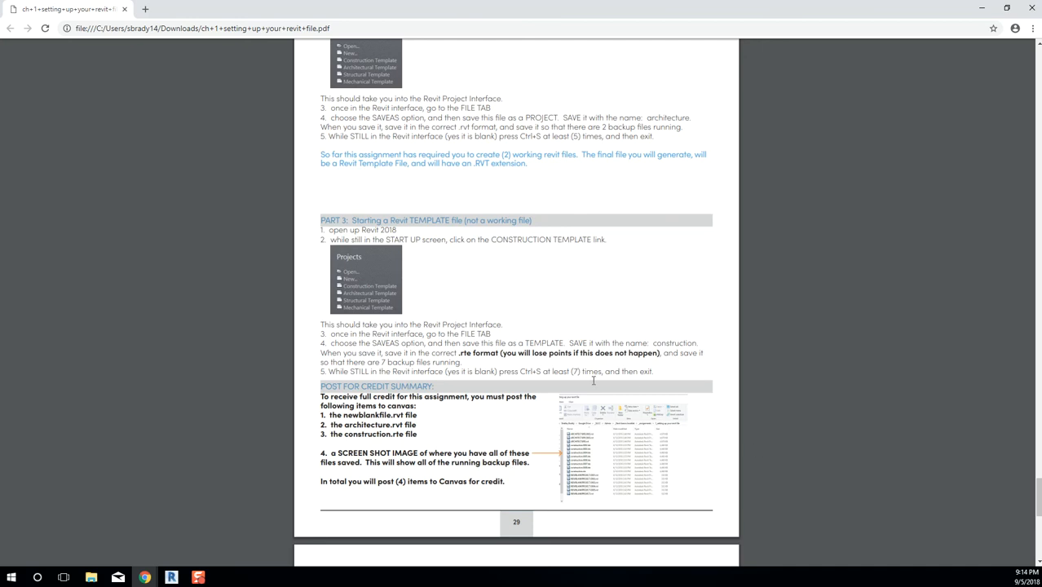
pyautogui.hotkey('alt', 'Tab')
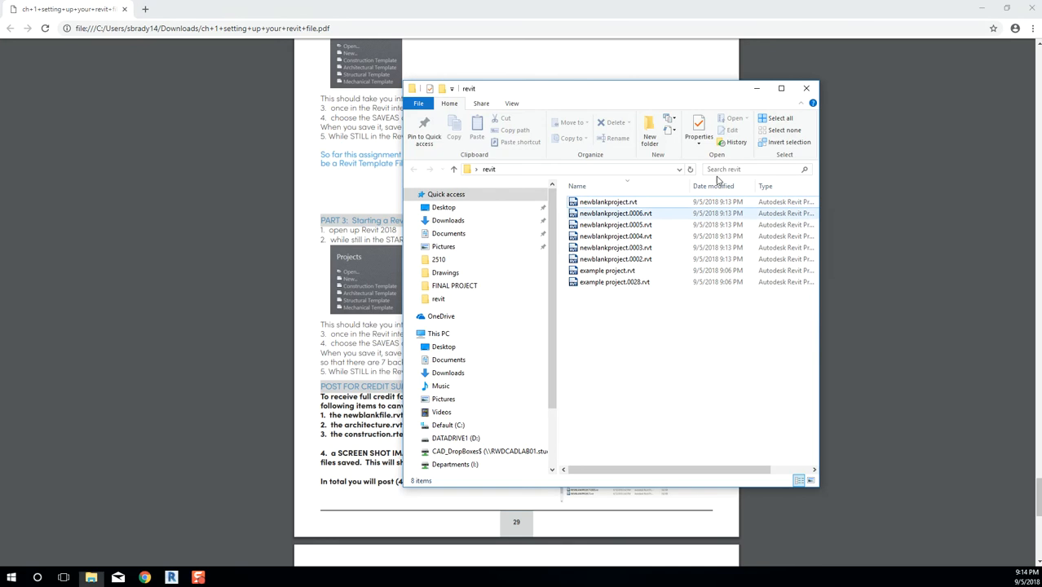
pyautogui.doubleClick(695, 93)
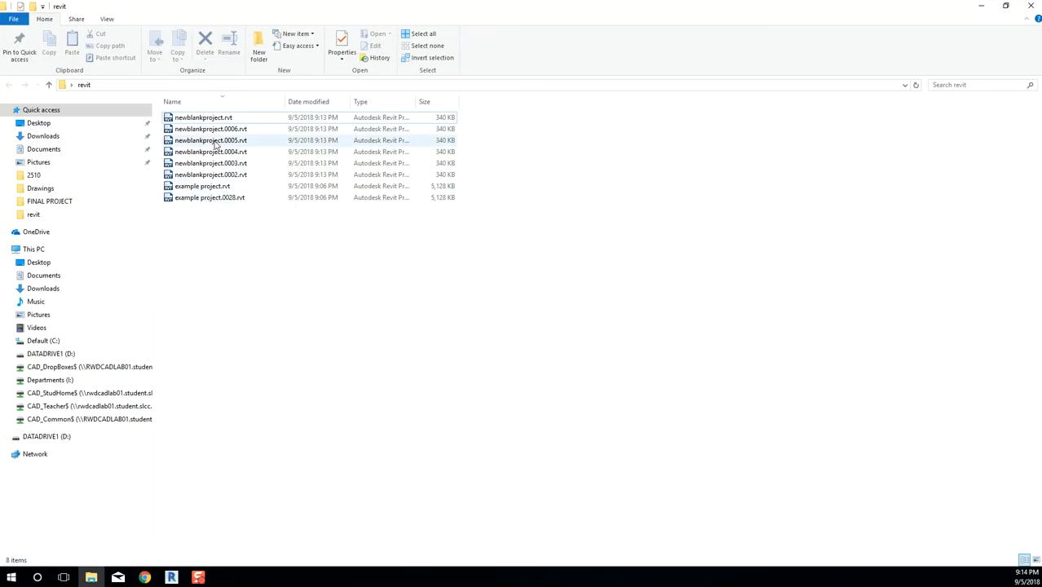
# Open the Snipping Tool and capture a rectangular snip of the revit folder window with its project and backup files.
pyautogui.click(13, 578)
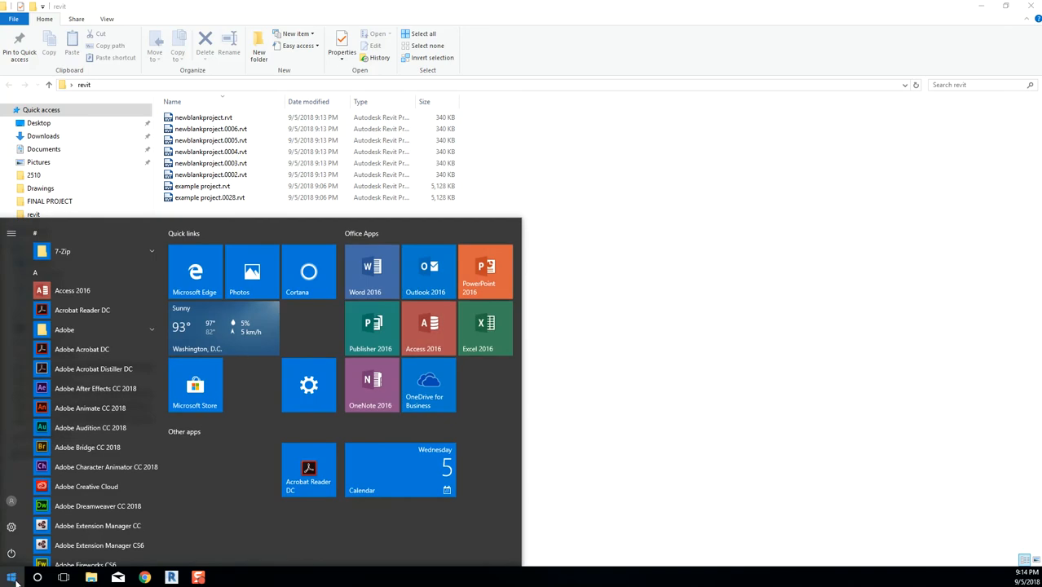
pyautogui.click(13, 579)
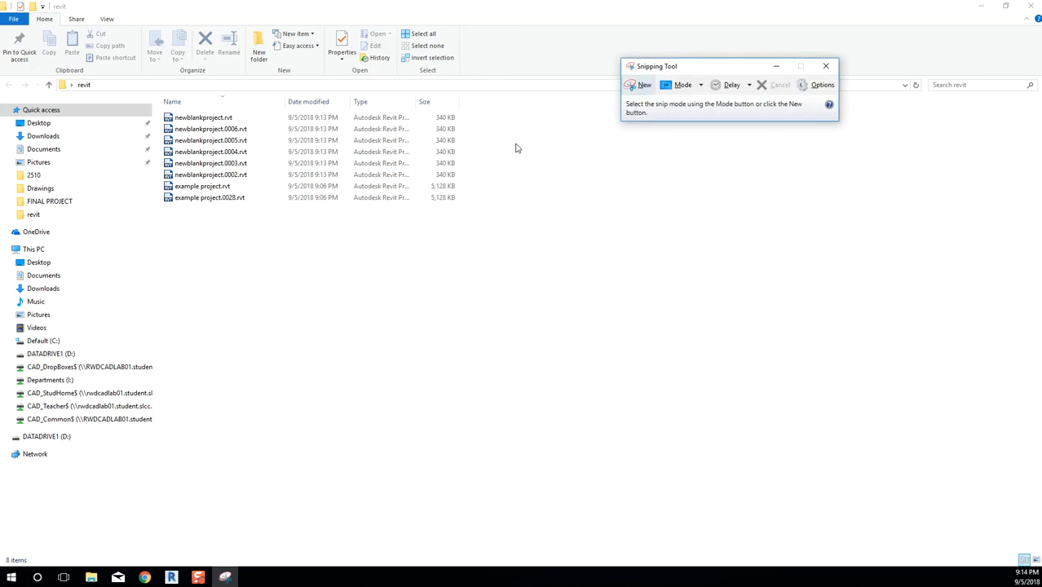
pyautogui.click(11, 577)
pyautogui.write('snip')
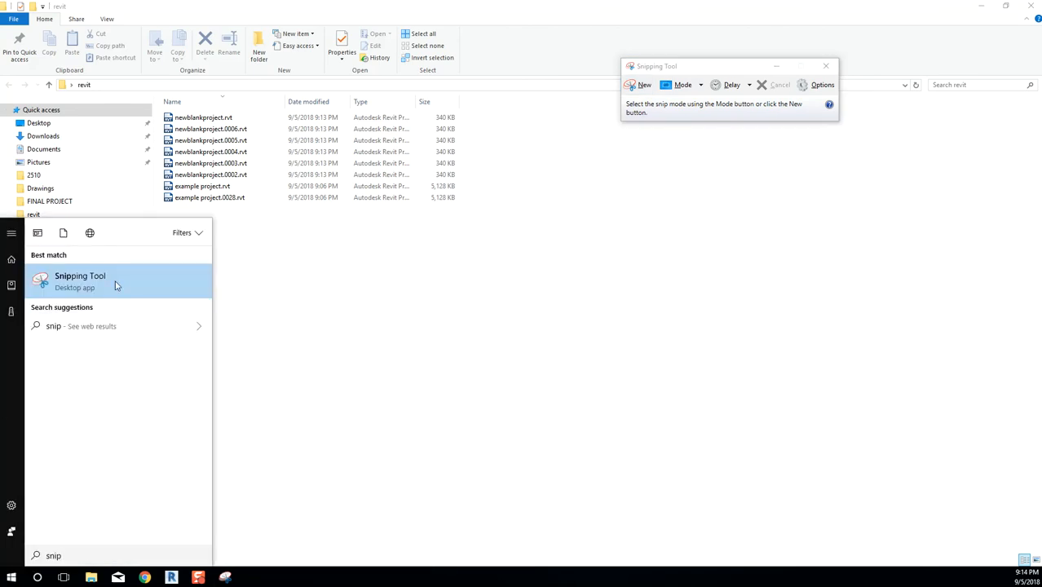
pyautogui.click(116, 284)
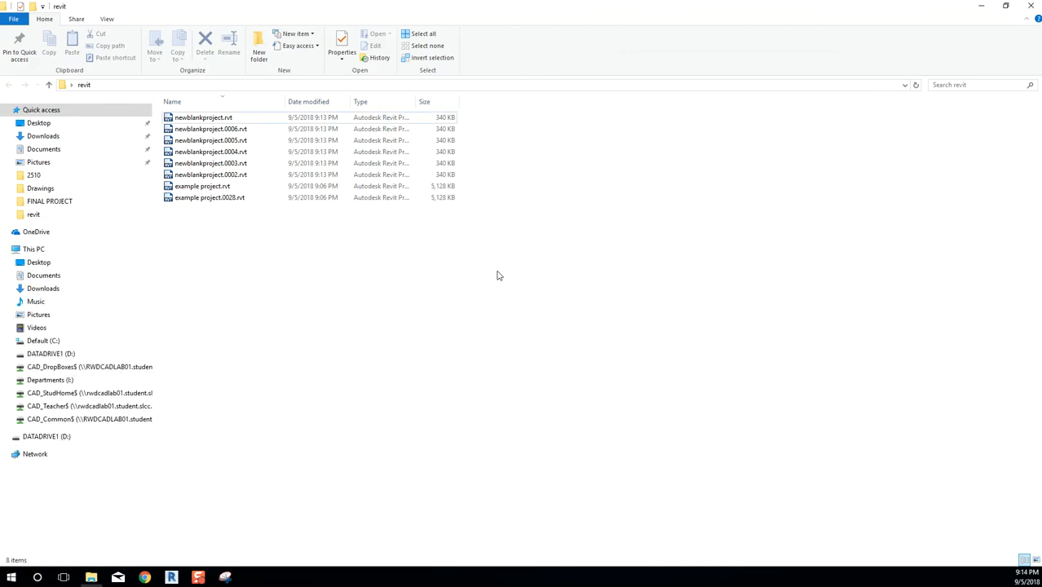
pyautogui.click(225, 577)
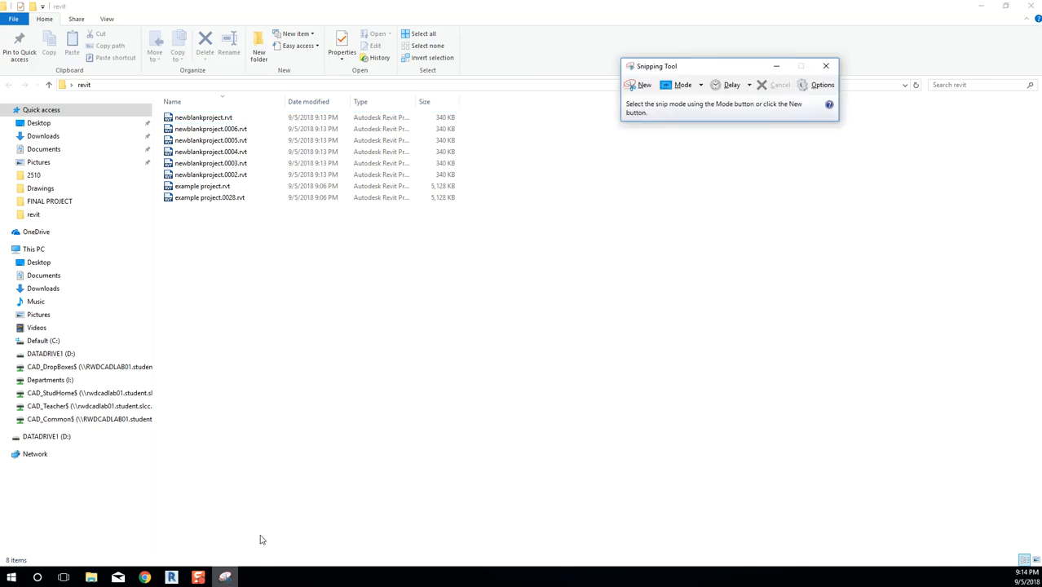
pyautogui.click(644, 86)
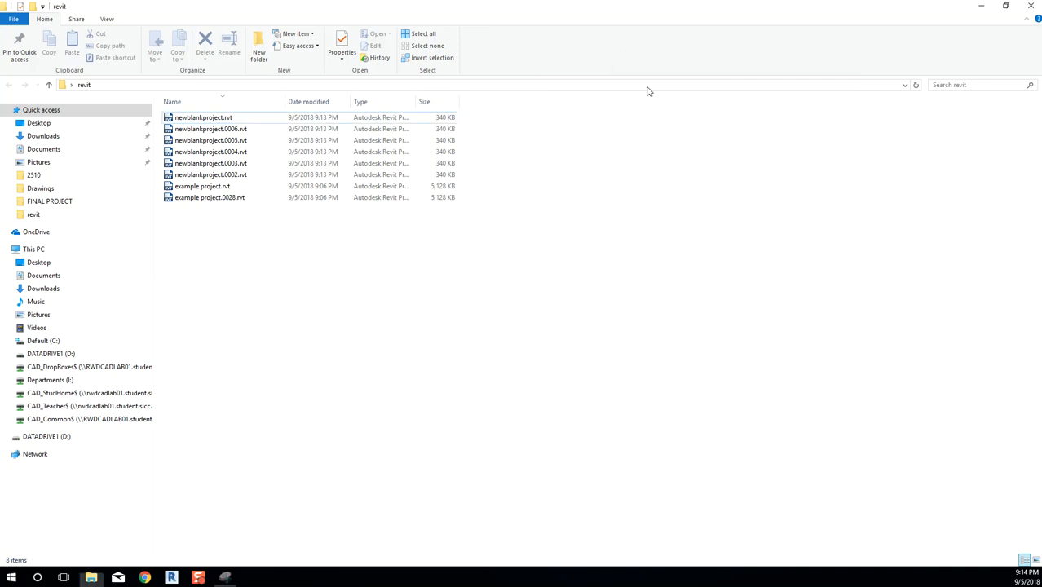
pyautogui.moveTo(1, 2); pyautogui.dragTo(531, 311)
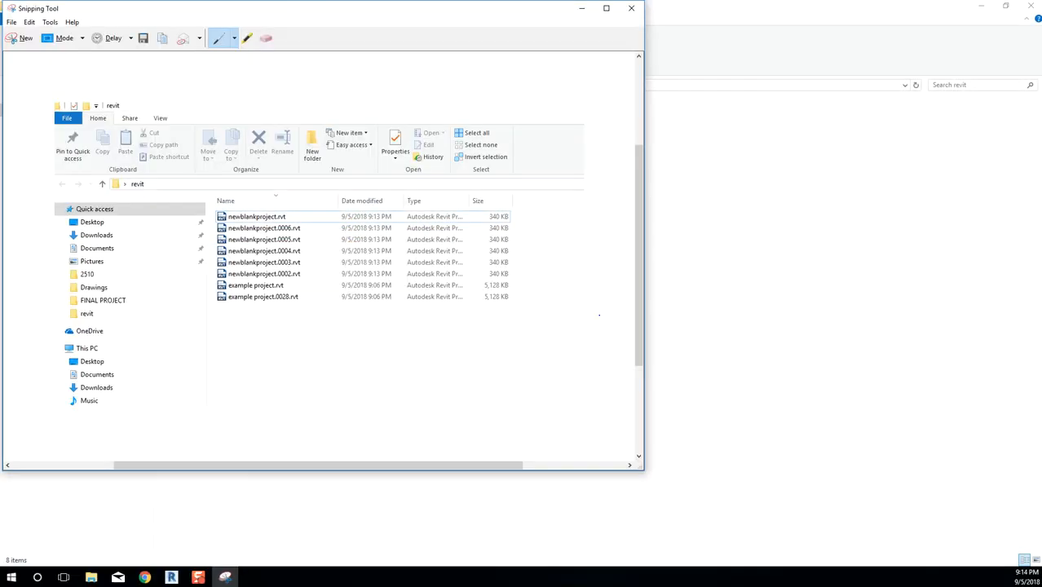
# Save the snip to the Desktop as a PNG named "back up file screen shot" and close the Snipping Tool.
pyautogui.click(143, 38)
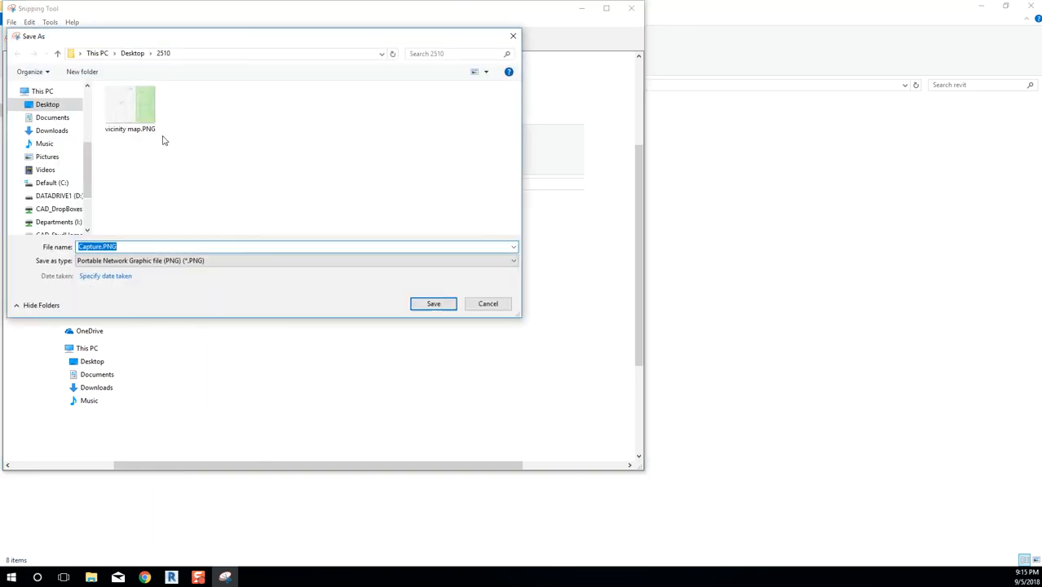
pyautogui.click(65, 104)
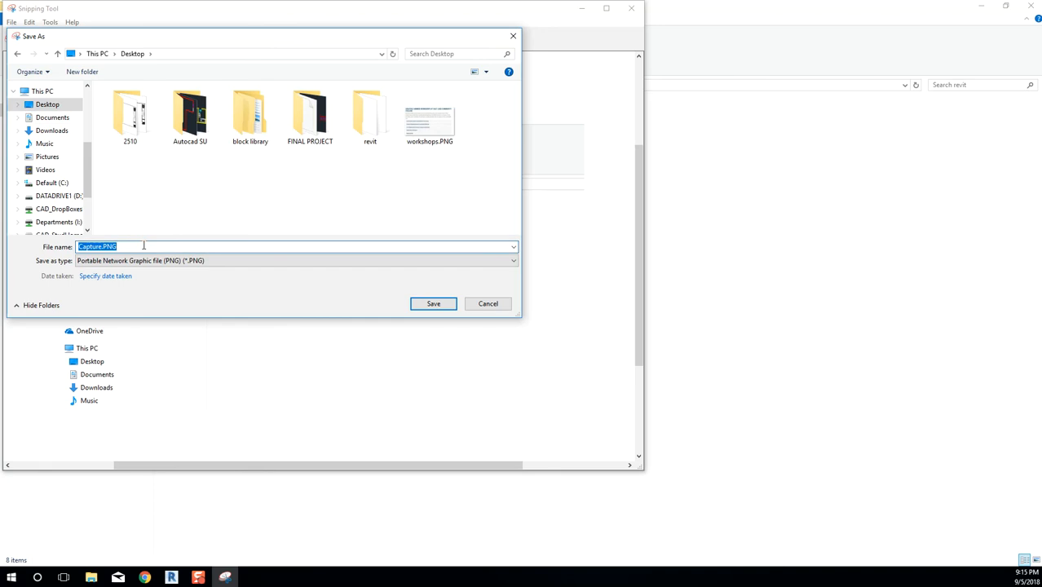
pyautogui.write('back up file screen shot')
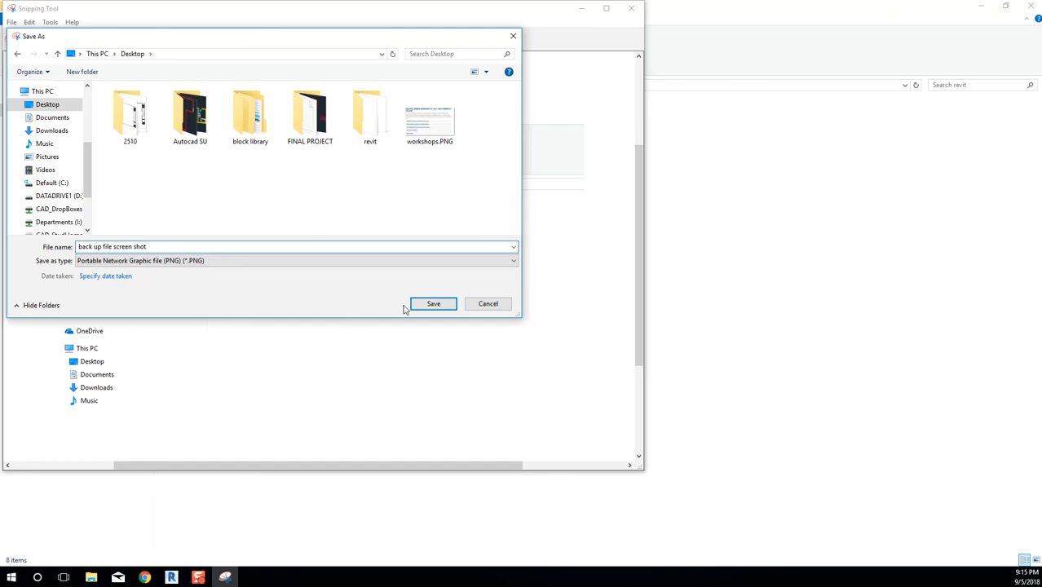
pyautogui.click(433, 304)
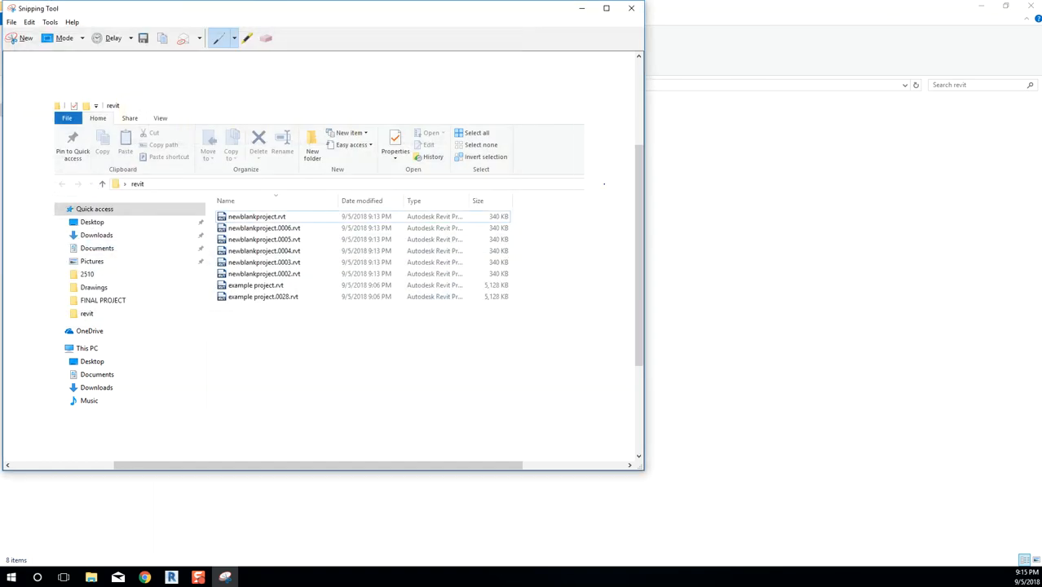
pyautogui.click(633, 9)
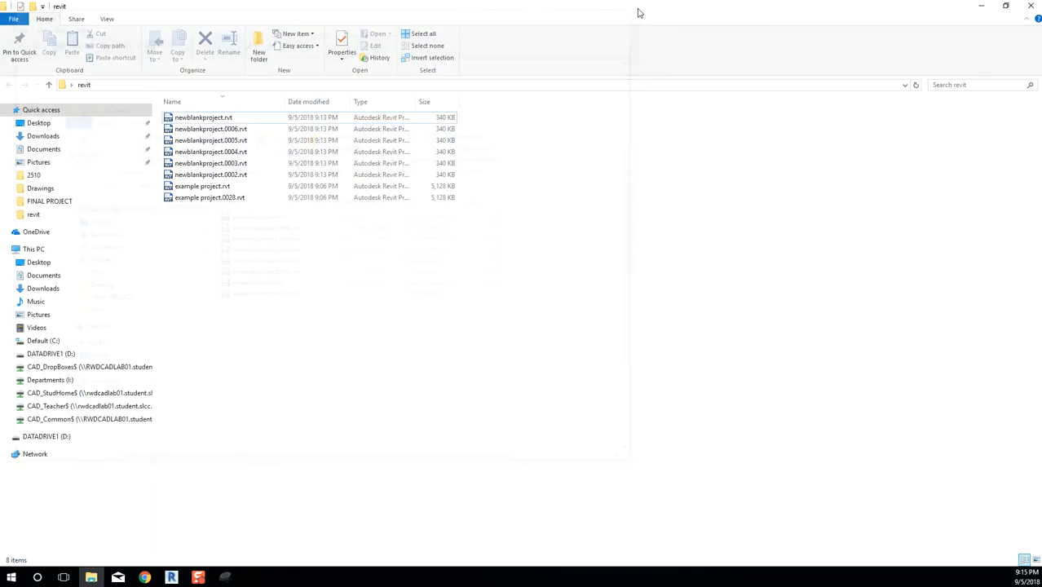
# Set Photos as the app for PNG files via the properties of back up file screen shot.PNG on the Desktop, and view the image.
pyautogui.click(21, 124)
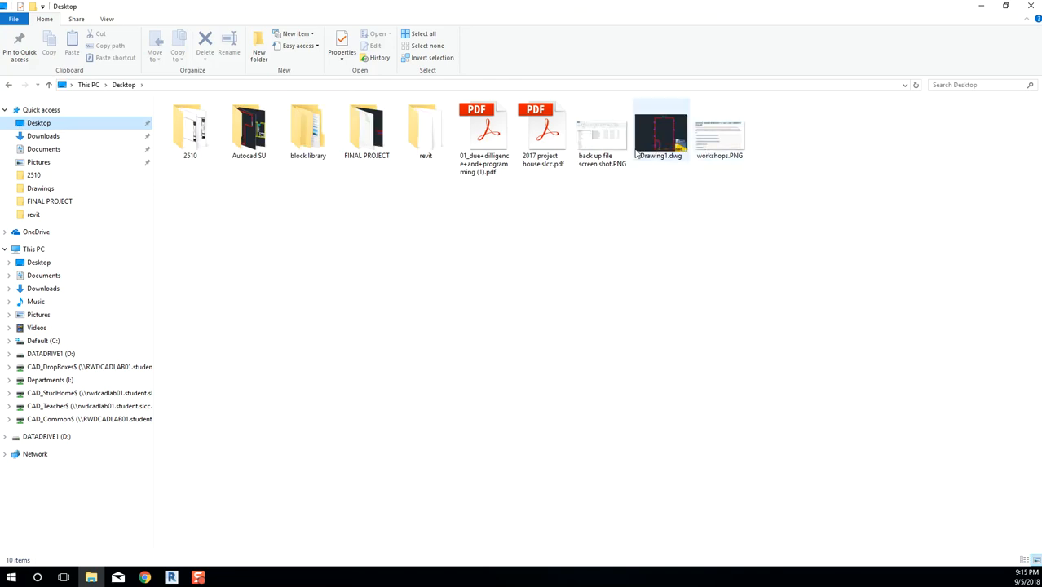
pyautogui.doubleClick(602, 135)
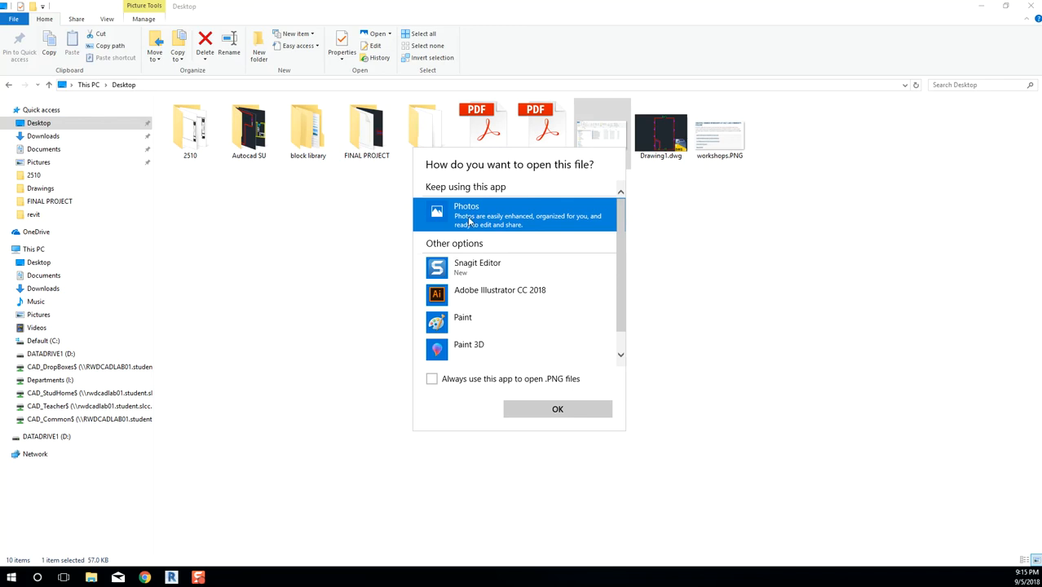
pyautogui.click(698, 252)
pyautogui.rightClick(616, 145)
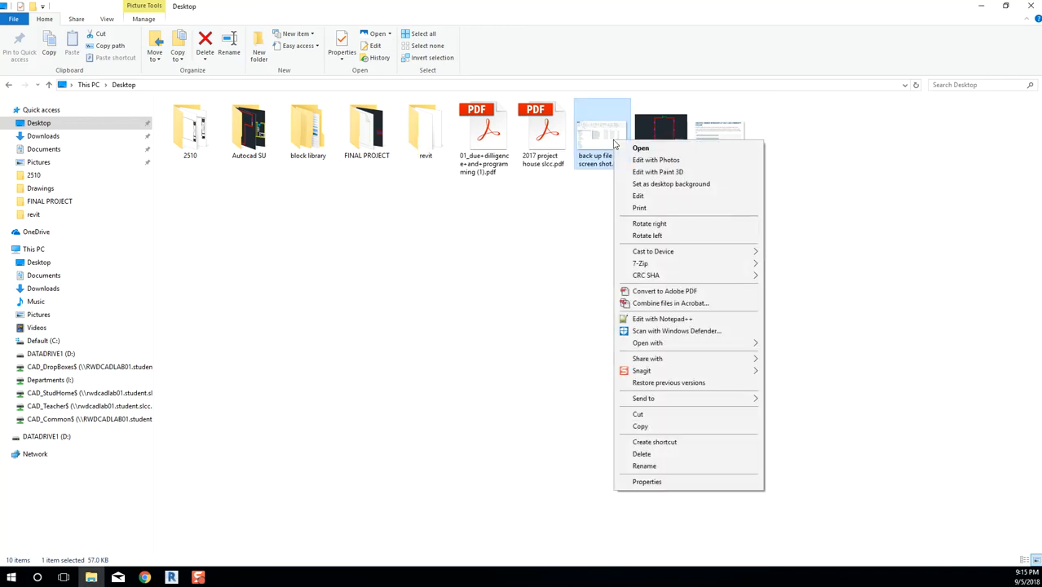
pyautogui.click(646, 481)
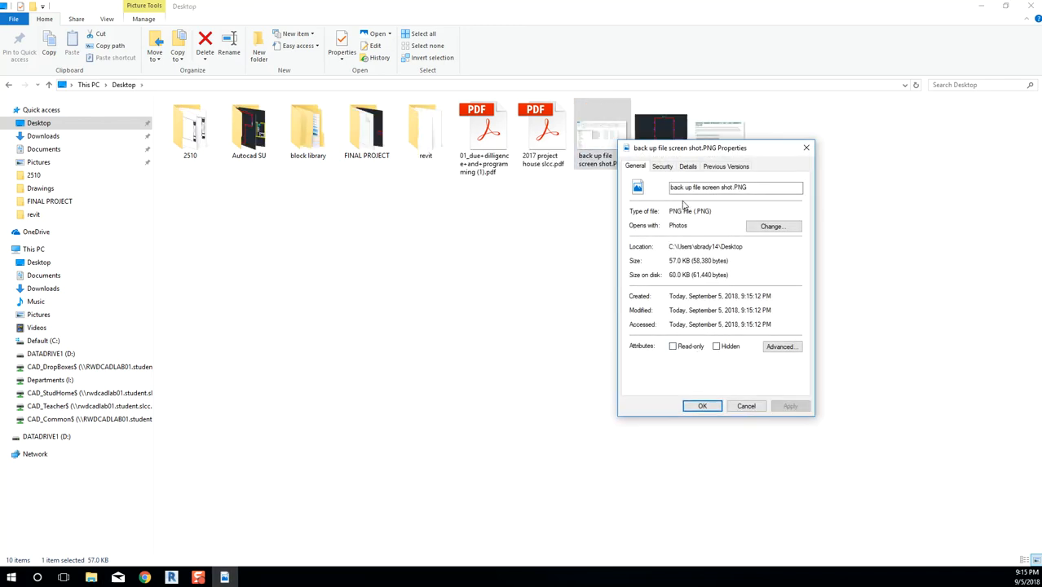
pyautogui.click(751, 226)
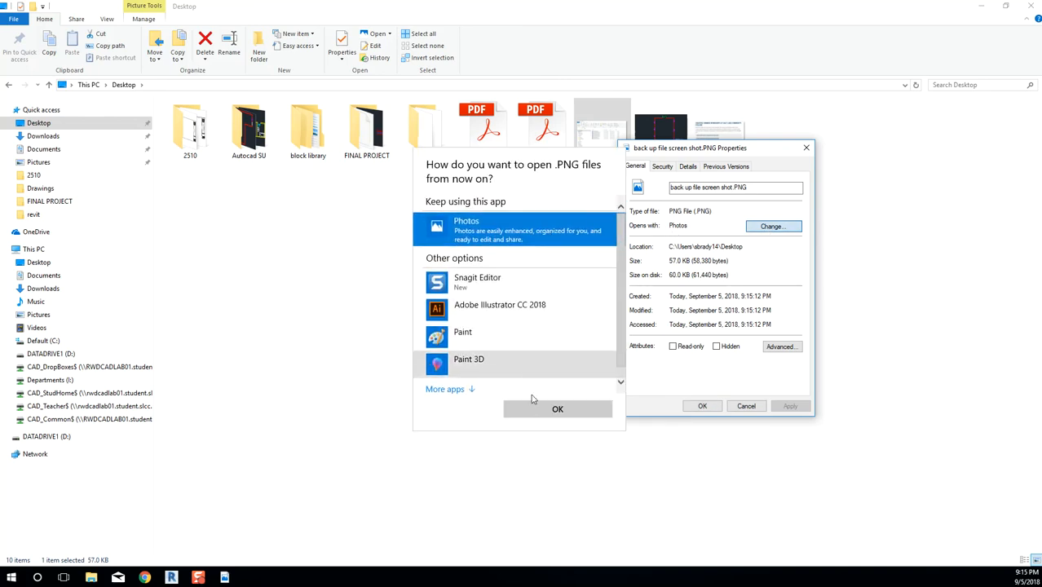
pyautogui.click(556, 410)
pyautogui.click(700, 407)
pyautogui.doubleClick(601, 124)
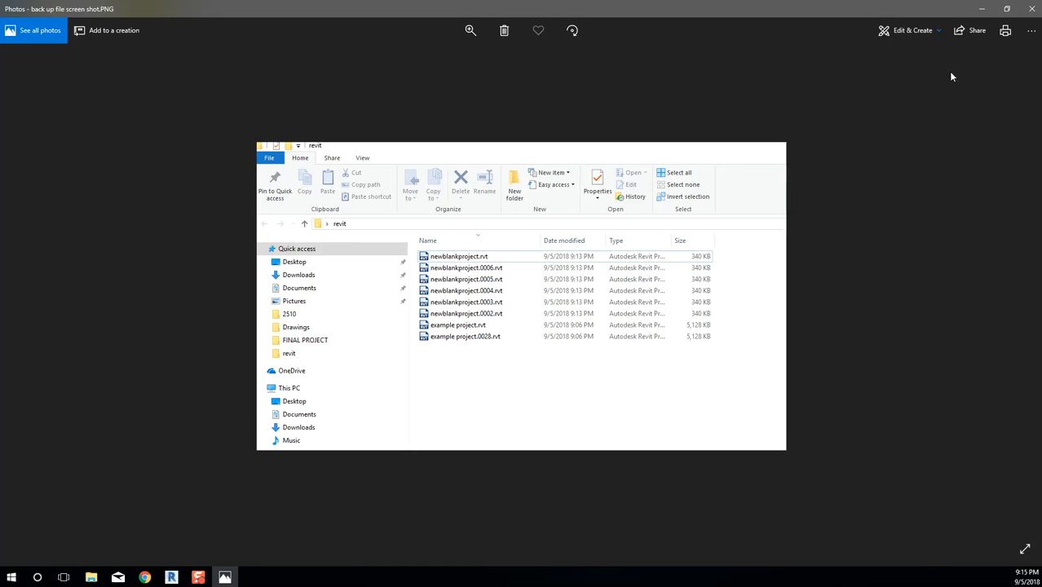
pyautogui.click(1031, 8)
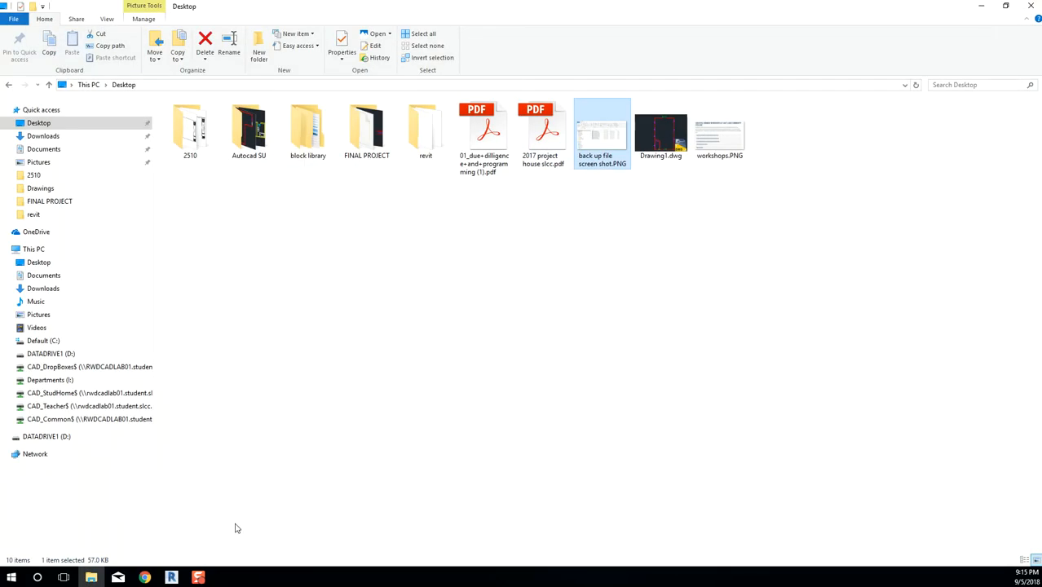
# Review the Part 2, Part 3 and credit summary instructions in the chapter 1 PDF, minimize File Explorer and close the PDF window.
pyautogui.click(144, 577)
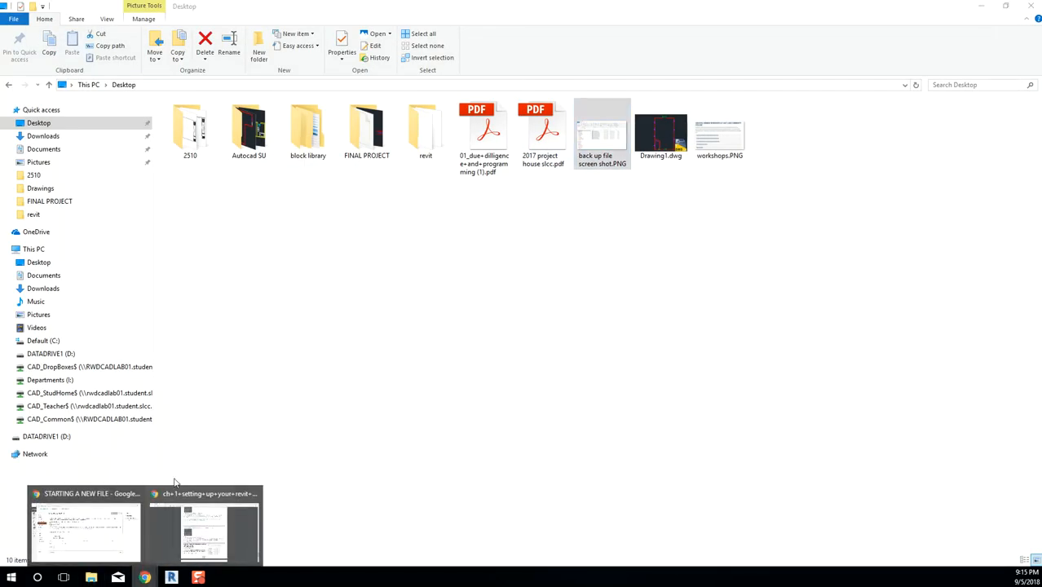
pyautogui.click(199, 520)
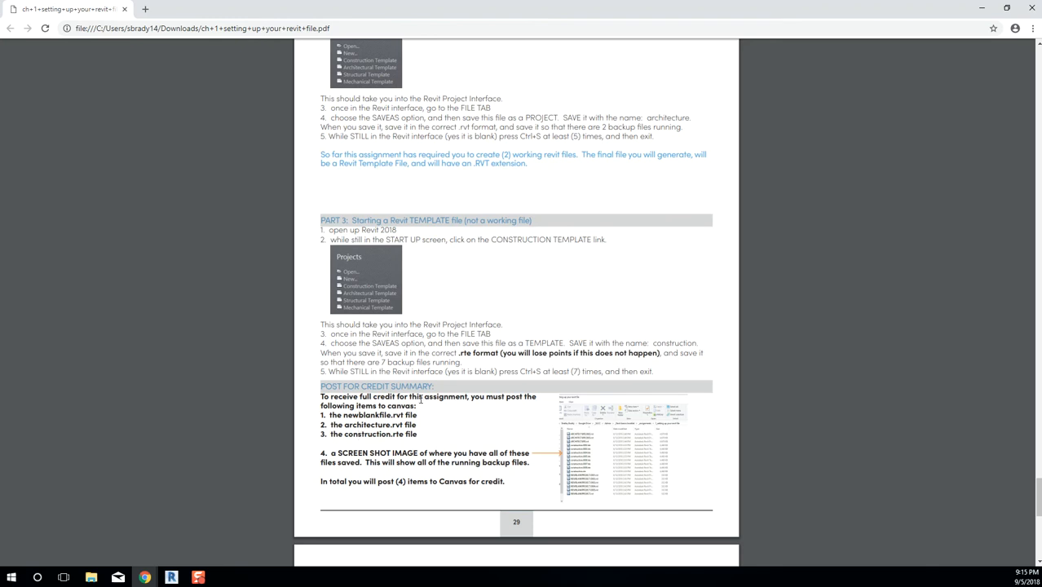
pyautogui.doubleClick(355, 6)
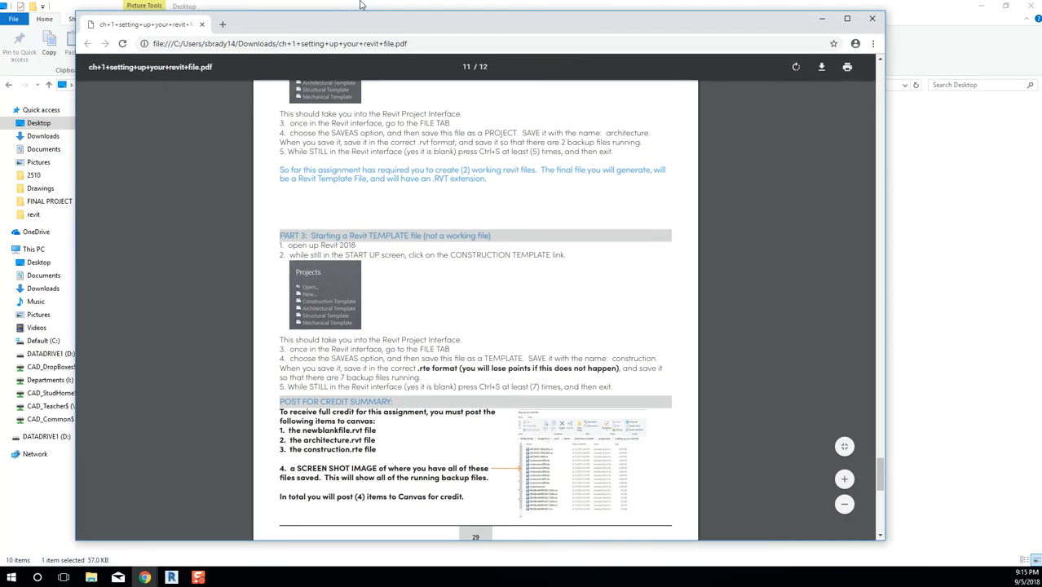
pyautogui.moveTo(382, 21); pyautogui.dragTo(384, 58)
pyautogui.click(390, 13)
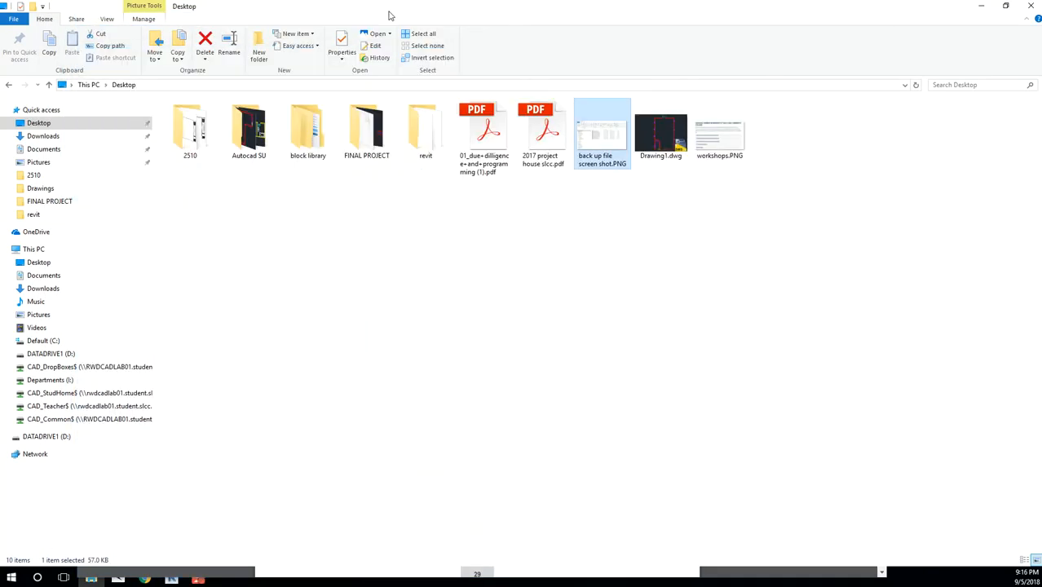
pyautogui.click(981, 6)
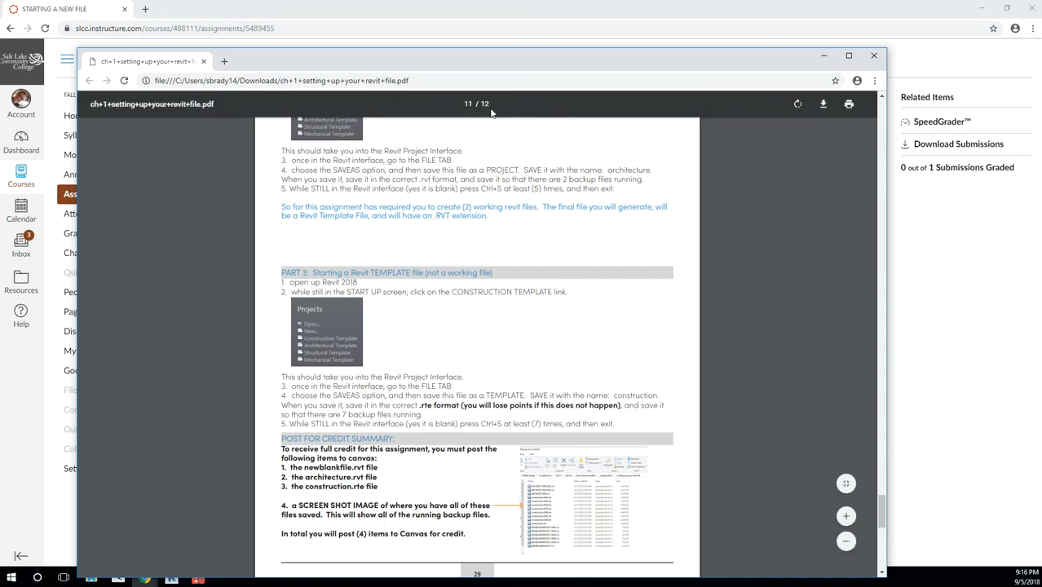
pyautogui.scroll(4, 472, 347)
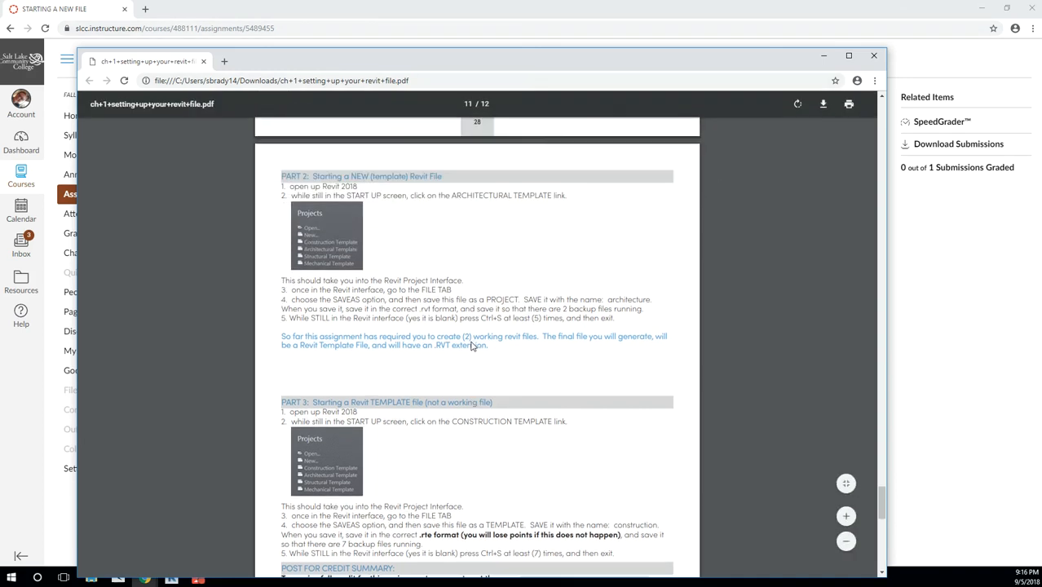
pyautogui.scroll(-2, 471, 347)
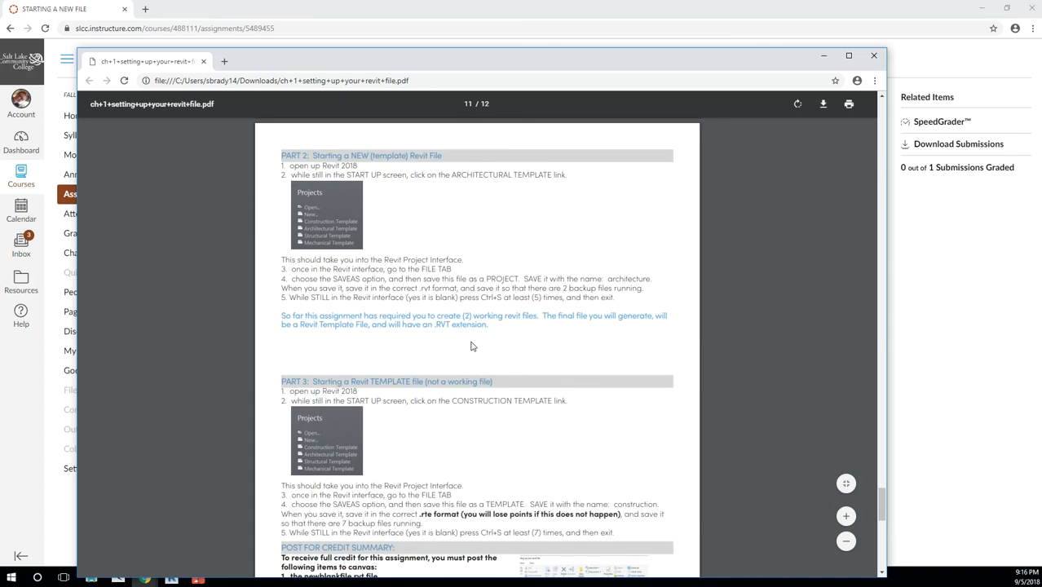
pyautogui.click(873, 54)
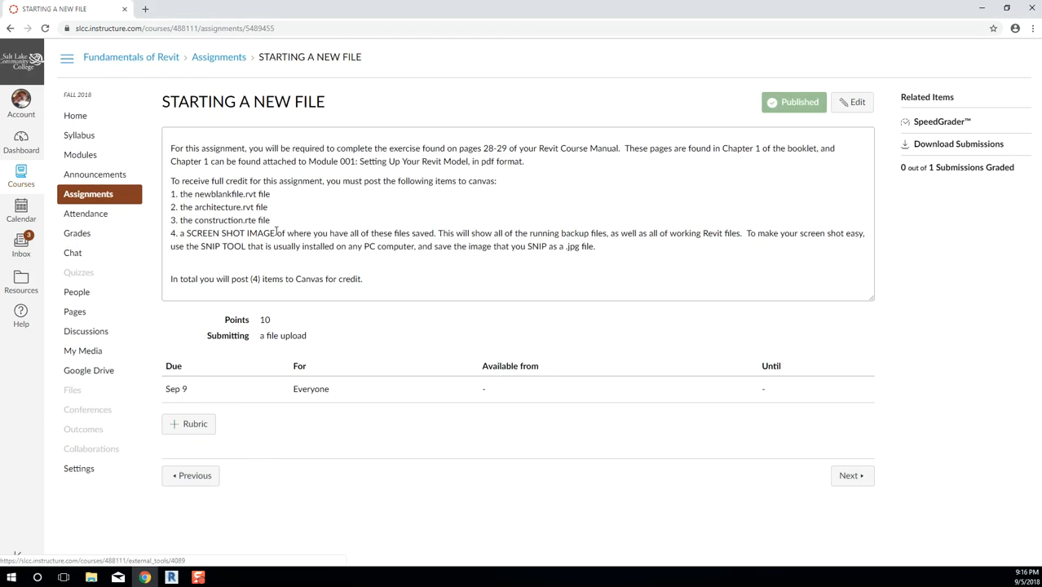
# Show the 001: Setting up your Revit file items on the course's Modules page and restore the browser to a smaller window.
pyautogui.click(82, 155)
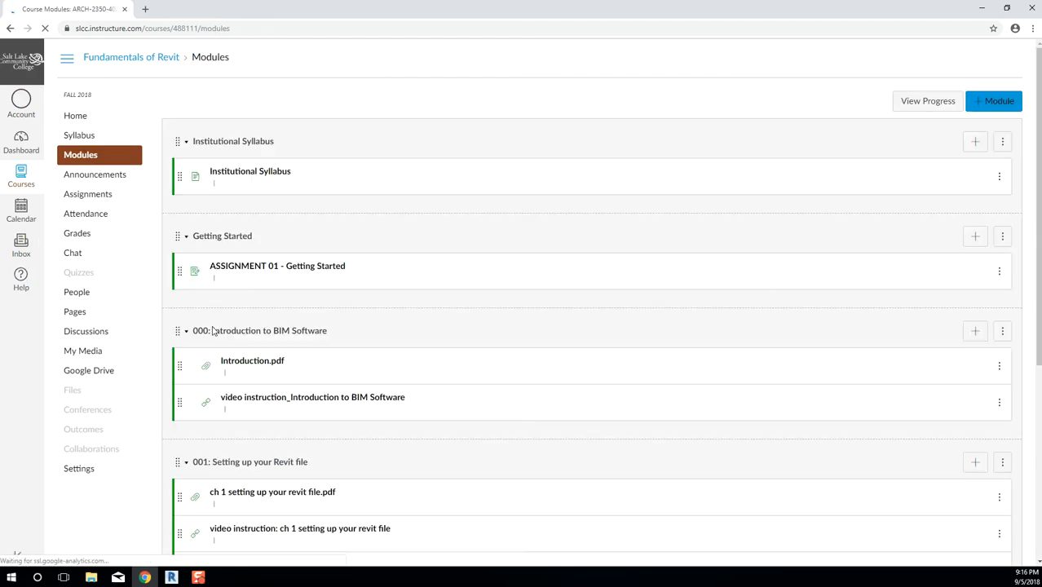
pyautogui.scroll(-2, 365, 434)
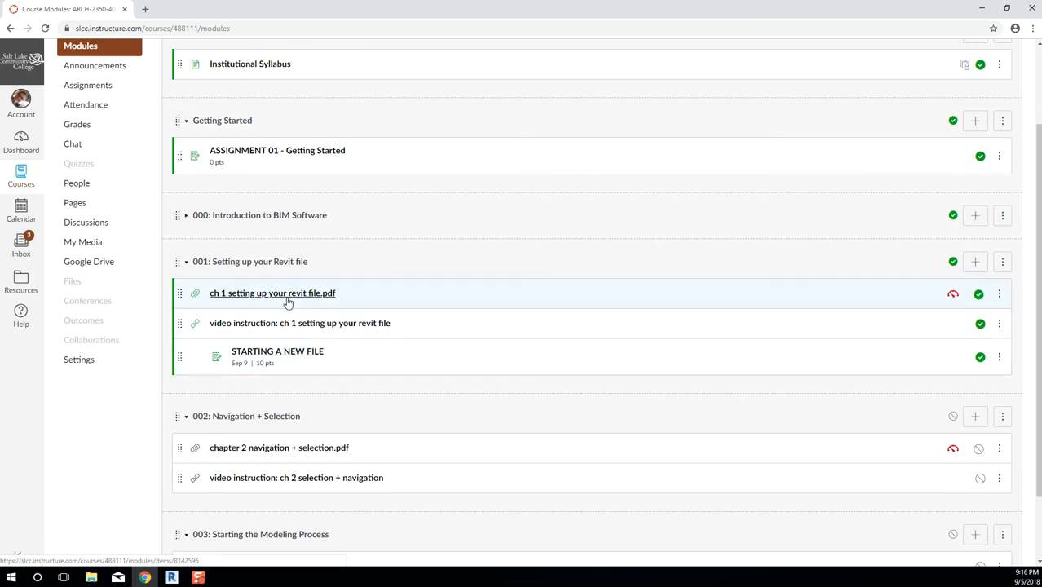
pyautogui.moveTo(424, 9); pyautogui.dragTo(453, 13)
pyautogui.moveTo(575, 21); pyautogui.dragTo(638, 36)
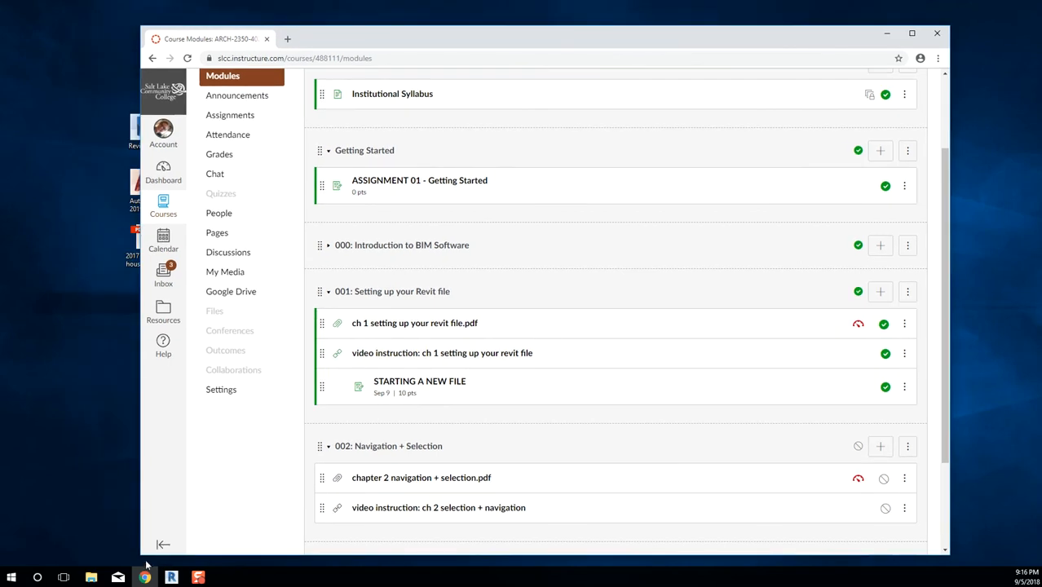